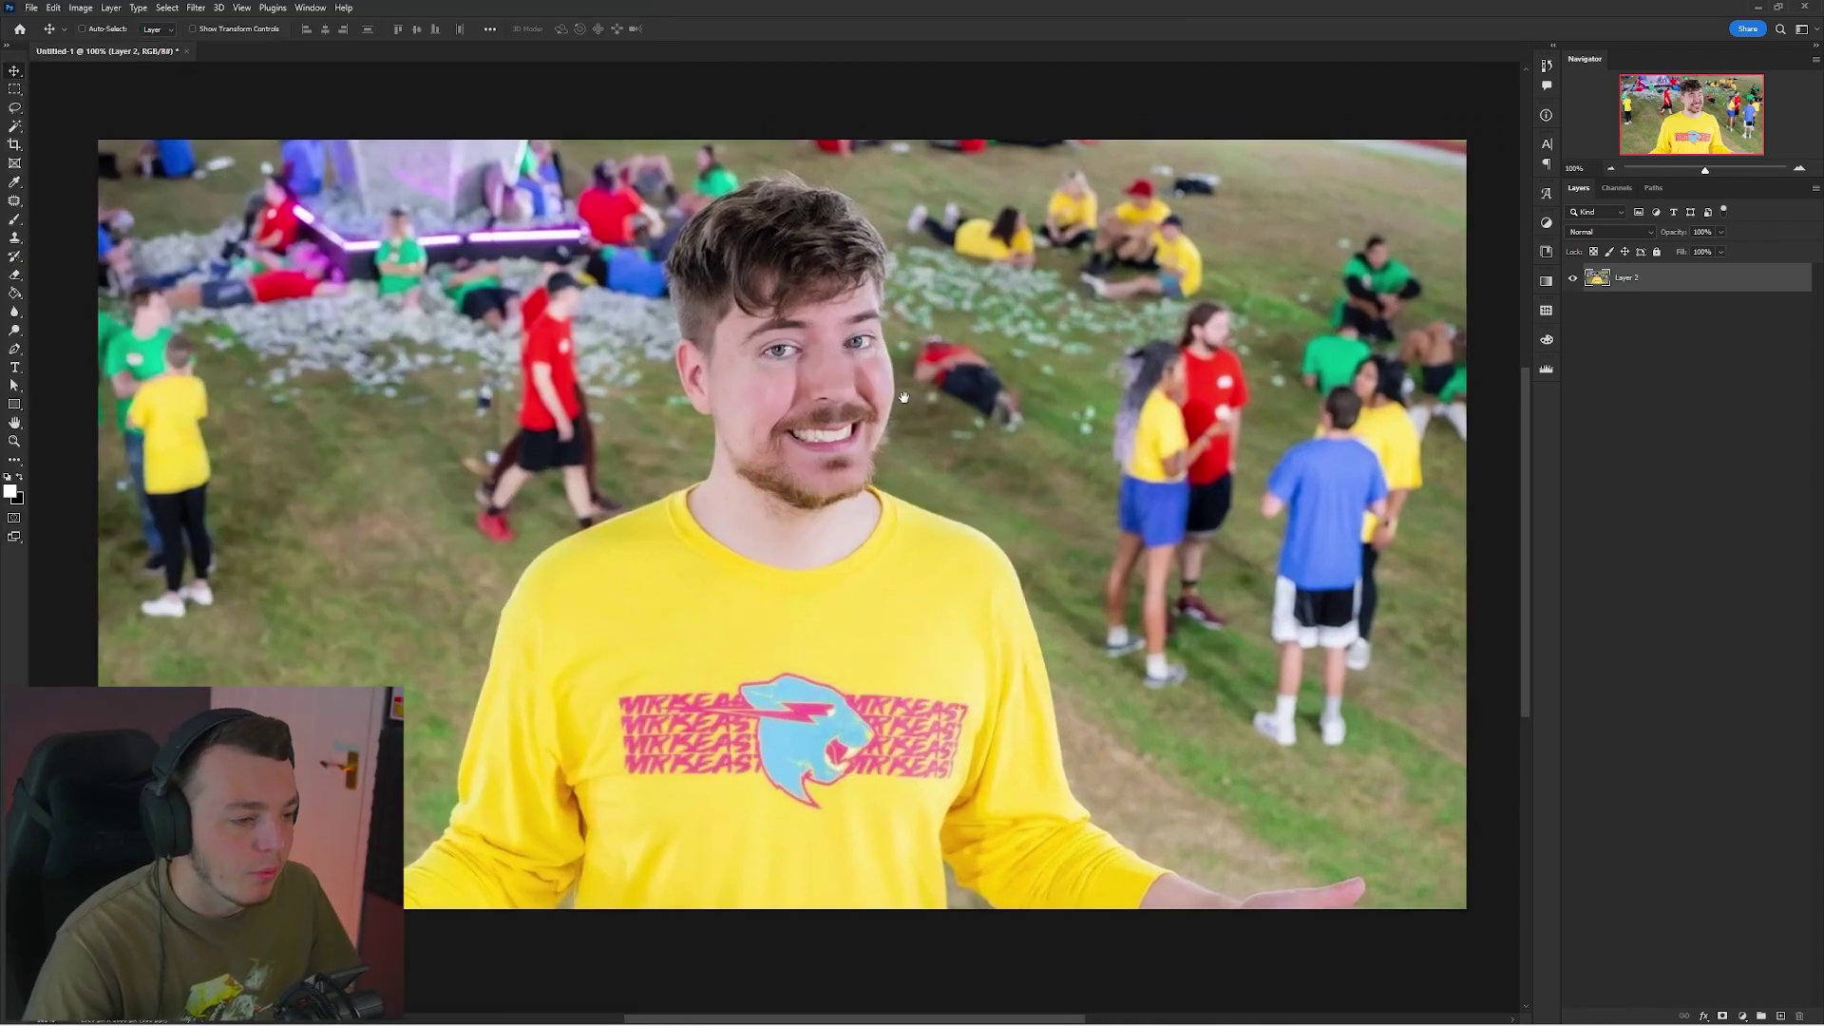
Scale the photo layer up to about 190% and reposition it so the man's head and shoulders fill the canvas's left side.
{"action": "left_click_drag", "start_coordinate": [904, 397], "coordinate": [891, 404]}
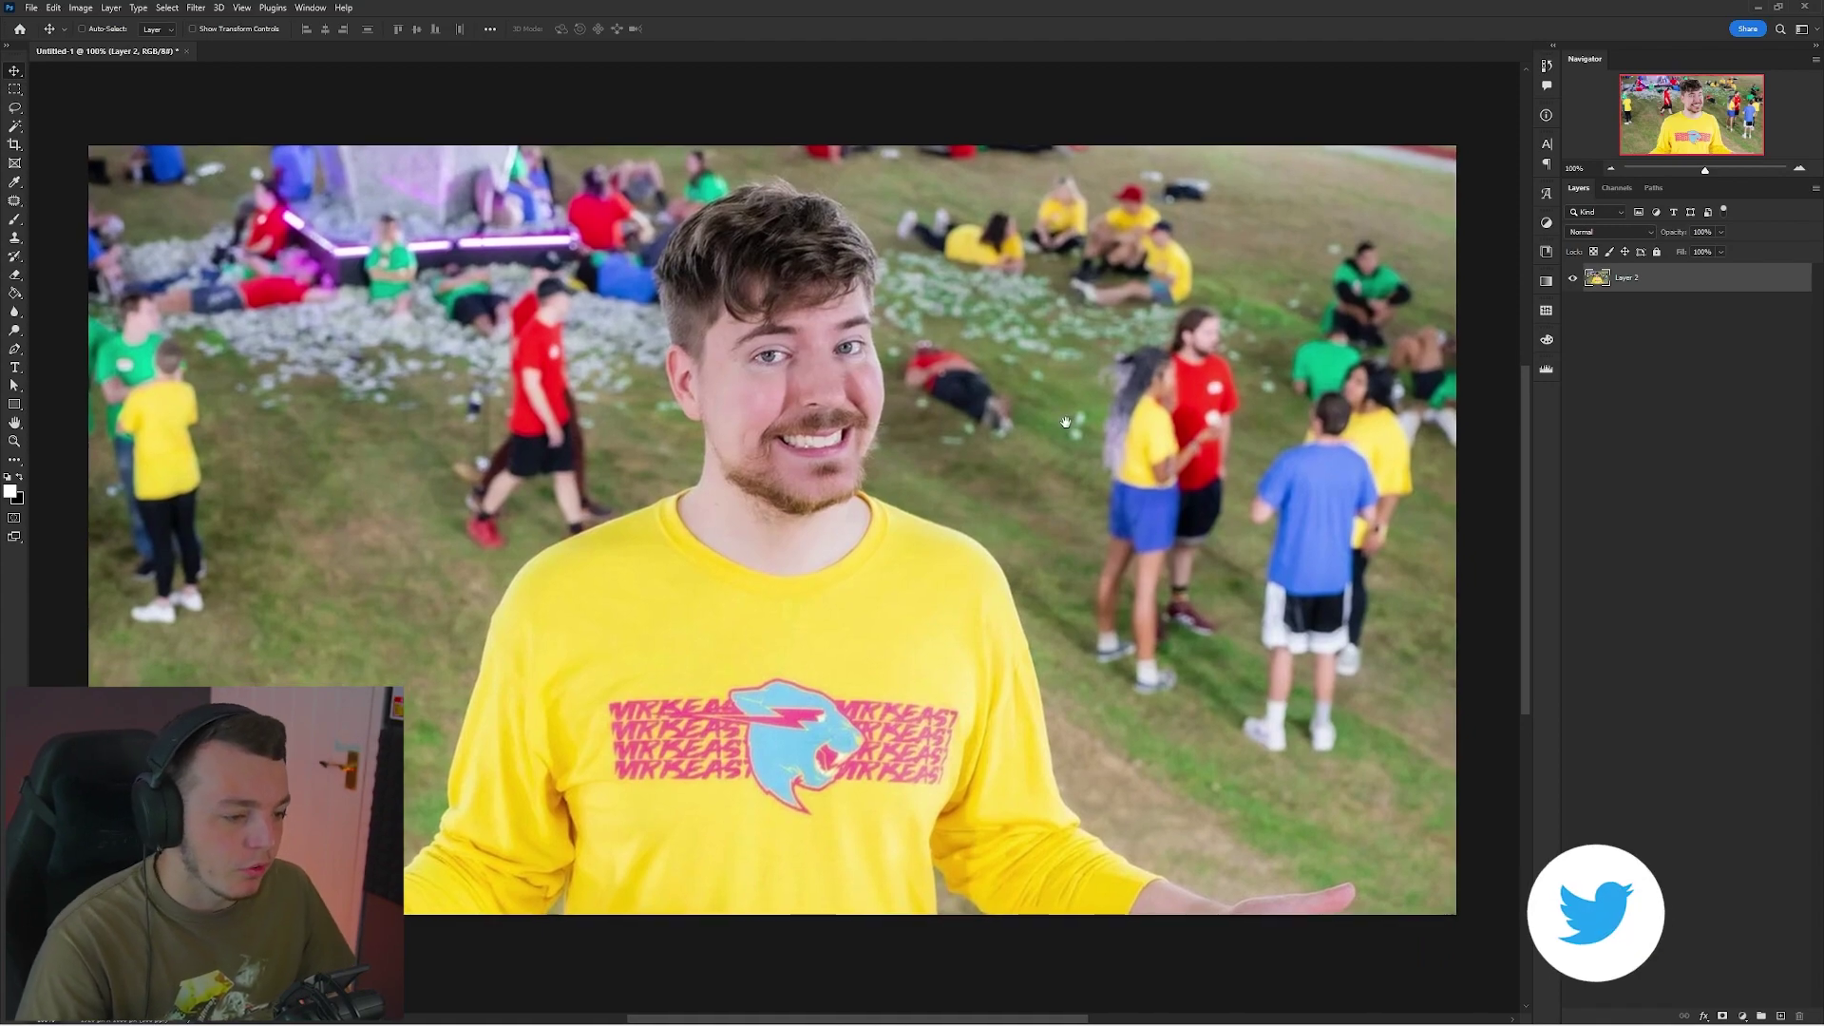
{"action": "scroll", "coordinate": [834, 323], "scroll_direction": "down", "scroll_amount": 1}
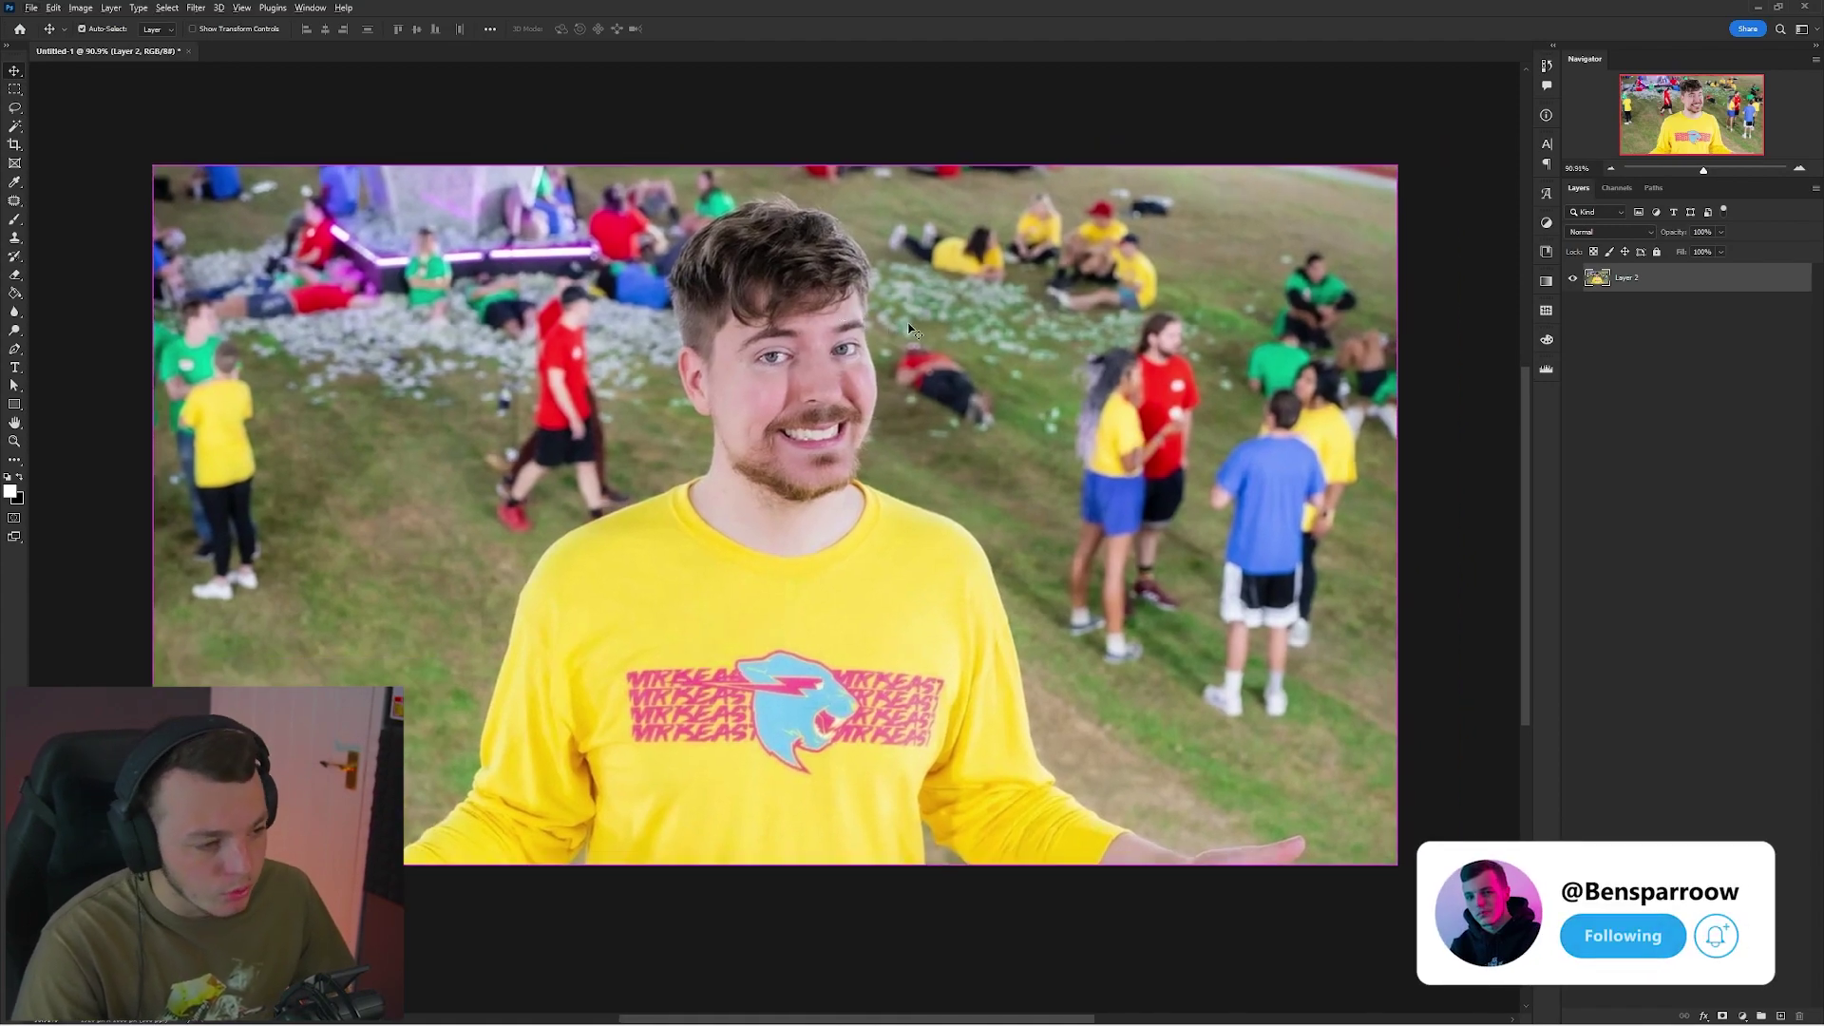
{"action": "key", "text": "ctrl+t"}
{"action": "scroll", "coordinate": [1009, 380], "scroll_direction": "down", "scroll_amount": 8}
{"action": "left_click_drag", "start_coordinate": [1197, 438], "coordinate": [1461, 424]}
{"action": "left_click_drag", "start_coordinate": [1282, 359], "coordinate": [1107, 468]}
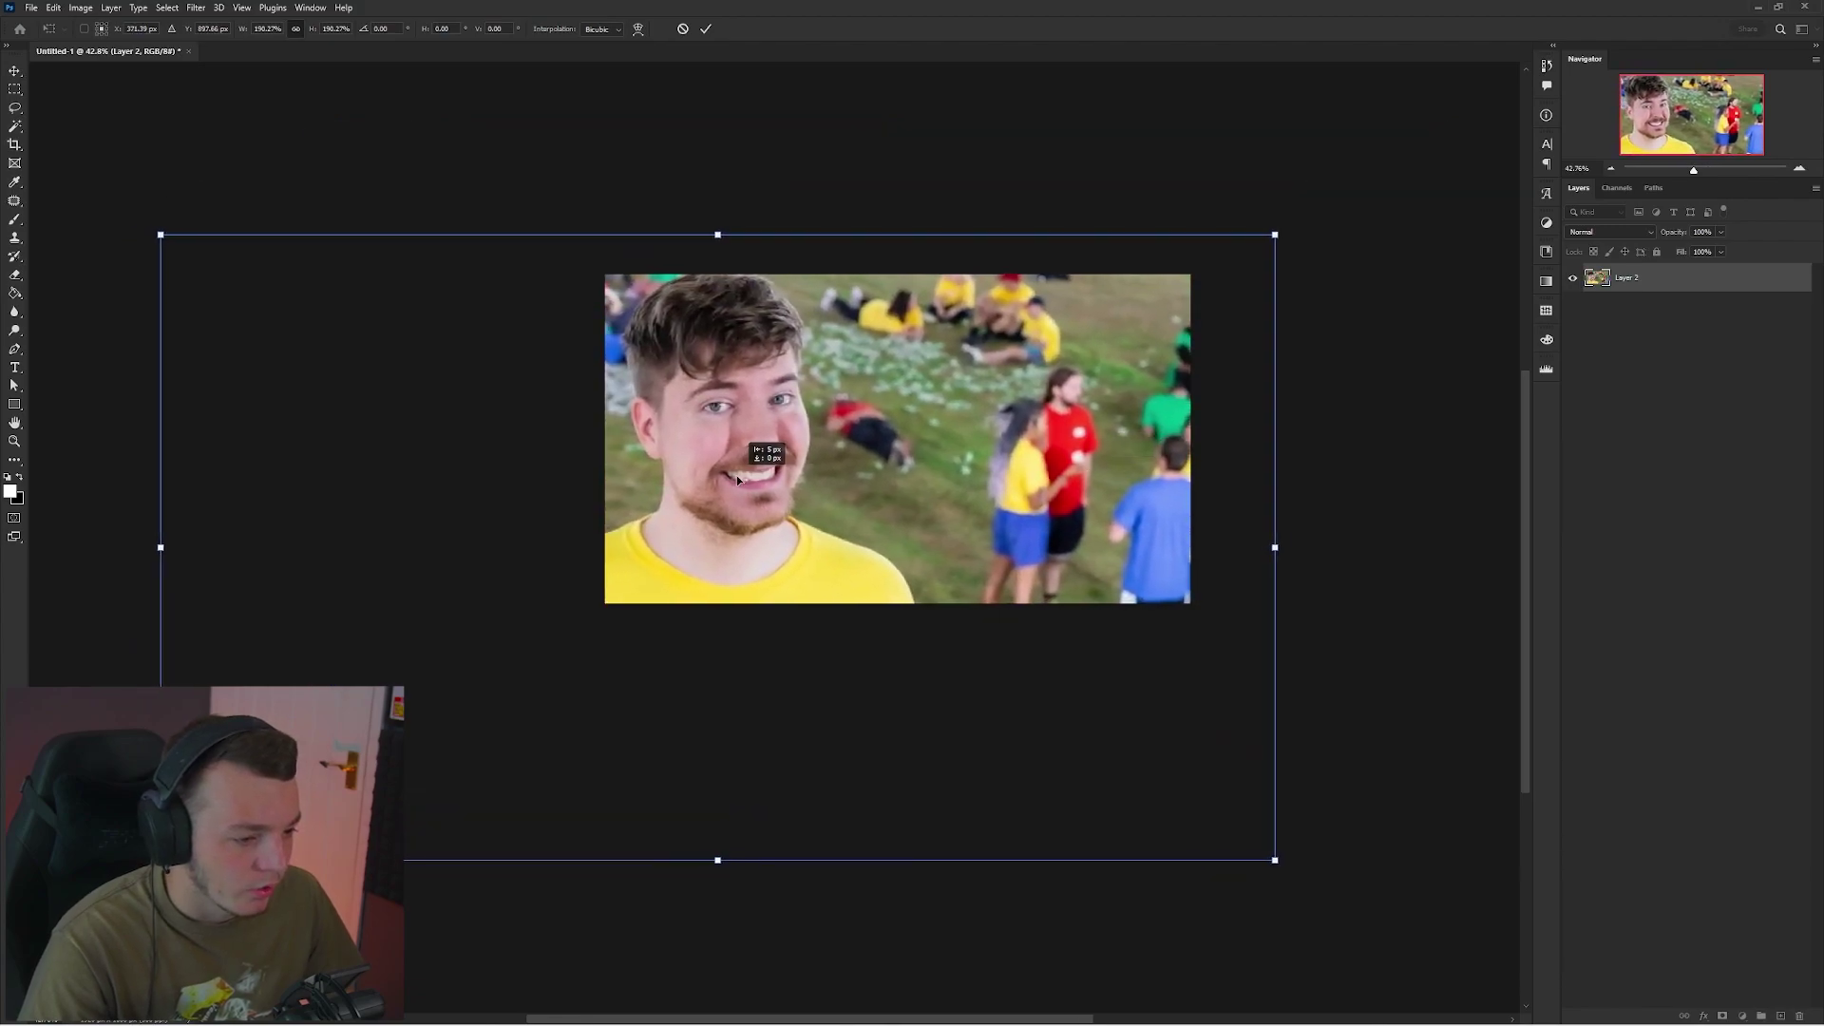
{"action": "left_click_drag", "start_coordinate": [1274, 547], "coordinate": [1207, 544]}
{"action": "key", "text": "Return"}
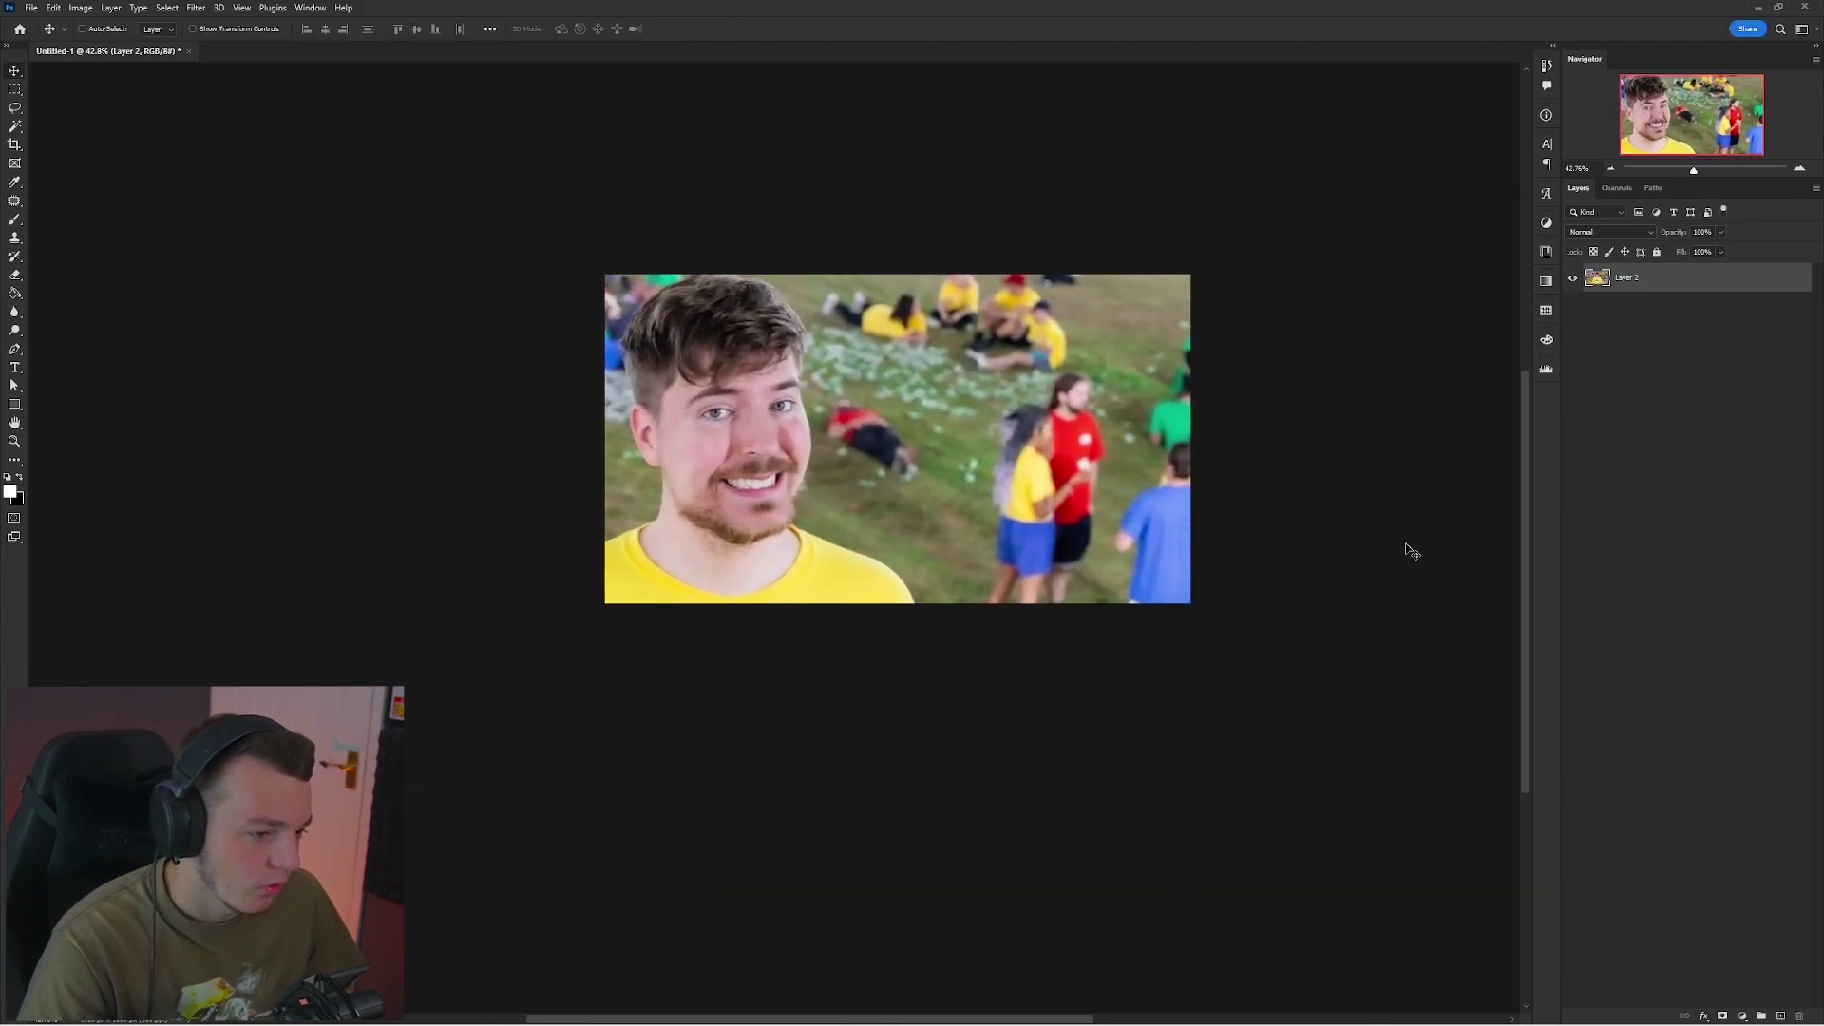
Select the entire canvas and copy the visible part of the enlarged photo onto a new layer.
{"action": "scroll", "coordinate": [658, 379], "scroll_direction": "up", "scroll_amount": 8}
{"action": "left_click_drag", "start_coordinate": [1046, 423], "coordinate": [724, 394]}
{"action": "scroll", "coordinate": [665, 399], "scroll_direction": "down", "scroll_amount": 2}
{"action": "left_click_drag", "start_coordinate": [566, 380], "coordinate": [613, 383]}
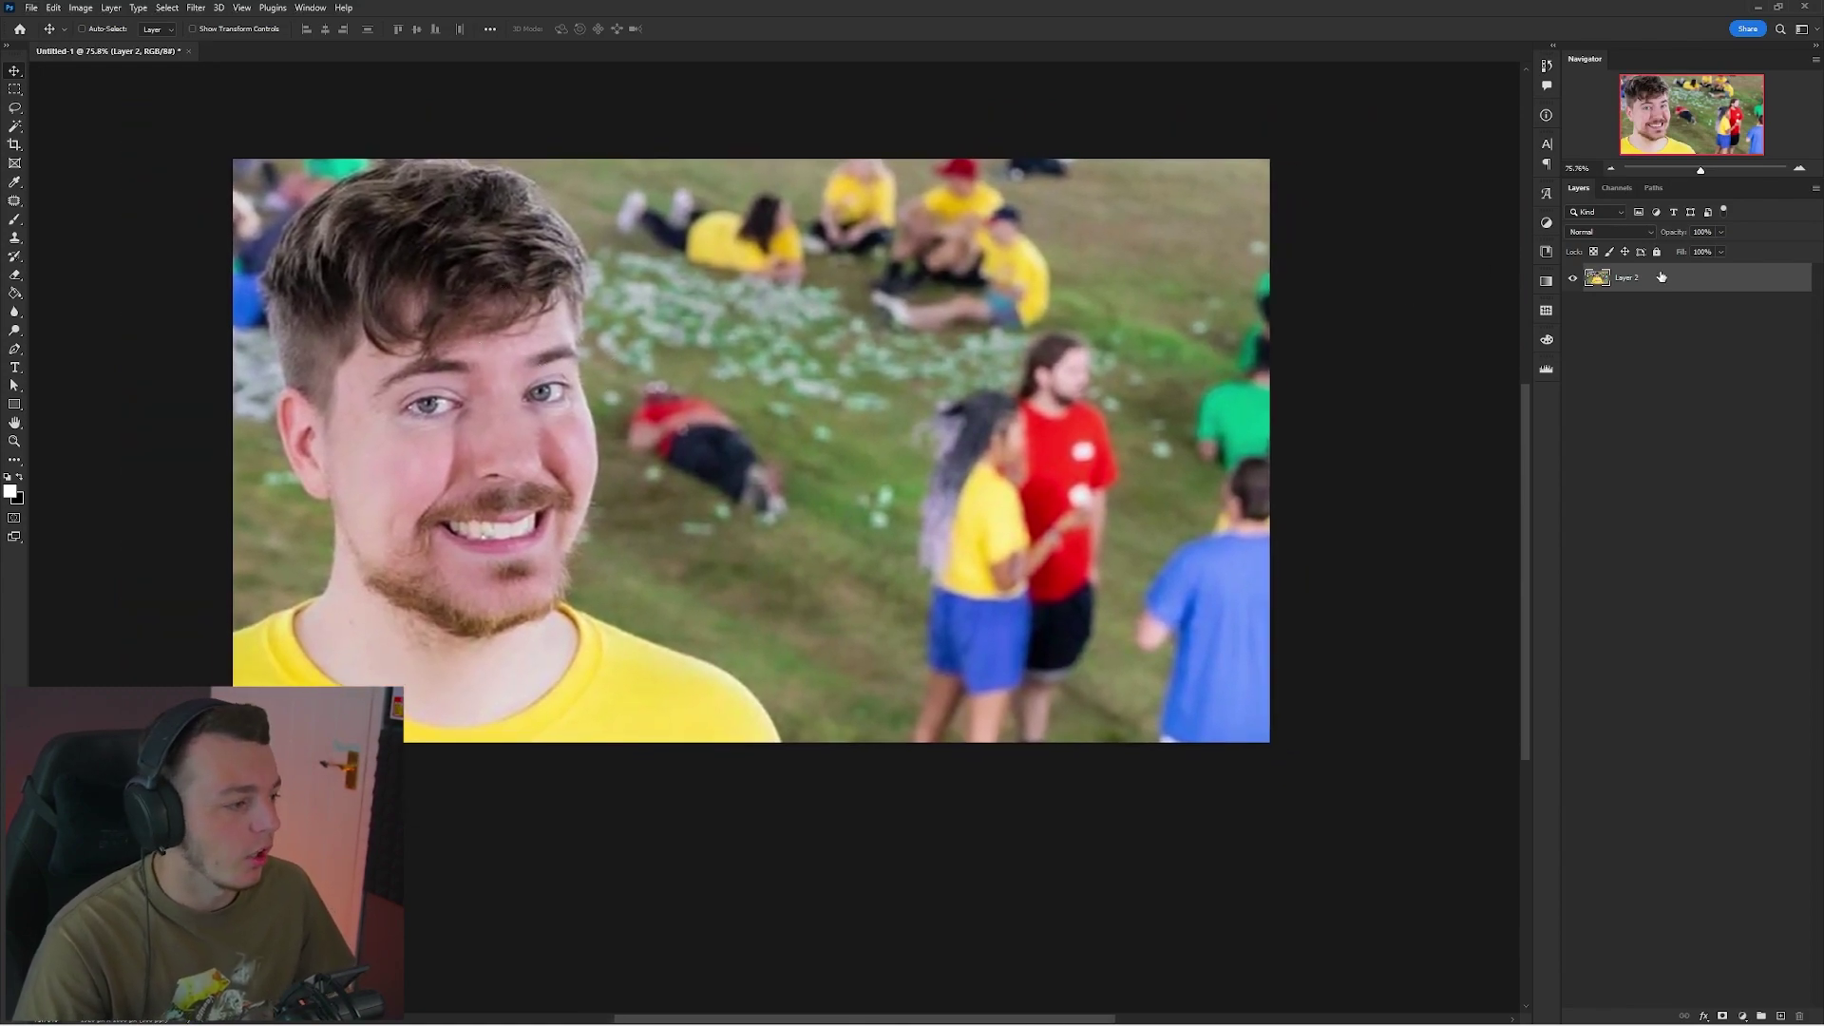
{"action": "left_click_drag", "start_coordinate": [1374, 359], "coordinate": [1422, 368]}
{"action": "left_click_drag", "start_coordinate": [1095, 383], "coordinate": [1096, 388]}
{"action": "key", "text": "ctrl+a"}
{"action": "key", "text": "ctrl+j"}
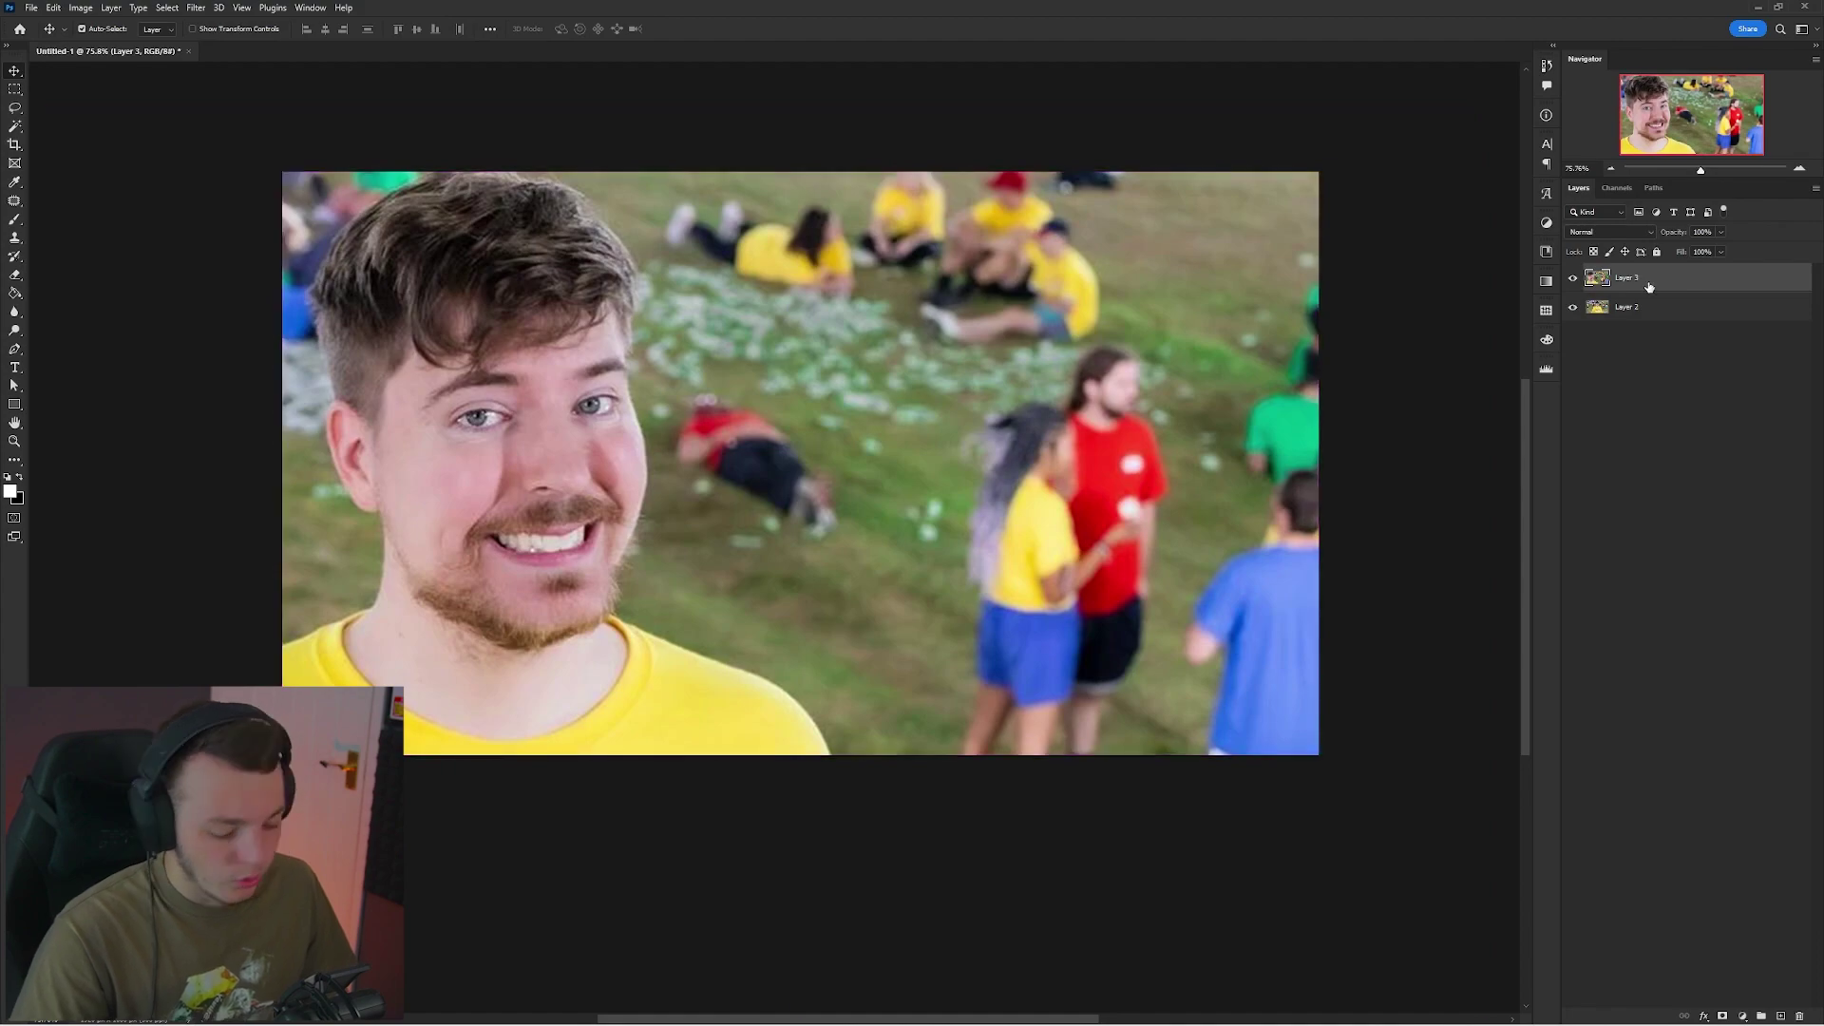
Quick-export the new cropped Layer 3 as a PNG.
{"action": "scroll", "coordinate": [718, 311], "scroll_direction": "up", "scroll_amount": 1}
{"action": "left_click_drag", "start_coordinate": [700, 334], "coordinate": [723, 343]}
{"action": "left_click_drag", "start_coordinate": [712, 251], "coordinate": [624, 311]}
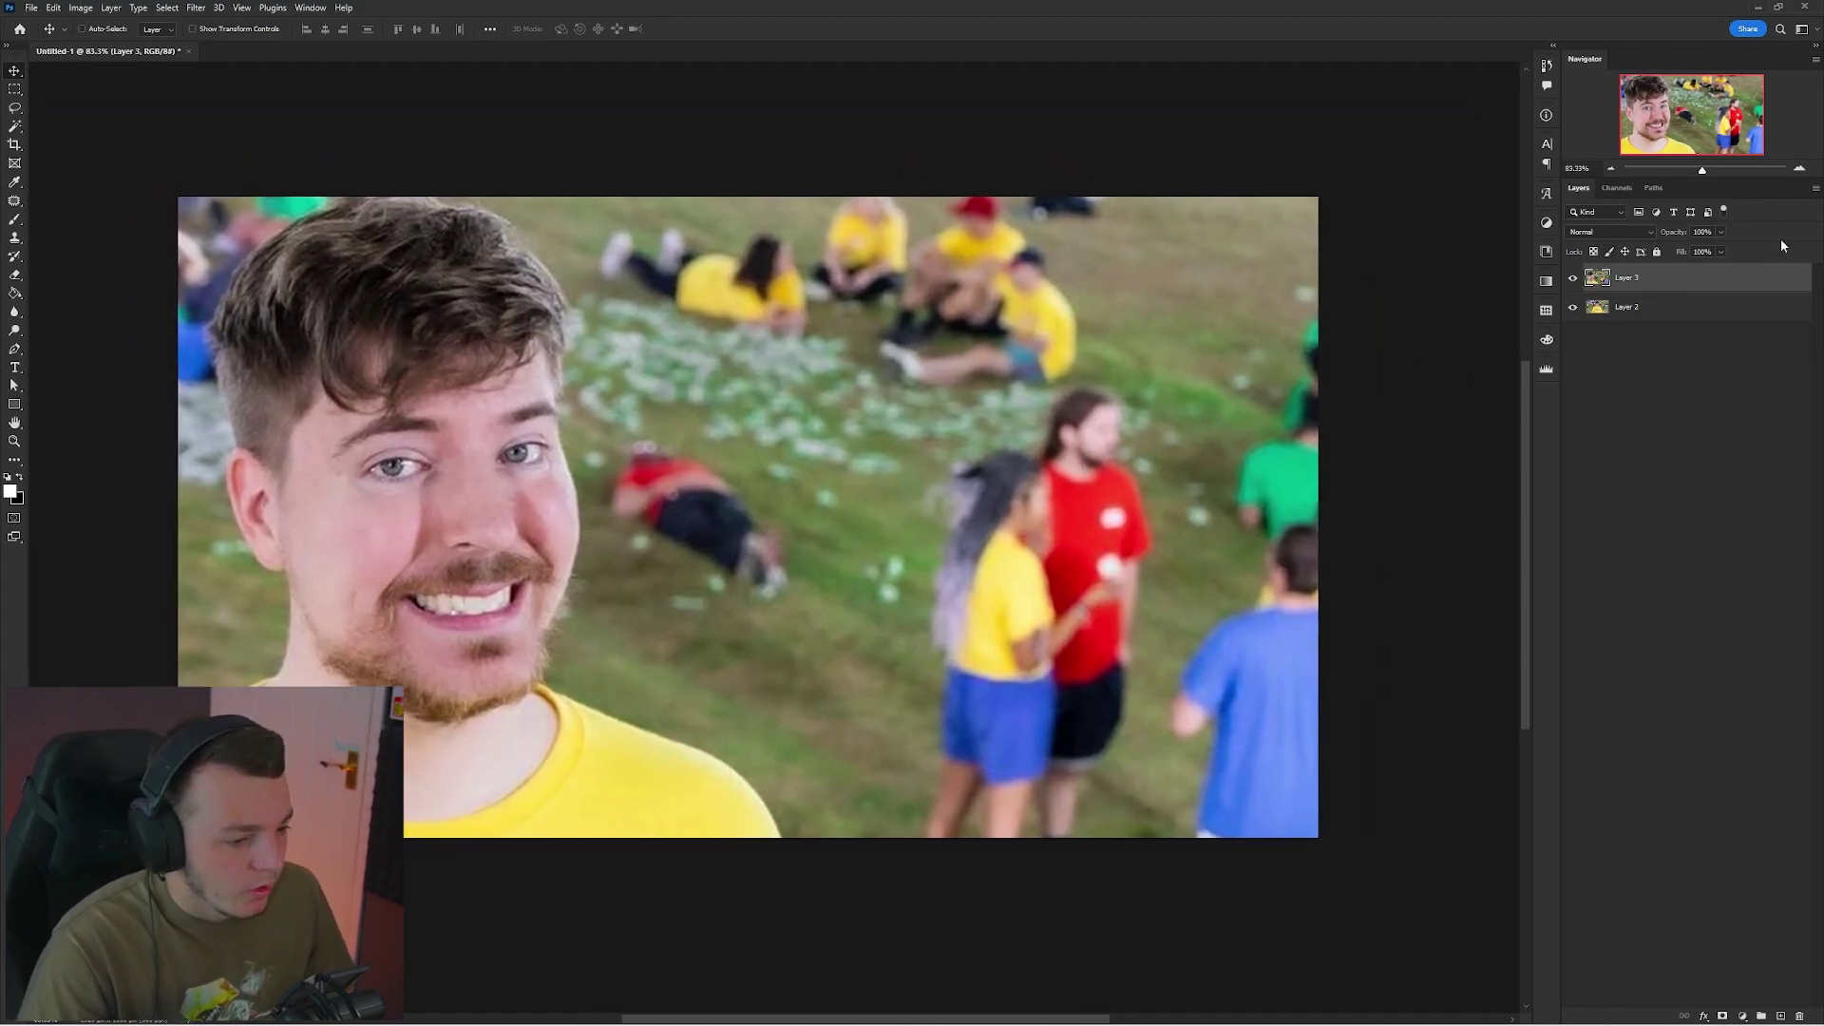
{"action": "right_click", "coordinate": [1692, 281]}
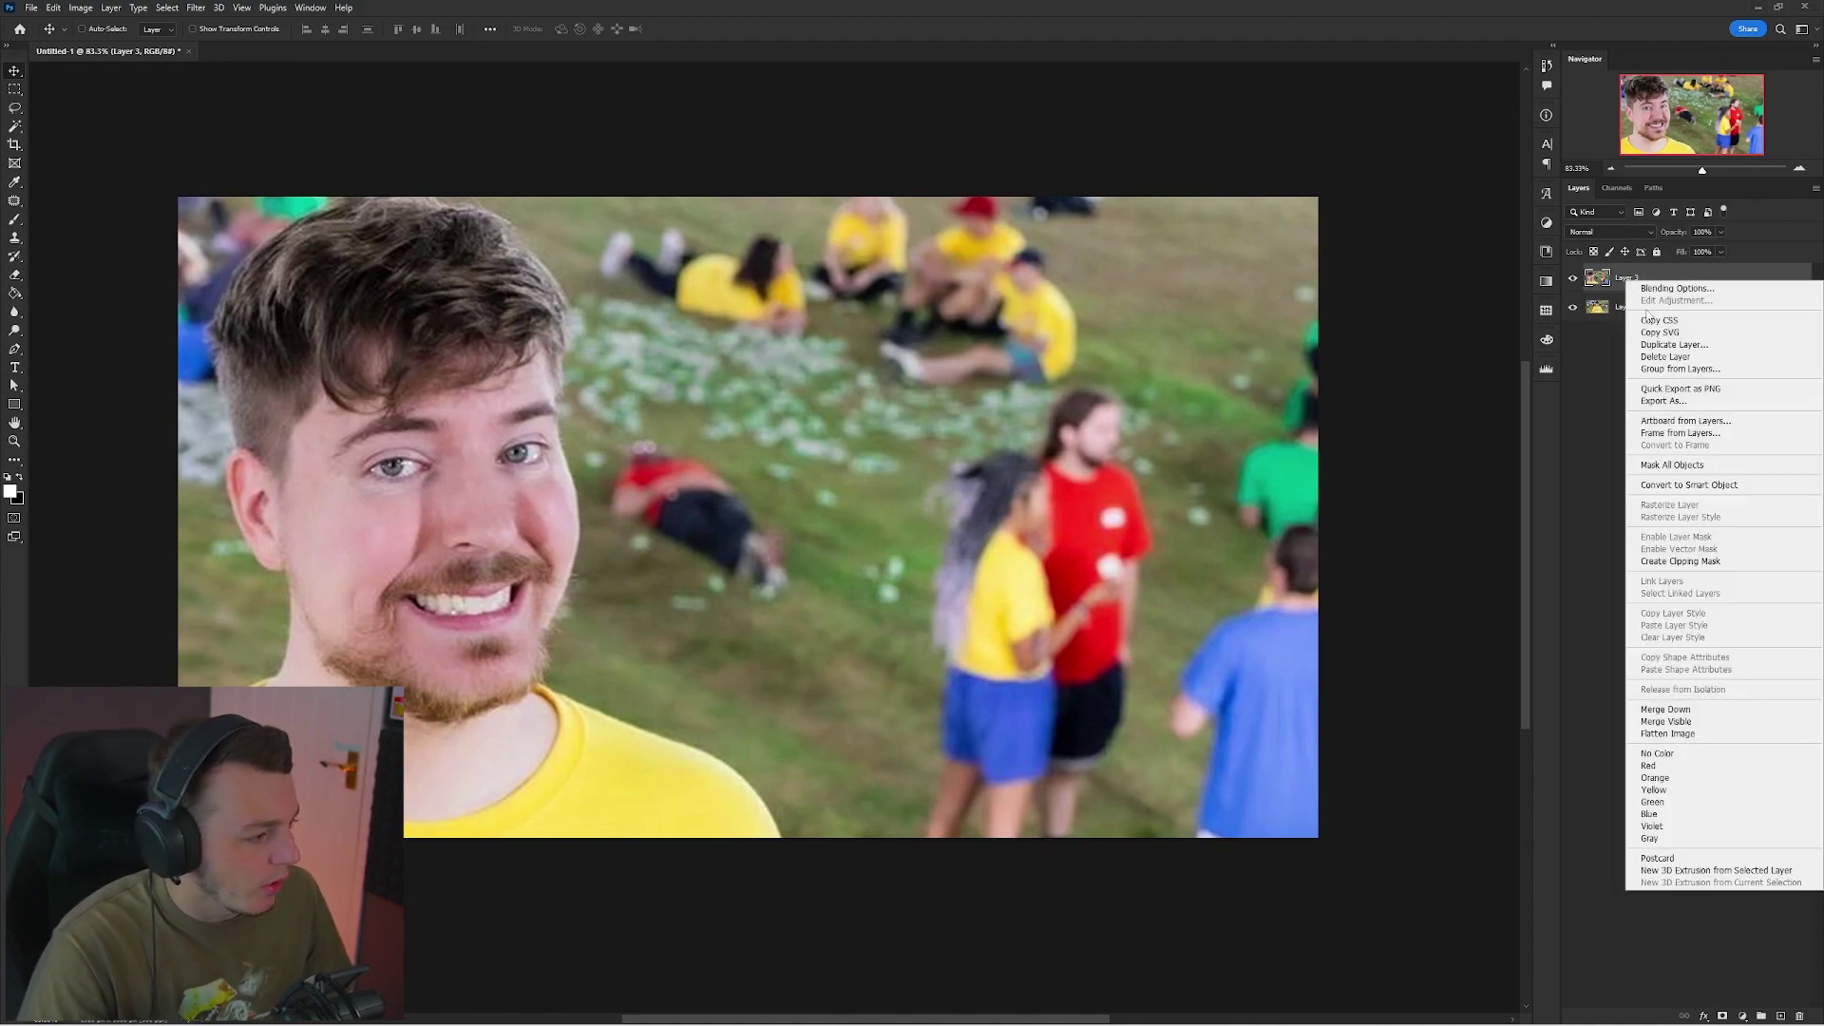
{"action": "left_click", "coordinate": [1748, 389]}
Switch to Chrome, search for "AI upscaler" and toggle Enhance Quality for the exported image's 2x upscale on Upscale.media.
{"action": "mouse_move", "coordinate": [746, 1022]}
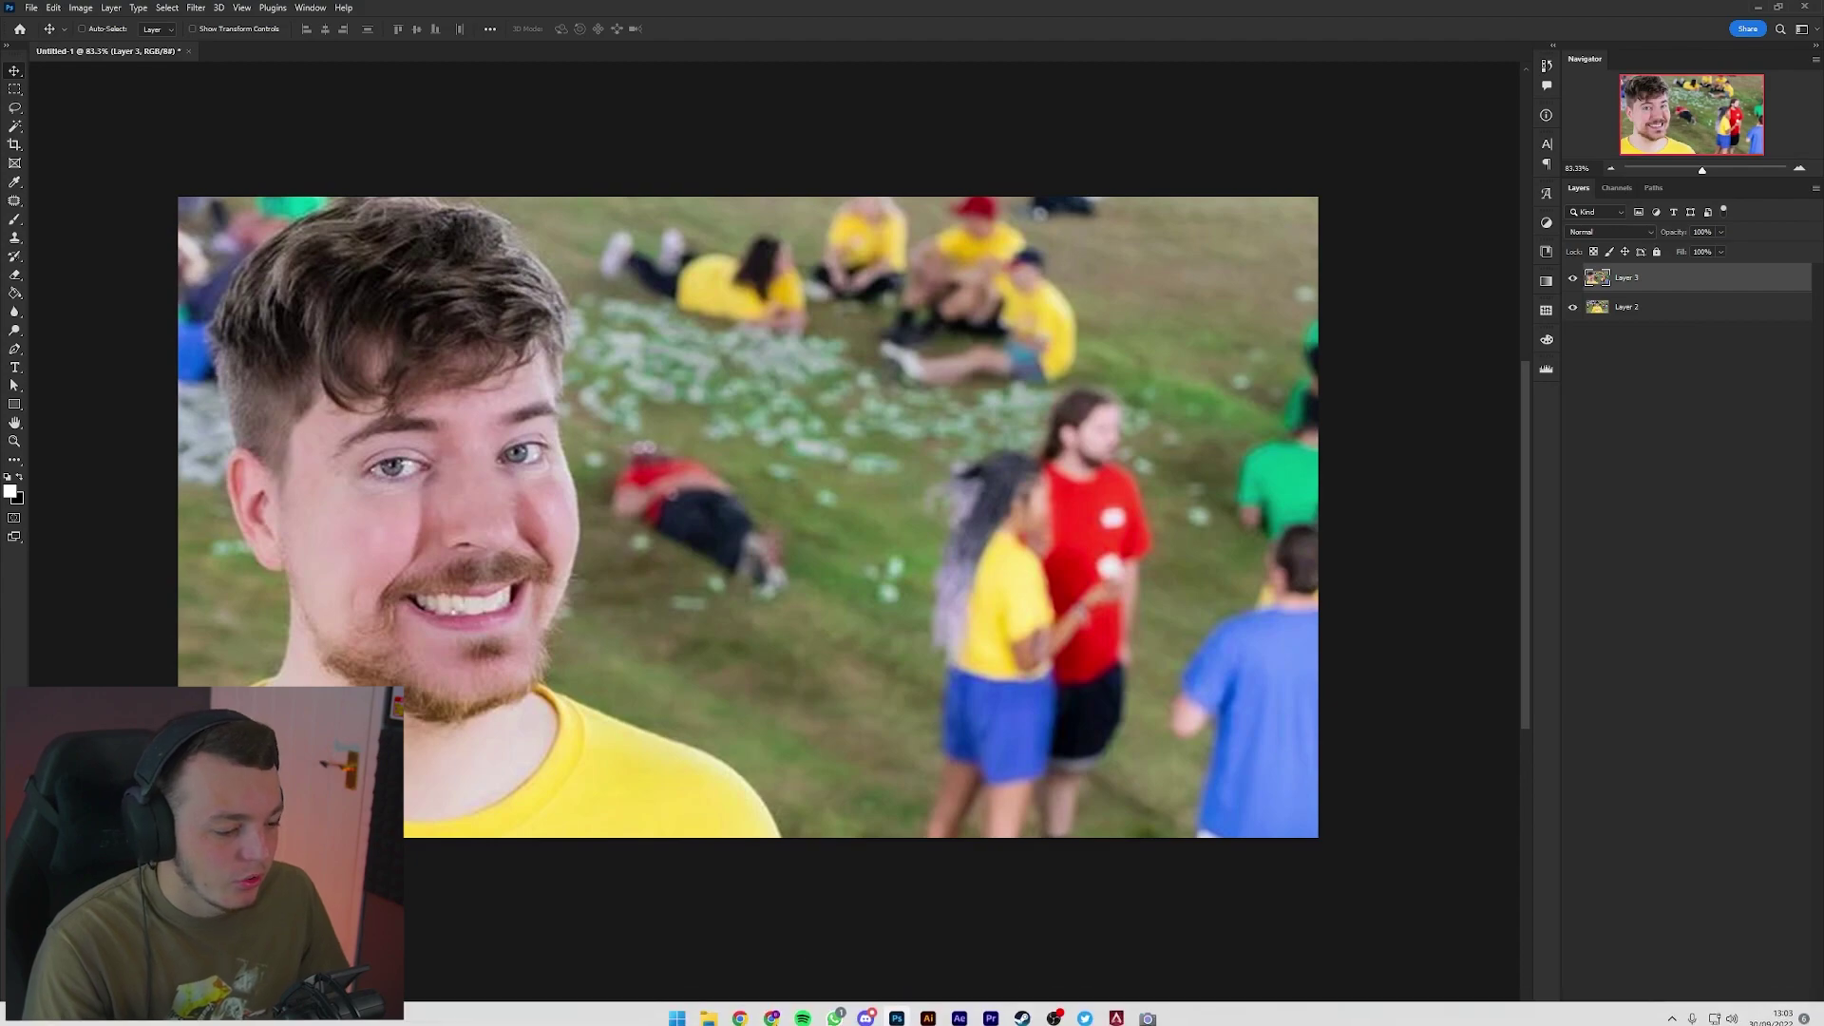
{"action": "left_click", "coordinate": [740, 1009]}
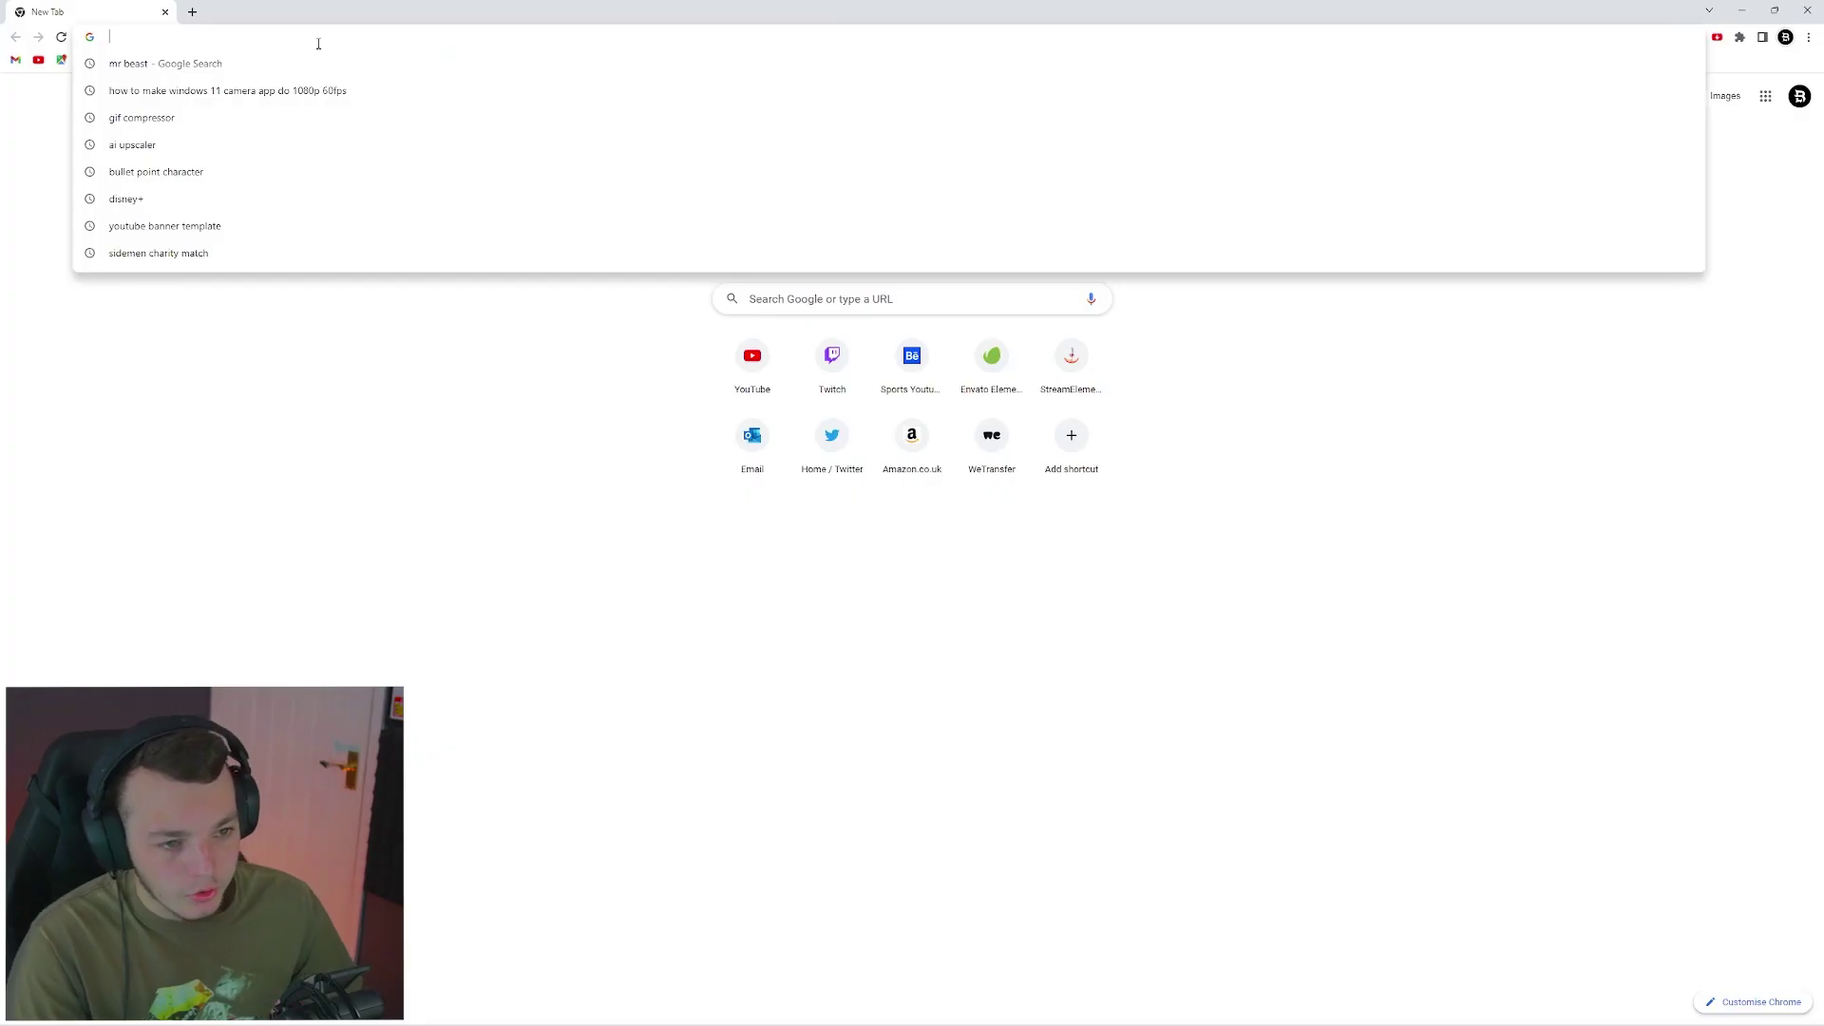
{"action": "type", "text": "AI upscaler"}
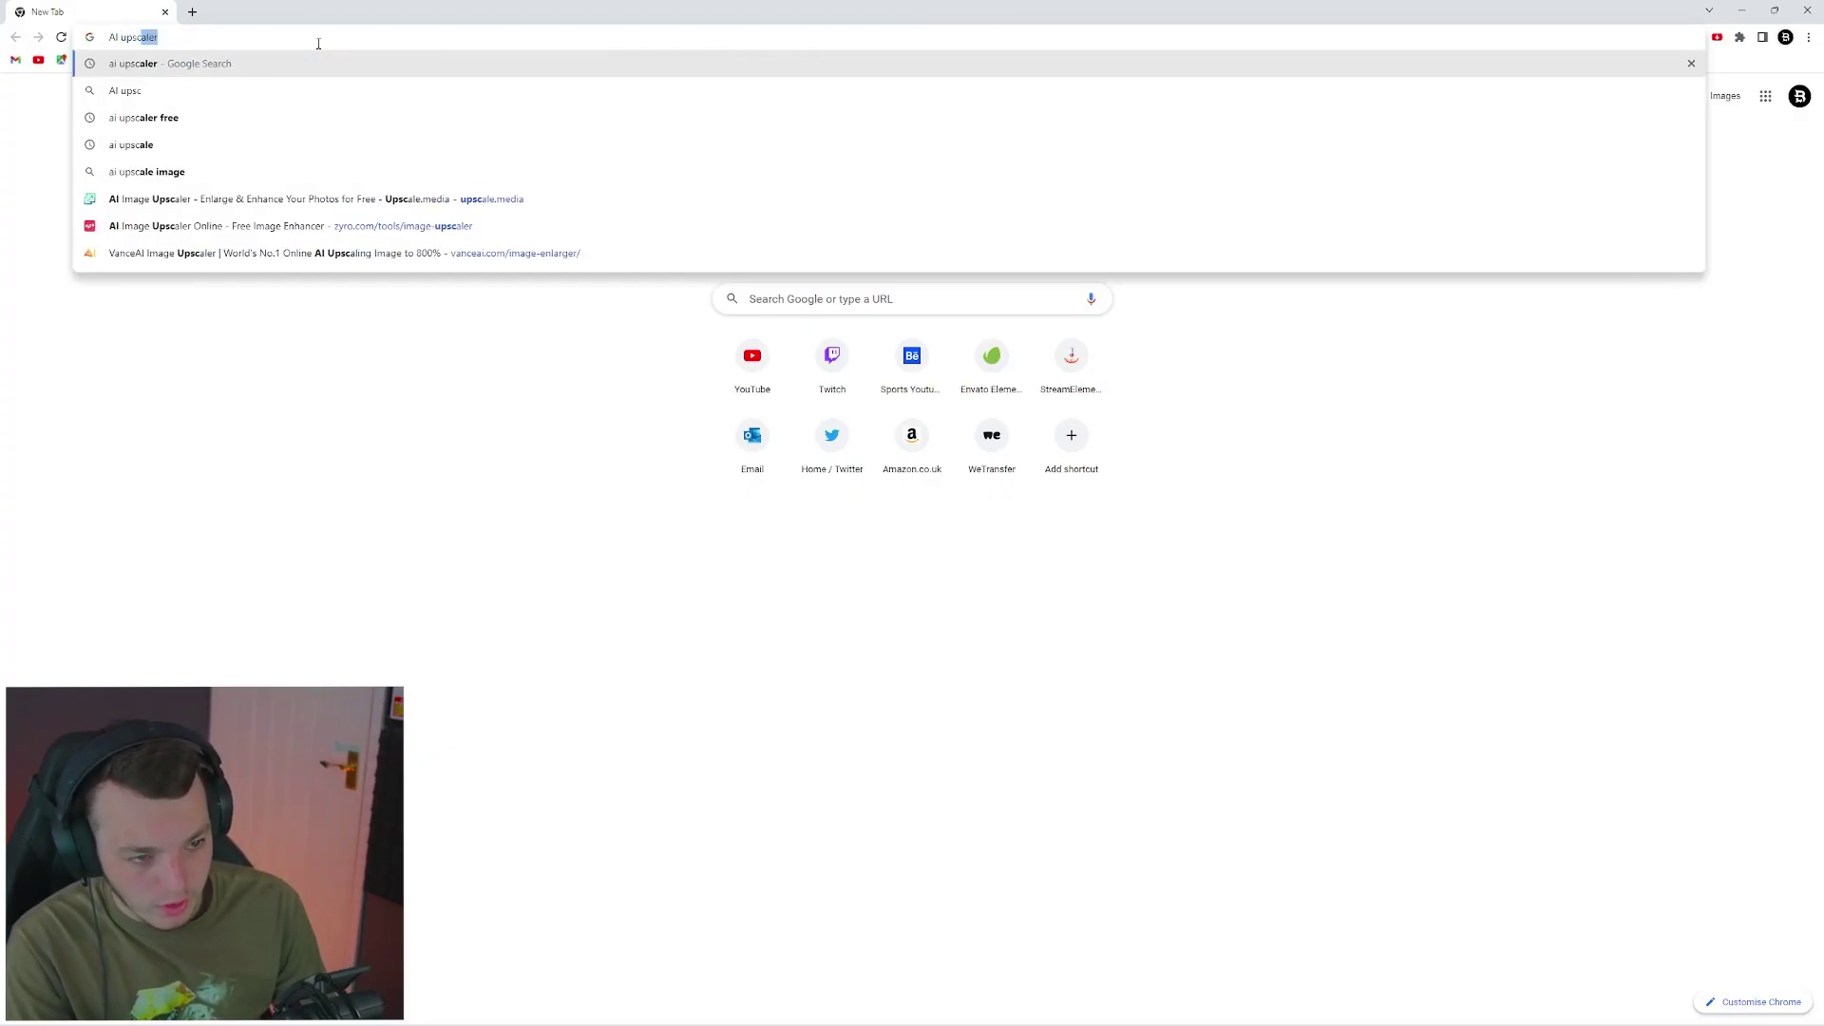
{"action": "key", "text": "Return"}
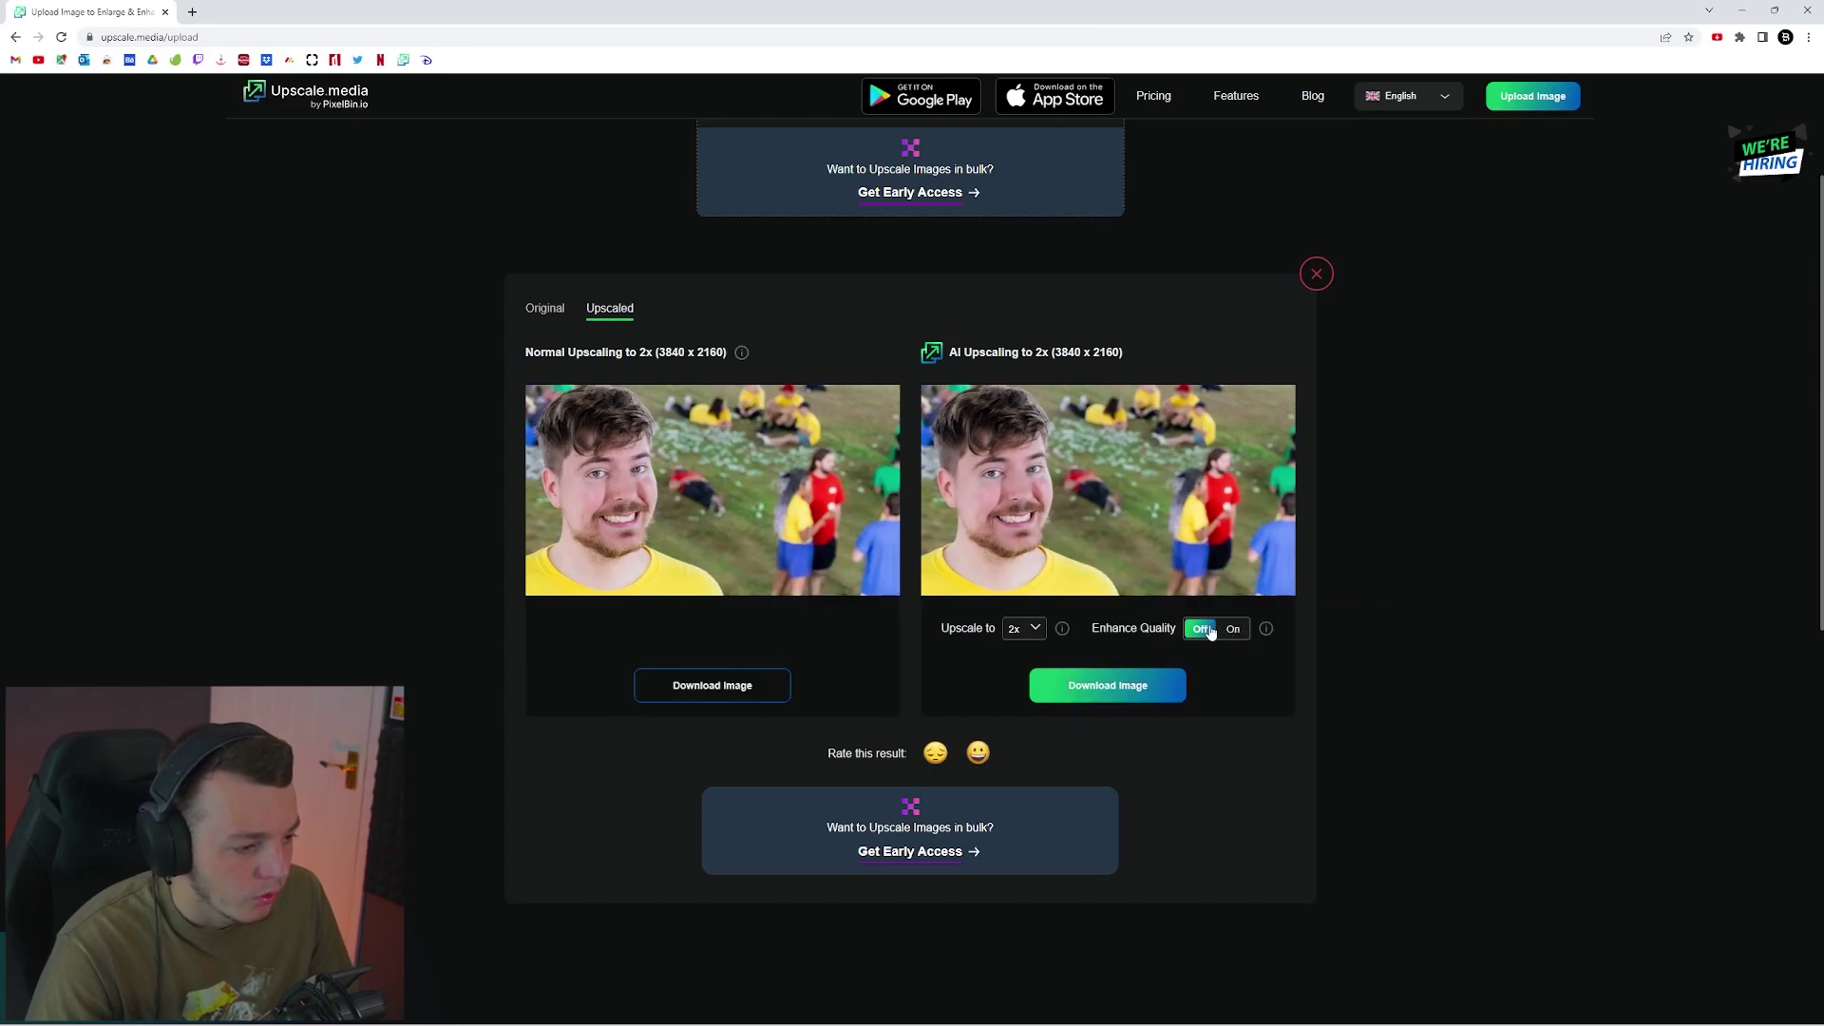
{"action": "left_click", "coordinate": [1210, 630]}
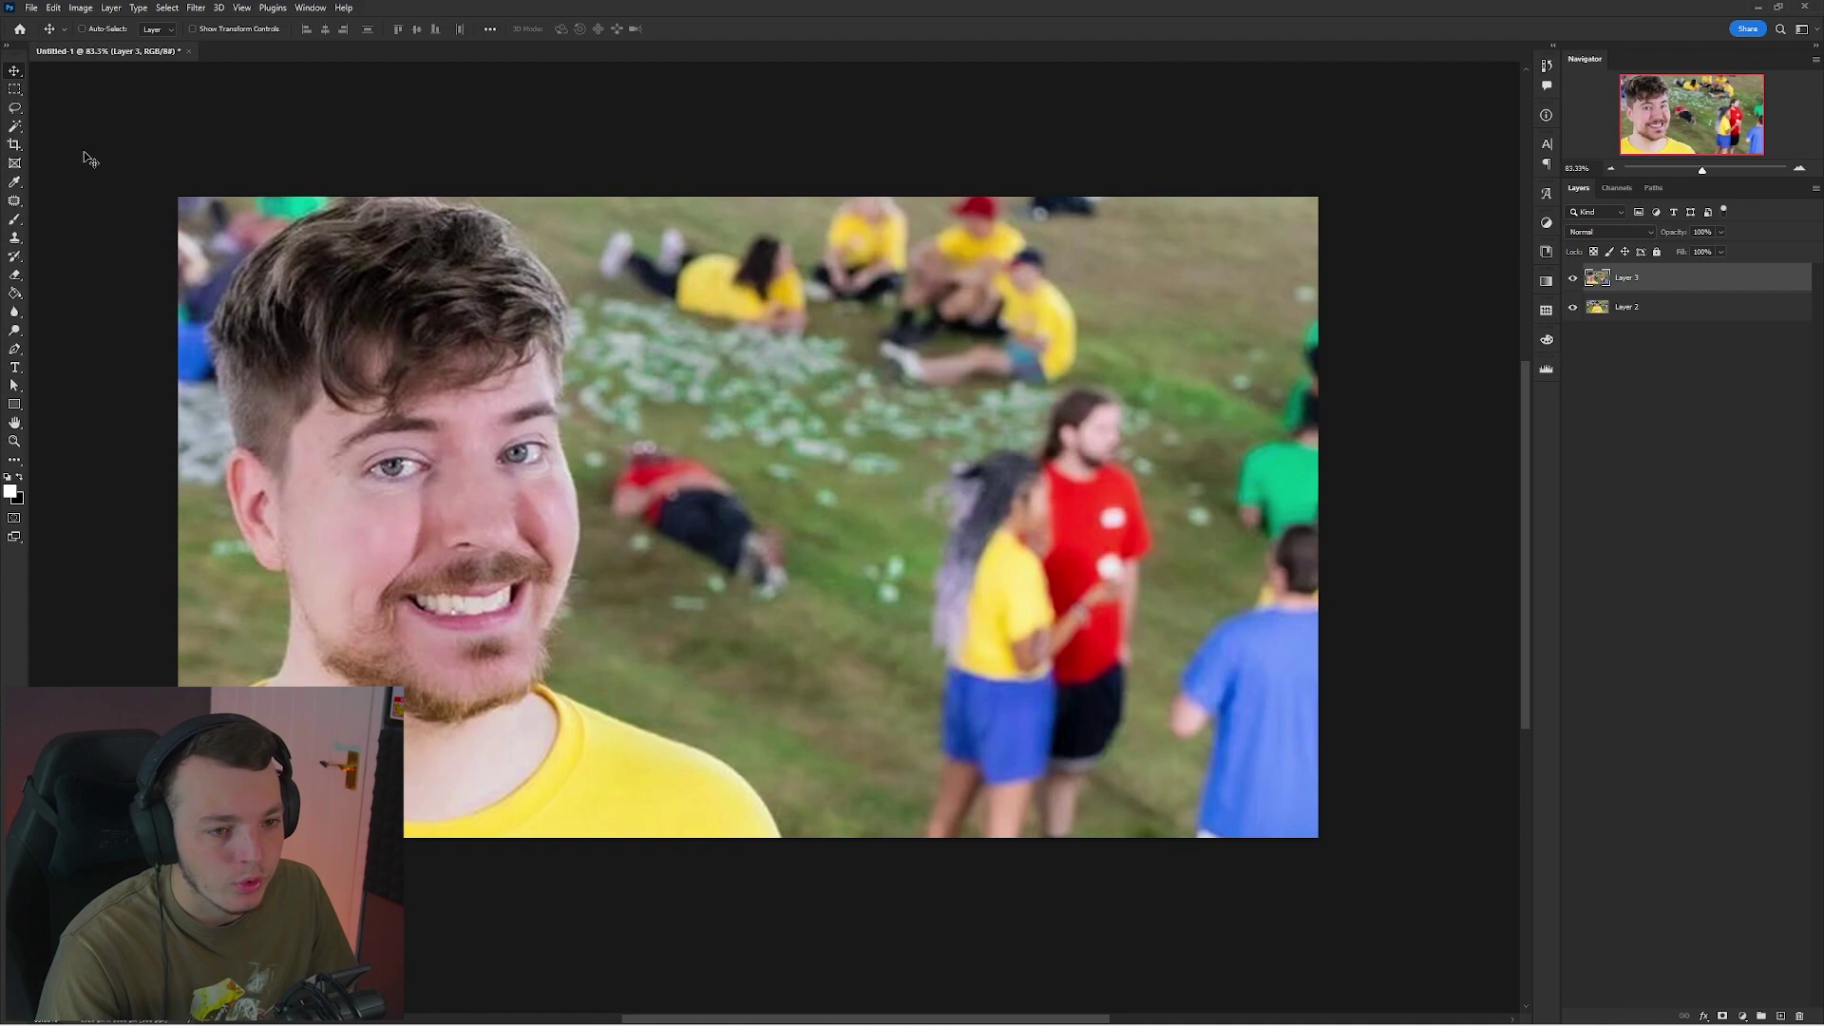
Switch back to Photoshop and place the upscaled "transformed" version of Layer 3 from the MrBeast Headshots folder as an embedded image.
{"action": "left_click", "coordinate": [34, 10]}
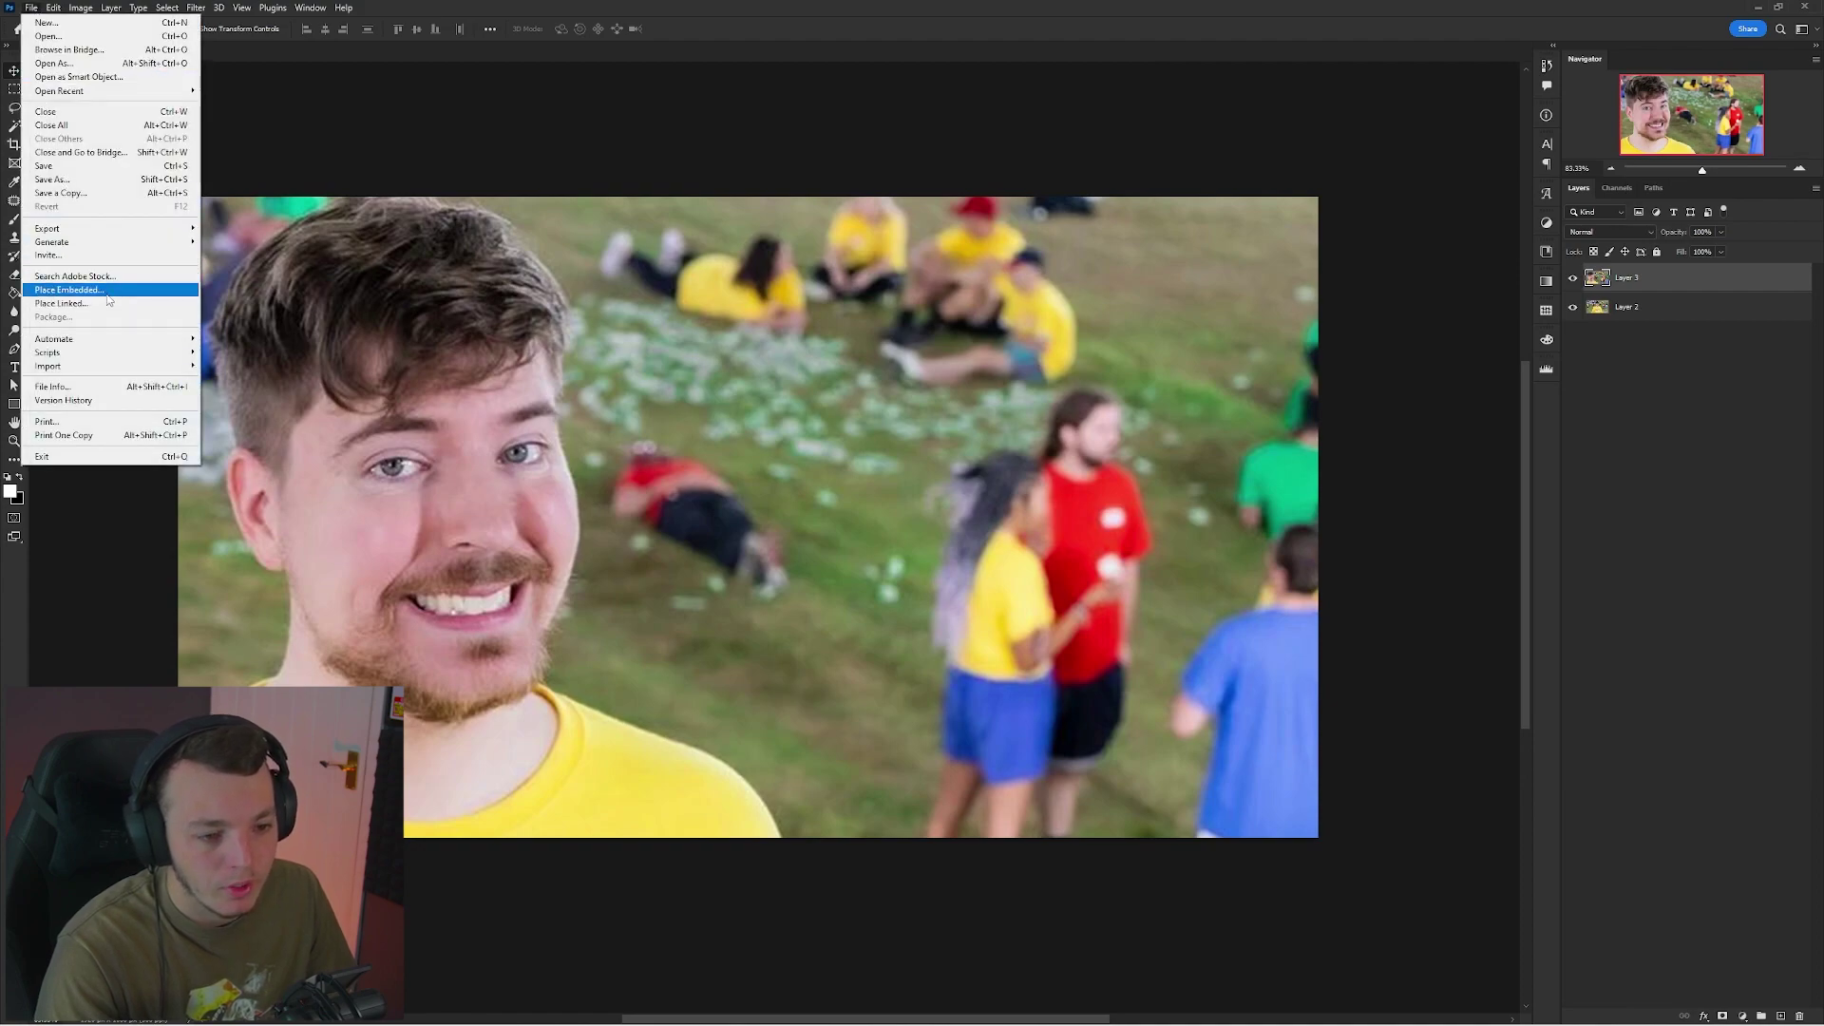
{"action": "left_click", "coordinate": [57, 290]}
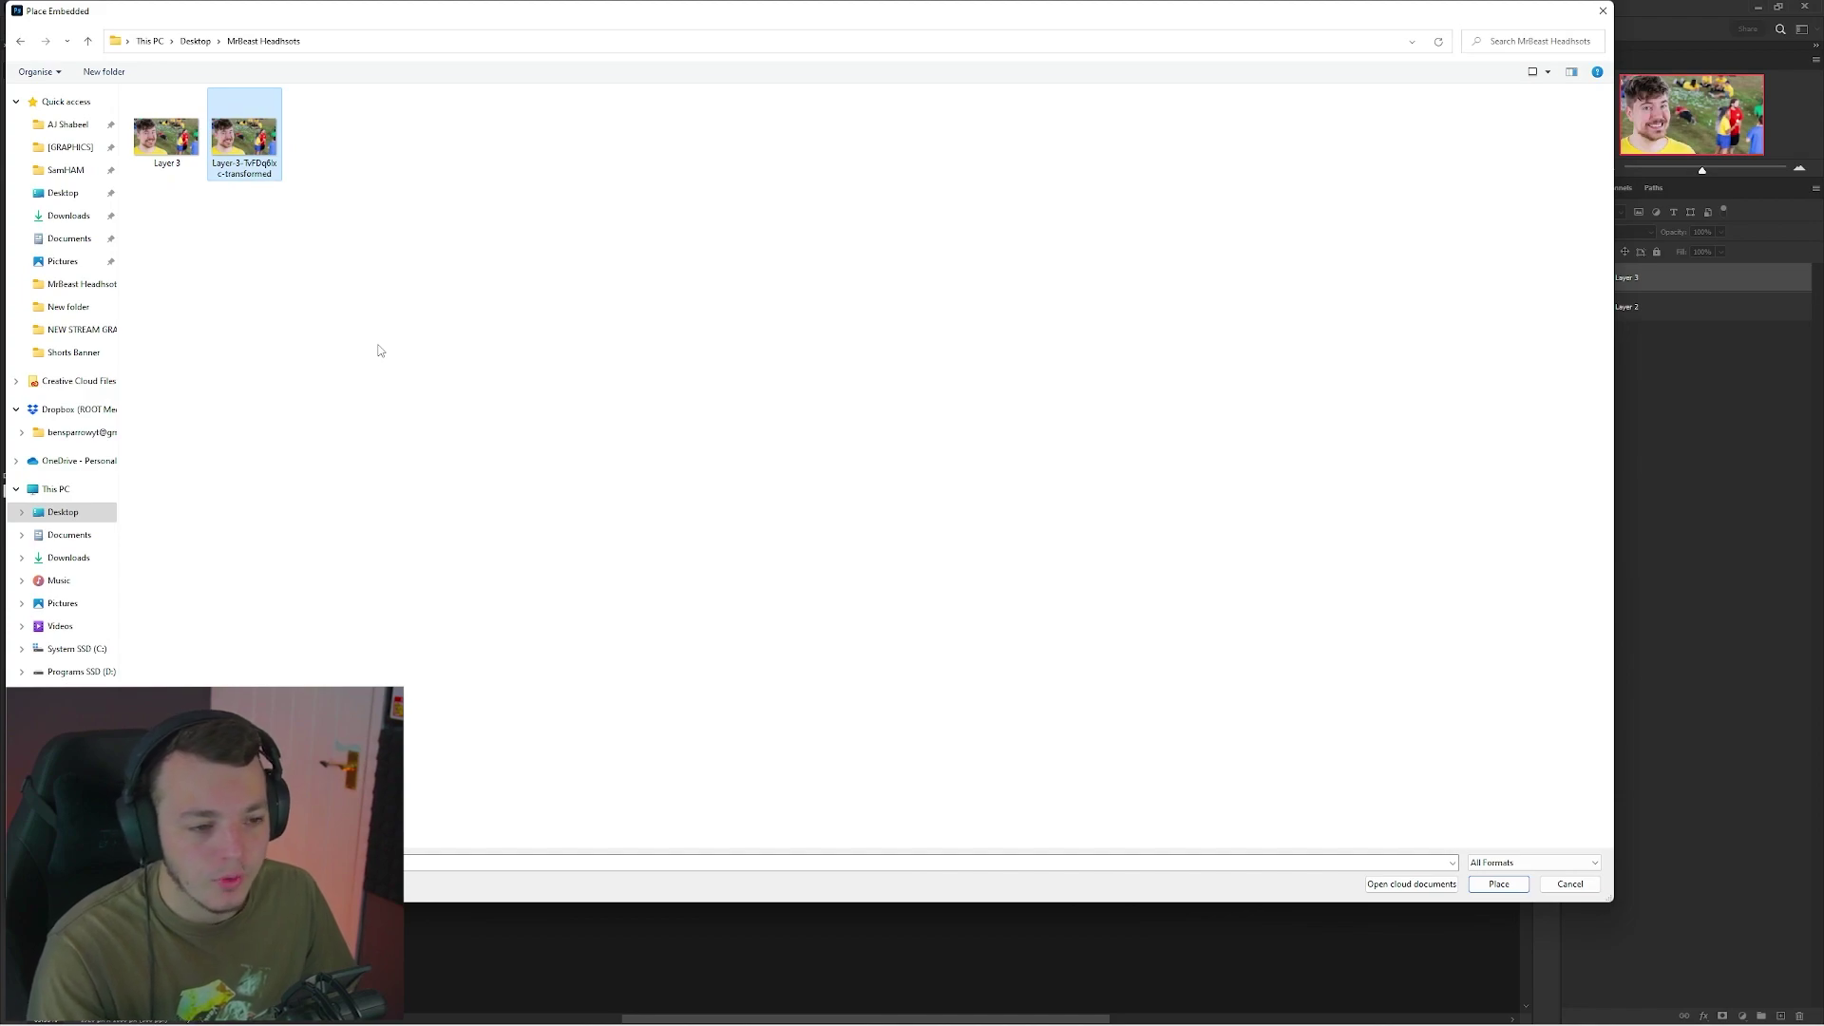
{"action": "left_click", "coordinate": [1491, 881]}
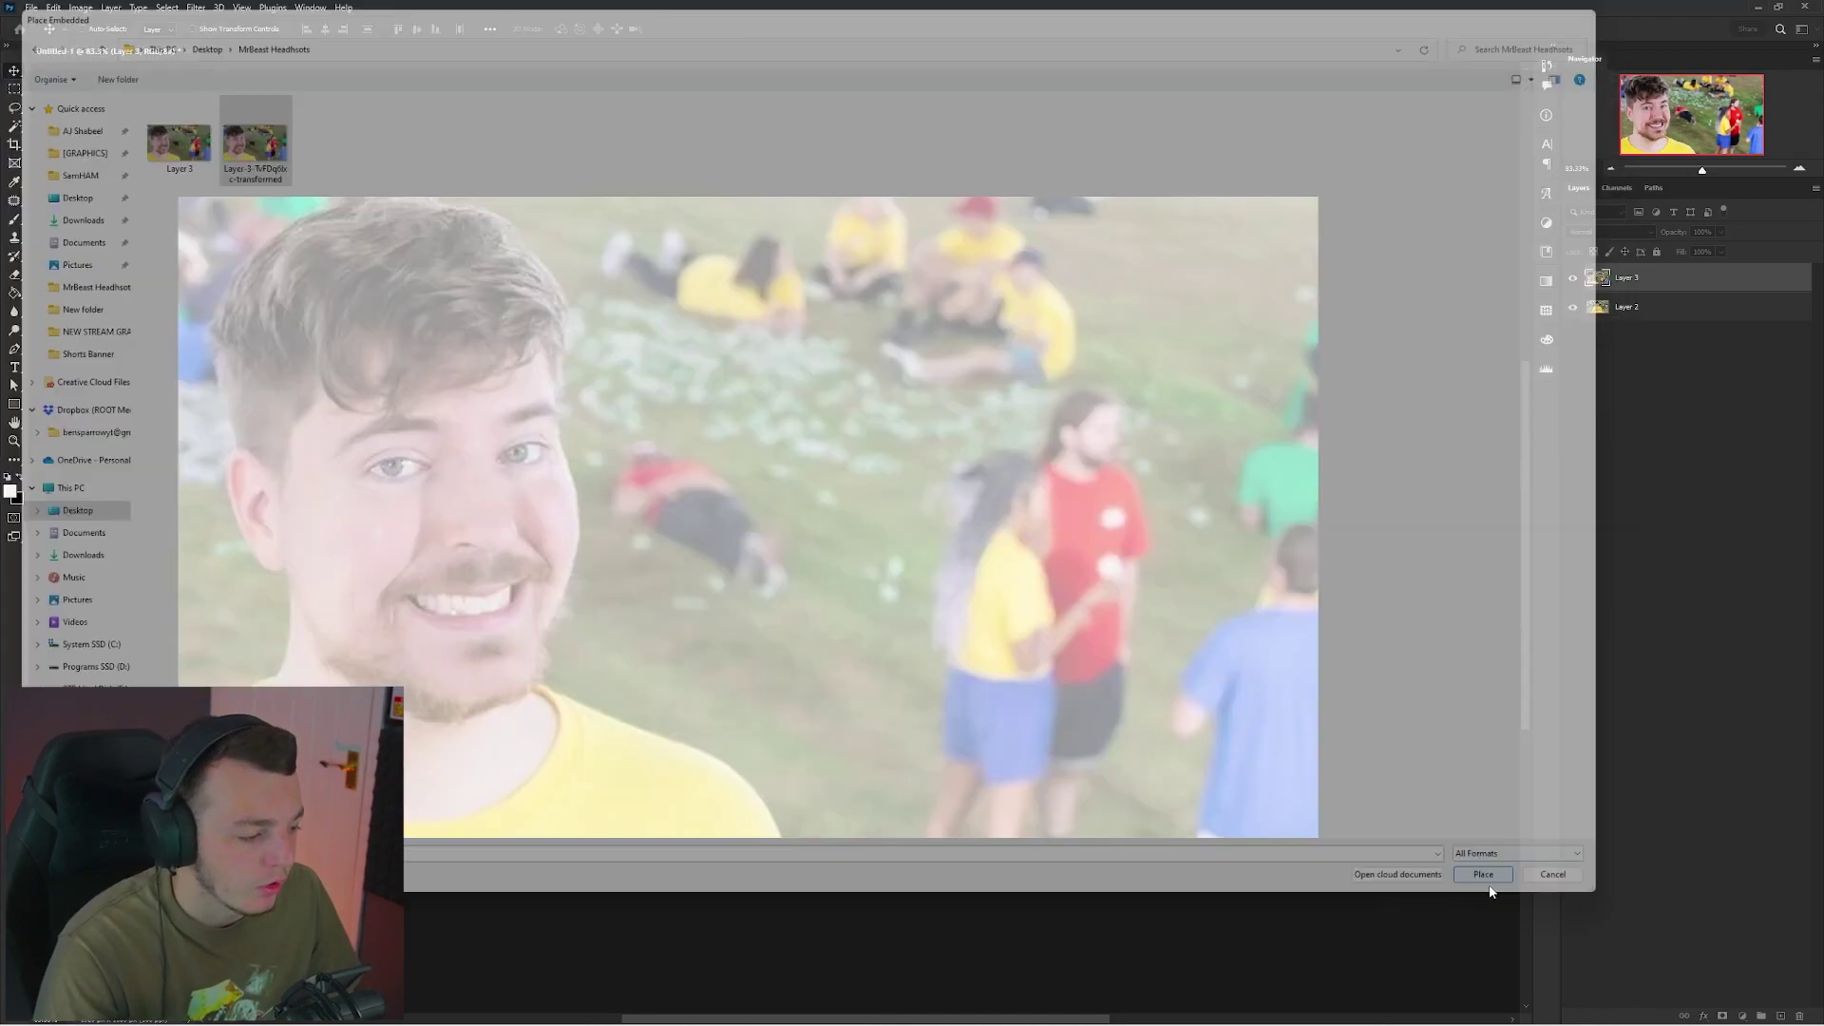
Compare the facial detail of the upscaled layer with the original Layer 3 by toggling the upscaled layer's visibility.
{"action": "left_click", "coordinate": [1627, 292]}
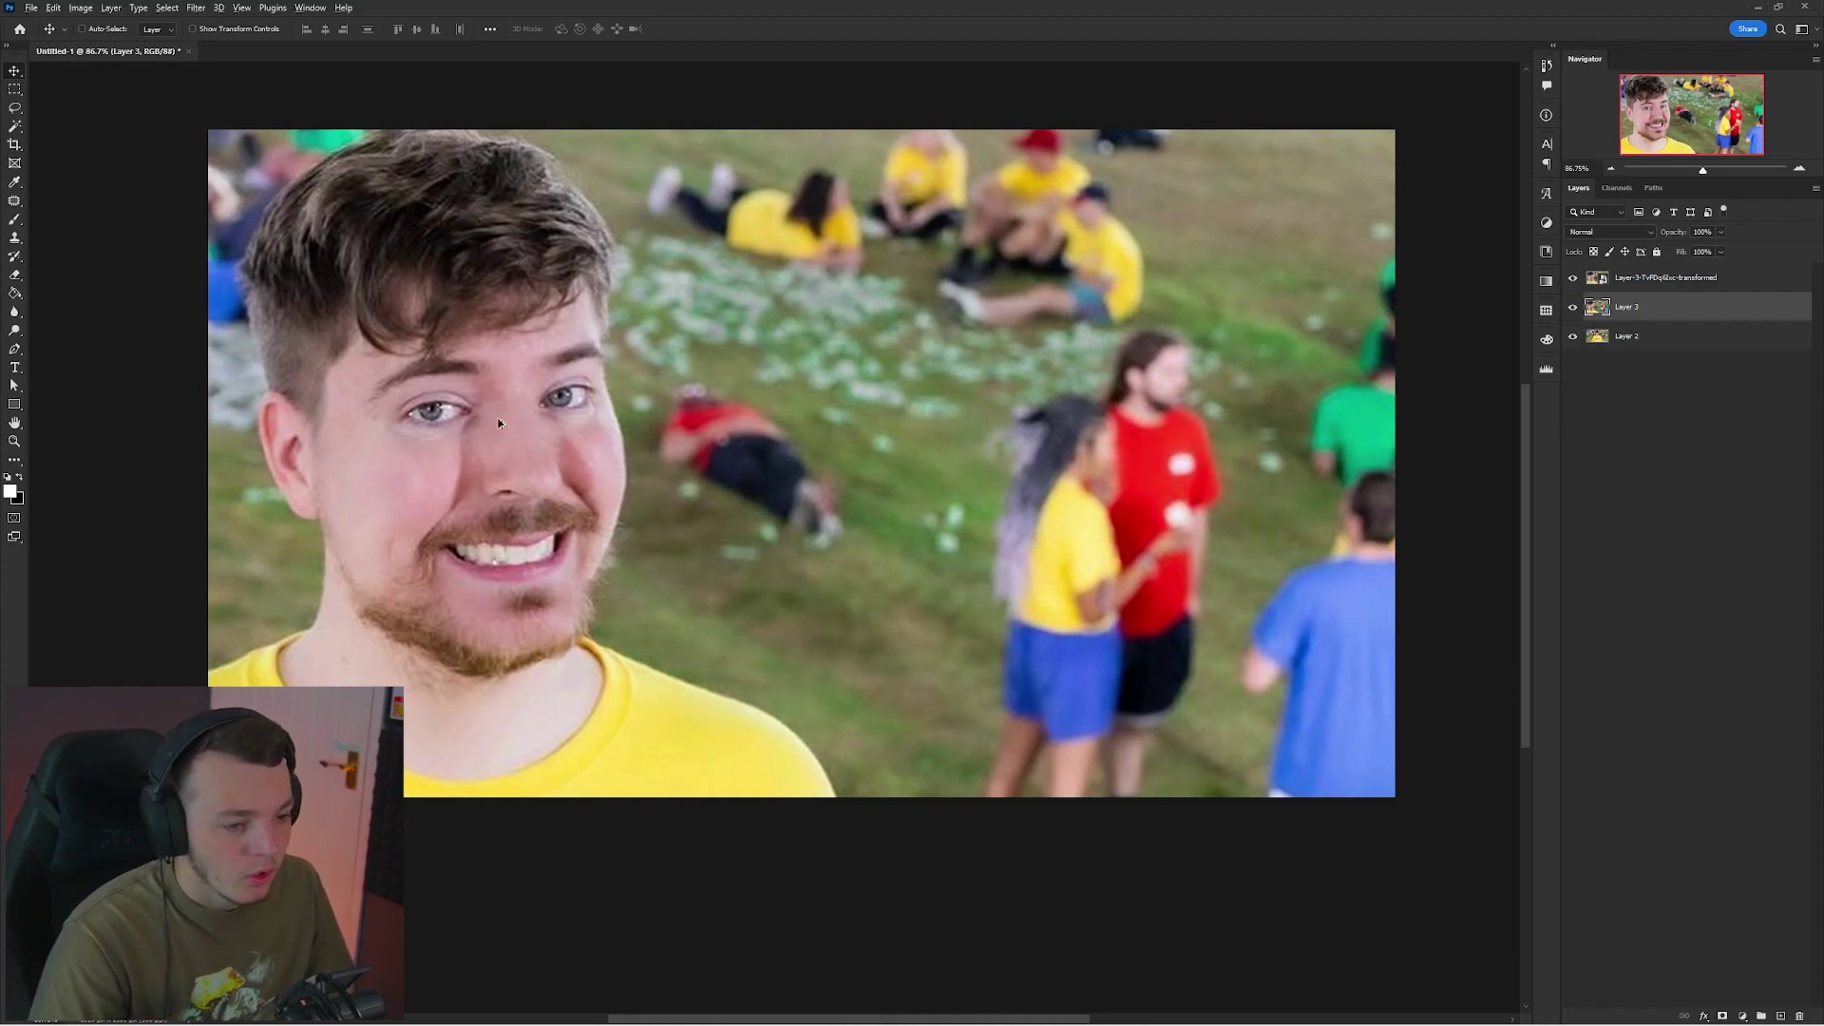
{"action": "scroll", "coordinate": [500, 424], "scroll_direction": "up", "scroll_amount": 16}
{"action": "left_click_drag", "start_coordinate": [619, 410], "coordinate": [814, 397]}
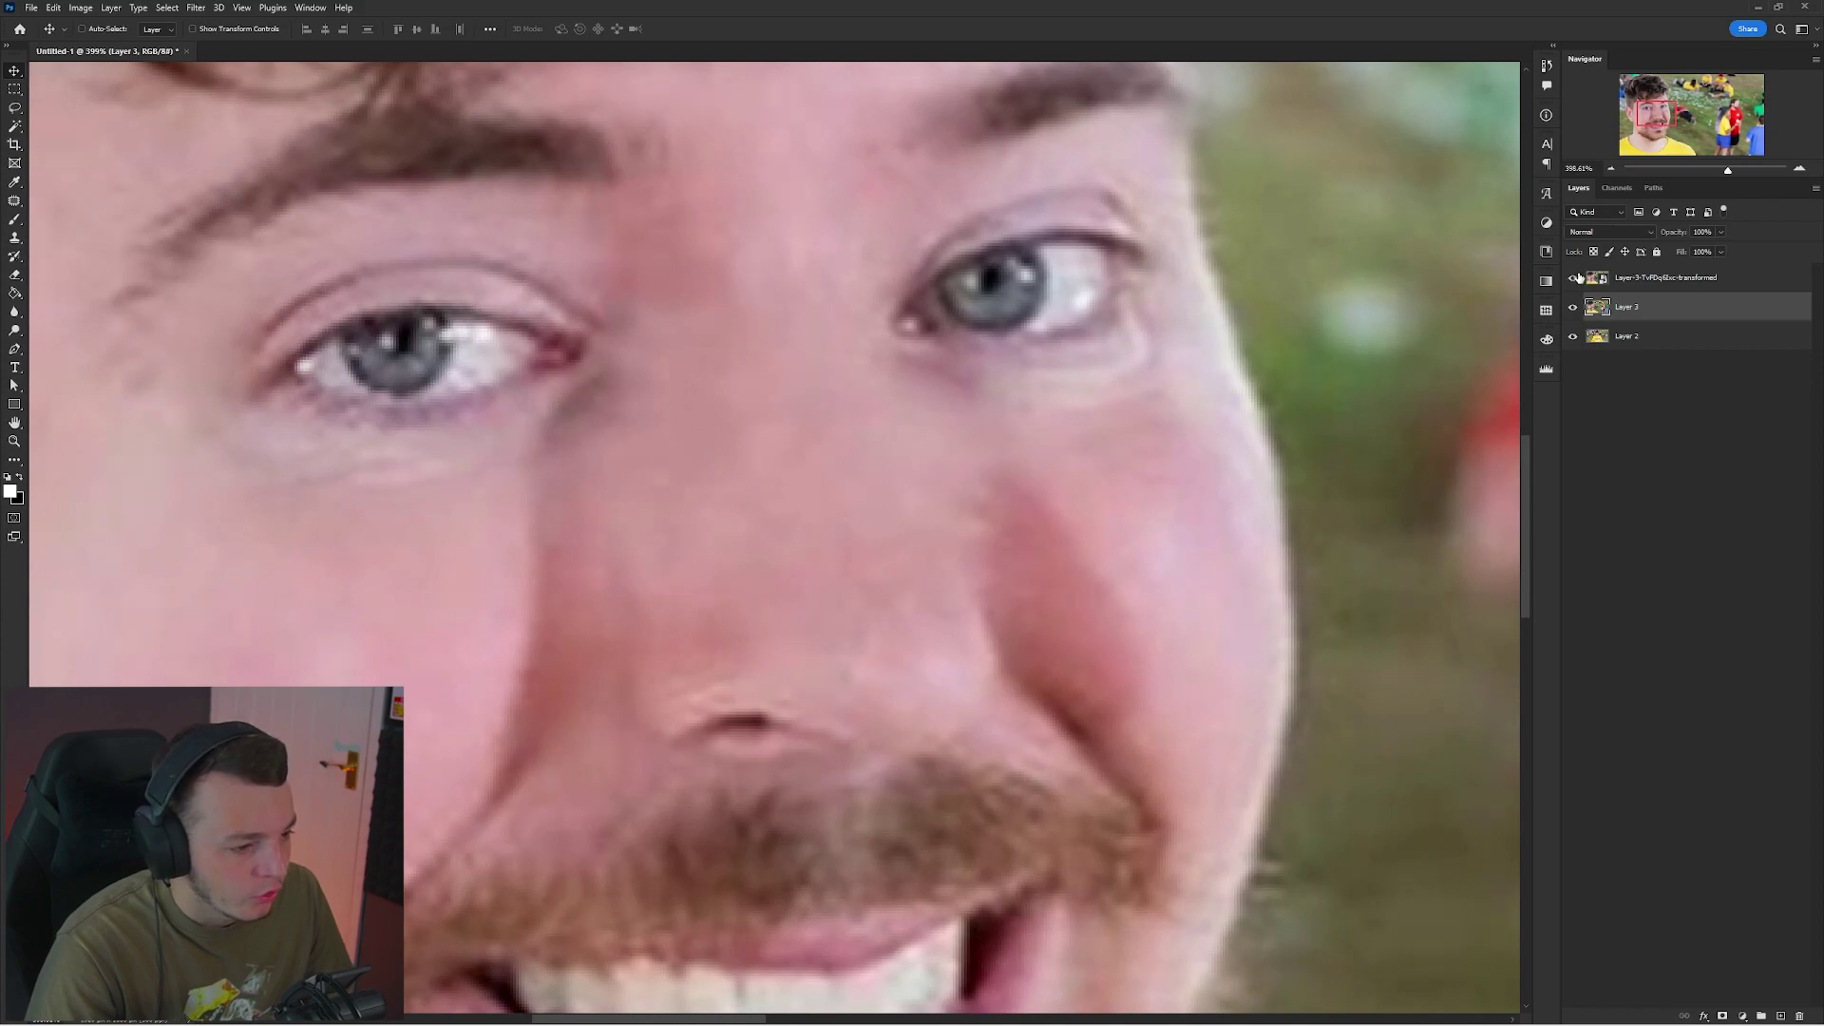
{"action": "left_click", "coordinate": [1574, 278]}
{"action": "scroll", "coordinate": [798, 456], "scroll_direction": "left", "scroll_amount": 2}
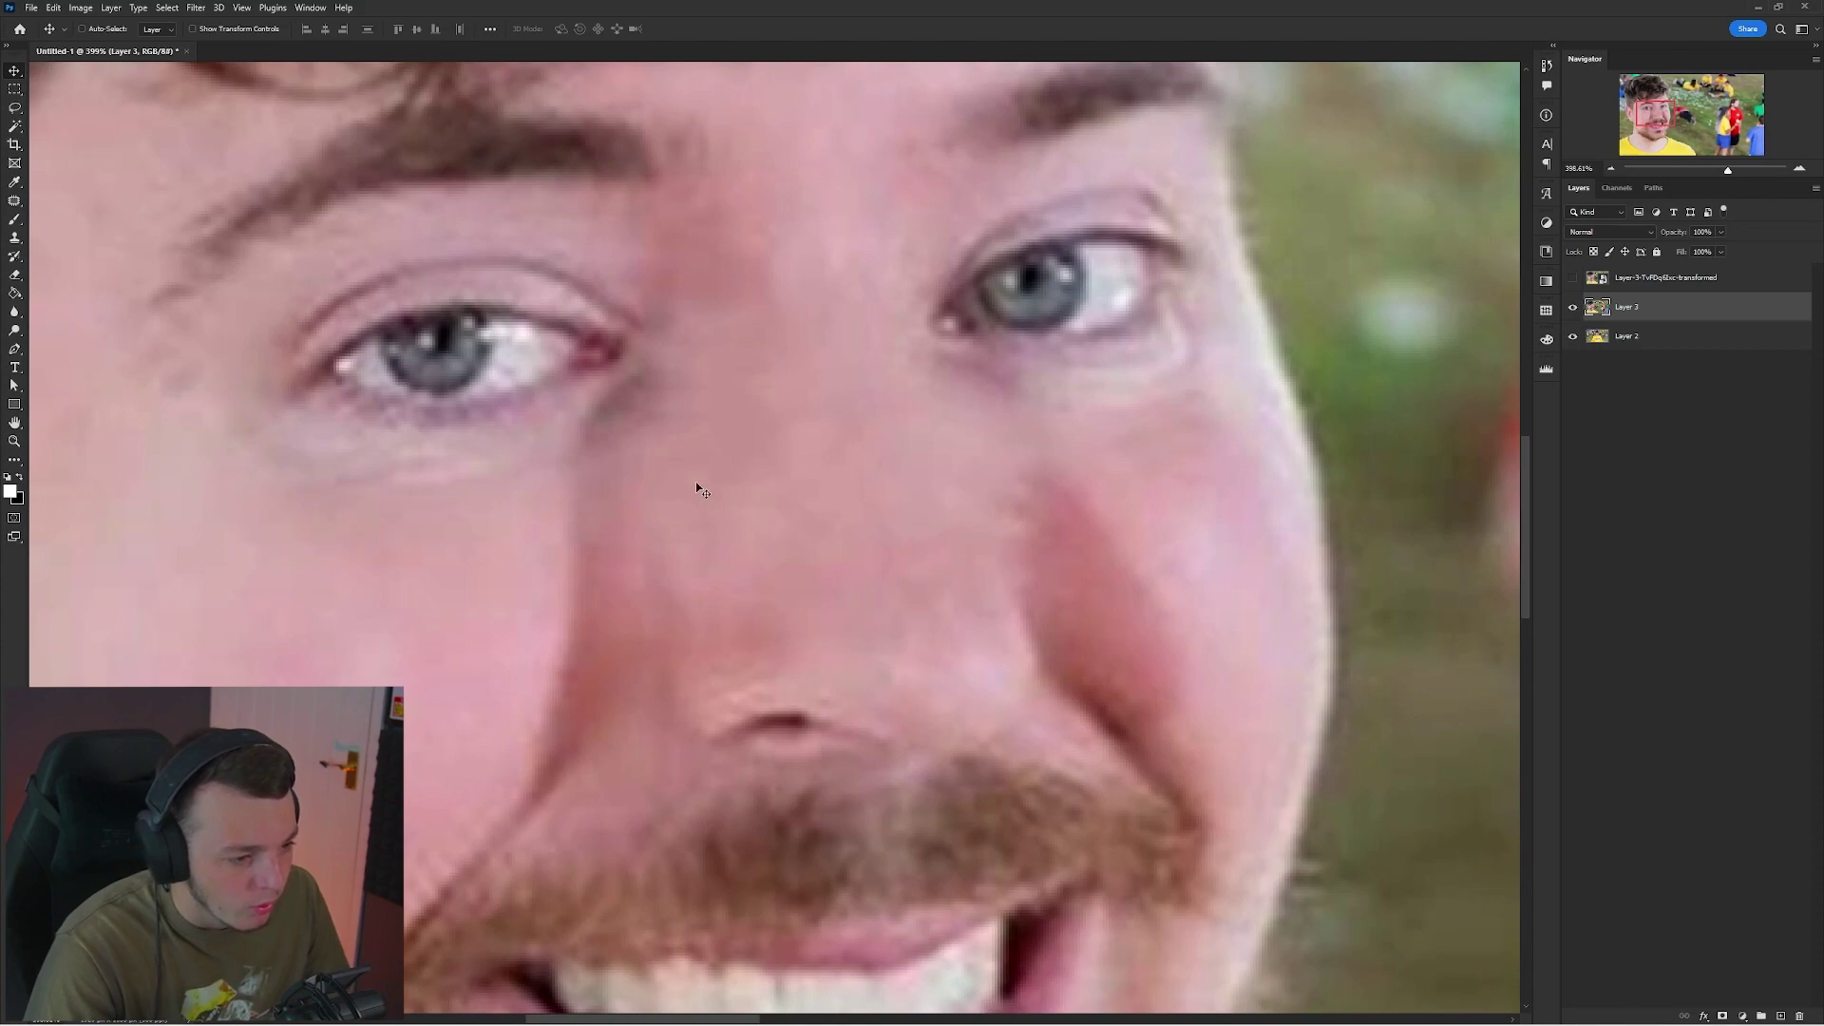
{"action": "left_click", "coordinate": [1573, 279]}
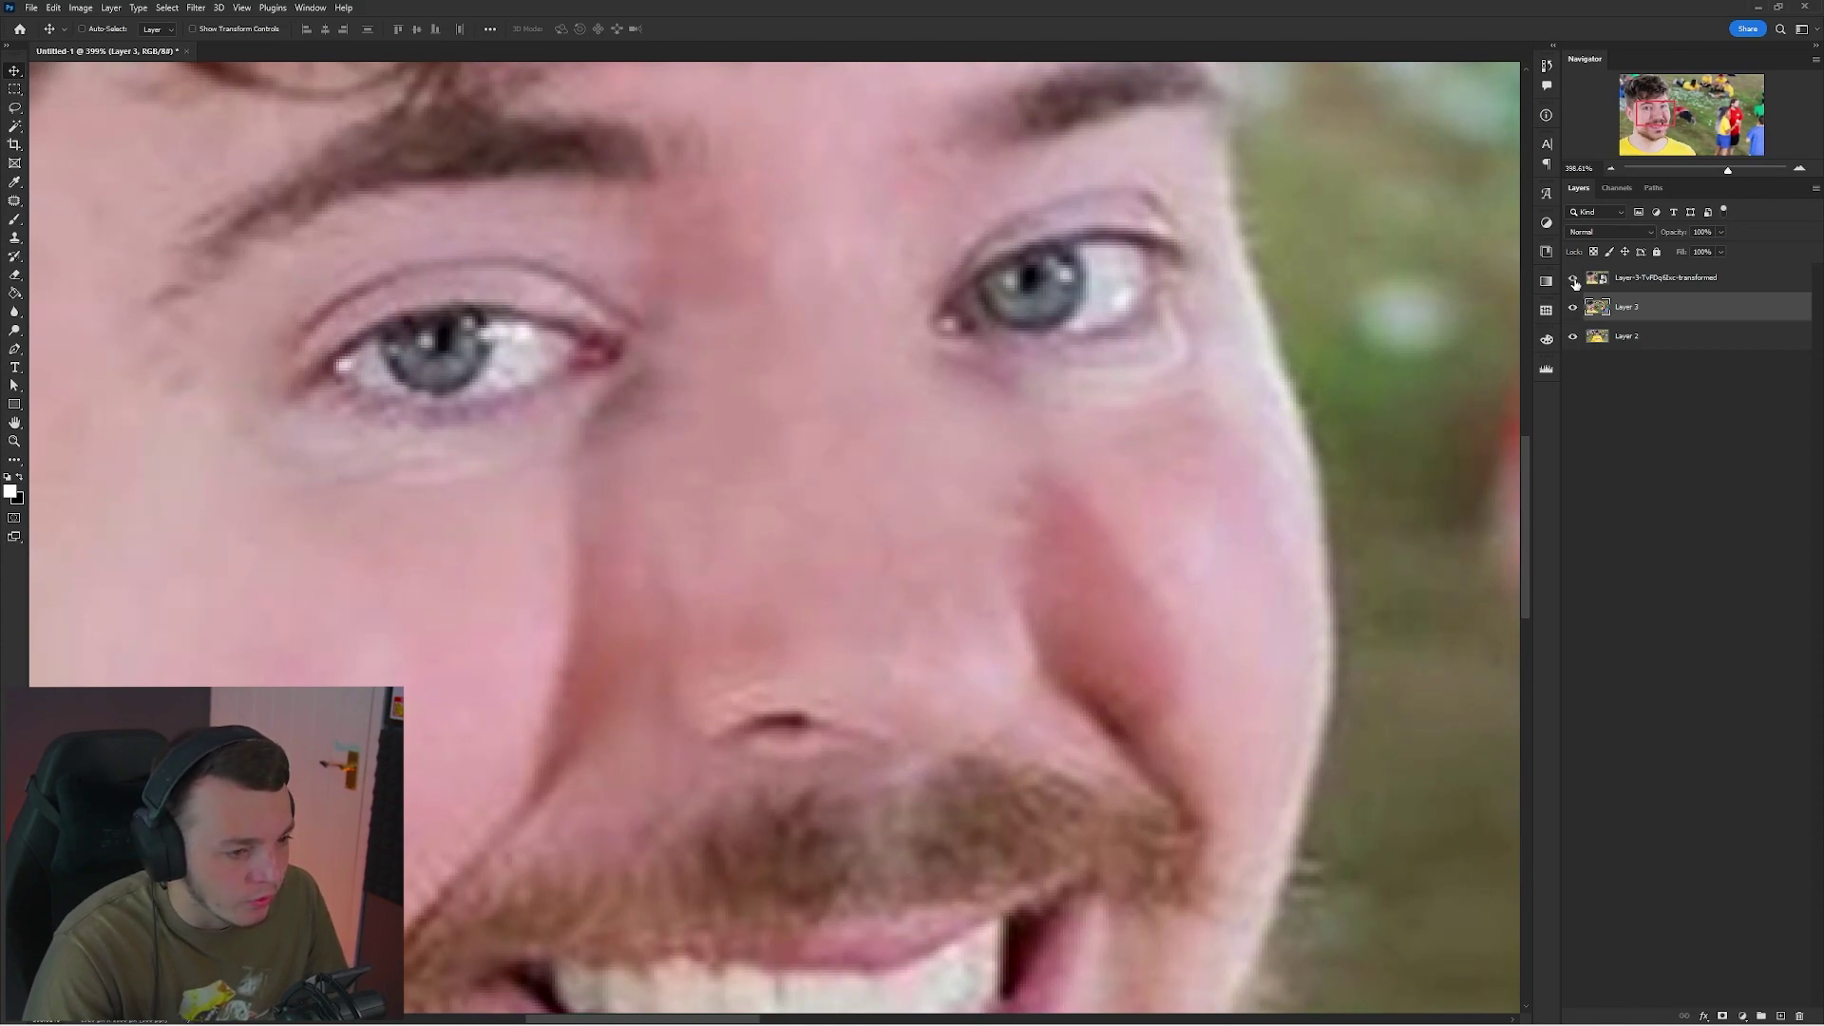
{"action": "scroll", "coordinate": [768, 361], "scroll_direction": "left", "scroll_amount": 5}
{"action": "left_click", "coordinate": [1574, 278]}
{"action": "left_click", "coordinate": [1574, 279]}
{"action": "left_click", "coordinate": [1574, 278]}
{"action": "scroll", "coordinate": [798, 265], "scroll_direction": "up", "scroll_amount": 2}
{"action": "scroll", "coordinate": [807, 395], "scroll_direction": "down", "scroll_amount": 11}
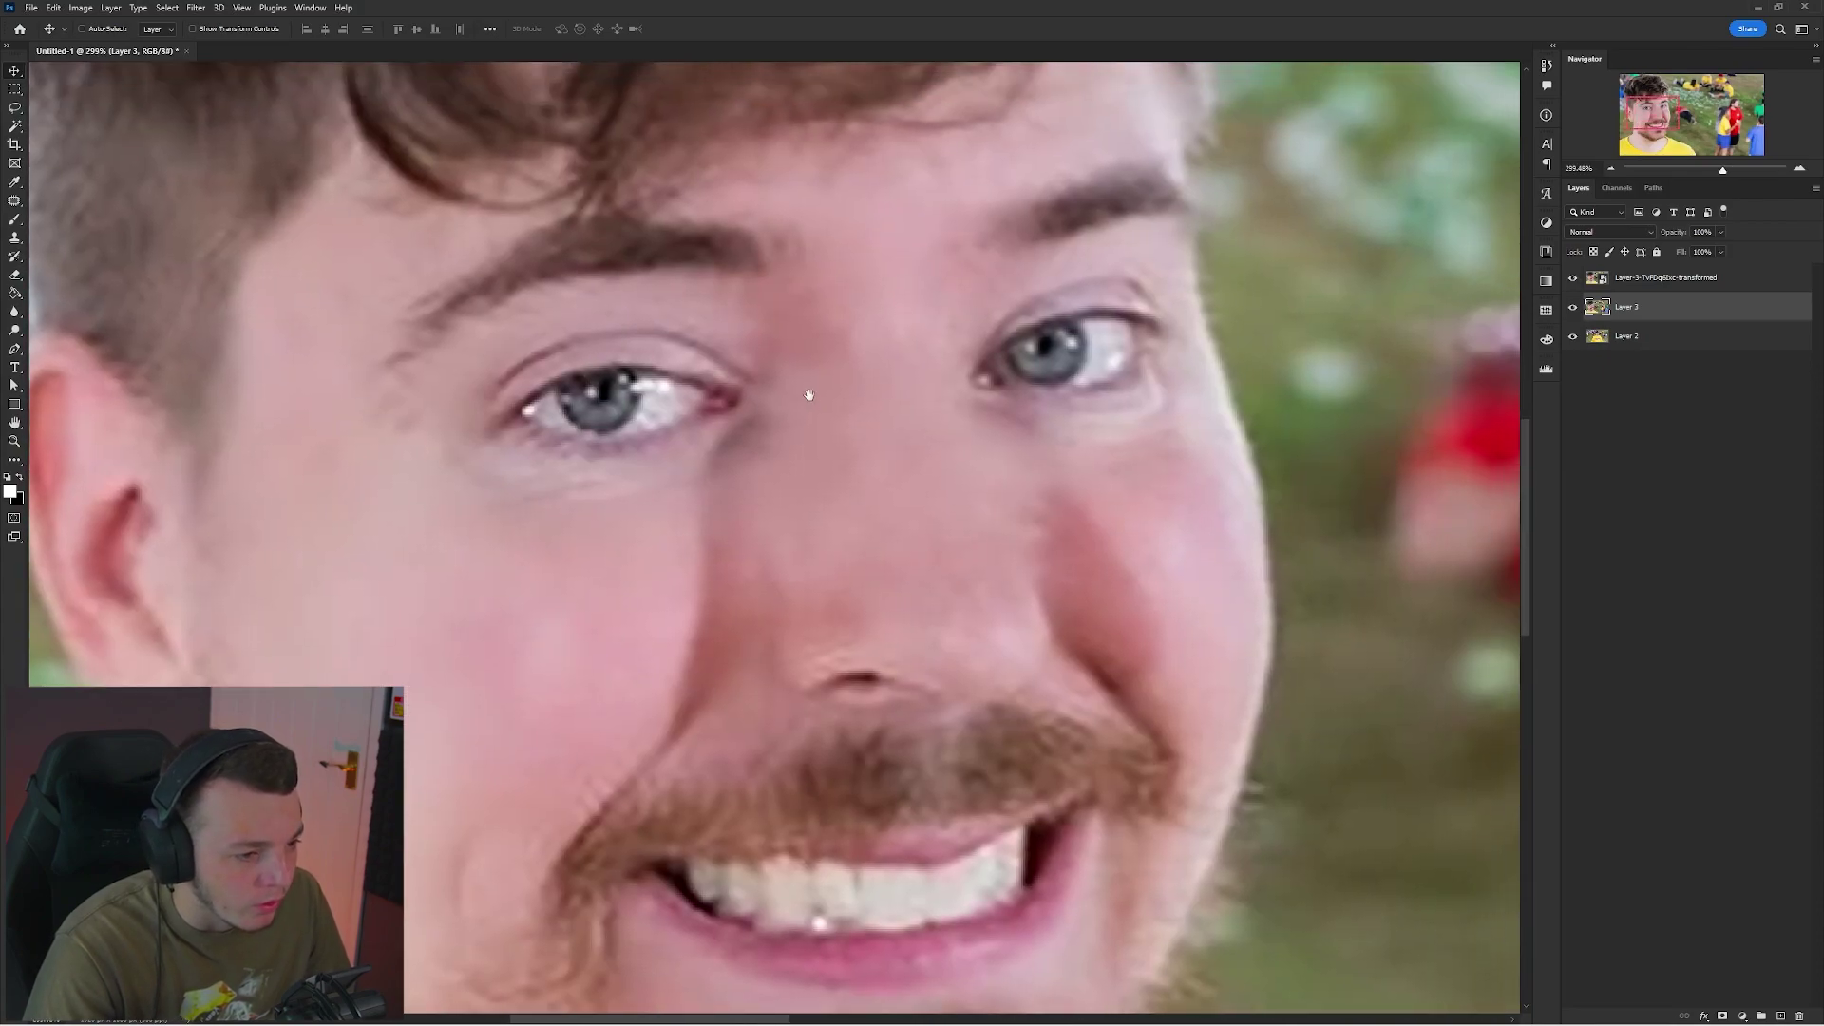
Delete Layer 3 and Layer 2, keeping only the upscaled image layer.
{"action": "key", "text": "Delete"}
{"action": "key", "text": "Delete"}
{"action": "scroll", "coordinate": [917, 420], "scroll_direction": "up", "scroll_amount": 2}
{"action": "left_click_drag", "start_coordinate": [912, 419], "coordinate": [1004, 395]}
{"action": "key", "text": "ctrl+z"}
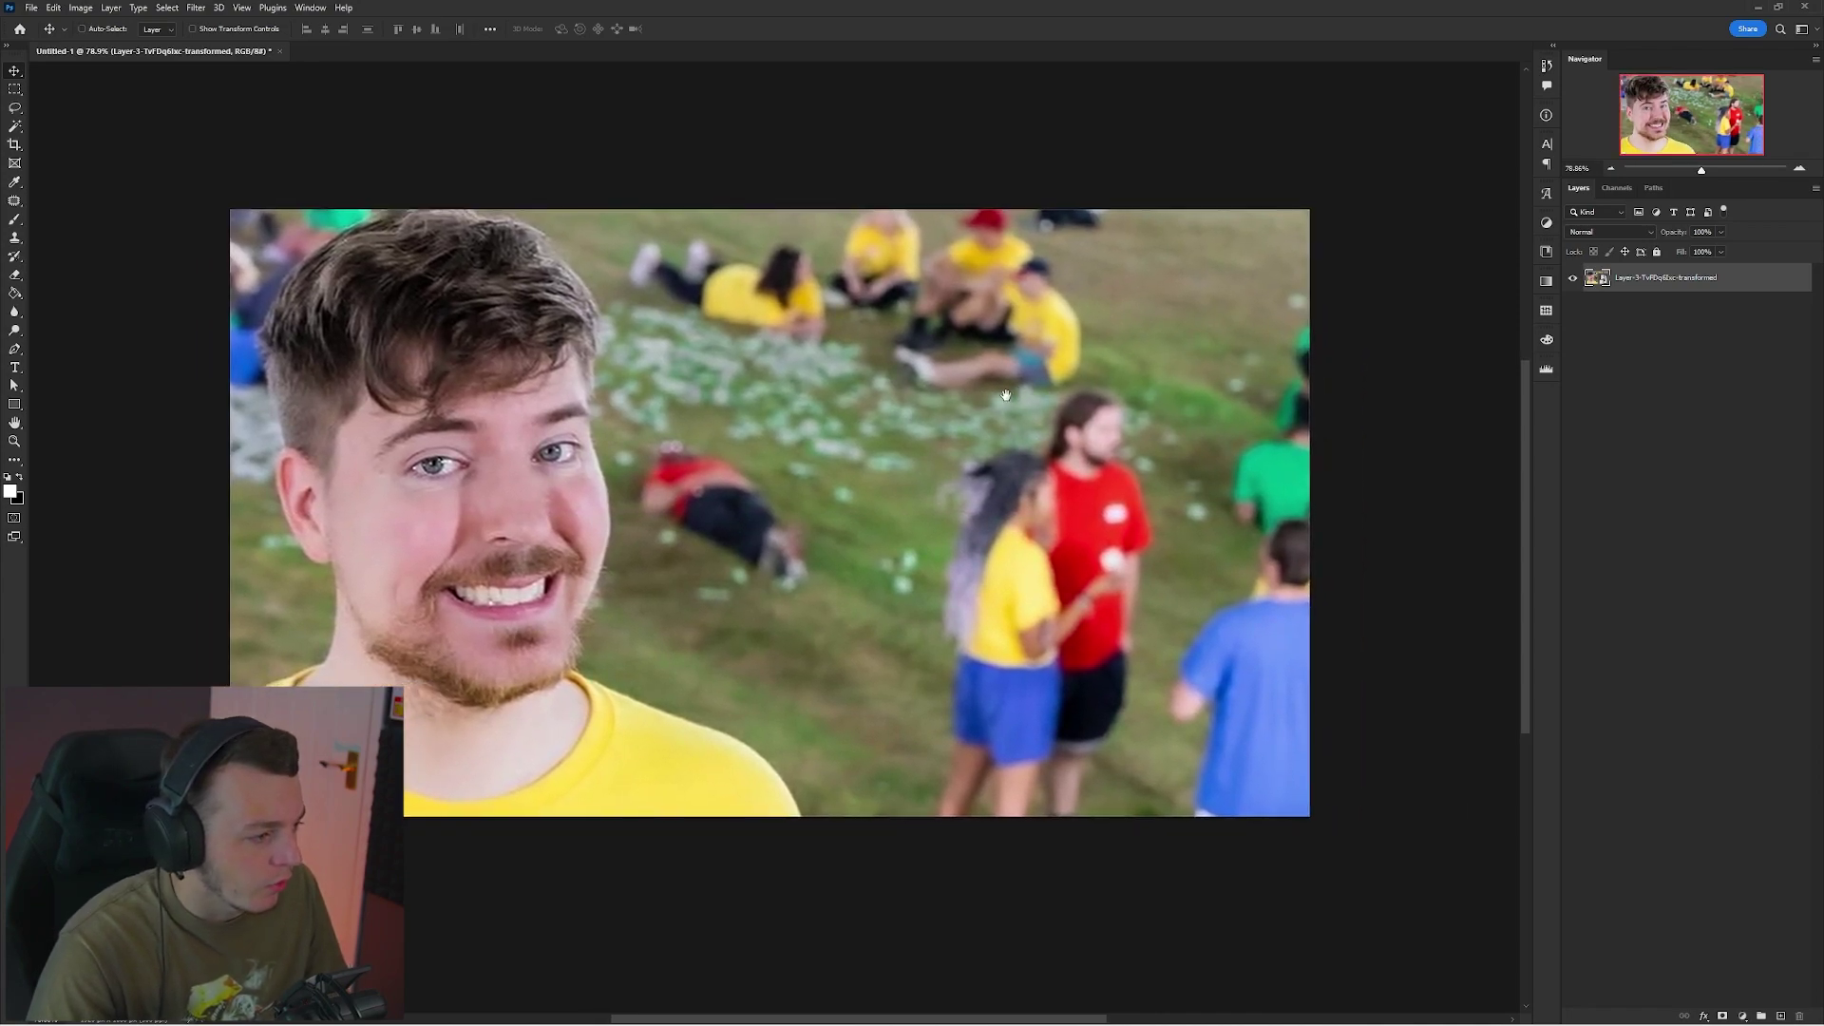
Duplicate the upscaled image layer and toggle the copy's visibility, leaving it shown.
{"action": "key", "text": "ctrl+j"}
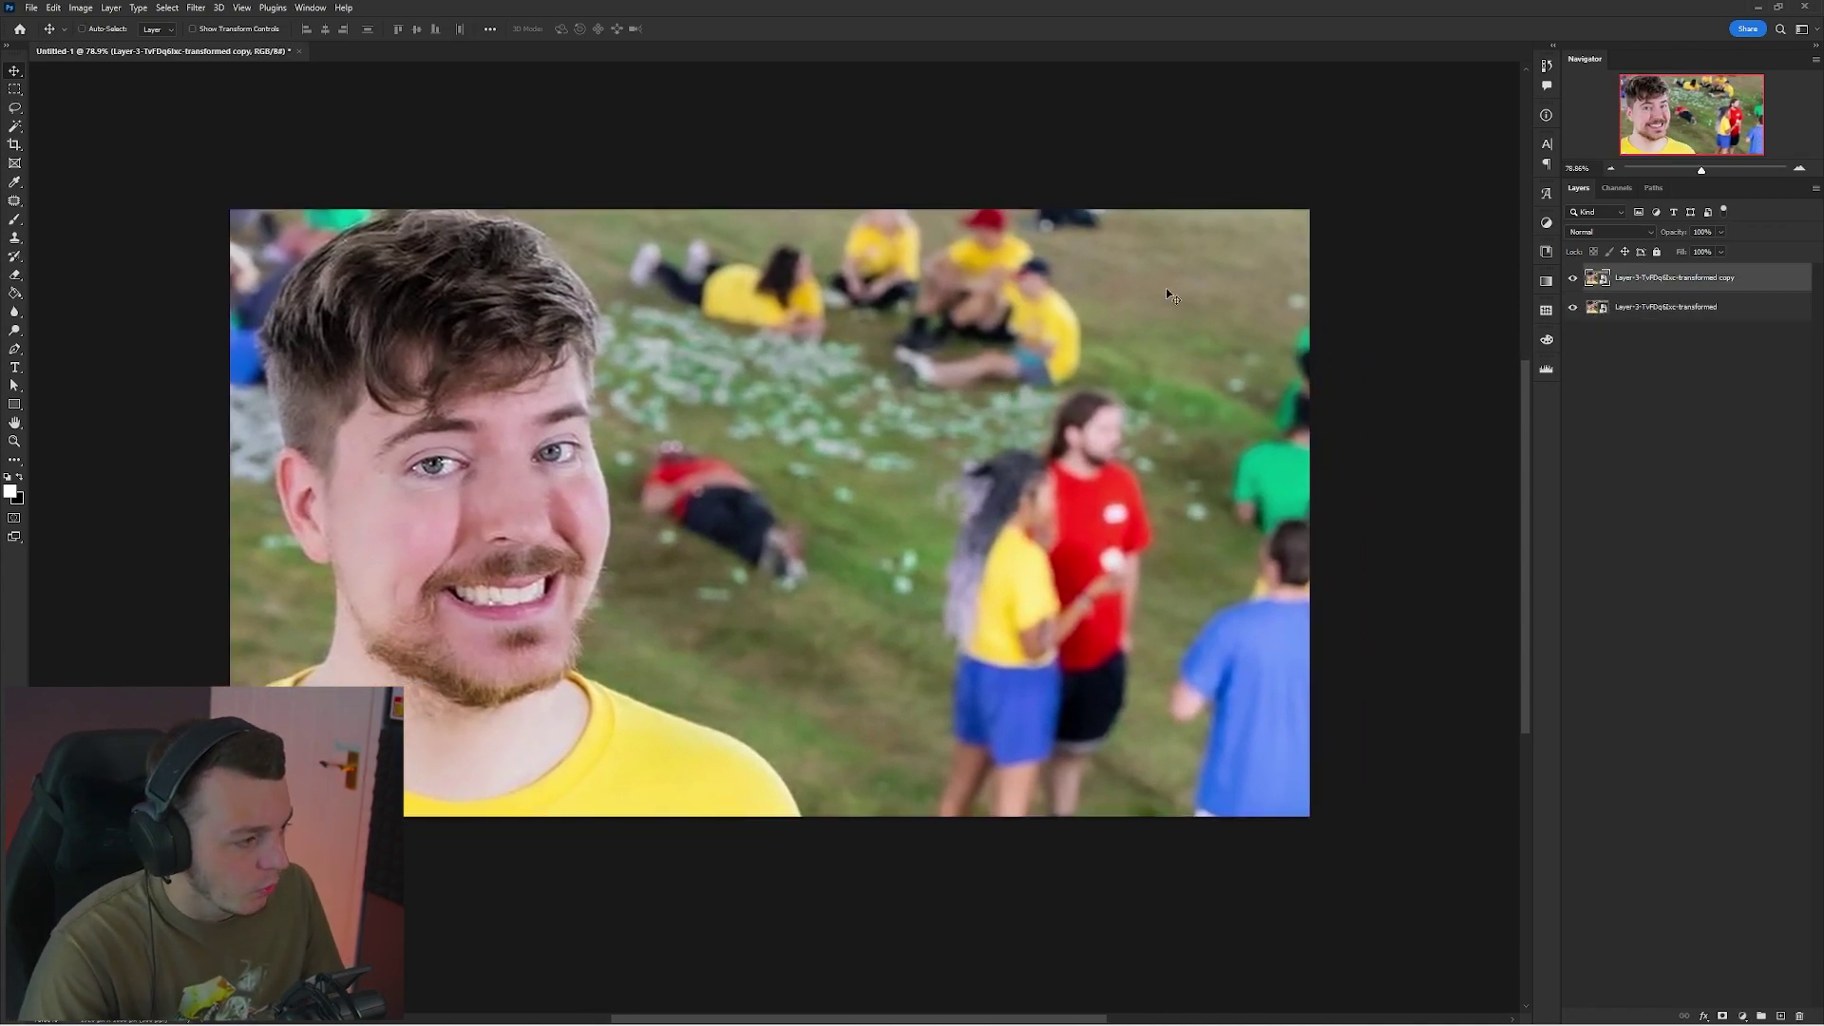
{"action": "left_click_drag", "start_coordinate": [536, 313], "coordinate": [569, 314]}
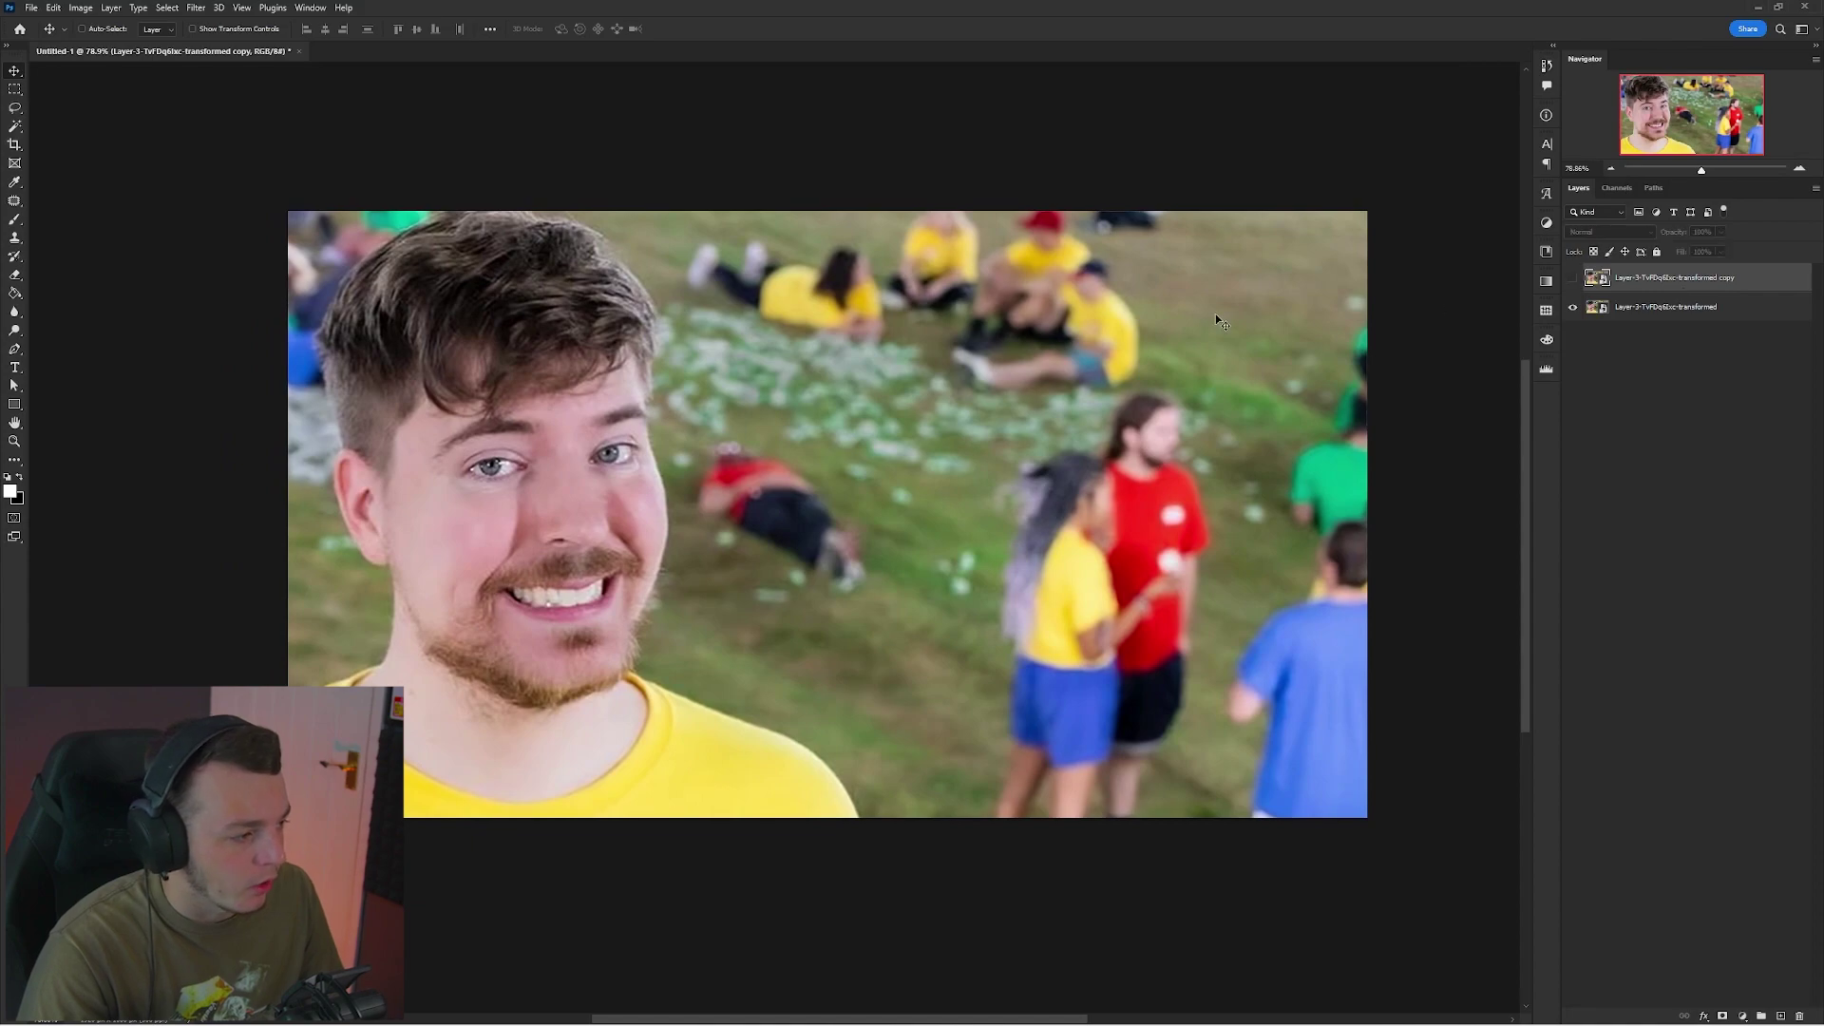
{"action": "left_click", "coordinate": [1572, 278]}
{"action": "scroll", "coordinate": [807, 361], "scroll_direction": "up", "scroll_amount": 2}
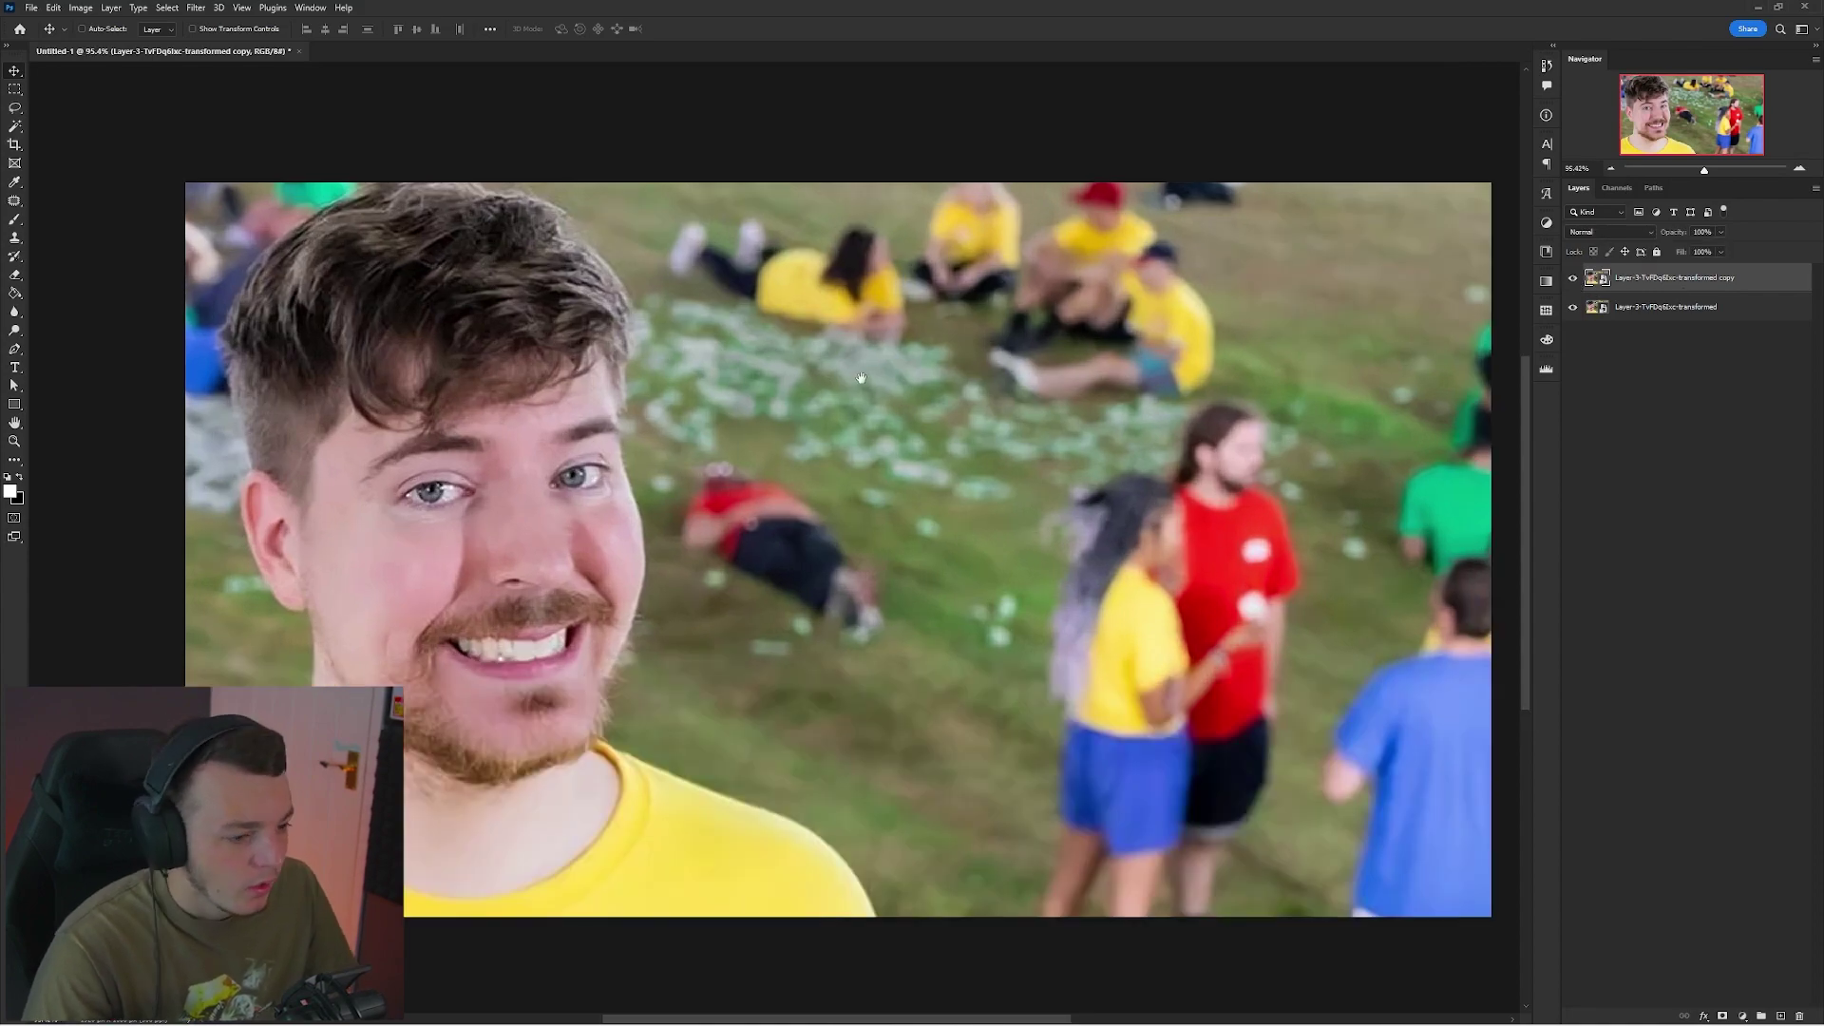
Select the man in the foreground of the layer copy with Select Subject.
{"action": "key", "text": "w"}
{"action": "left_click_drag", "start_coordinate": [889, 465], "coordinate": [864, 402]}
{"action": "scroll", "coordinate": [859, 399], "scroll_direction": "down", "scroll_amount": 2}
{"action": "left_click_drag", "start_coordinate": [794, 339], "coordinate": [725, 364]}
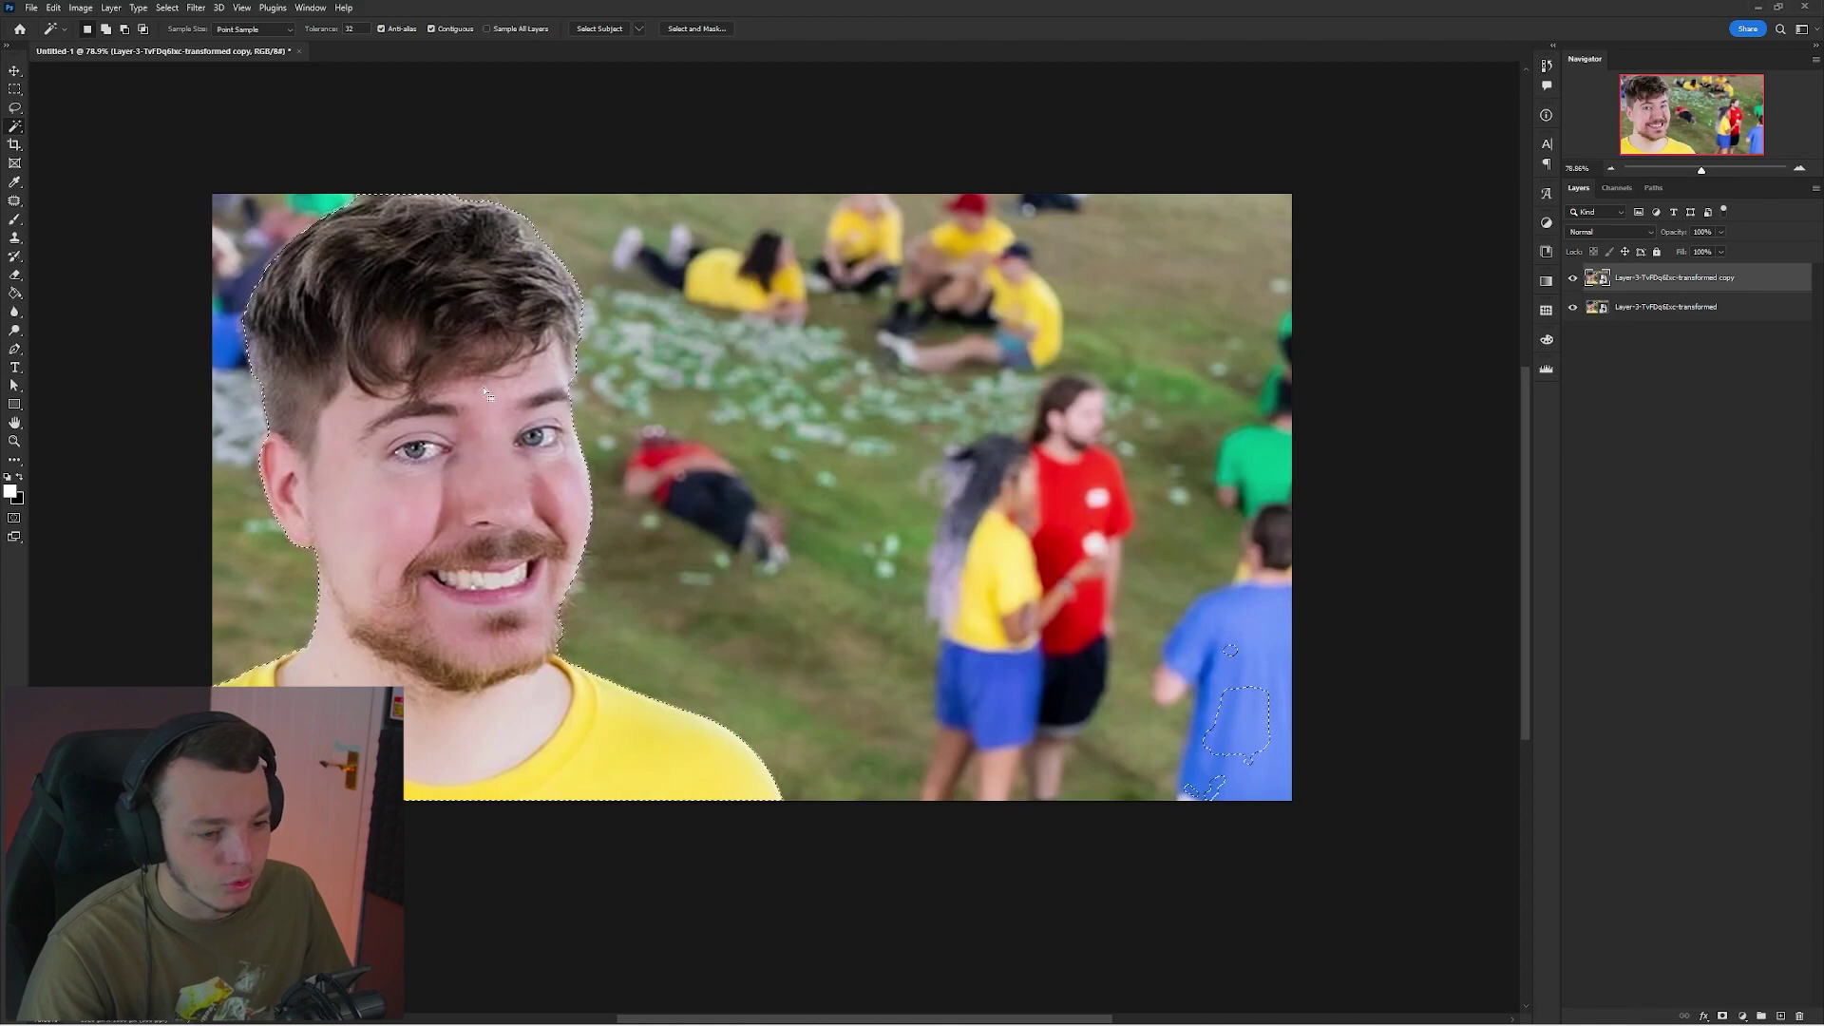
Switch the selection to Quick Mask mode and brush the mask along the top edge of the man's hair.
{"action": "mouse_move", "coordinate": [898, 401]}
{"action": "left_mouse_down"}
{"action": "mouse_move", "coordinate": [1010, 413]}
{"action": "mouse_move", "coordinate": [1023, 557]}
{"action": "mouse_move", "coordinate": [986, 515]}
{"action": "left_mouse_up"}
{"action": "key", "text": "q"}
{"action": "key", "text": "b"}
{"action": "mouse_move", "coordinate": [986, 514]}
{"action": "left_mouse_down"}
{"action": "mouse_move", "coordinate": [881, 514]}
{"action": "mouse_move", "coordinate": [1067, 483]}
{"action": "left_mouse_up"}
{"action": "scroll", "coordinate": [639, 283], "scroll_direction": "up", "scroll_amount": 9}
{"action": "left_click_drag", "start_coordinate": [737, 244], "coordinate": [527, 272]}
{"action": "key", "text": "x"}
{"action": "key", "text": "x"}
{"action": "mouse_move", "coordinate": [567, 165]}
{"action": "left_mouse_down"}
{"action": "mouse_move", "coordinate": [545, 179]}
{"action": "mouse_move", "coordinate": [591, 158]}
{"action": "left_mouse_up"}
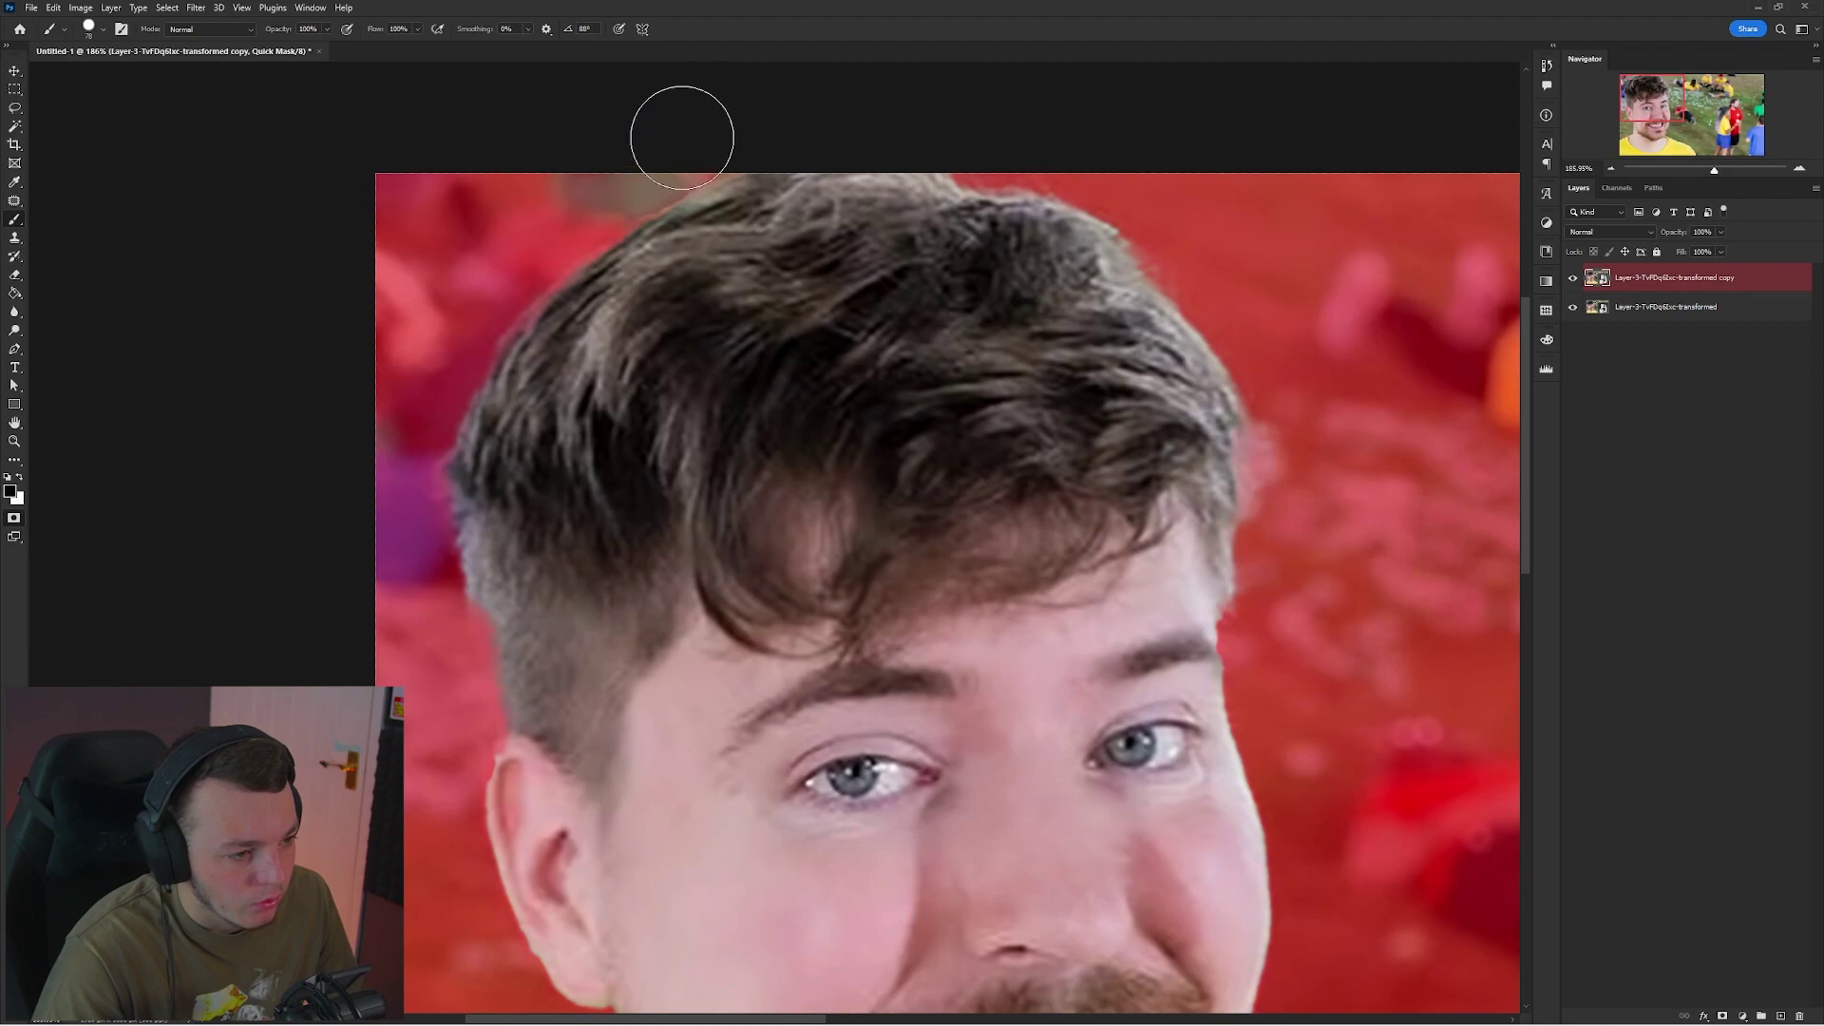
Refine the Quick Mask around the ear and side hair in white, using a 24 px brush at 40% hardness.
{"action": "scroll", "coordinate": [949, 164], "scroll_direction": "down", "scroll_amount": 2}
{"action": "scroll", "coordinate": [949, 164], "scroll_direction": "down", "scroll_amount": 1}
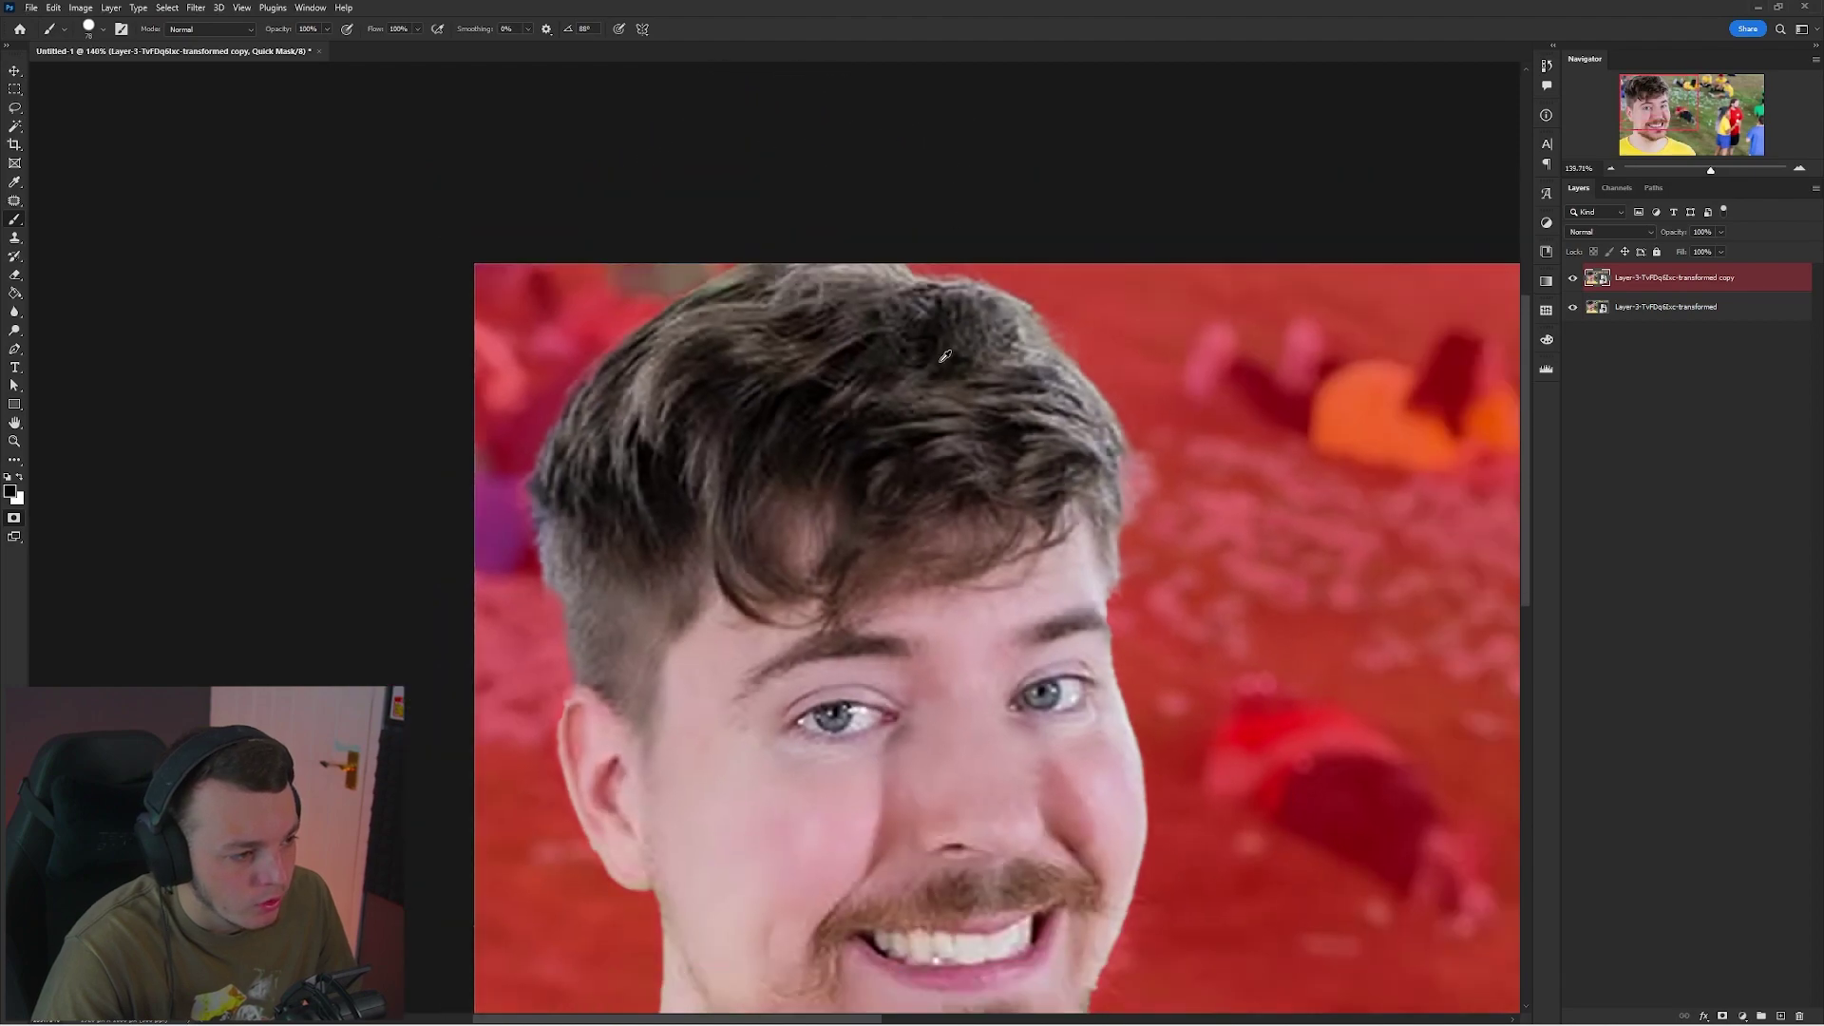
{"action": "left_click_drag", "start_coordinate": [890, 664], "coordinate": [1055, 243]}
{"action": "scroll", "coordinate": [746, 211], "scroll_direction": "up", "scroll_amount": 8}
{"action": "key", "text": "x"}
{"action": "mouse_move", "coordinate": [742, 204]}
{"action": "left_mouse_down"}
{"action": "mouse_move", "coordinate": [743, 284]}
{"action": "mouse_move", "coordinate": [774, 272]}
{"action": "mouse_move", "coordinate": [745, 262]}
{"action": "left_mouse_up"}
{"action": "left_click_drag", "start_coordinate": [746, 262], "coordinate": [750, 215]}
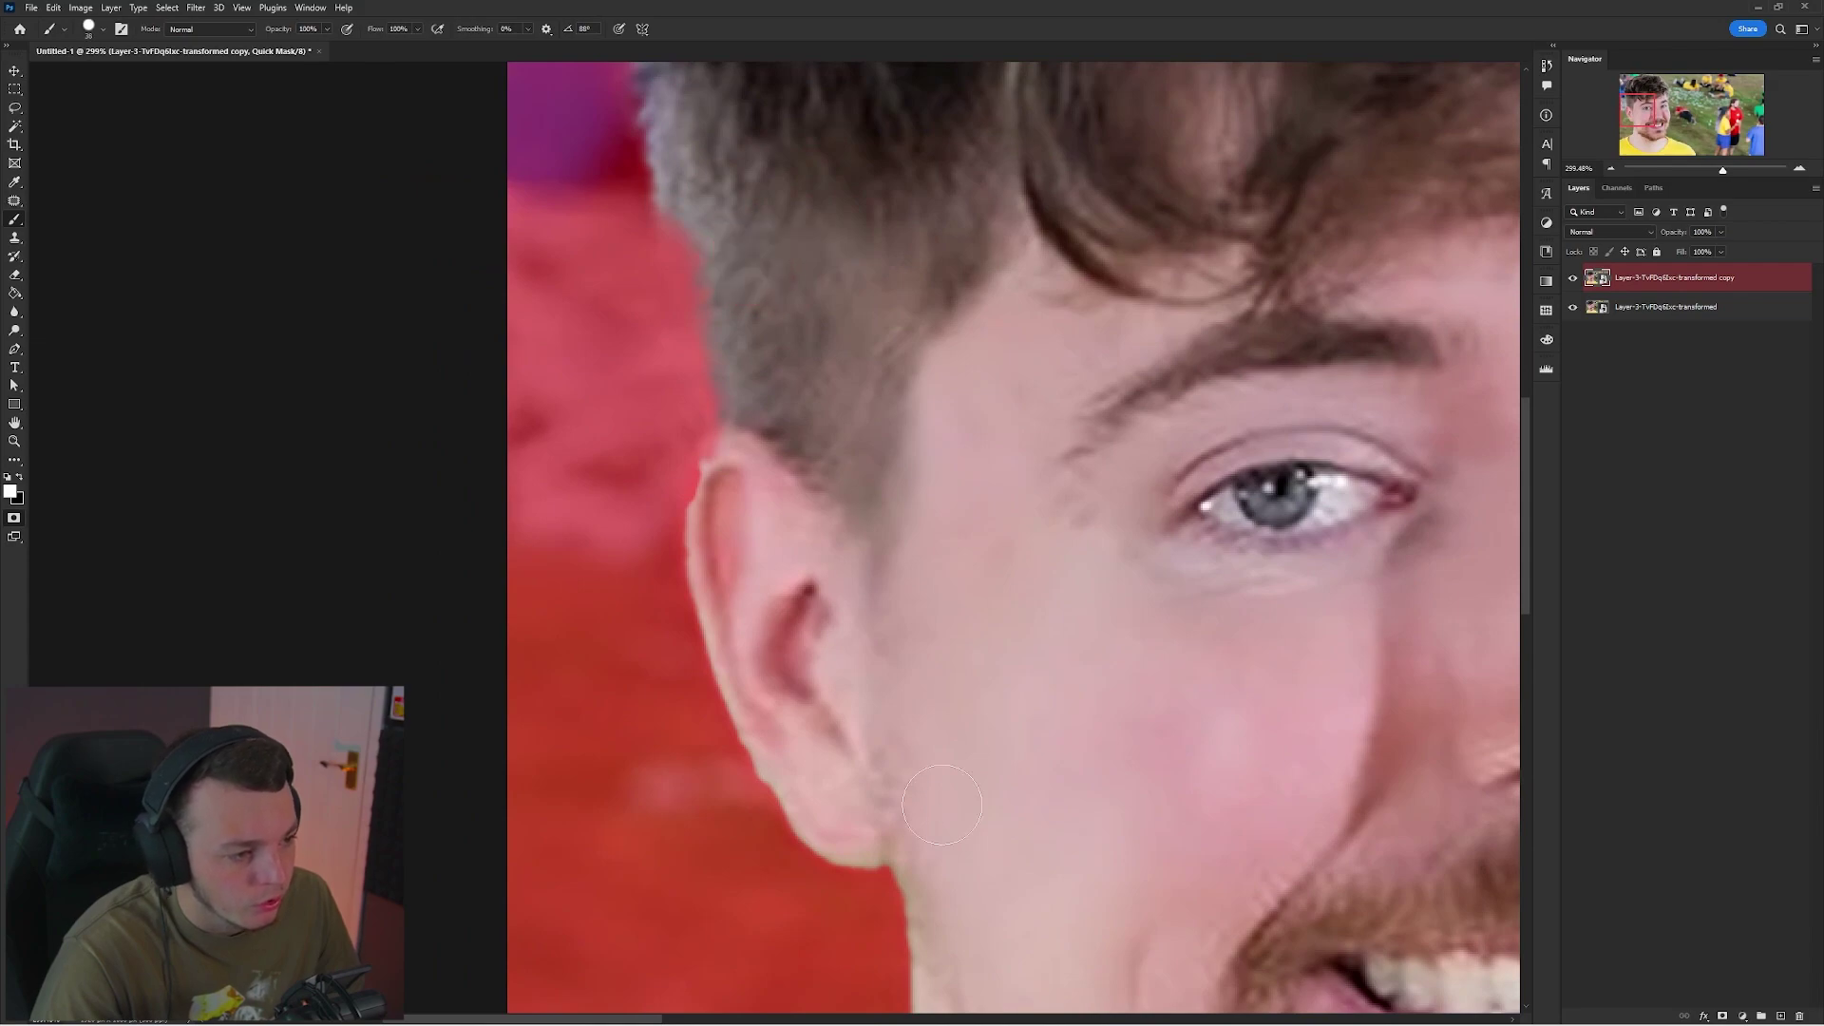
{"action": "left_click_drag", "start_coordinate": [975, 492], "coordinate": [956, 487]}
{"action": "mouse_move", "coordinate": [796, 254]}
{"action": "left_mouse_down"}
{"action": "mouse_move", "coordinate": [786, 342]}
{"action": "mouse_move", "coordinate": [835, 355]}
{"action": "mouse_move", "coordinate": [803, 503]}
{"action": "mouse_move", "coordinate": [805, 285]}
{"action": "mouse_move", "coordinate": [802, 447]}
{"action": "mouse_move", "coordinate": [950, 446]}
{"action": "mouse_move", "coordinate": [453, 566]}
{"action": "mouse_move", "coordinate": [513, 576]}
{"action": "mouse_move", "coordinate": [522, 203]}
{"action": "left_mouse_up"}
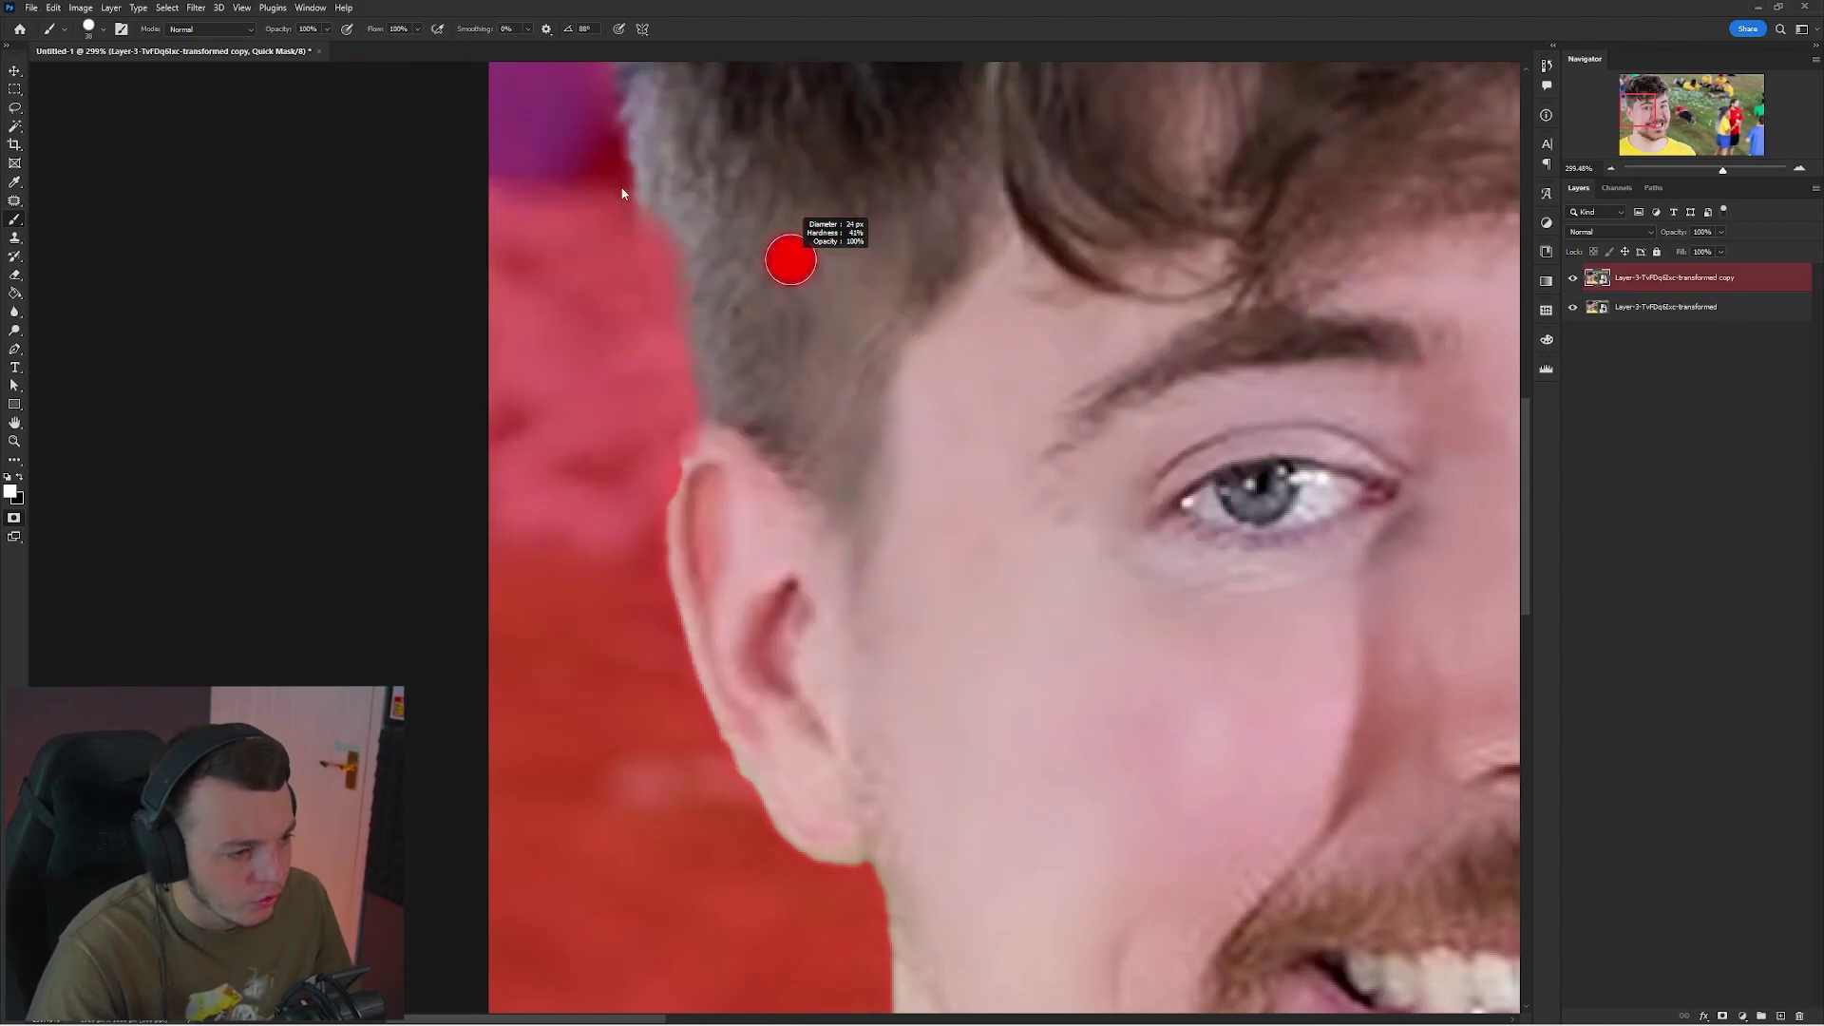
{"action": "left_click_drag", "start_coordinate": [622, 252], "coordinate": [712, 277]}
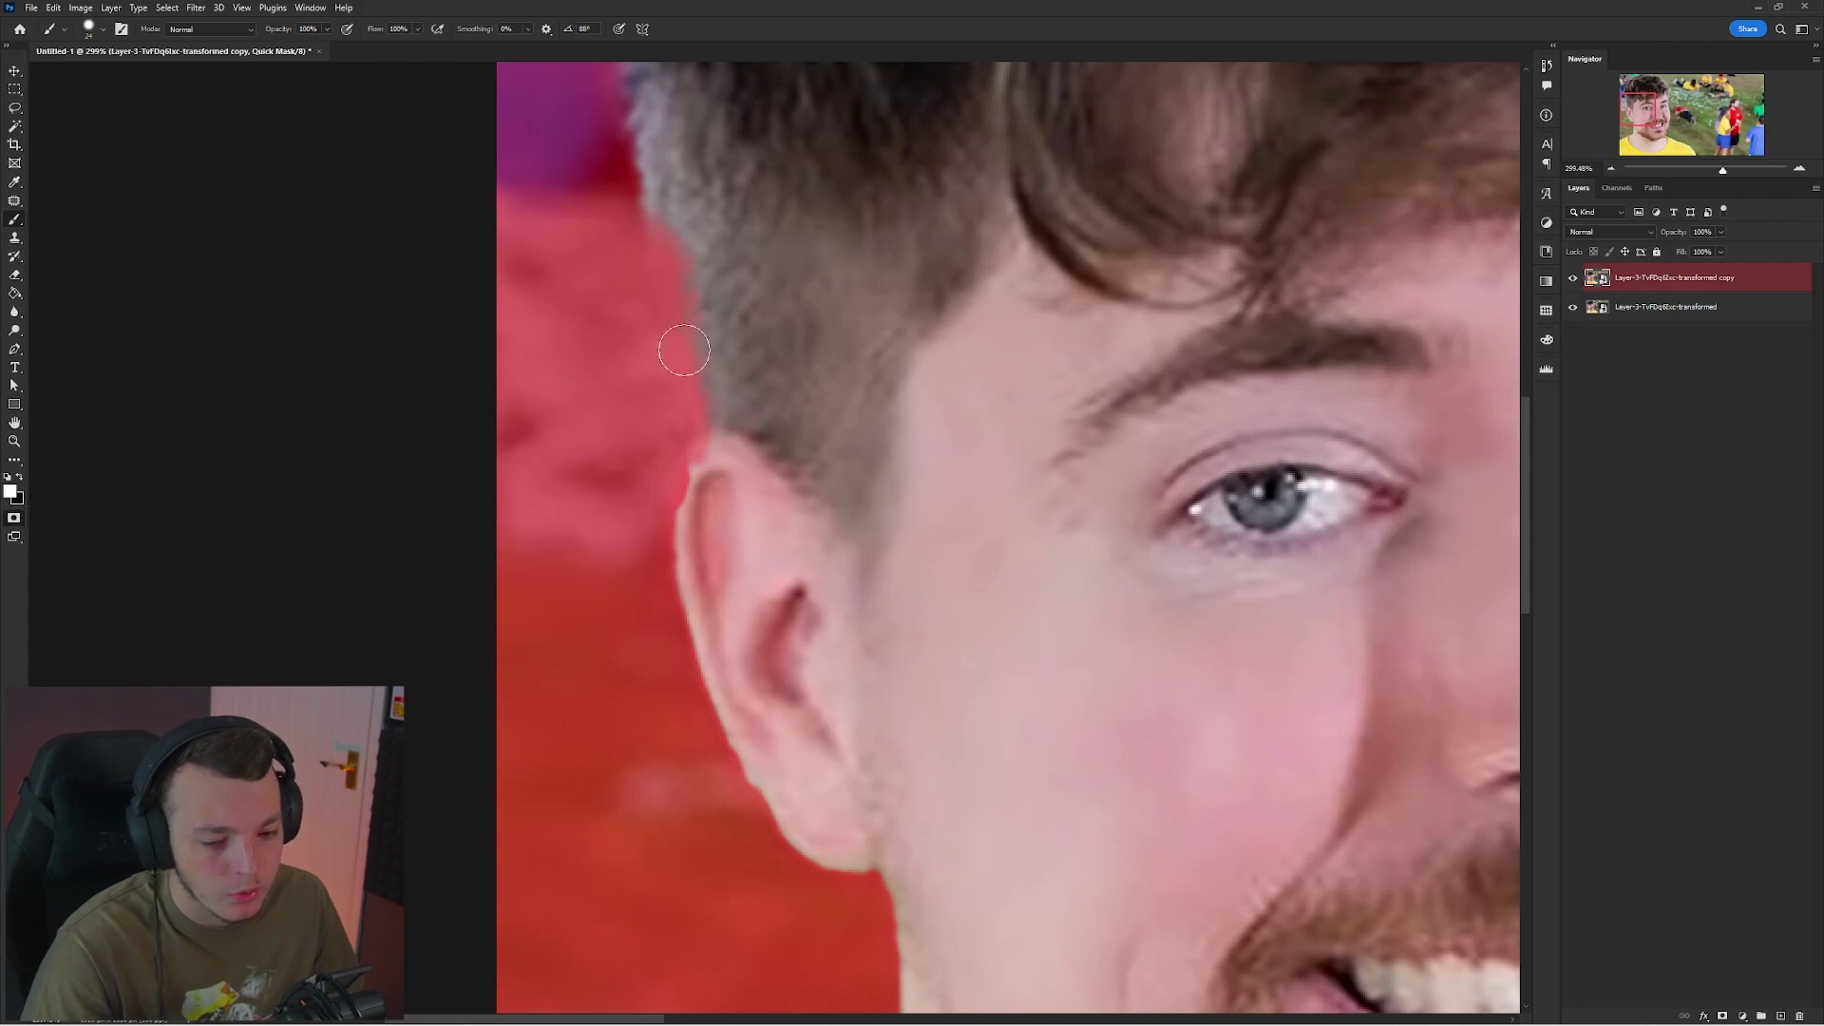
Paint a black zigzag over the man's temple and eye in the Quick Mask and erase it with white.
{"action": "mouse_move", "coordinate": [1011, 207]}
{"action": "left_mouse_down"}
{"action": "mouse_move", "coordinate": [1003, 247]}
{"action": "mouse_move", "coordinate": [1179, 485]}
{"action": "mouse_move", "coordinate": [1226, 622]}
{"action": "left_mouse_up"}
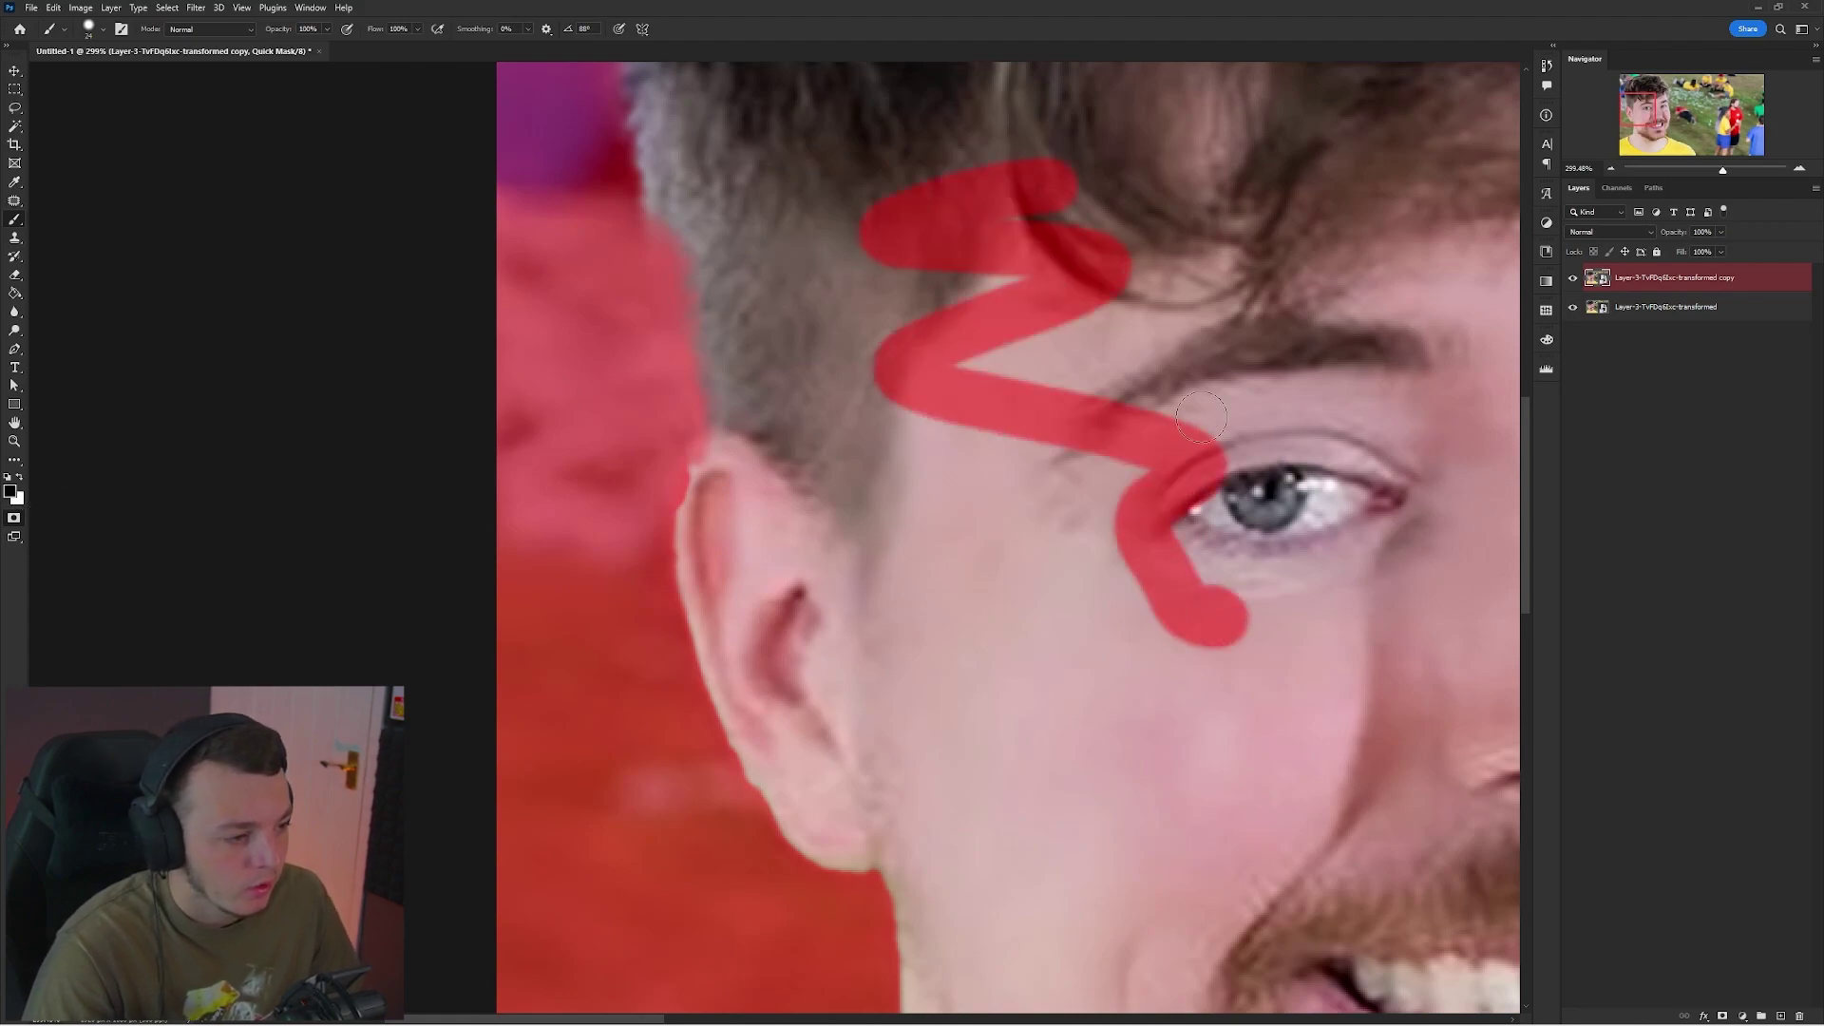
{"action": "mouse_move", "coordinate": [1014, 252]}
{"action": "left_mouse_down"}
{"action": "mouse_move", "coordinate": [911, 298]}
{"action": "mouse_move", "coordinate": [992, 406]}
{"action": "mouse_move", "coordinate": [1211, 594]}
{"action": "left_mouse_up"}
{"action": "mouse_move", "coordinate": [883, 279]}
{"action": "left_mouse_down"}
{"action": "mouse_move", "coordinate": [885, 306]}
{"action": "mouse_move", "coordinate": [823, 287]}
{"action": "left_mouse_up"}
{"action": "mouse_move", "coordinate": [719, 234]}
{"action": "left_mouse_down"}
{"action": "mouse_move", "coordinate": [724, 272]}
{"action": "mouse_move", "coordinate": [707, 249]}
{"action": "left_mouse_up"}
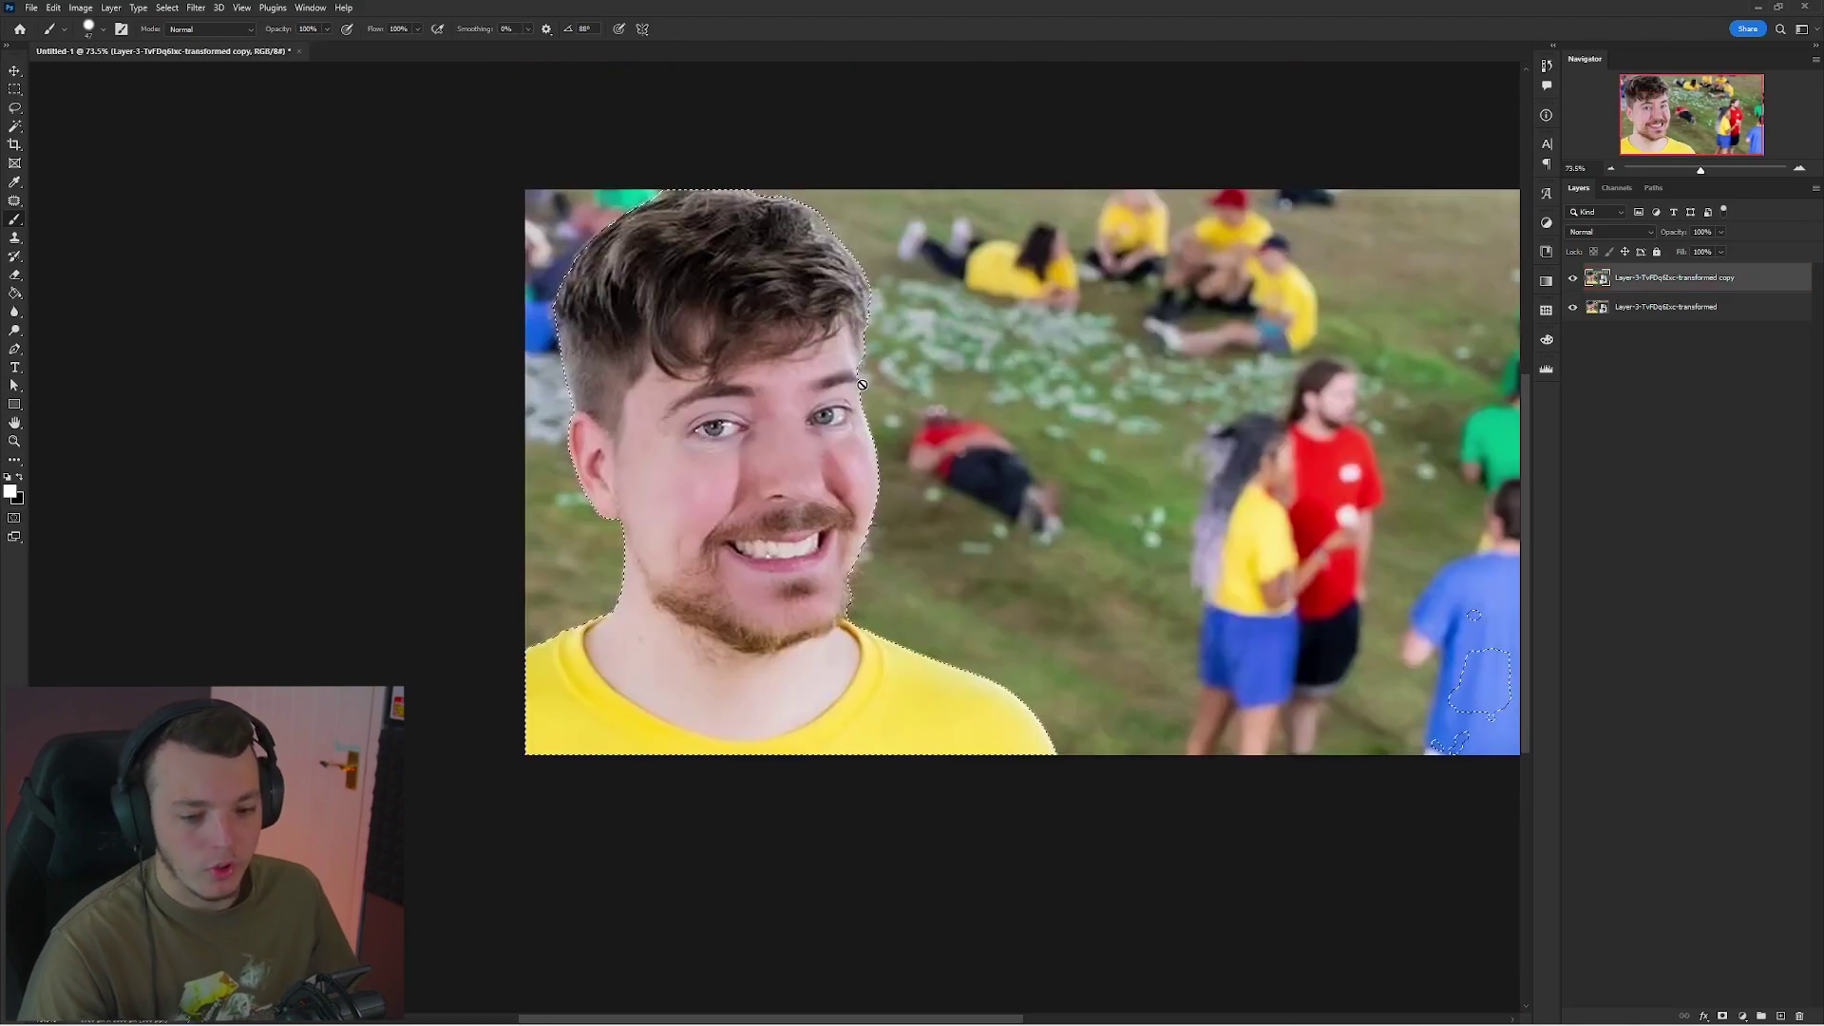
Add a layer mask from the man's selection to the upscaled layer copy and deselect the layer.
{"action": "left_click_drag", "start_coordinate": [1165, 354], "coordinate": [1068, 361]}
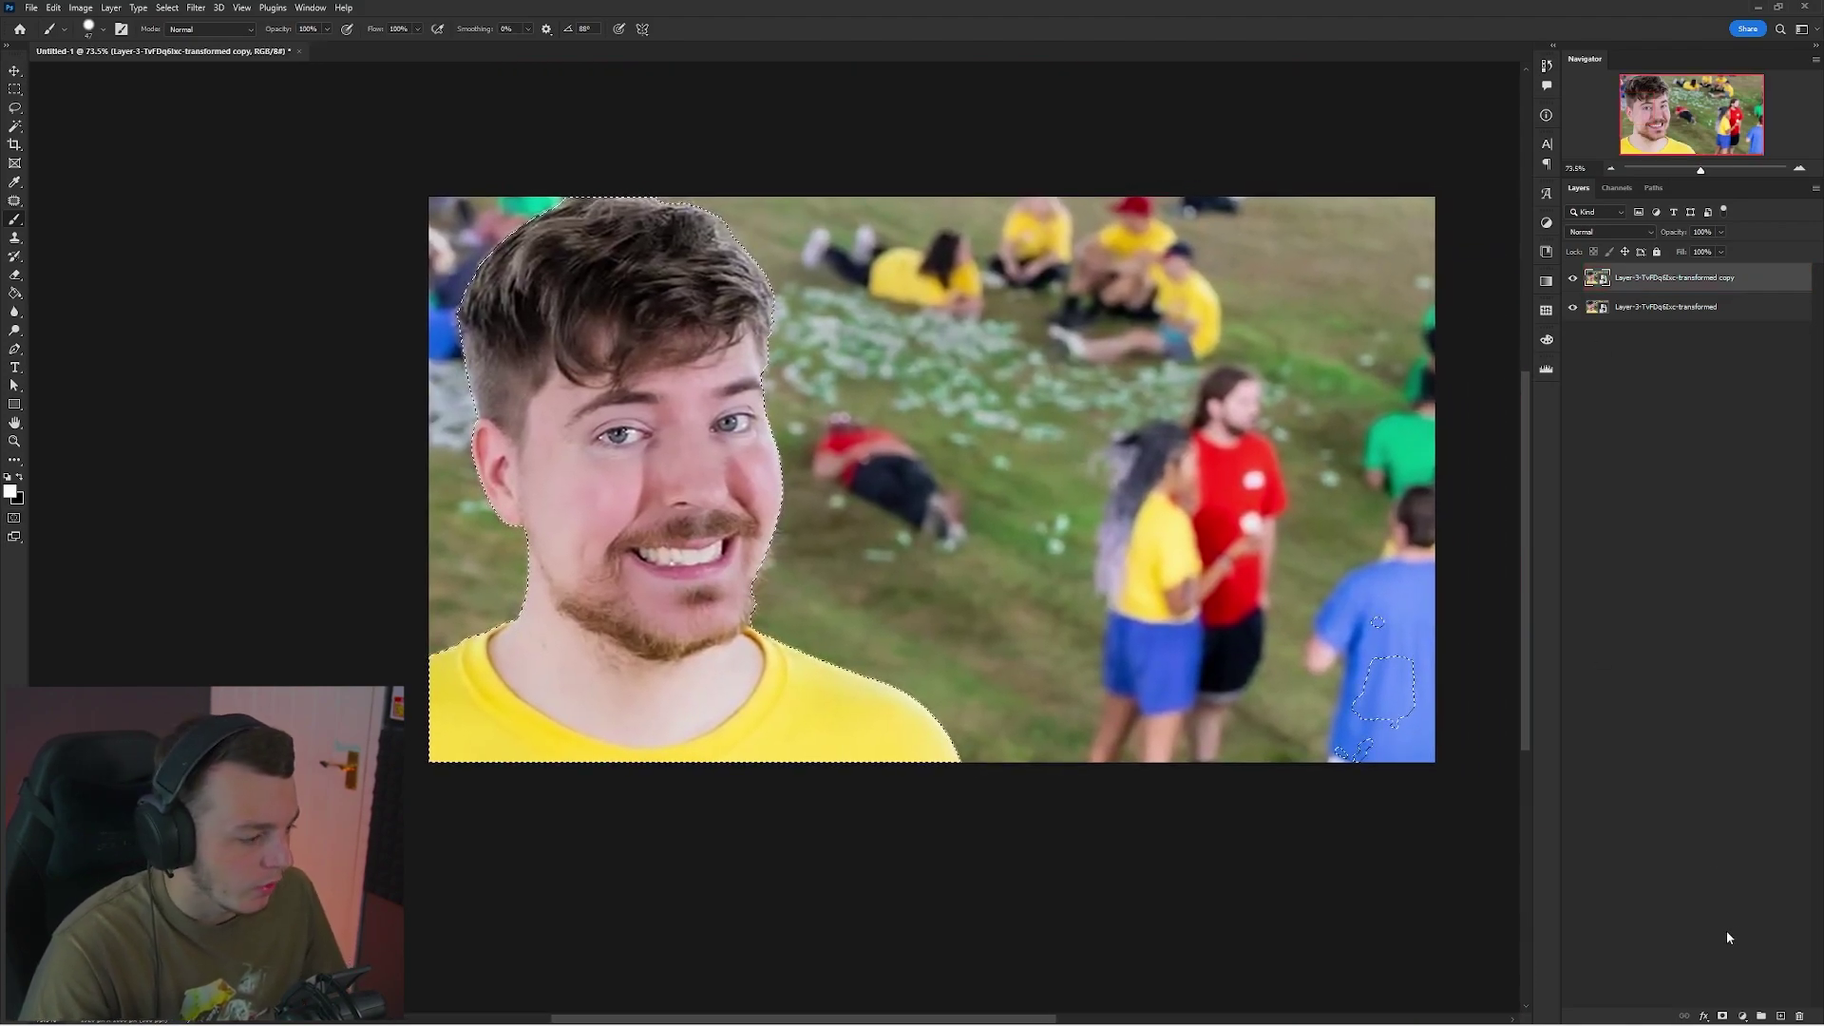
{"action": "left_click", "coordinate": [1725, 1017]}
{"action": "left_click", "coordinate": [1798, 169]}
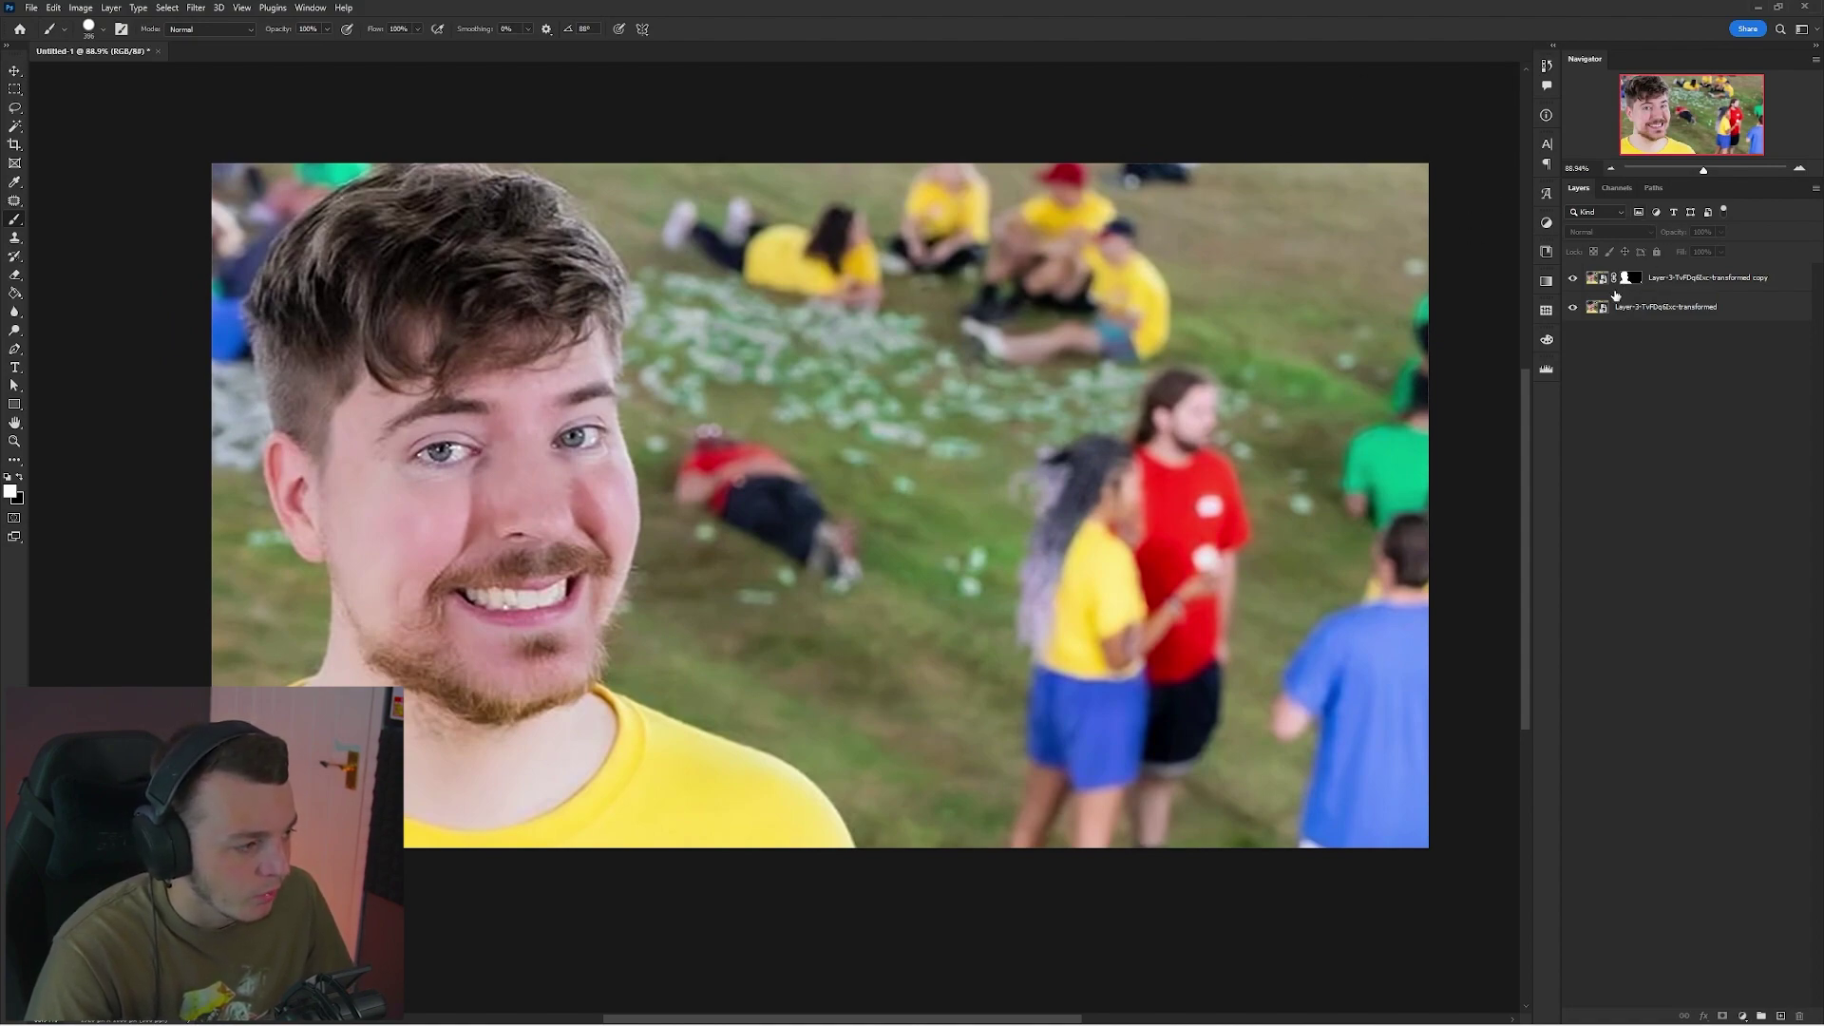
Check the cutout without the original layer, then paint the stray white areas beside the man black in the layer mask.
{"action": "left_click", "coordinate": [1571, 312]}
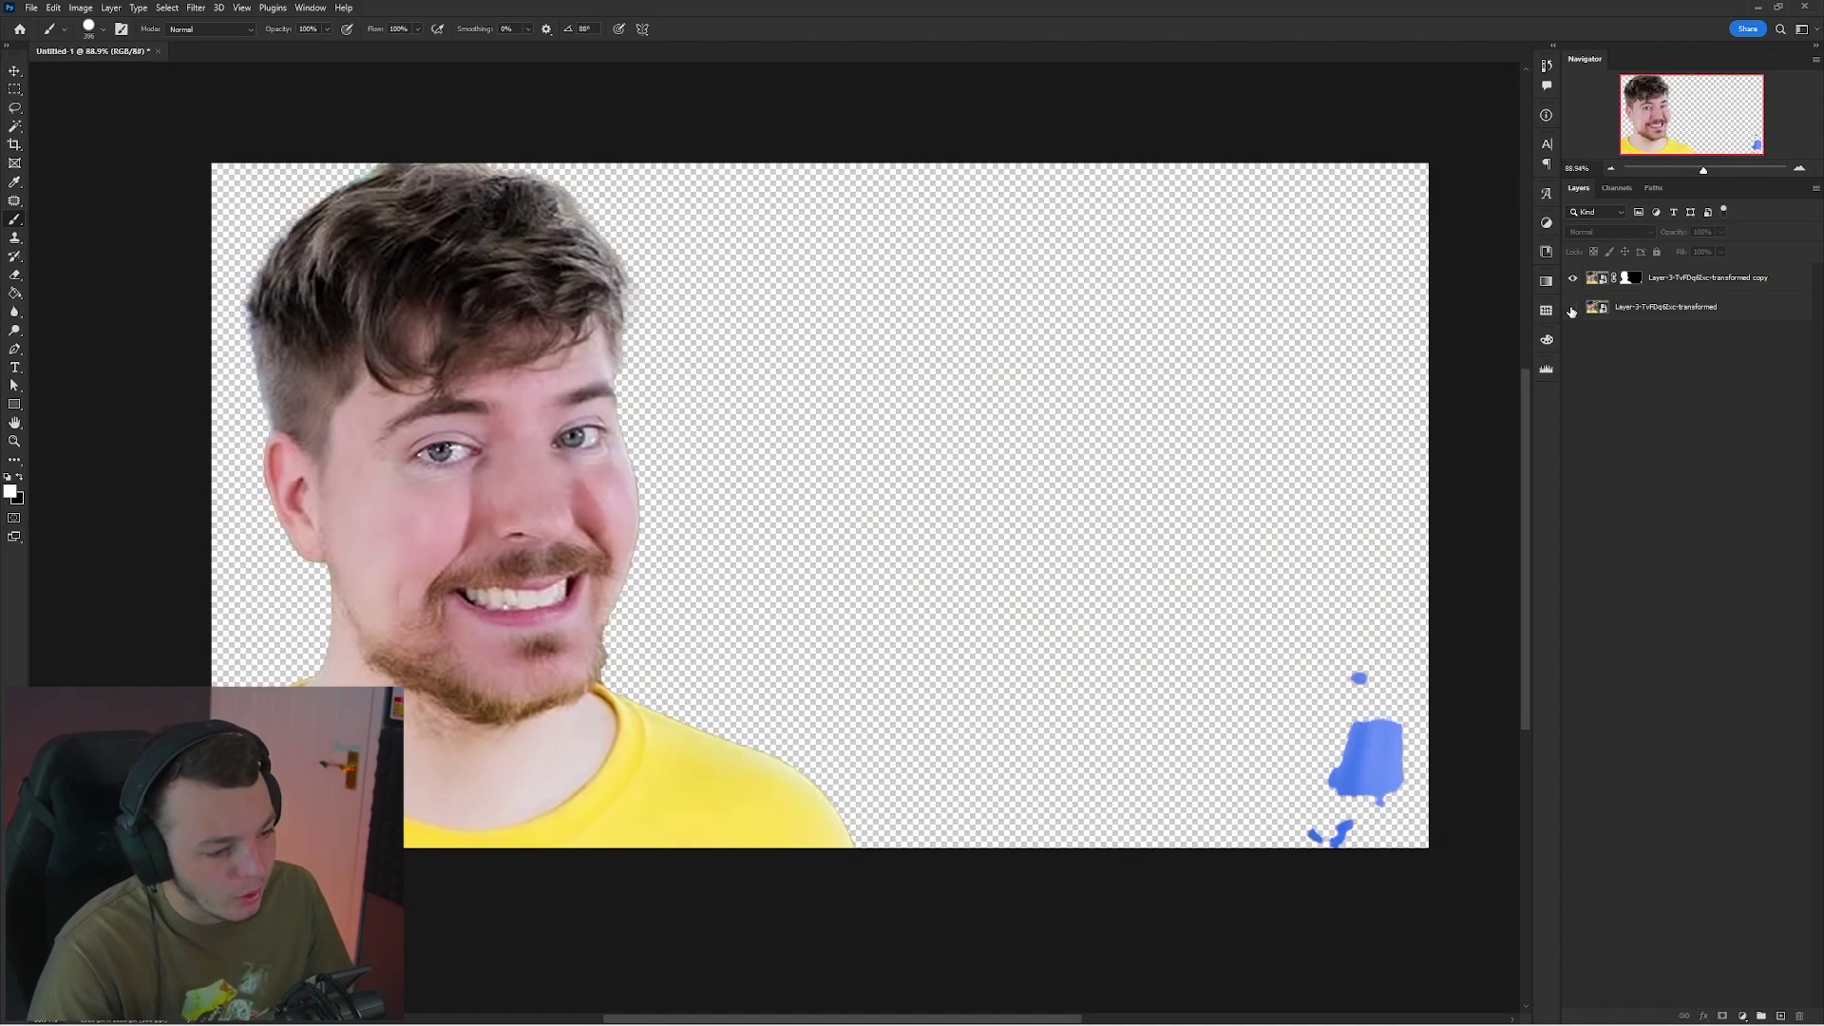
{"action": "left_click", "coordinate": [1573, 308]}
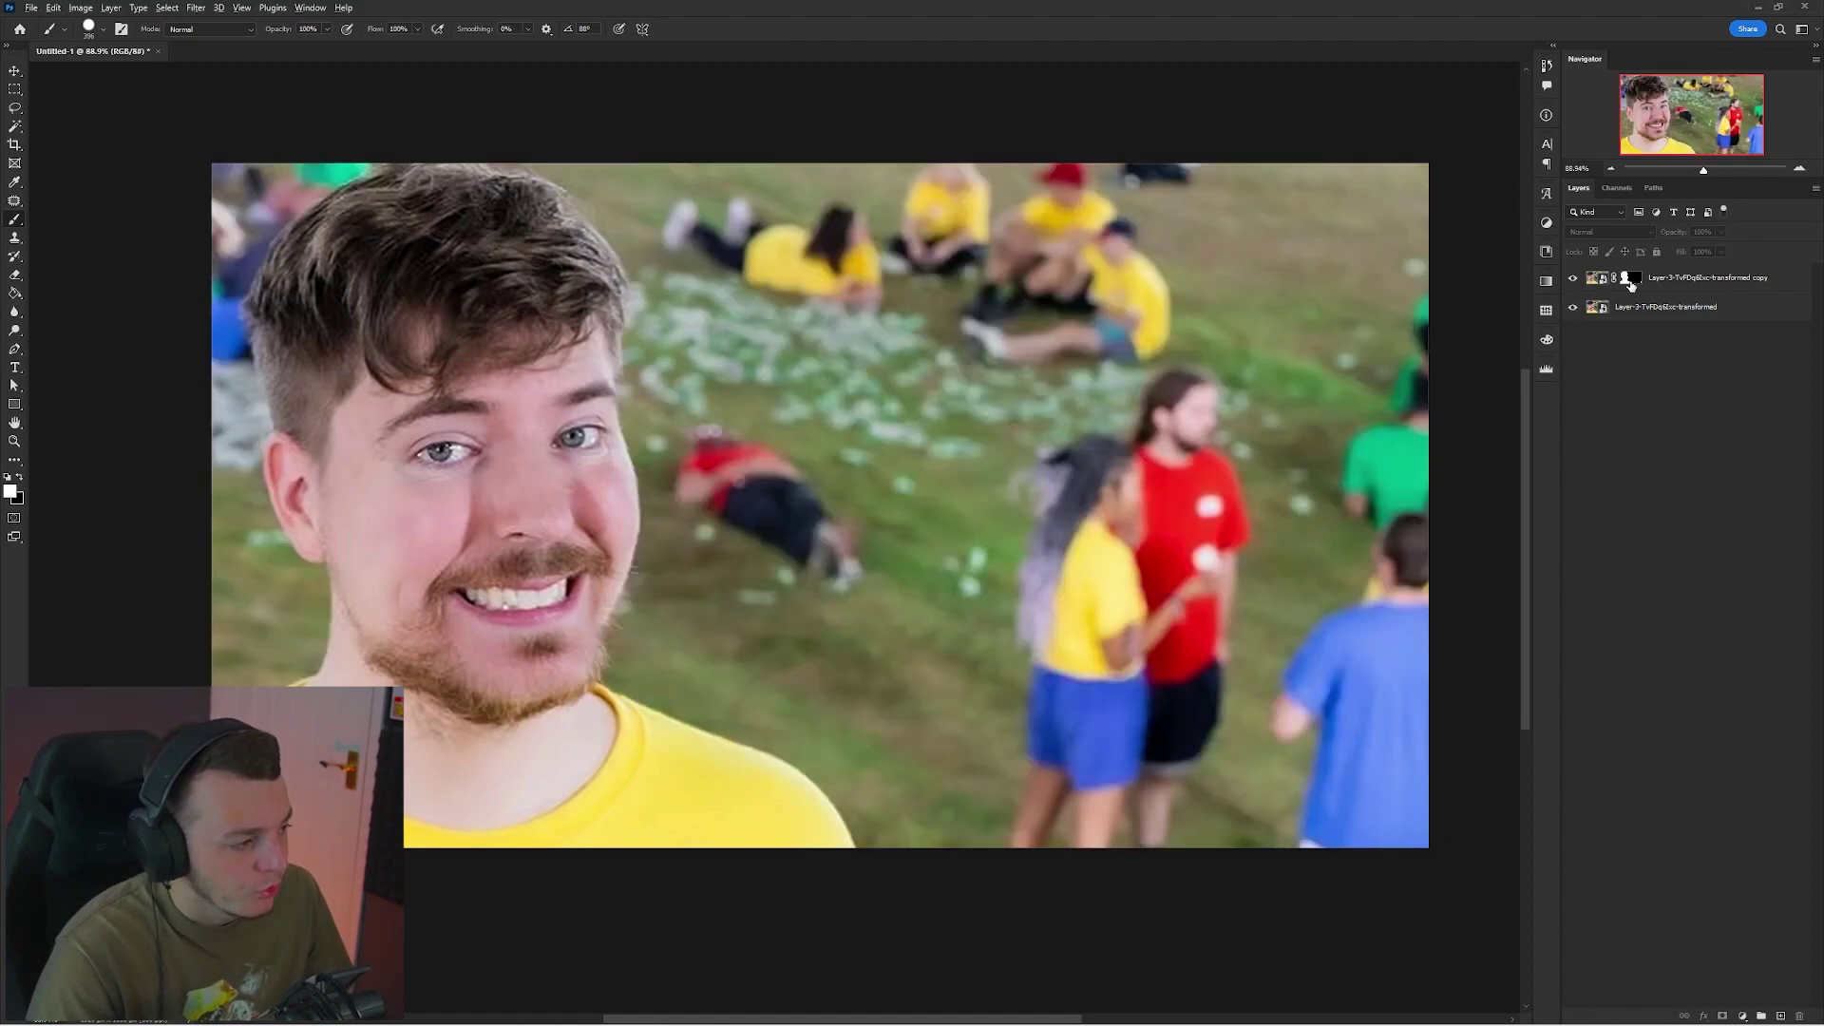
{"action": "left_click", "coordinate": [1627, 278], "text": "alt"}
{"action": "key", "text": "x"}
{"action": "left_click_drag", "start_coordinate": [843, 457], "coordinate": [778, 447]}
{"action": "left_click_drag", "start_coordinate": [1271, 746], "coordinate": [1308, 705]}
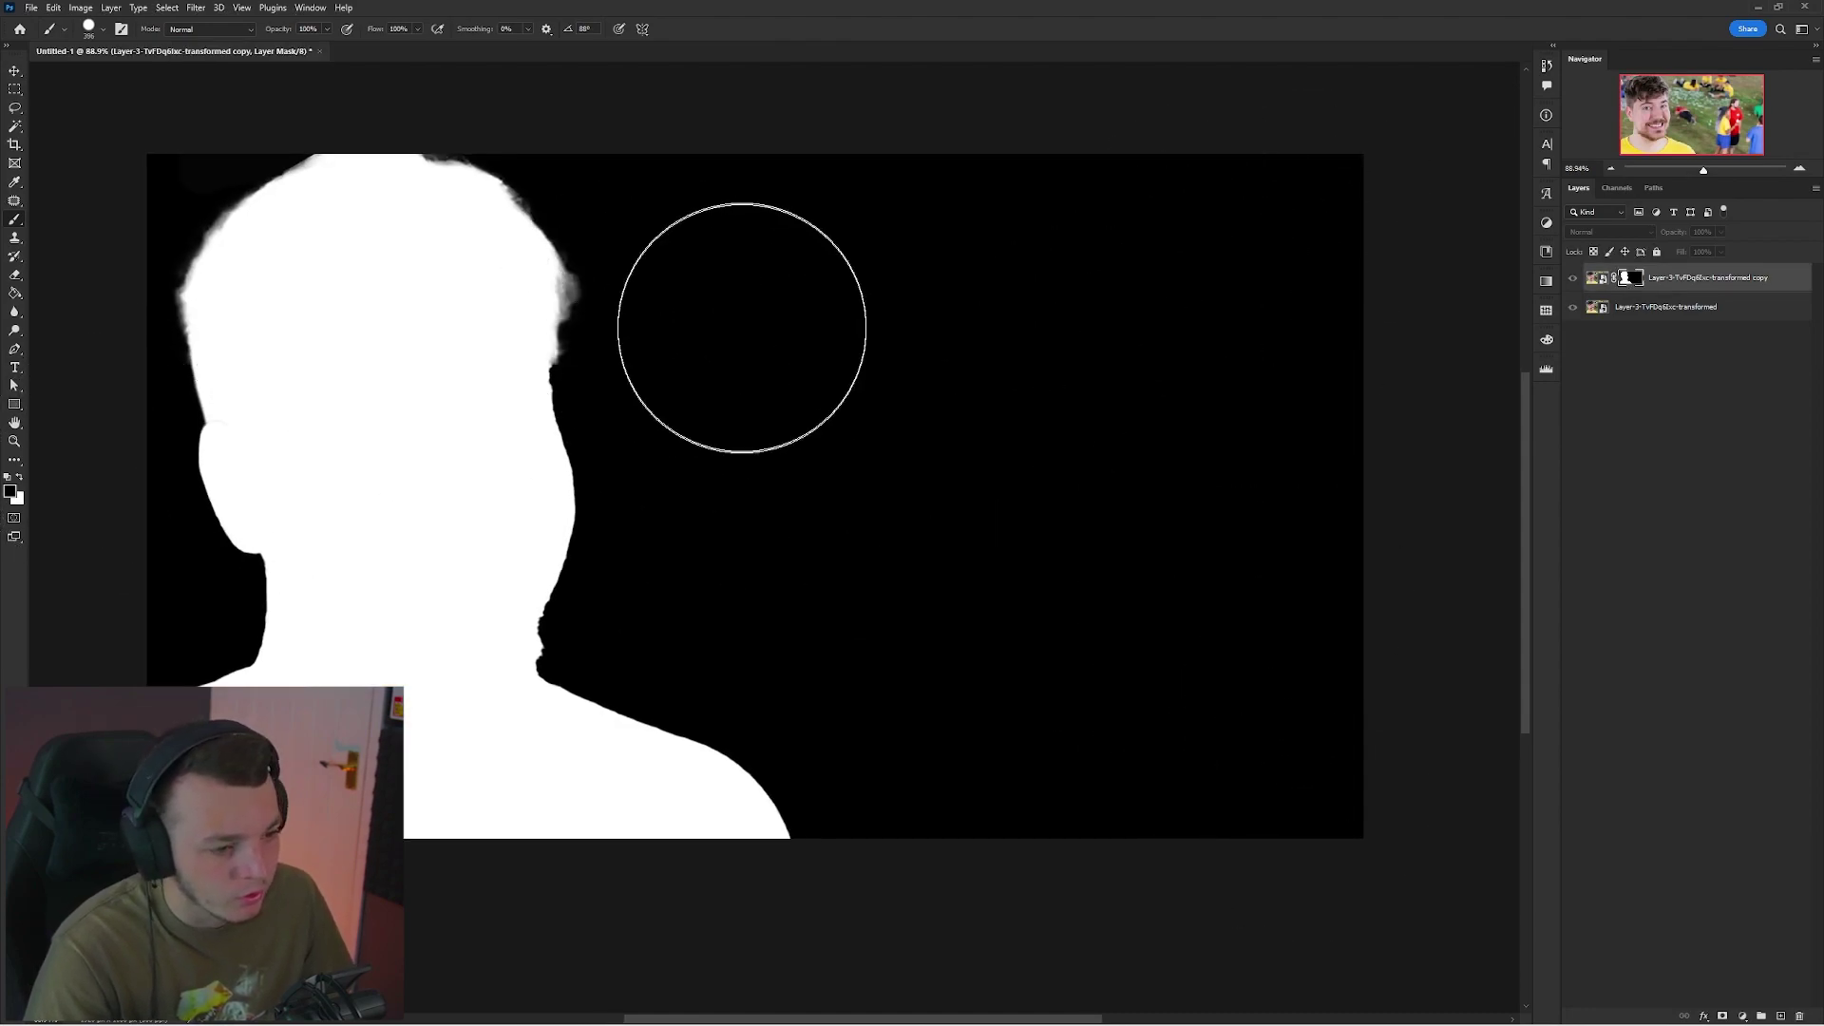
{"action": "scroll", "coordinate": [570, 332], "scroll_direction": "up", "scroll_amount": 5}
{"action": "scroll", "coordinate": [556, 270], "scroll_direction": "down", "scroll_amount": 5}
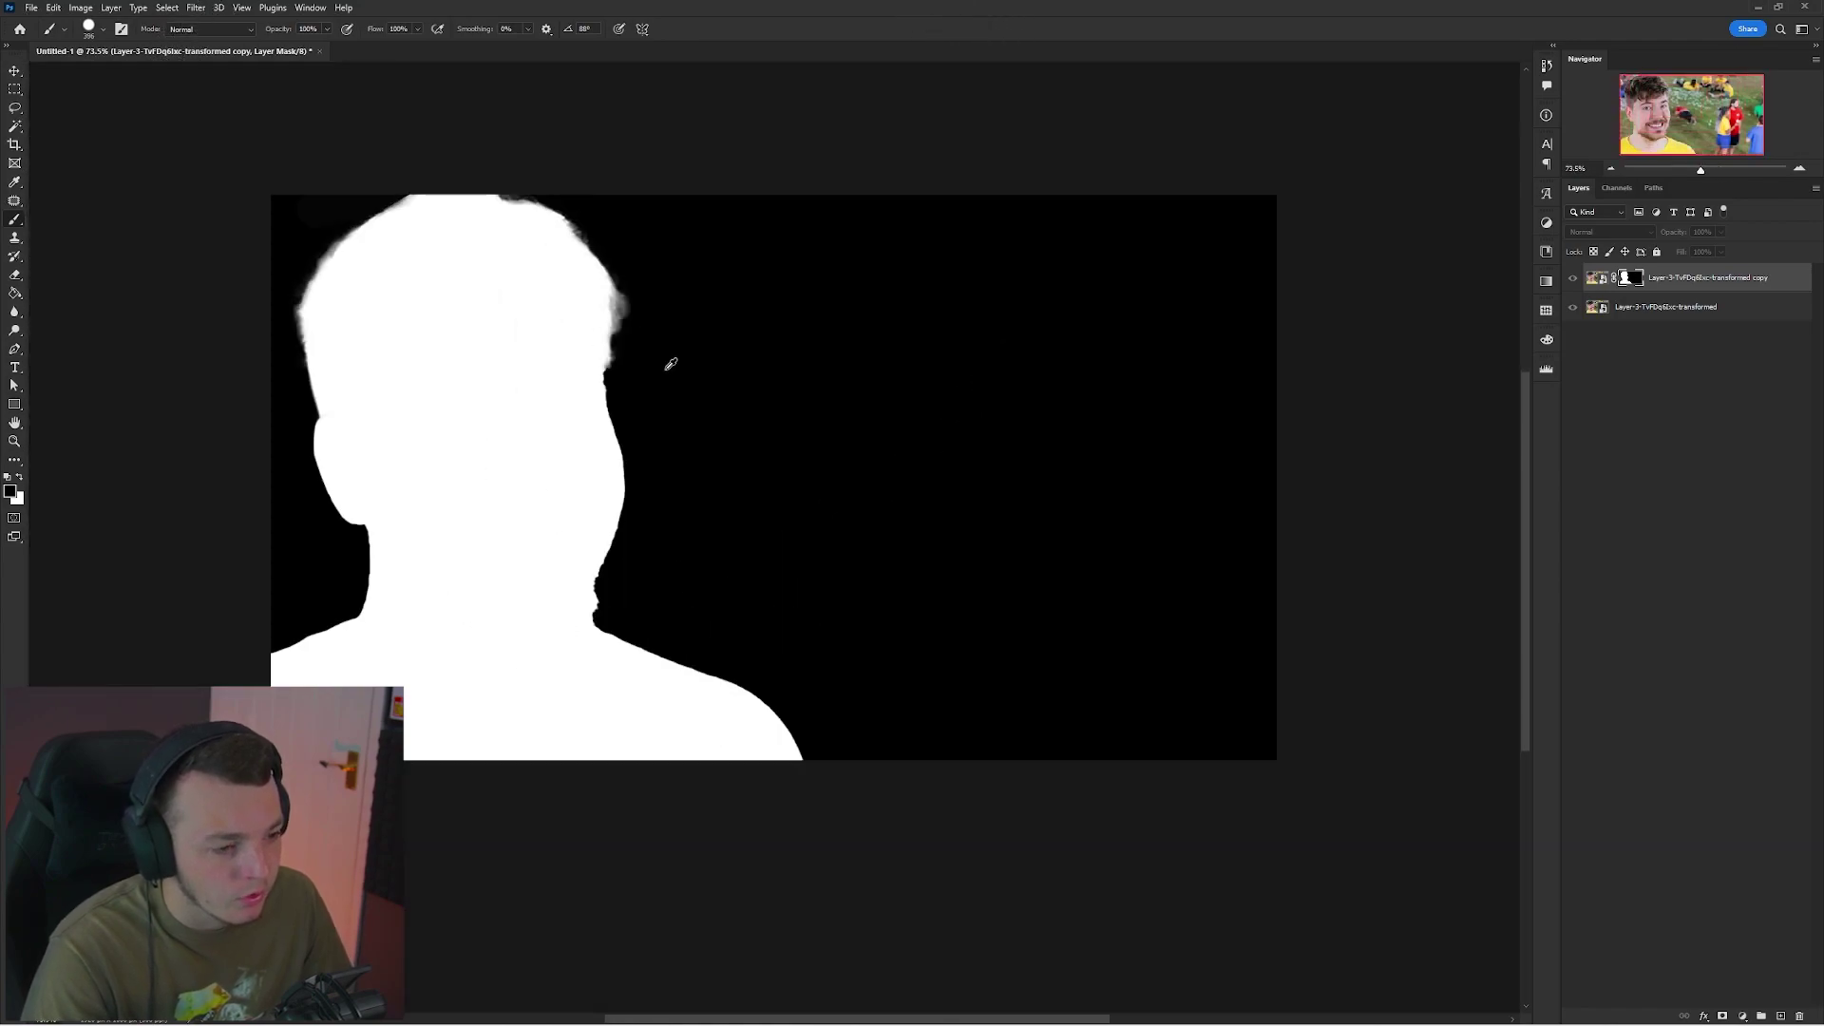
{"action": "scroll", "coordinate": [855, 418], "scroll_direction": "up", "scroll_amount": 1}
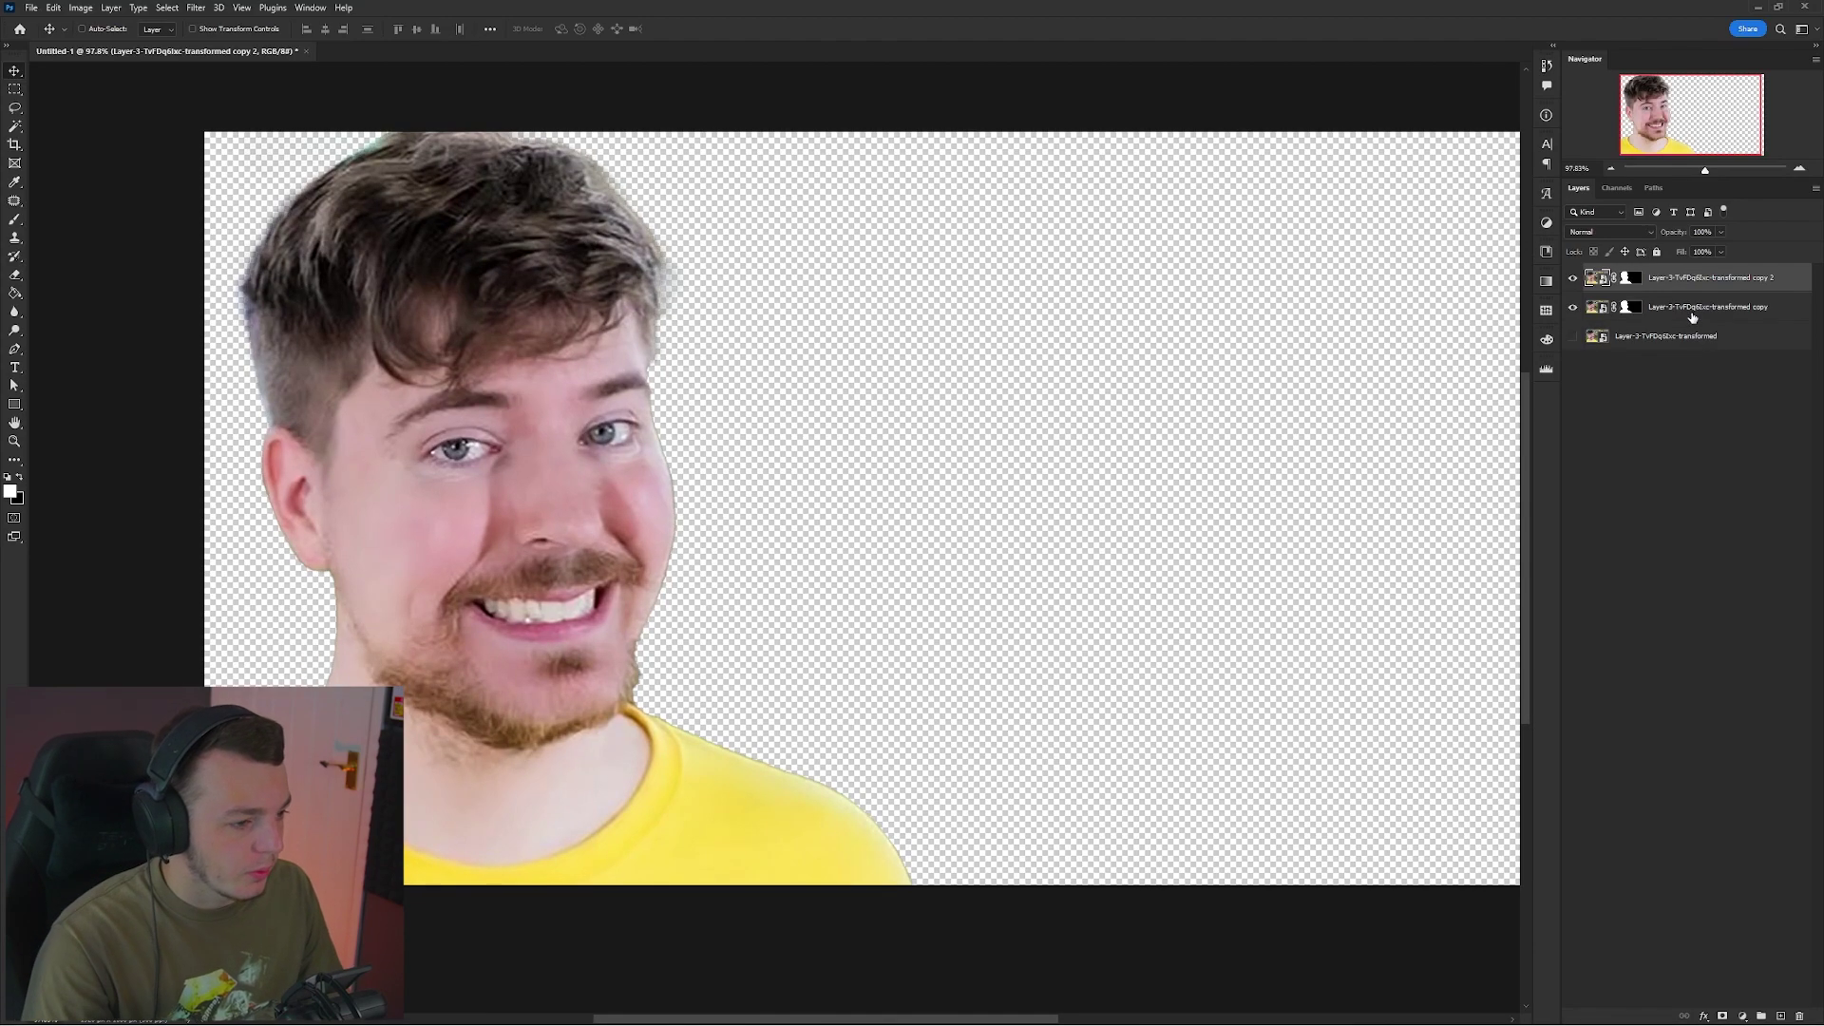
Keep the lower masked copy as a hidden, locked layer named Backup and rasterize the top copy.
{"action": "left_click", "coordinate": [1573, 310], "text": "alt"}
{"action": "left_click", "coordinate": [1598, 311]}
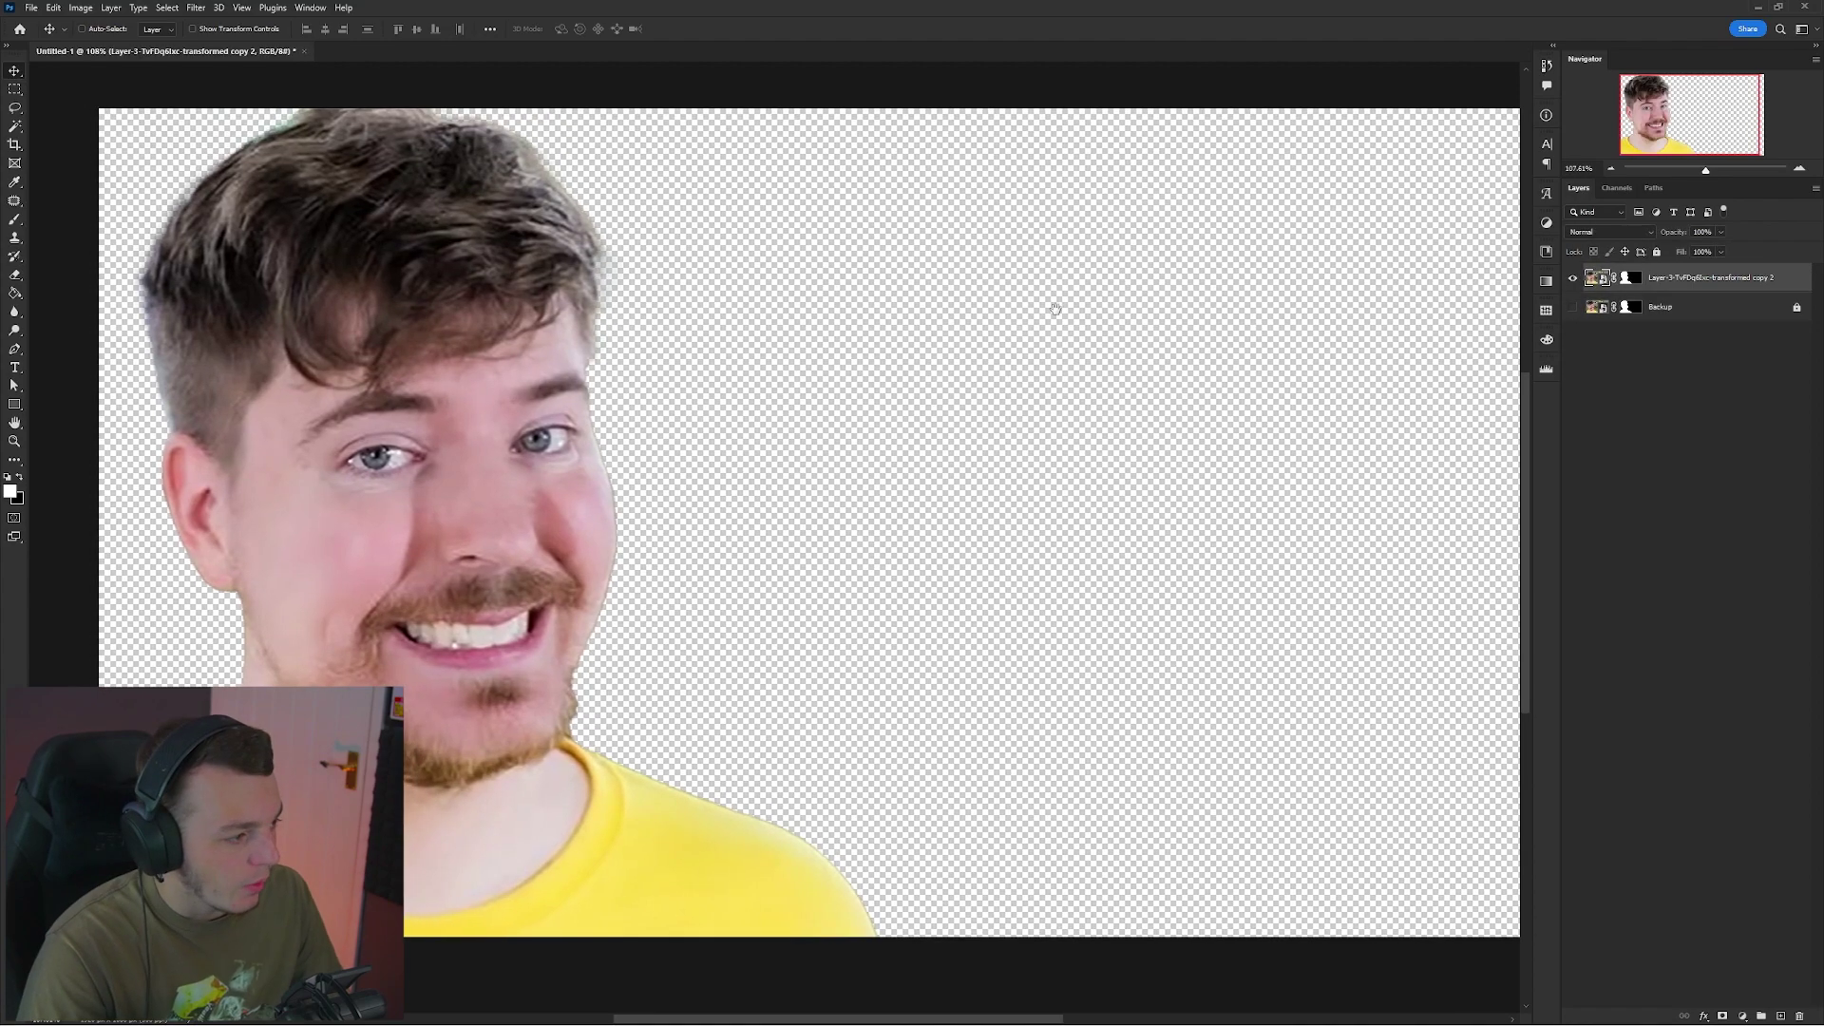
{"action": "right_click", "coordinate": [1729, 283]}
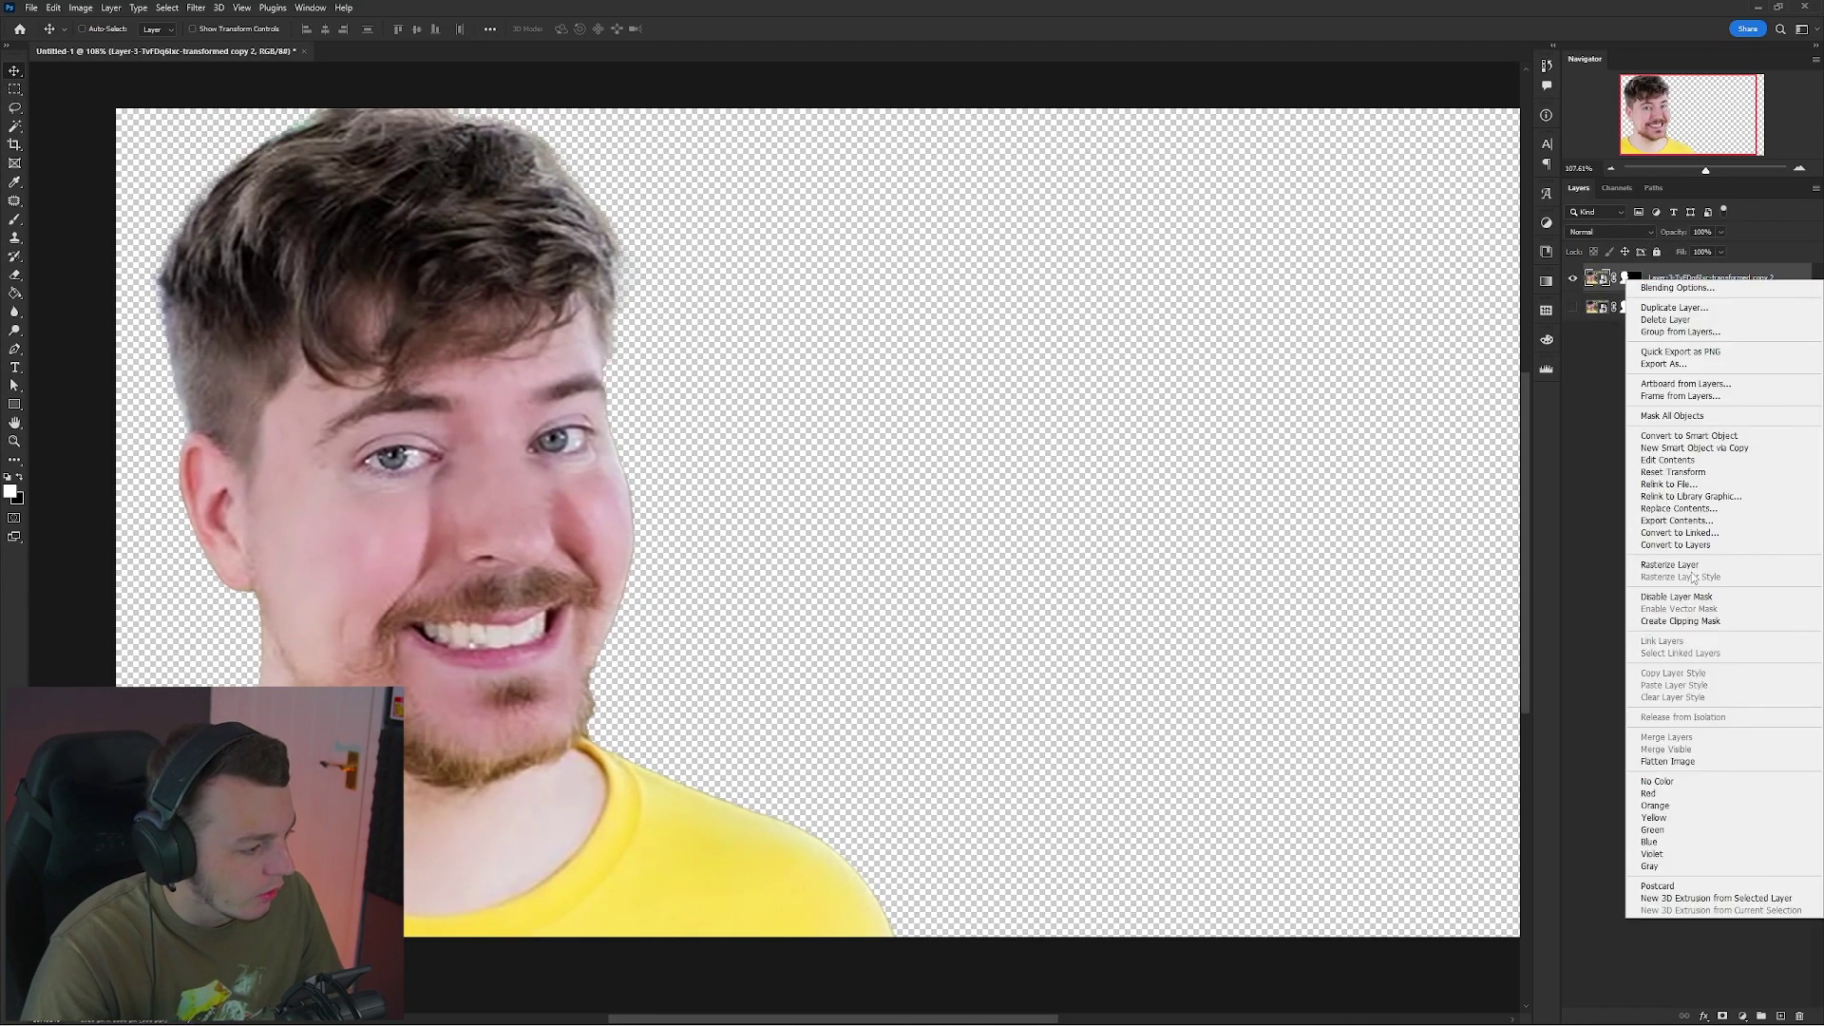
{"action": "left_click", "coordinate": [1459, 312]}
{"action": "left_click_drag", "start_coordinate": [445, 497], "coordinate": [540, 488]}
{"action": "left_click", "coordinate": [19, 201]}
{"action": "key", "text": "s"}
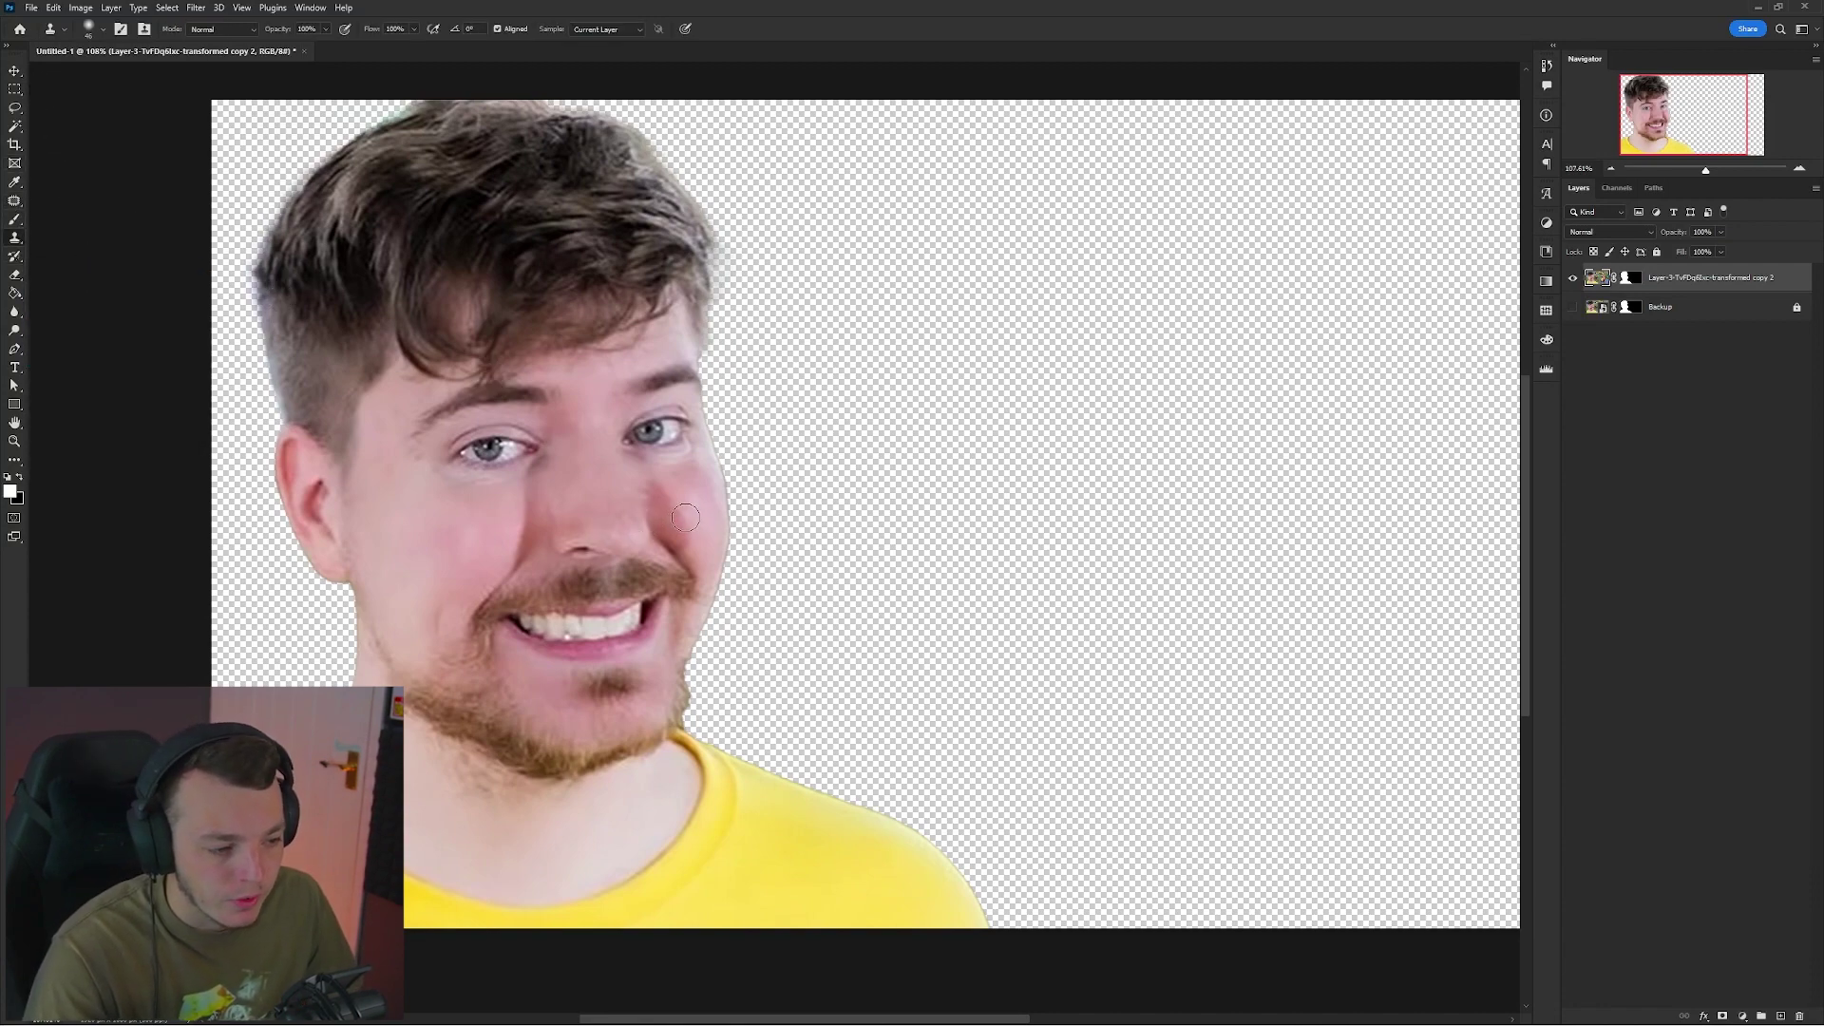
{"action": "left_click_drag", "start_coordinate": [15, 200], "coordinate": [65, 209]}
{"action": "left_click", "coordinate": [65, 204]}
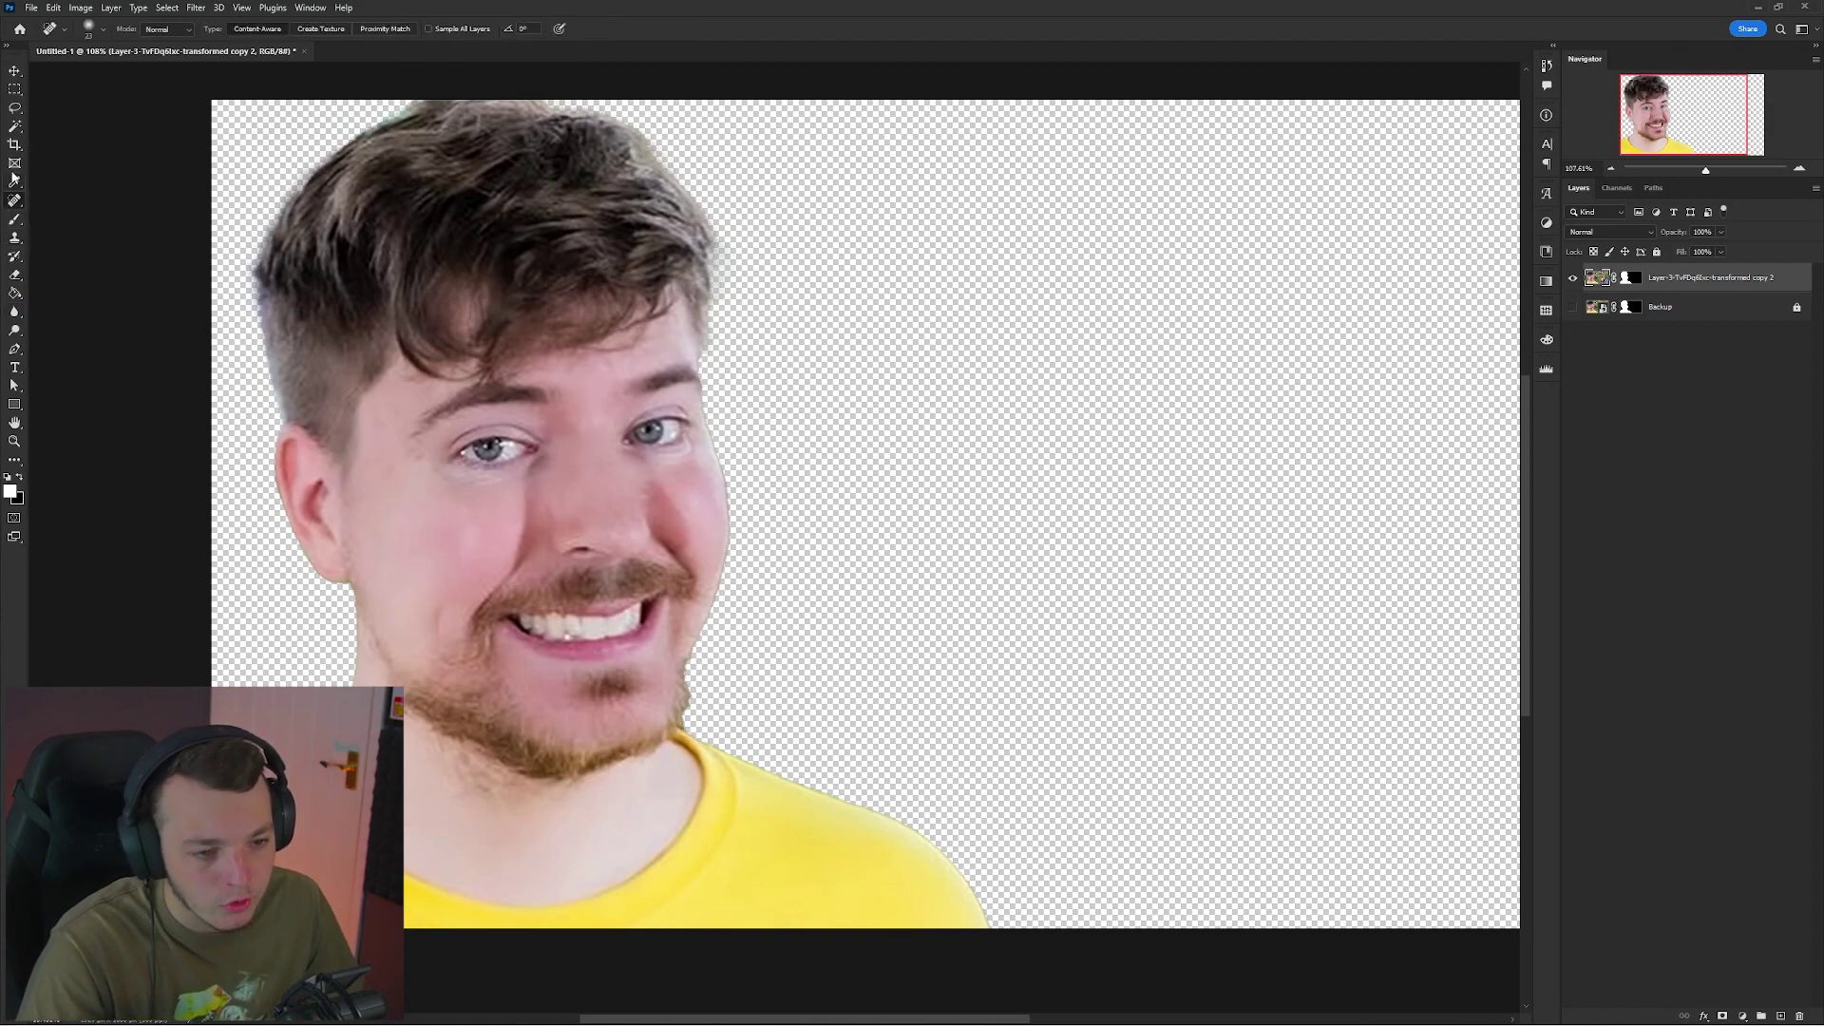
Try the Clone Stamp on an empty new layer by cloning patches of the man's forehead and eye beside his head.
{"action": "left_click", "coordinate": [17, 242]}
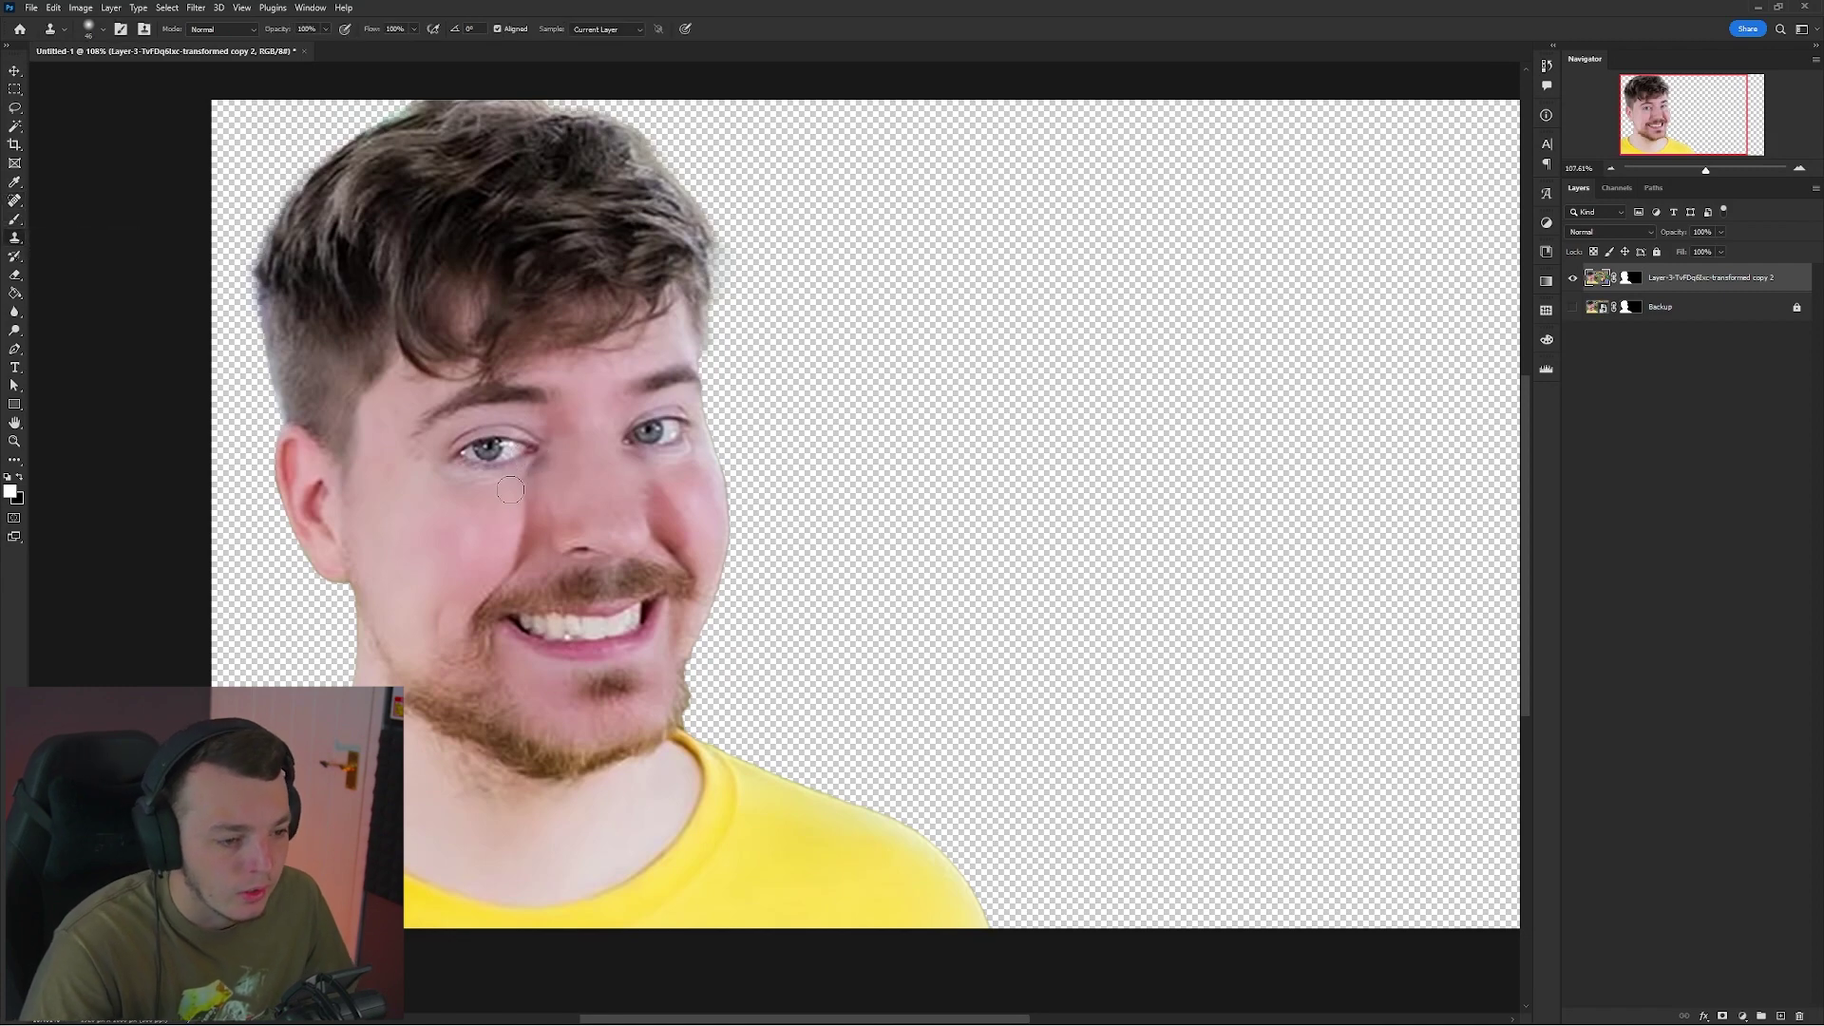
{"action": "scroll", "coordinate": [532, 523], "scroll_direction": "up", "scroll_amount": 2}
{"action": "scroll", "coordinate": [527, 568], "scroll_direction": "up", "scroll_amount": 2}
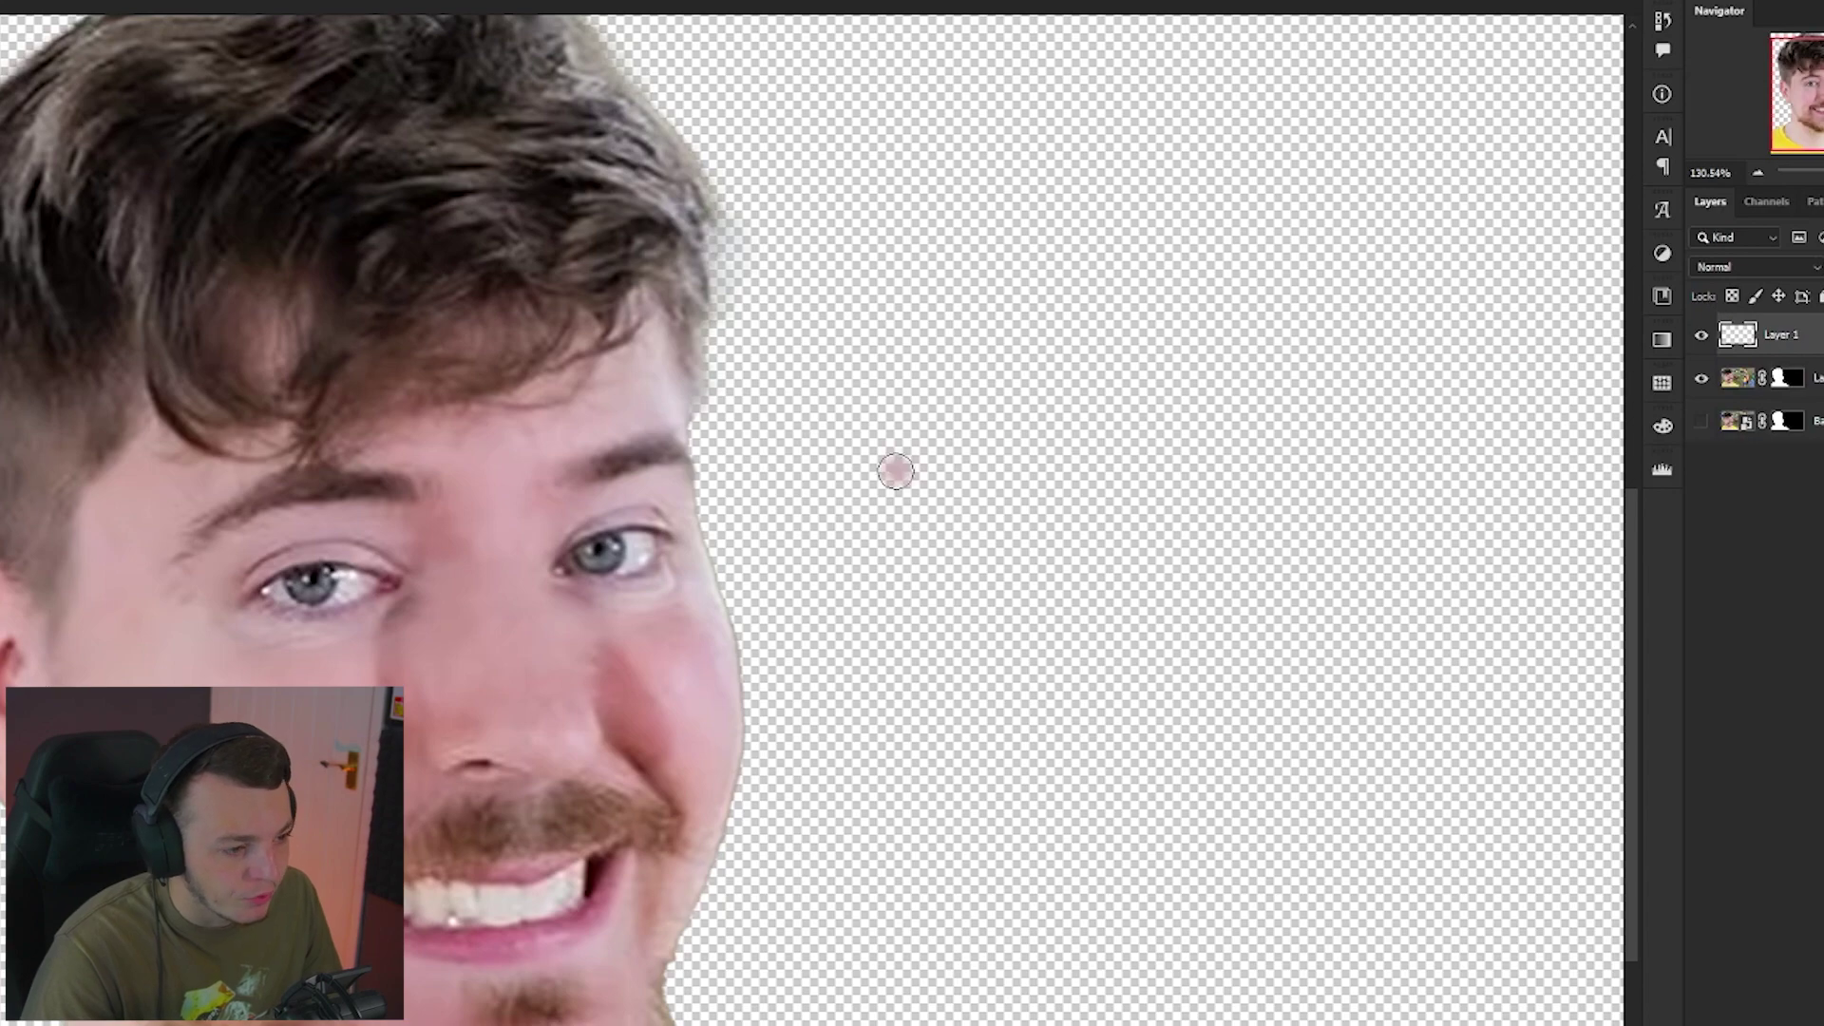
{"action": "left_click_drag", "start_coordinate": [896, 469], "coordinate": [823, 476]}
{"action": "left_click_drag", "start_coordinate": [1029, 494], "coordinate": [1139, 506]}
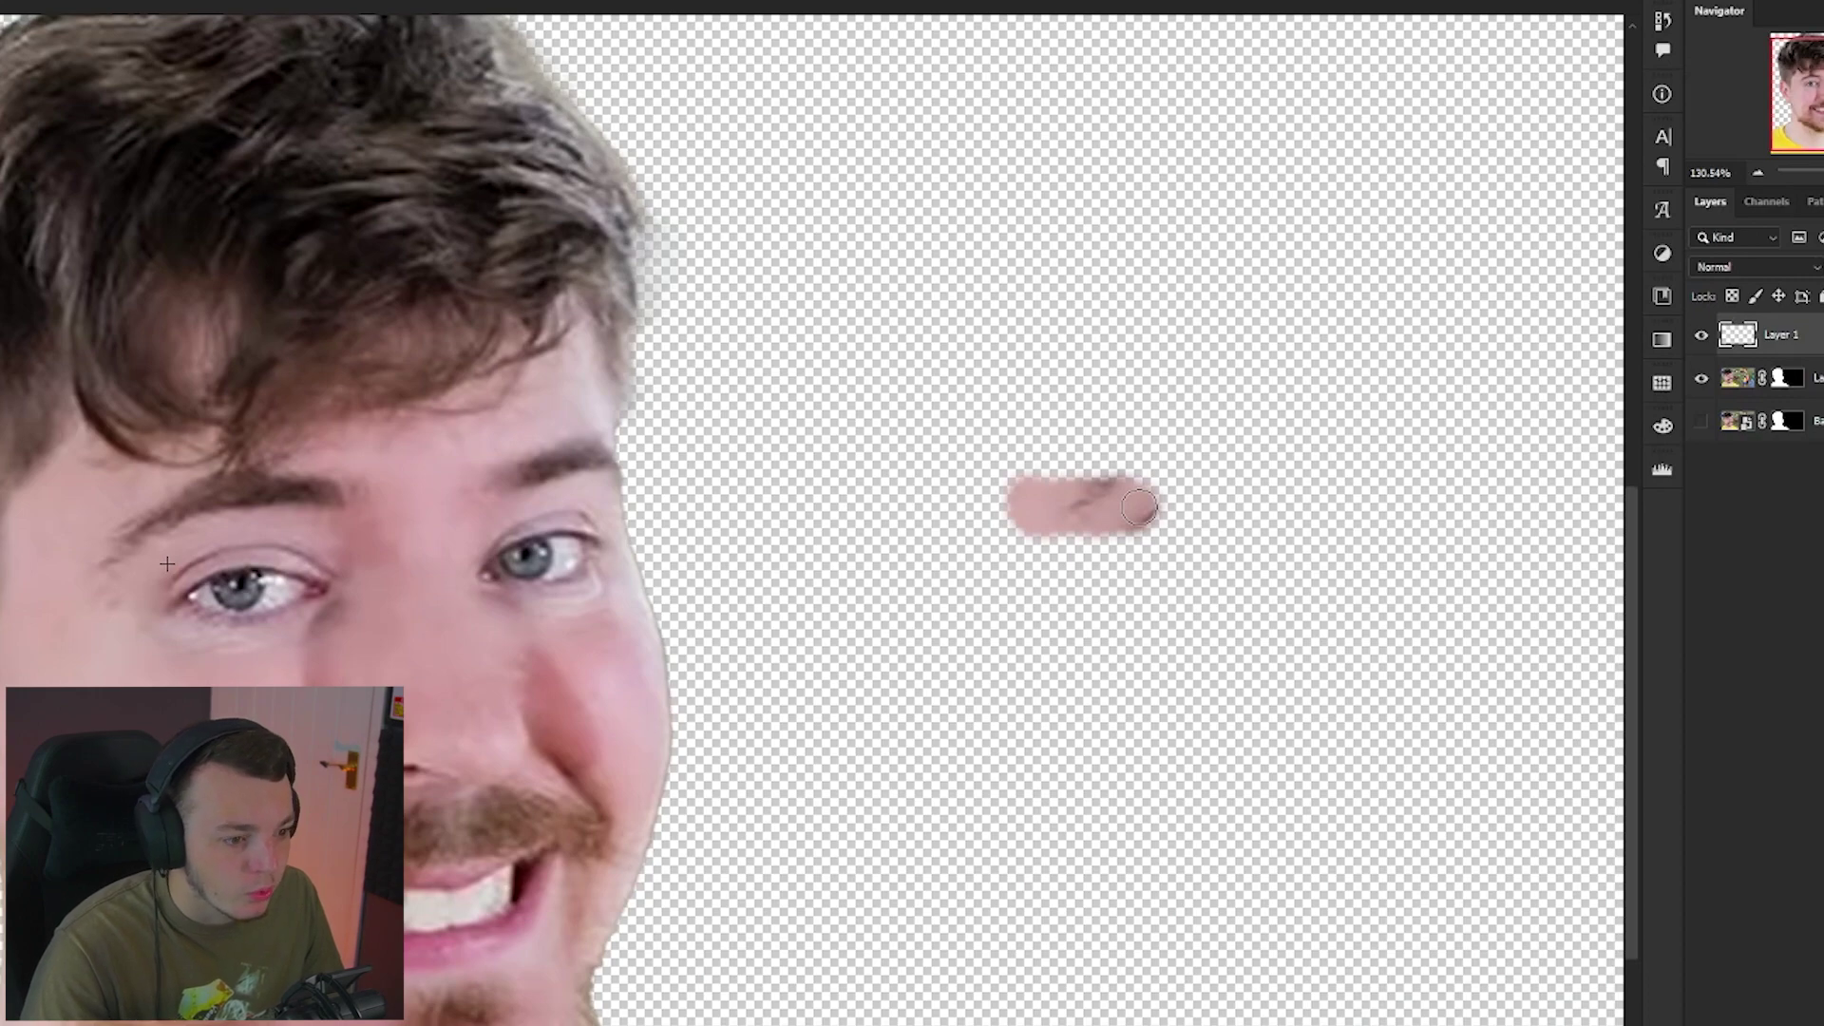
{"action": "mouse_move", "coordinate": [1139, 507]}
{"action": "left_mouse_down"}
{"action": "mouse_move", "coordinate": [1188, 521]}
{"action": "mouse_move", "coordinate": [1210, 578]}
{"action": "mouse_move", "coordinate": [1253, 539]}
{"action": "left_mouse_up"}
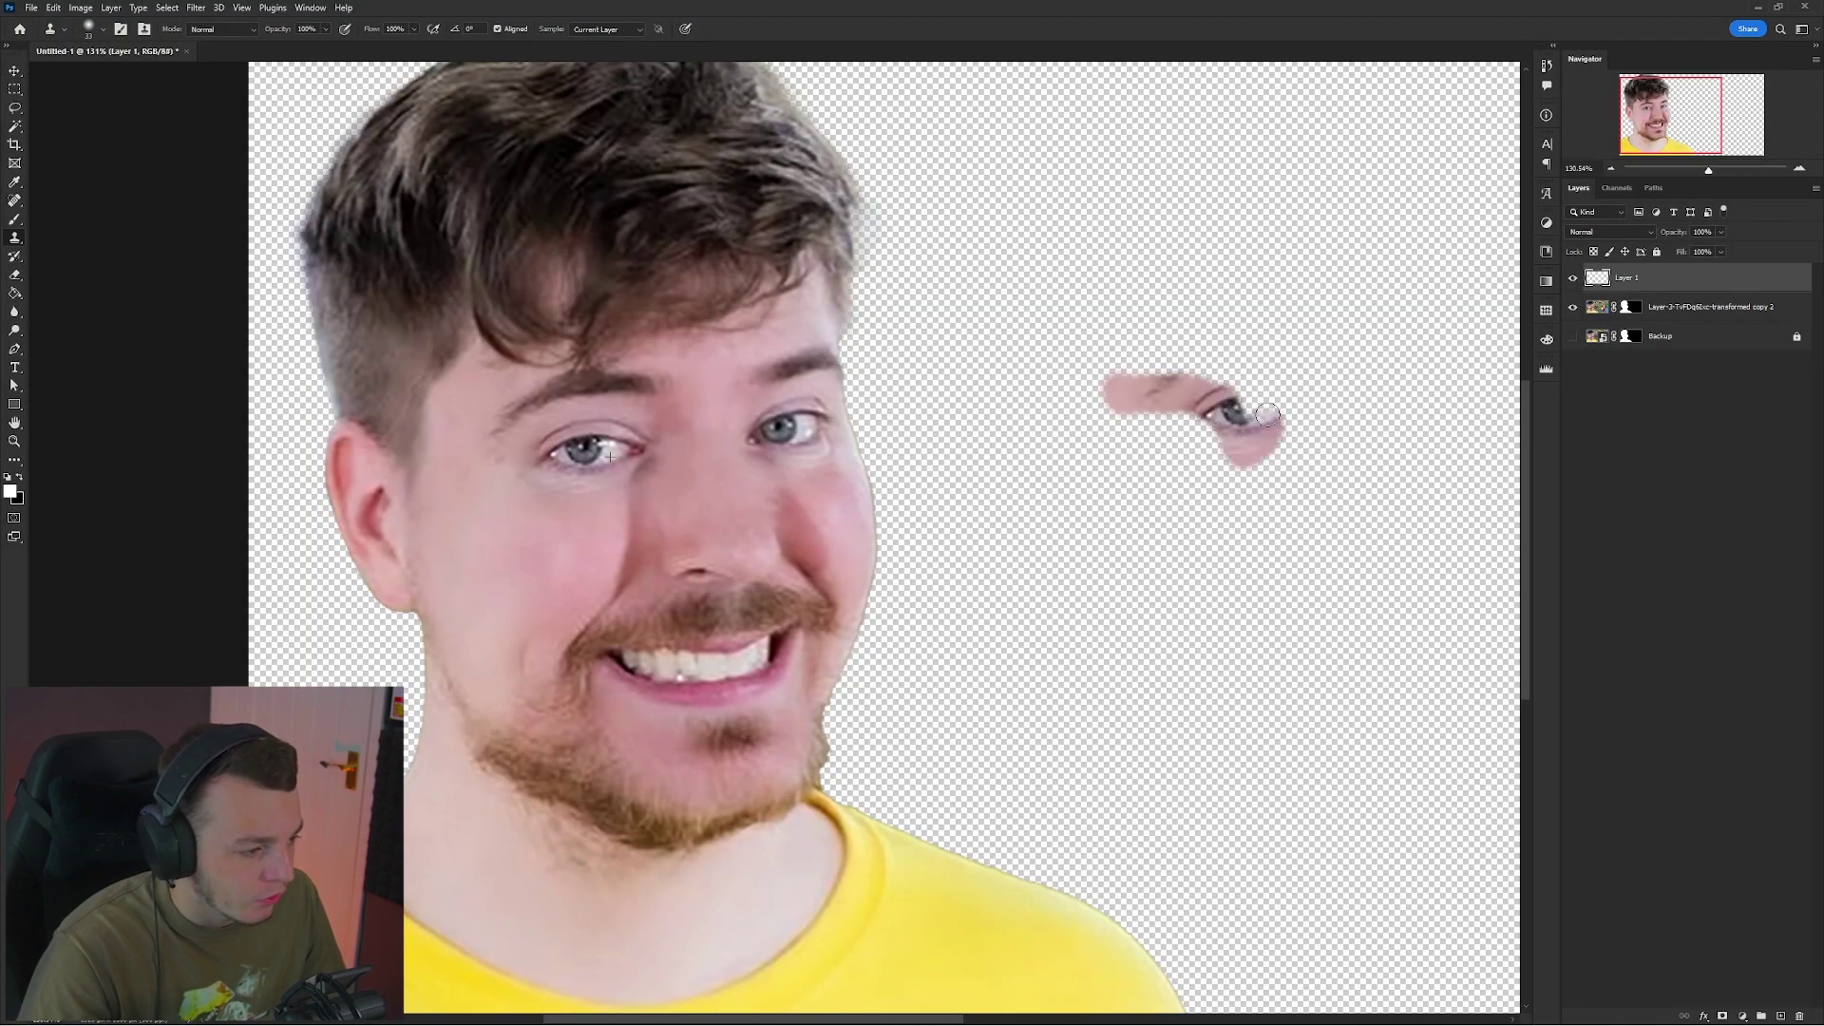
{"action": "mouse_move", "coordinate": [1268, 415]}
{"action": "left_mouse_down"}
{"action": "mouse_move", "coordinate": [1228, 399]}
{"action": "mouse_move", "coordinate": [1236, 374]}
{"action": "mouse_move", "coordinate": [1197, 366]}
{"action": "mouse_move", "coordinate": [1116, 385]}
{"action": "mouse_move", "coordinate": [1243, 443]}
{"action": "mouse_move", "coordinate": [1284, 430]}
{"action": "mouse_move", "coordinate": [1269, 388]}
{"action": "mouse_move", "coordinate": [1241, 355]}
{"action": "mouse_move", "coordinate": [1163, 345]}
{"action": "mouse_move", "coordinate": [1294, 336]}
{"action": "mouse_move", "coordinate": [1338, 469]}
{"action": "mouse_move", "coordinate": [1317, 507]}
{"action": "mouse_move", "coordinate": [1318, 483]}
{"action": "mouse_move", "coordinate": [1263, 494]}
{"action": "left_mouse_up"}
Clone clean skin over the cheek area beneath the man's far eye with the Clone Stamp, resampling and enlarging the brush as needed.
{"action": "scroll", "coordinate": [1221, 411], "scroll_direction": "down", "scroll_amount": 3}
{"action": "scroll", "coordinate": [1064, 424], "scroll_direction": "down", "scroll_amount": 3}
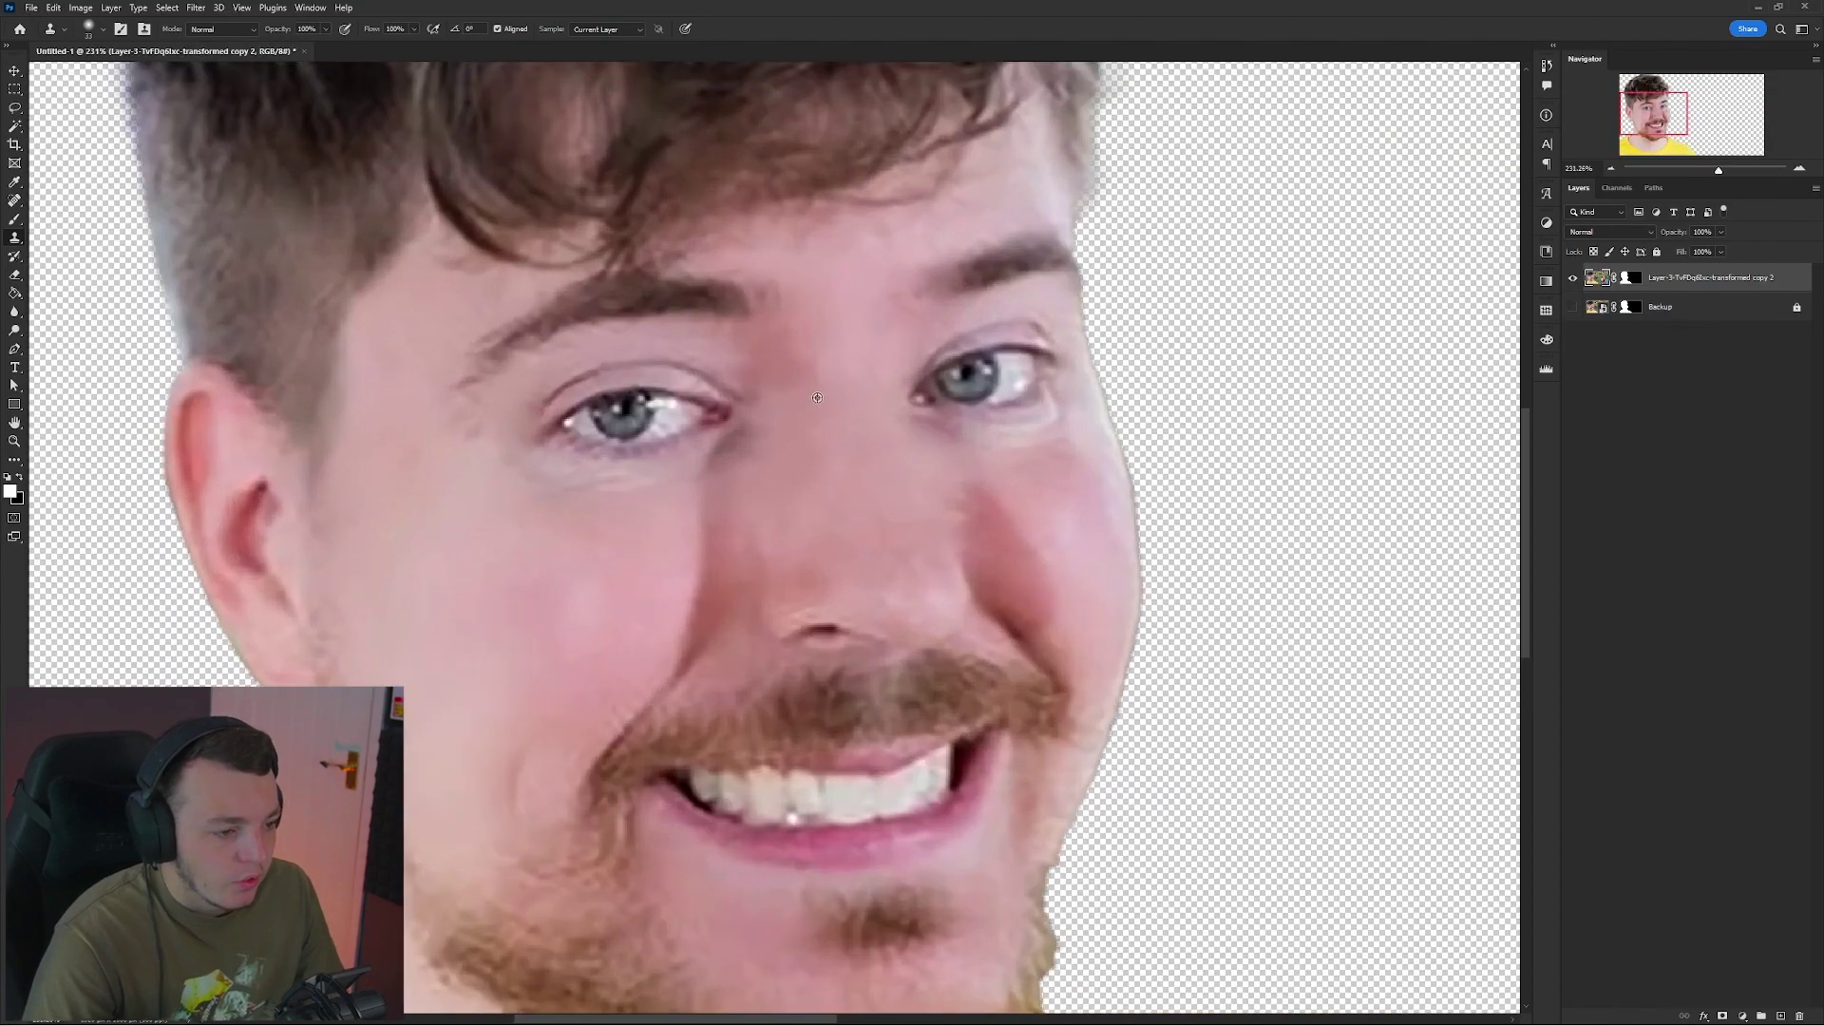
{"action": "scroll", "coordinate": [819, 399], "scroll_direction": "down", "scroll_amount": 2}
{"action": "left_click_drag", "start_coordinate": [756, 475], "coordinate": [733, 475]}
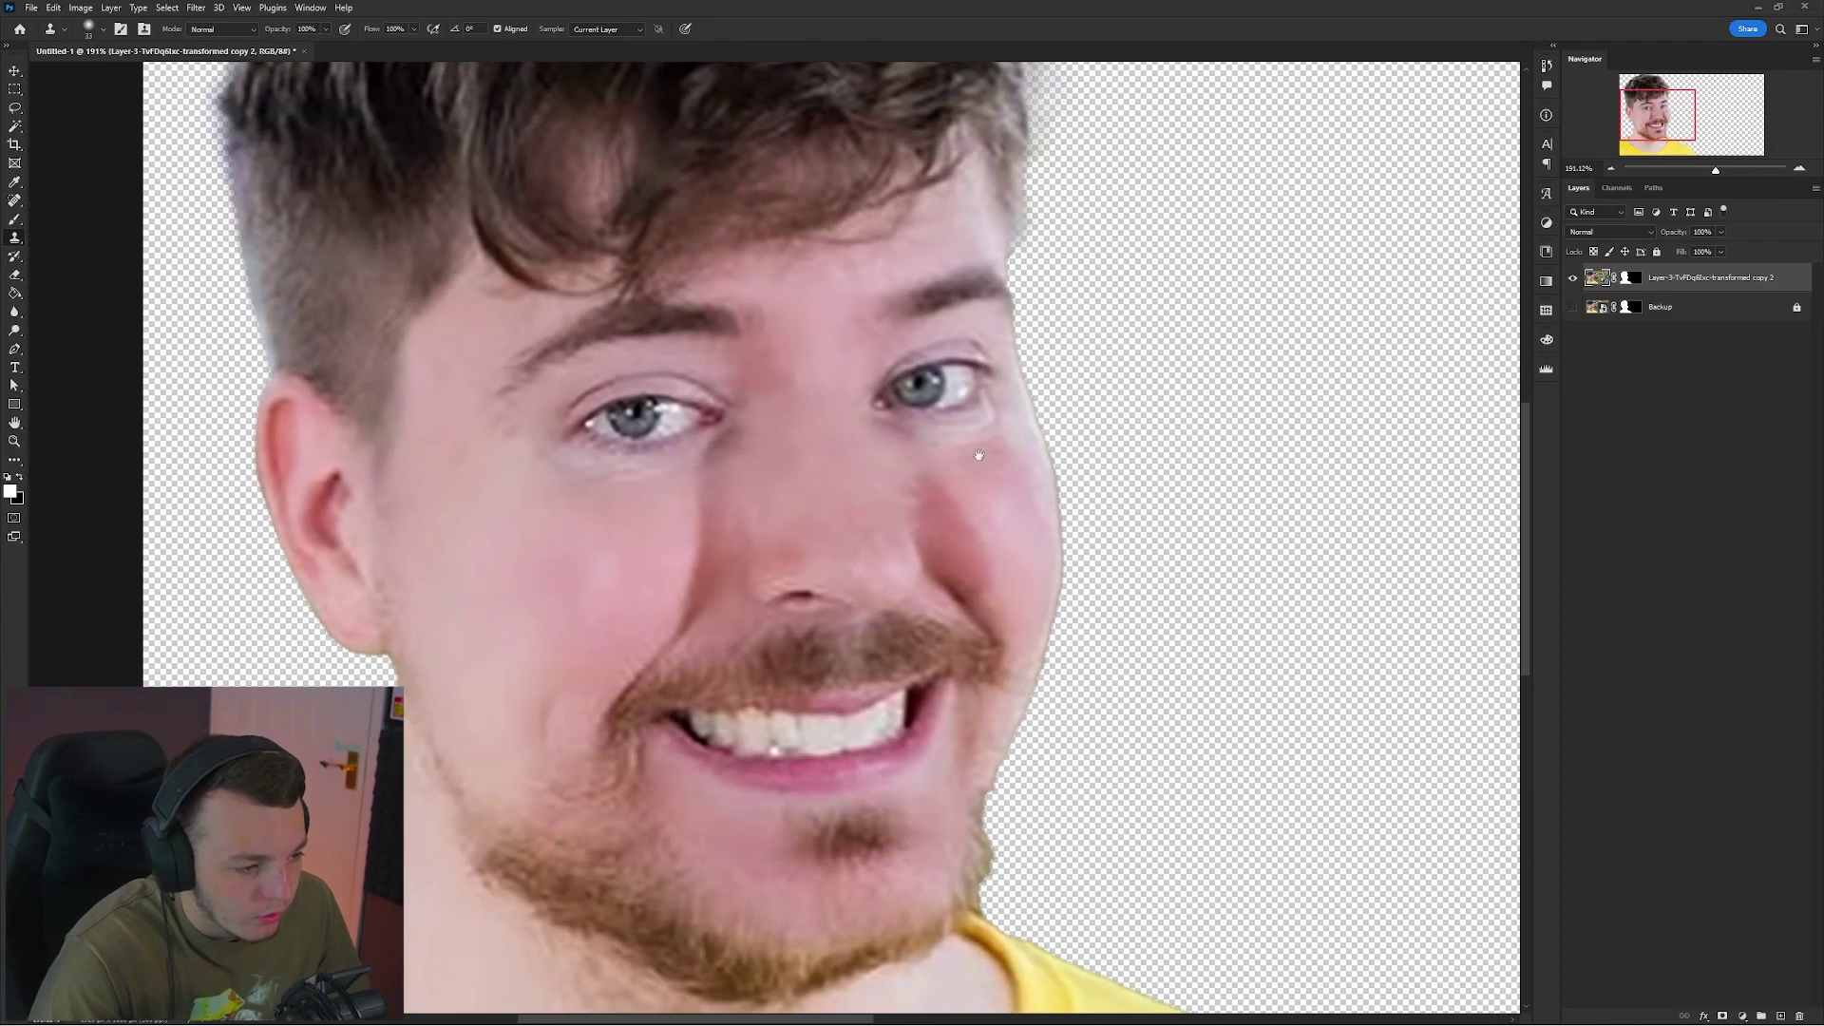
{"action": "scroll", "coordinate": [928, 395], "scroll_direction": "up", "scroll_amount": 4}
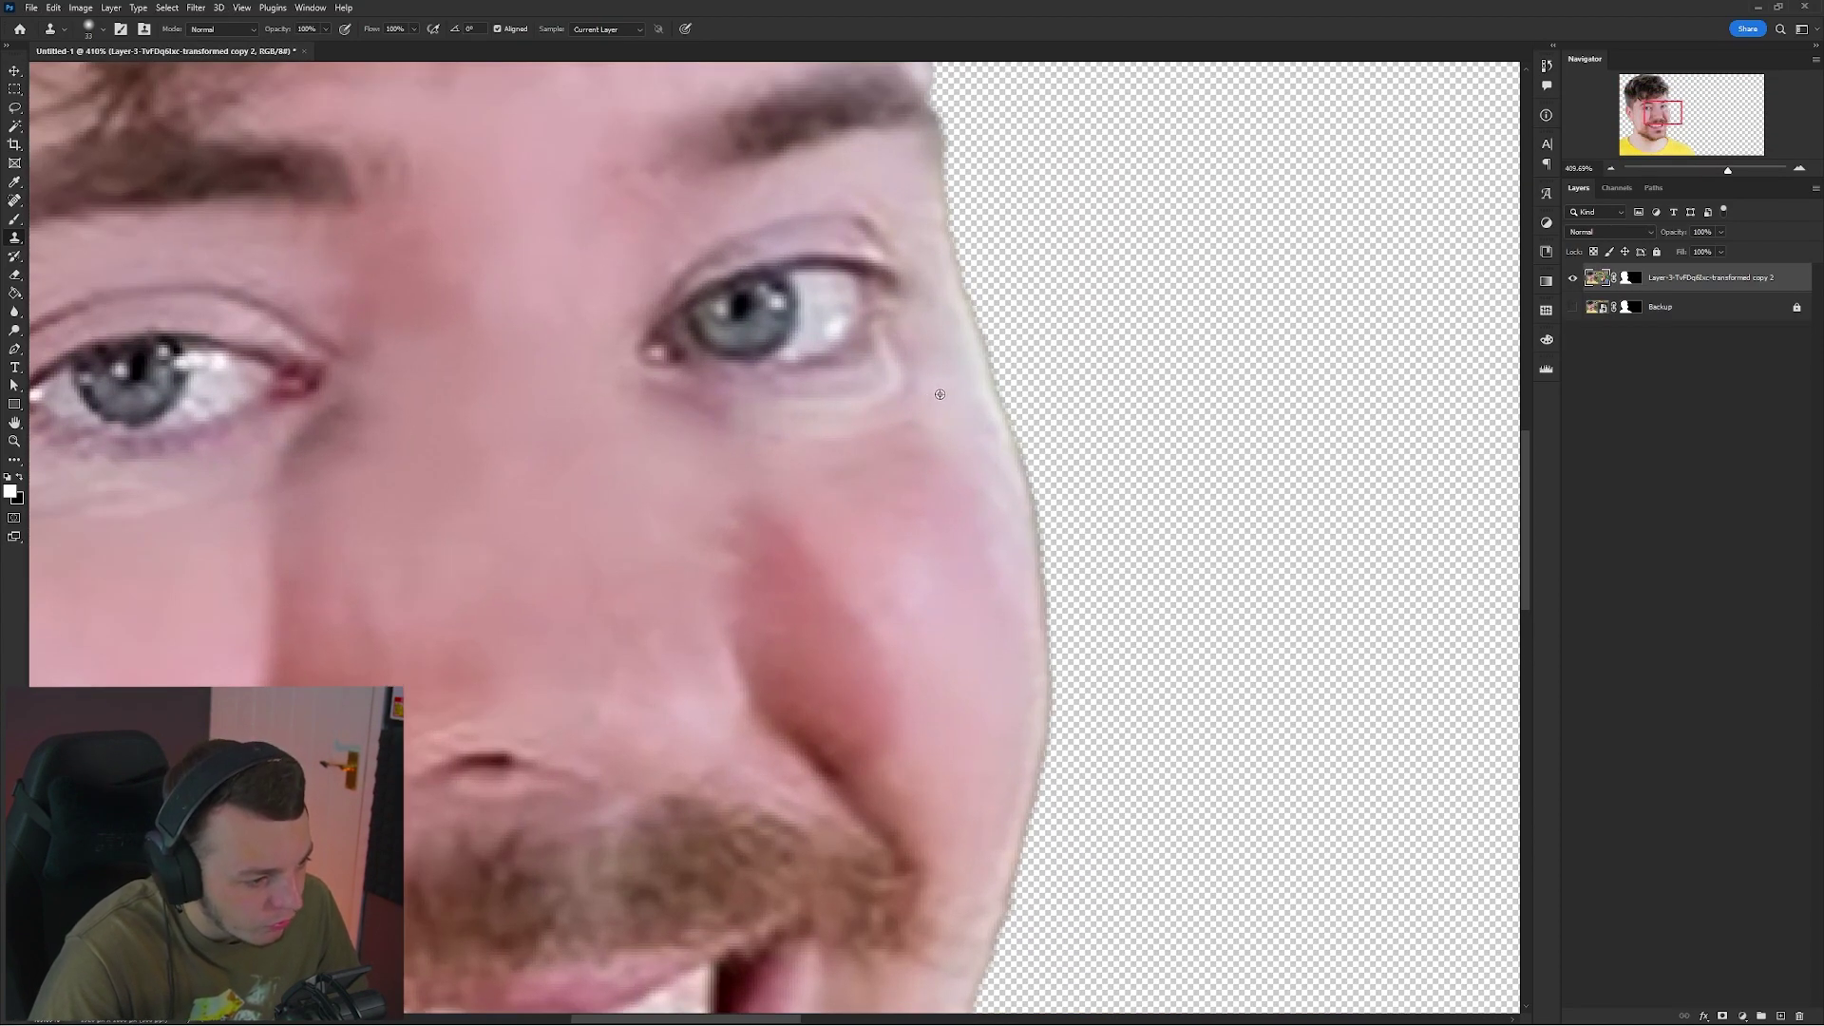
{"action": "mouse_move", "coordinate": [892, 479]}
{"action": "left_mouse_down"}
{"action": "mouse_move", "coordinate": [893, 432]}
{"action": "mouse_move", "coordinate": [755, 454]}
{"action": "mouse_move", "coordinate": [837, 460]}
{"action": "mouse_move", "coordinate": [914, 438]}
{"action": "mouse_move", "coordinate": [925, 482]}
{"action": "mouse_move", "coordinate": [905, 410]}
{"action": "mouse_move", "coordinate": [775, 440]}
{"action": "mouse_move", "coordinate": [802, 492]}
{"action": "left_mouse_up"}
{"action": "left_click", "coordinate": [885, 472], "text": "alt"}
{"action": "key", "text": "bracketright"}
{"action": "left_click", "coordinate": [782, 475], "text": "alt"}
{"action": "left_click", "coordinate": [924, 480], "text": "alt"}
{"action": "scroll", "coordinate": [782, 469], "scroll_direction": "down", "scroll_amount": 6}
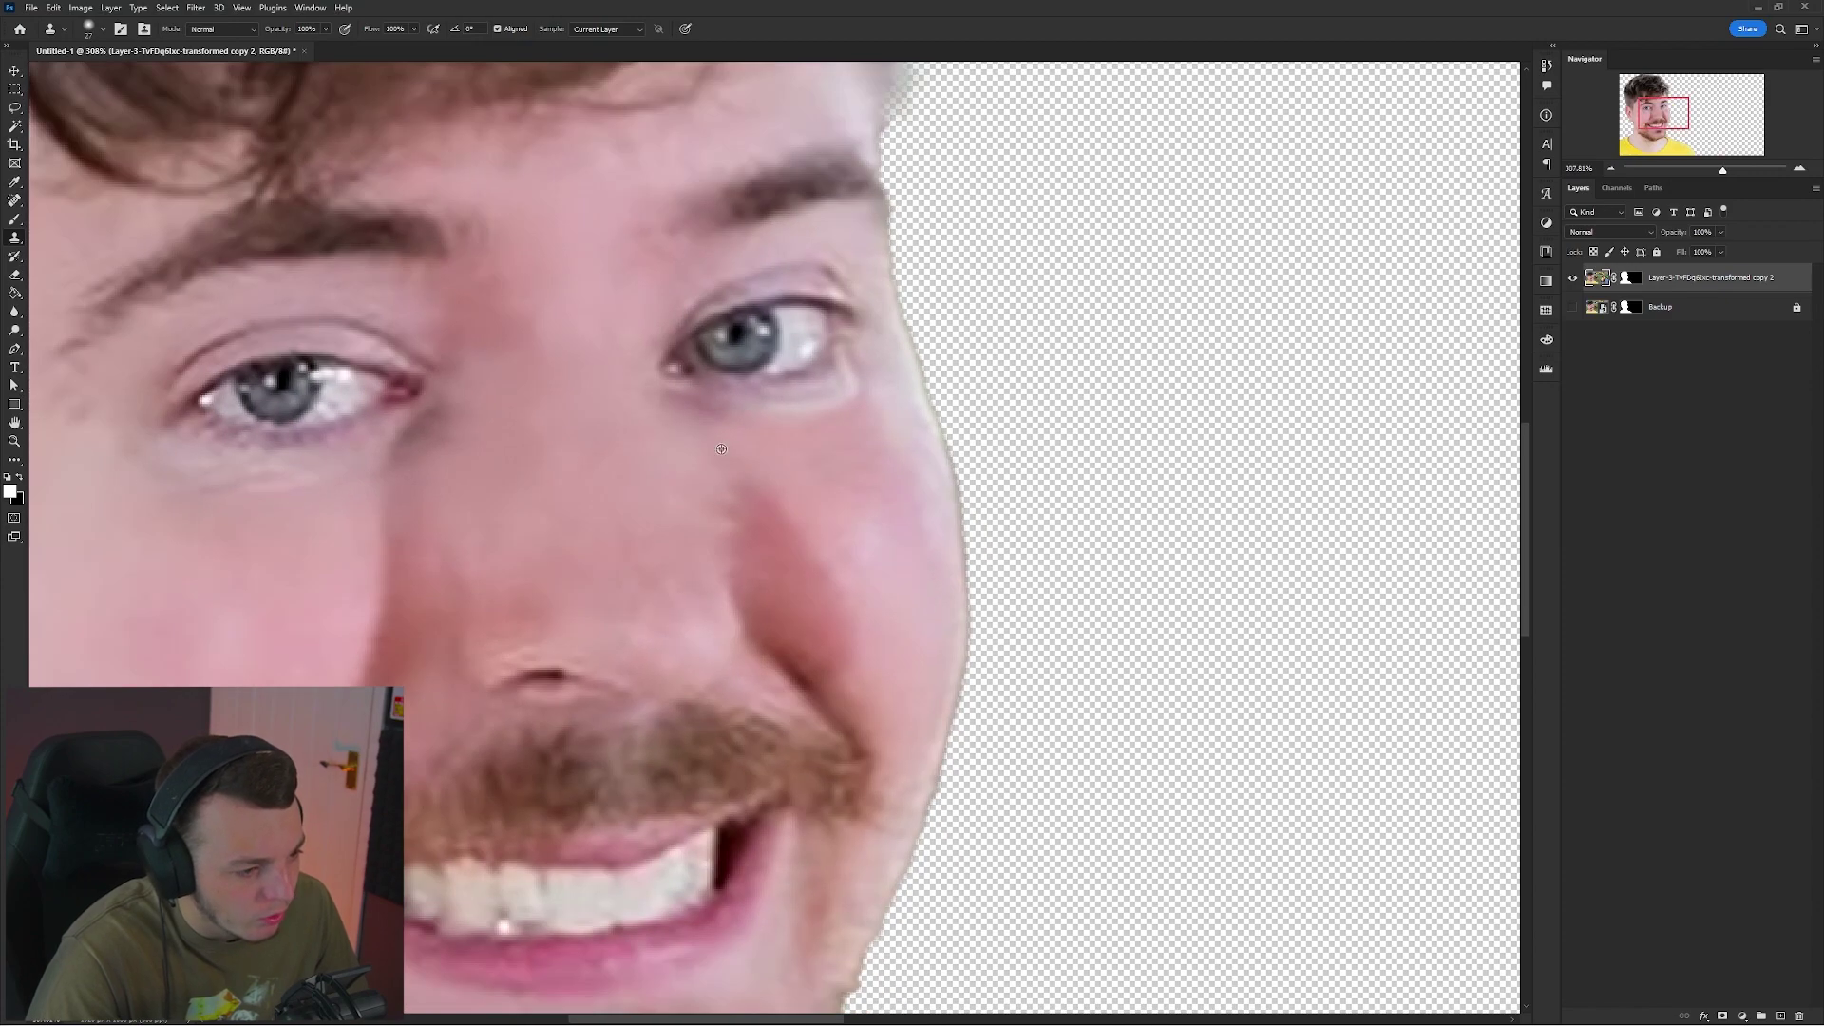
Clone skin over the area below the inner corner of the far eye and compare the retouched layer with Backup.
{"action": "scroll", "coordinate": [819, 481], "scroll_direction": "up", "scroll_amount": 6}
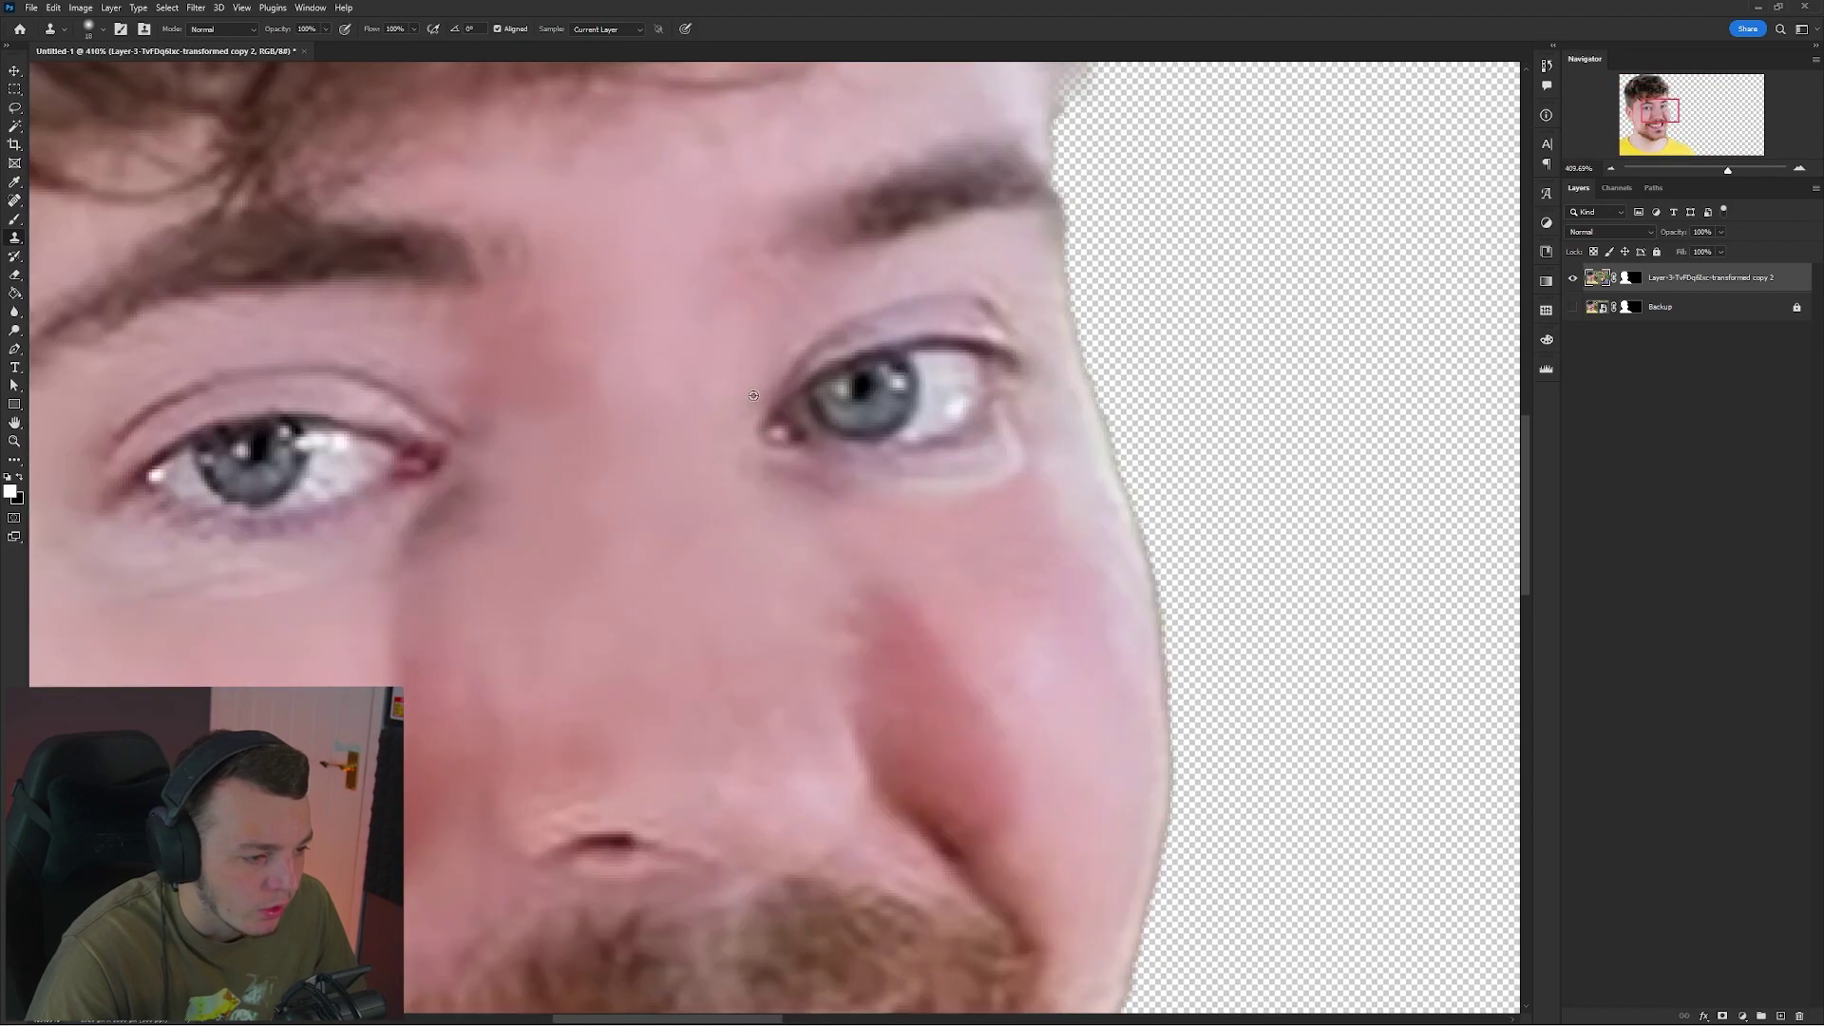
{"action": "left_click", "coordinate": [757, 507], "text": "alt"}
{"action": "left_click_drag", "start_coordinate": [785, 496], "coordinate": [774, 491]}
{"action": "left_click", "coordinate": [1575, 284]}
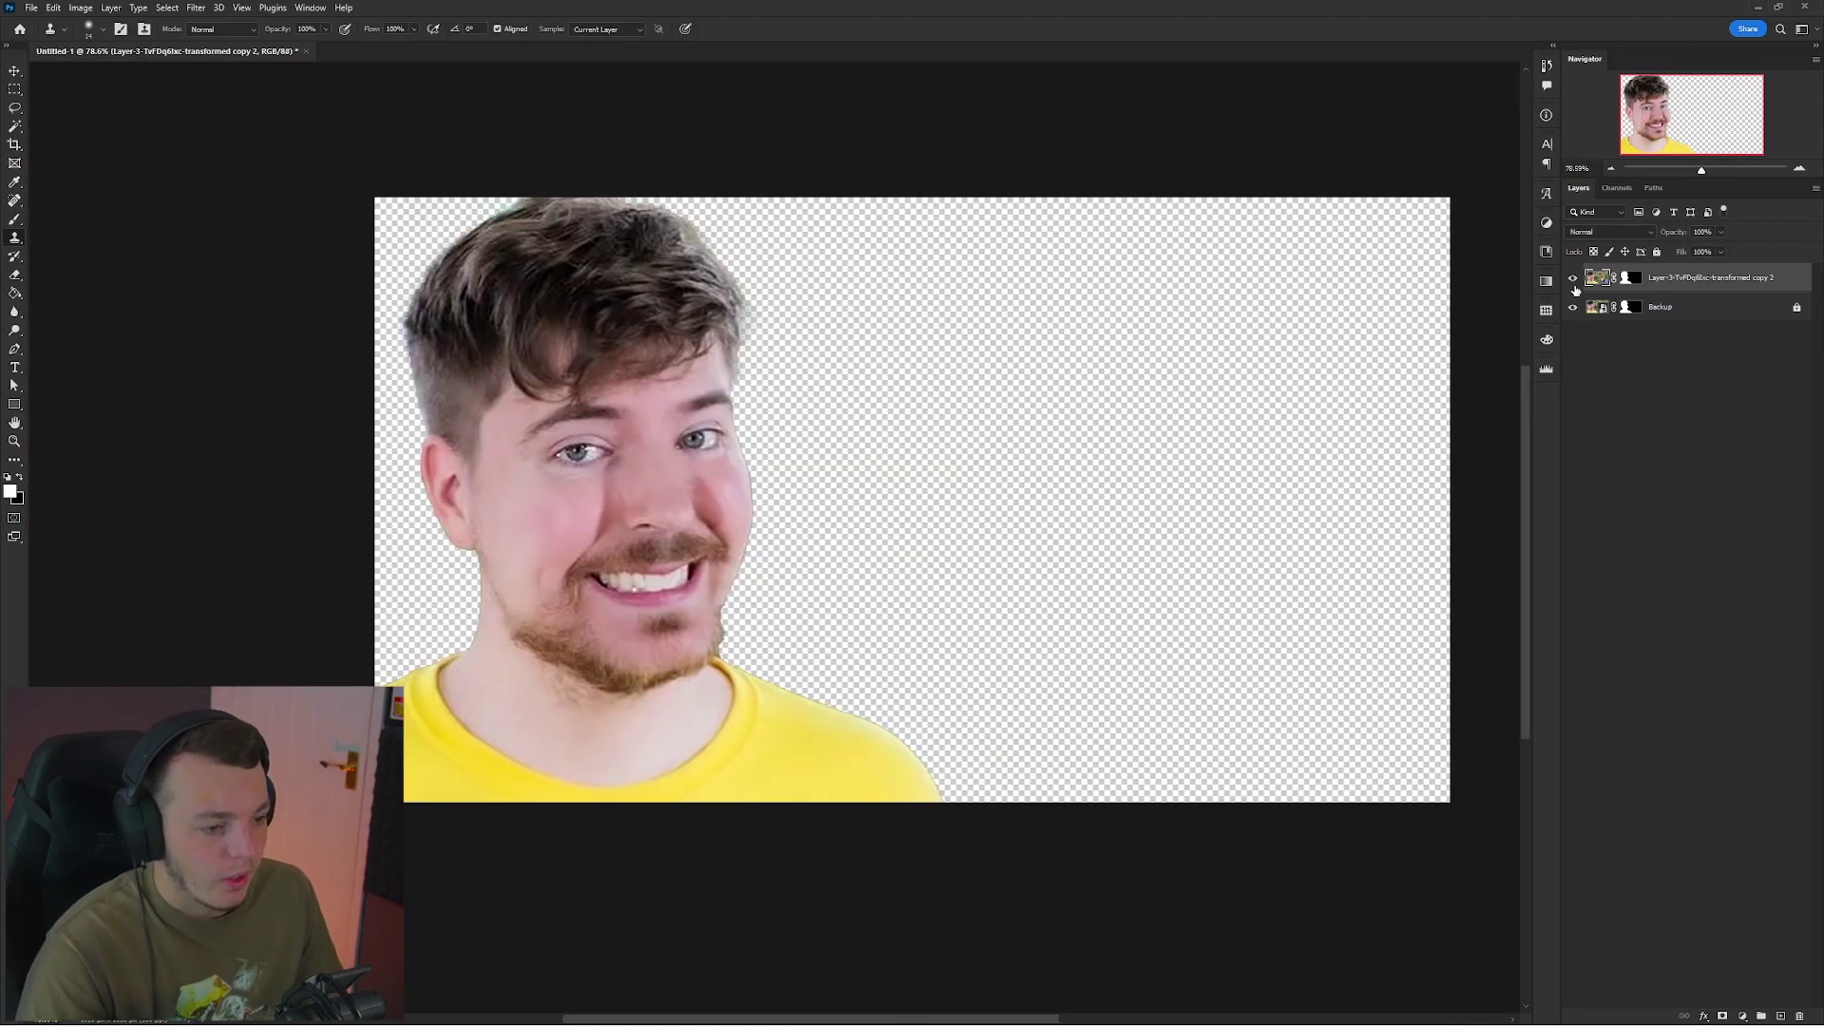
{"action": "left_click", "coordinate": [1574, 284]}
{"action": "left_click", "coordinate": [1574, 284]}
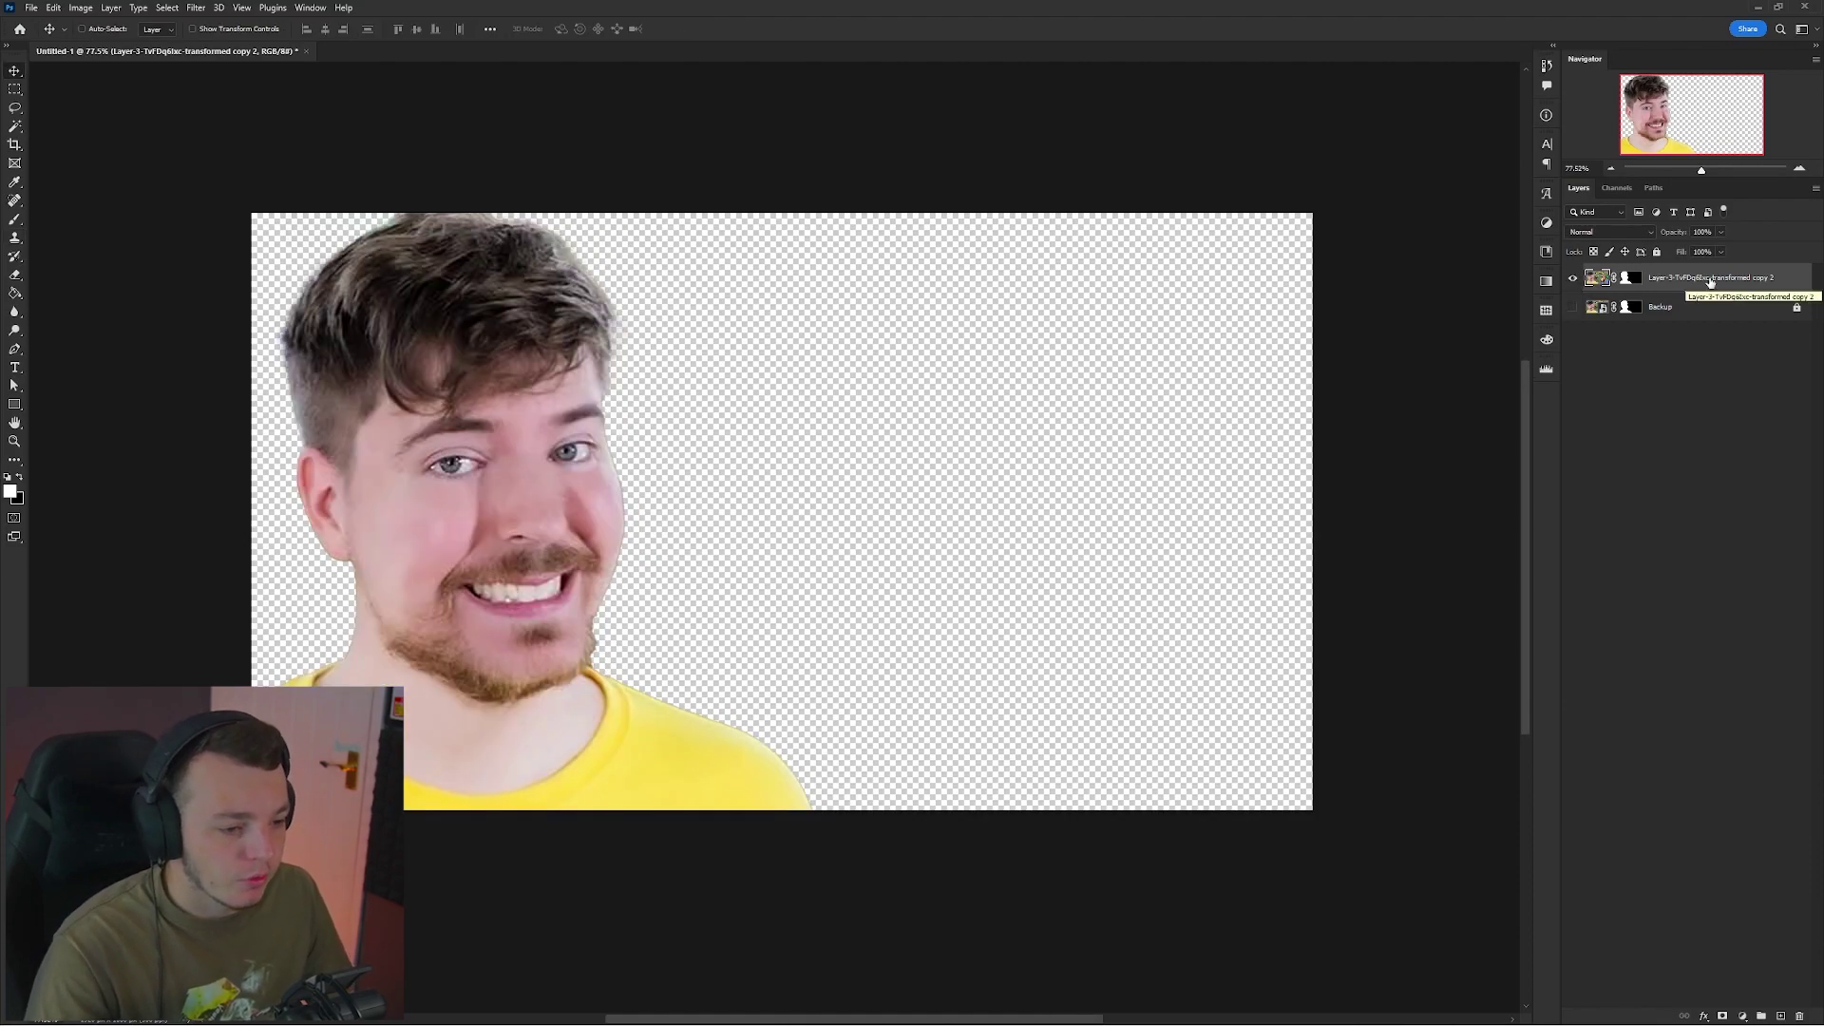
Rename the retouched top layer as Retouching.
{"action": "double_click", "coordinate": [1715, 279]}
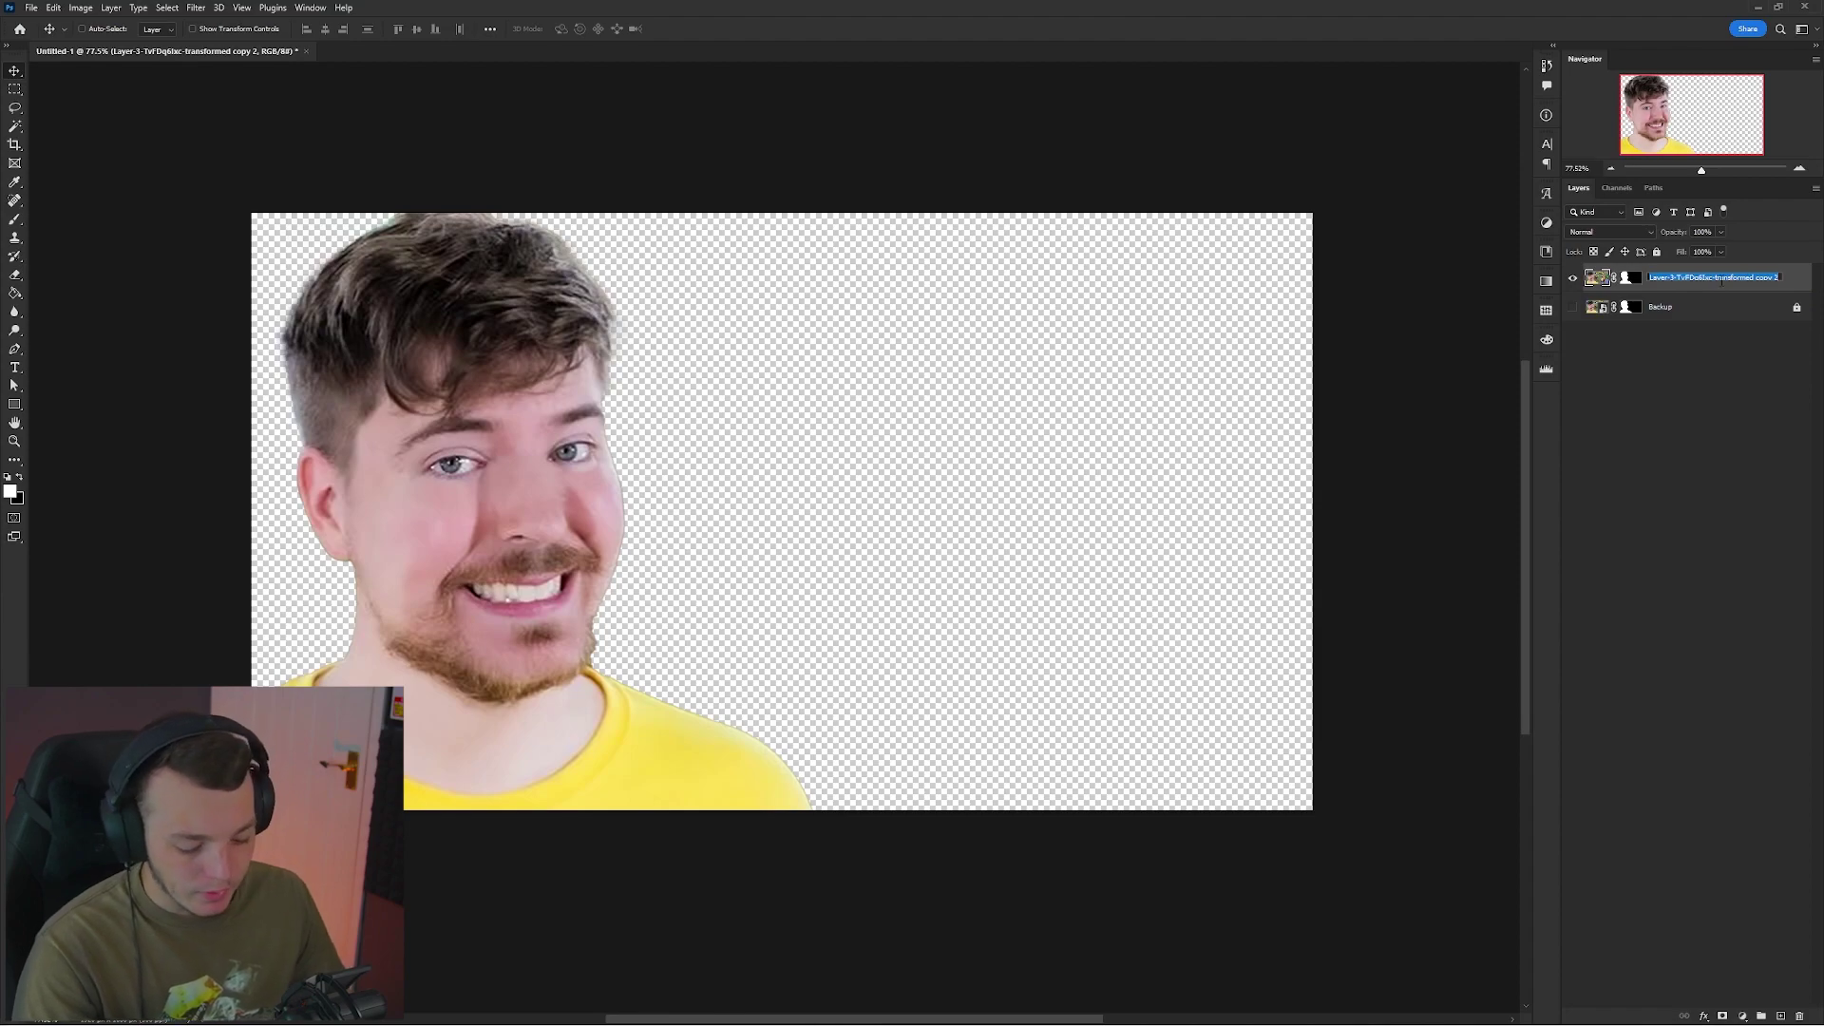
{"action": "type", "text": "Retouching"}
{"action": "key", "text": "Return"}
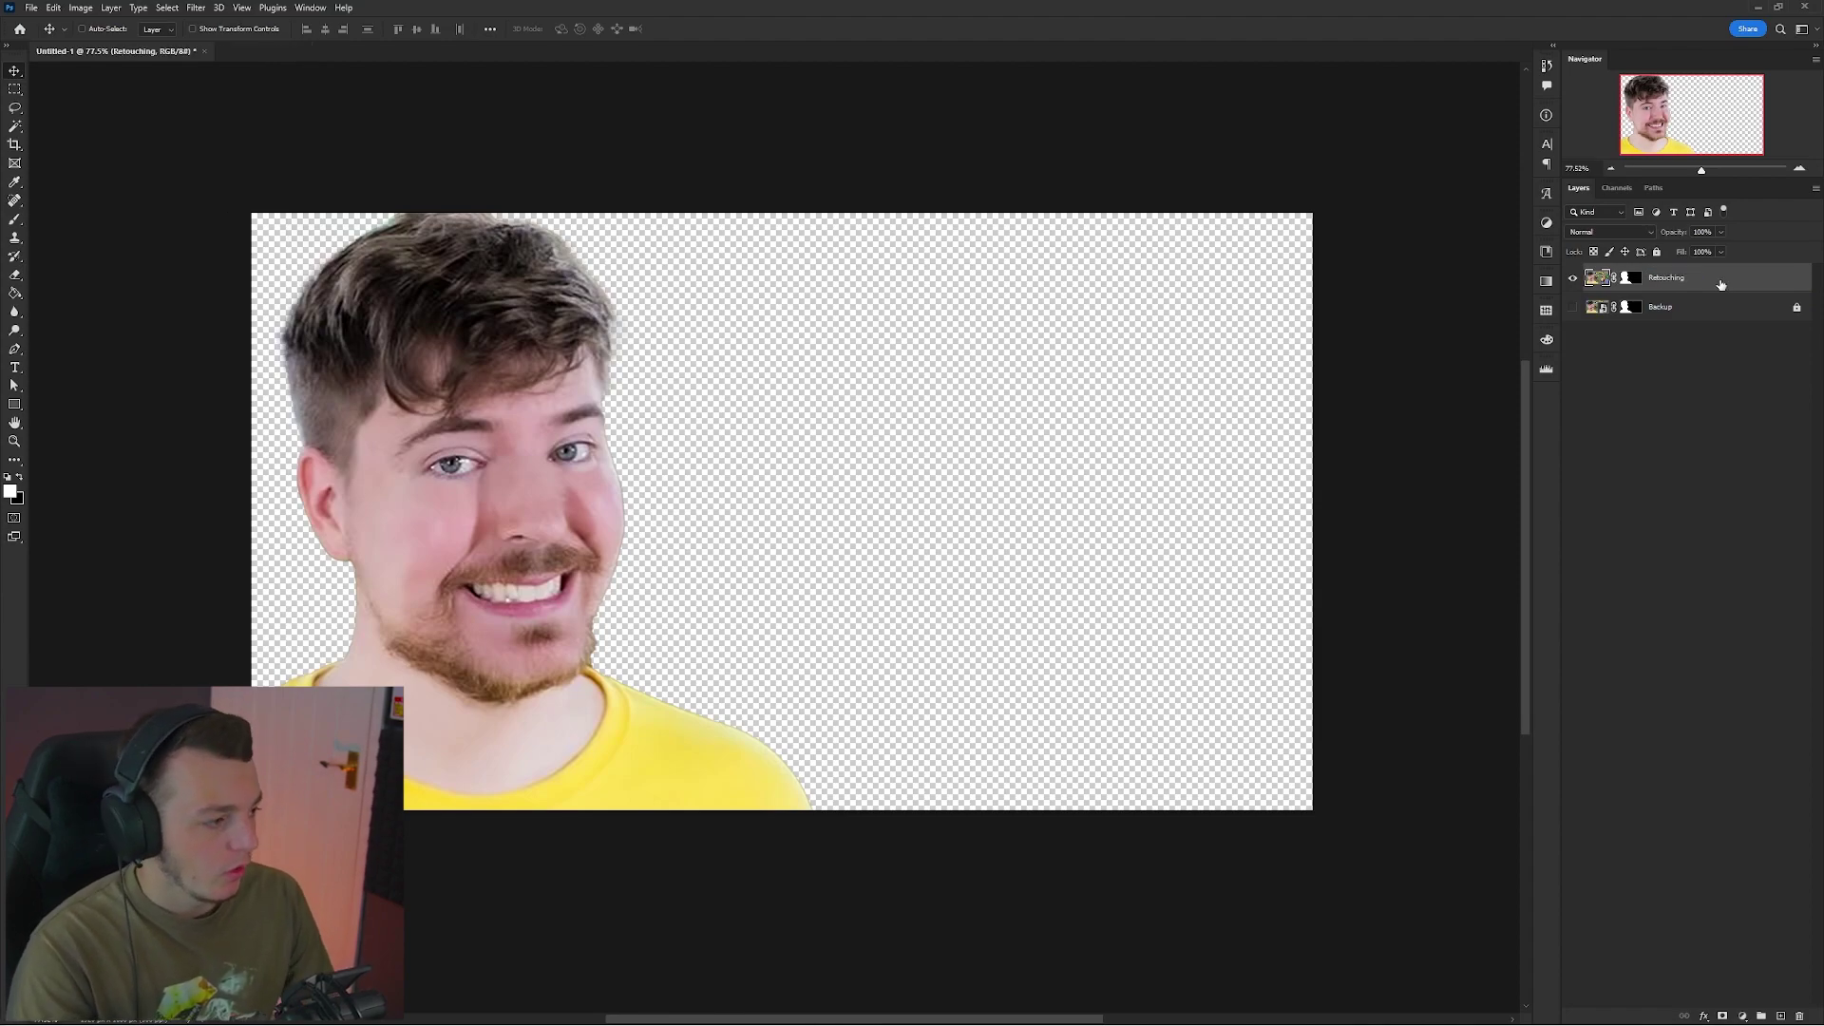
Duplicate the Retouching layer and name the copy CC.
{"action": "key", "text": "ctrl+j"}
{"action": "double_click", "coordinate": [1678, 278]}
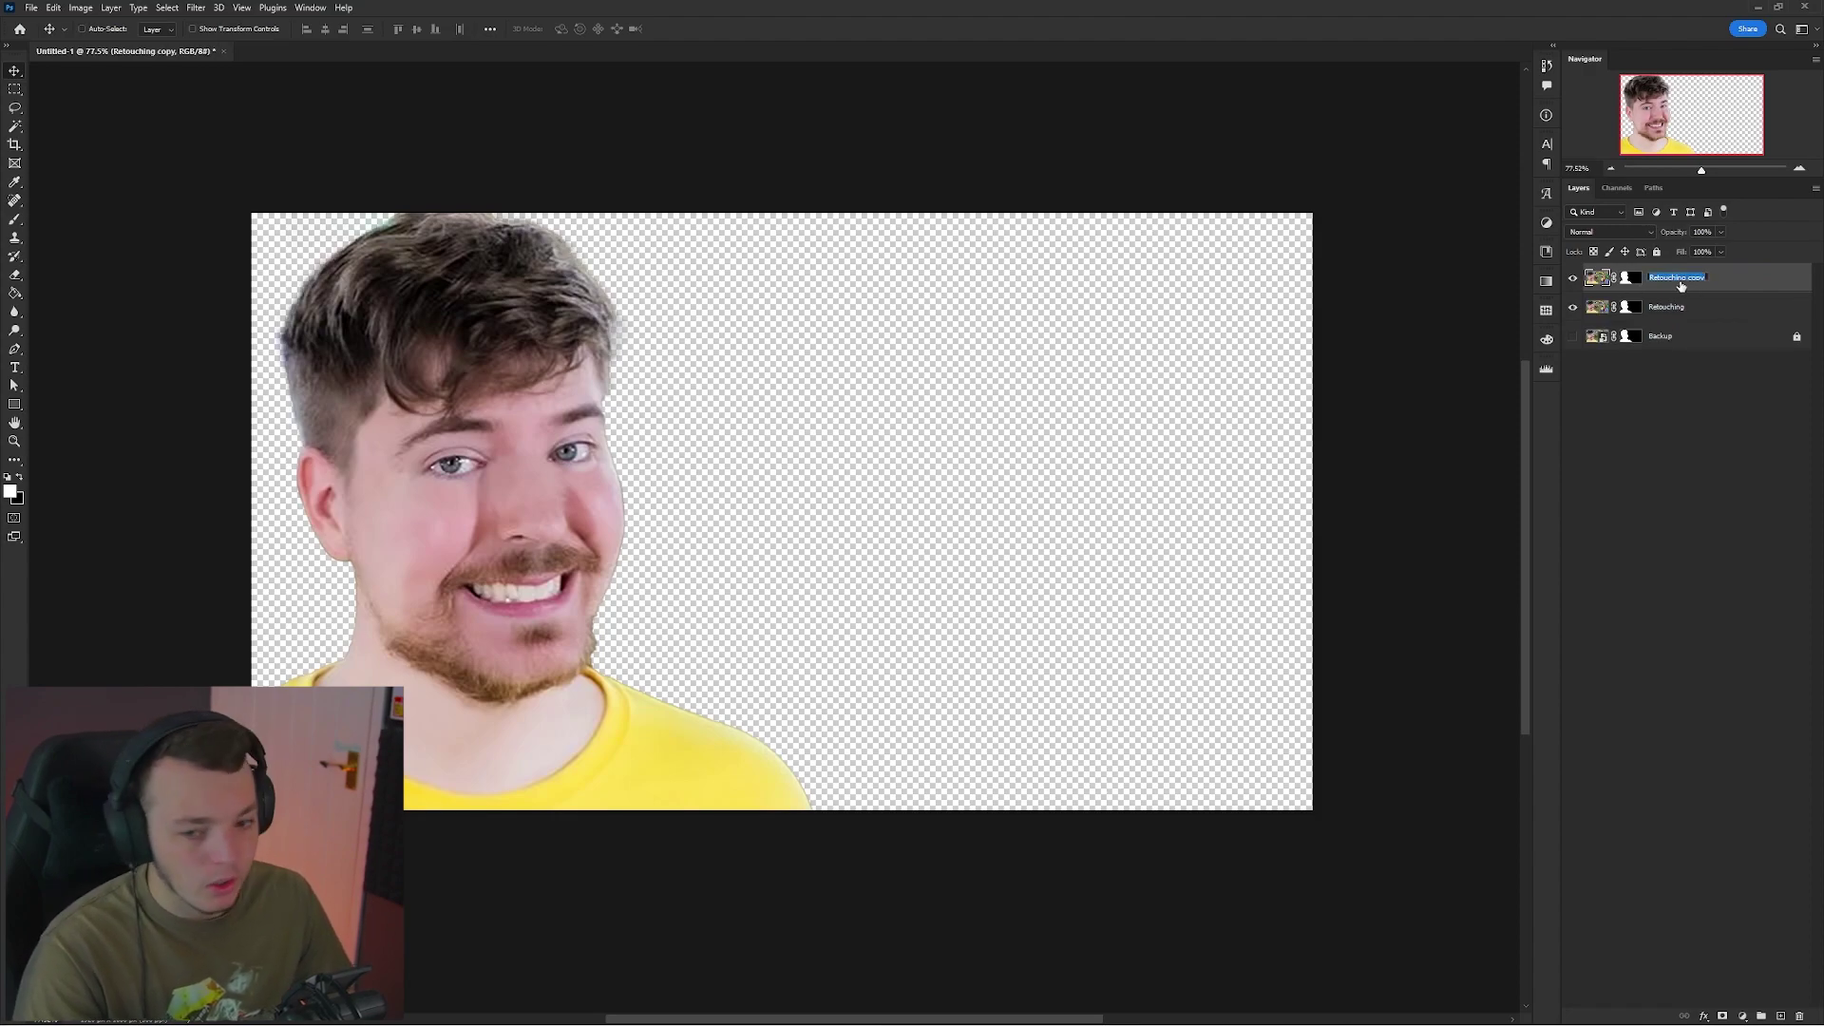
{"action": "type", "text": "CC"}
{"action": "key", "text": "Return"}
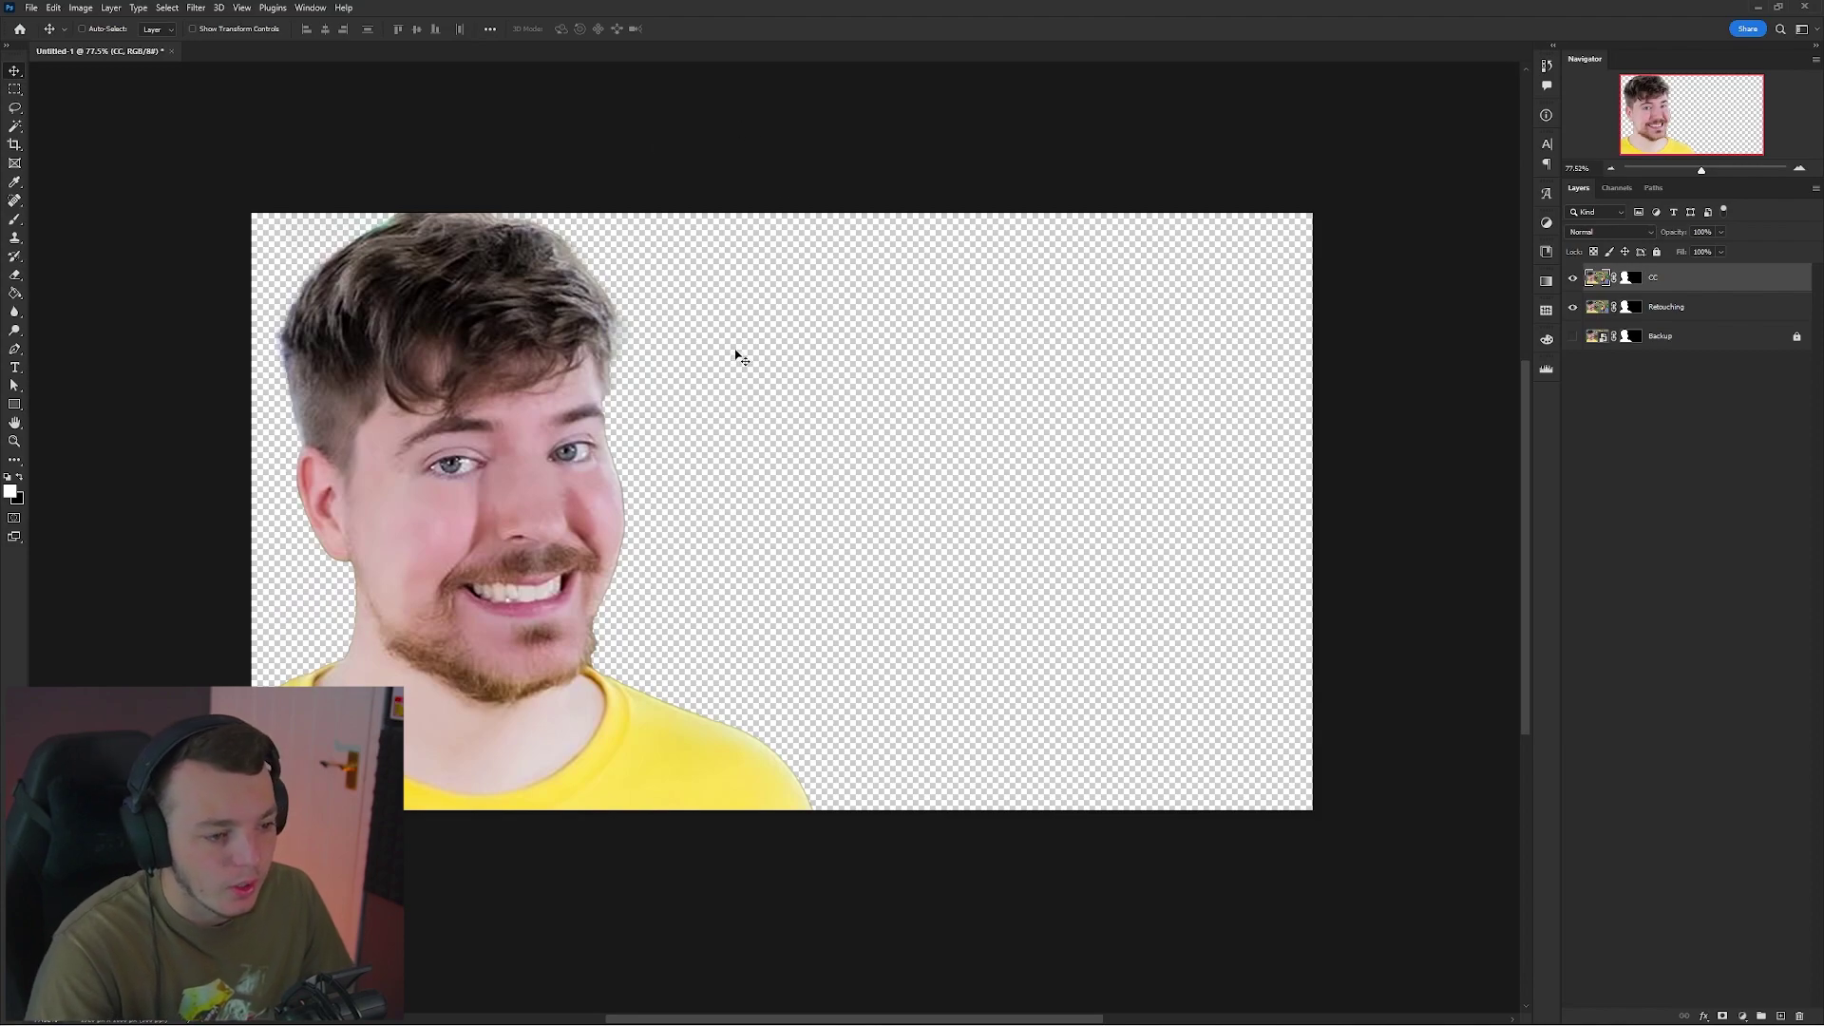
Open the Camera Raw Filter on the CC layer and set Contrast to +10 in the Basic adjustments.
{"action": "scroll", "coordinate": [737, 358], "scroll_direction": "up", "scroll_amount": 2}
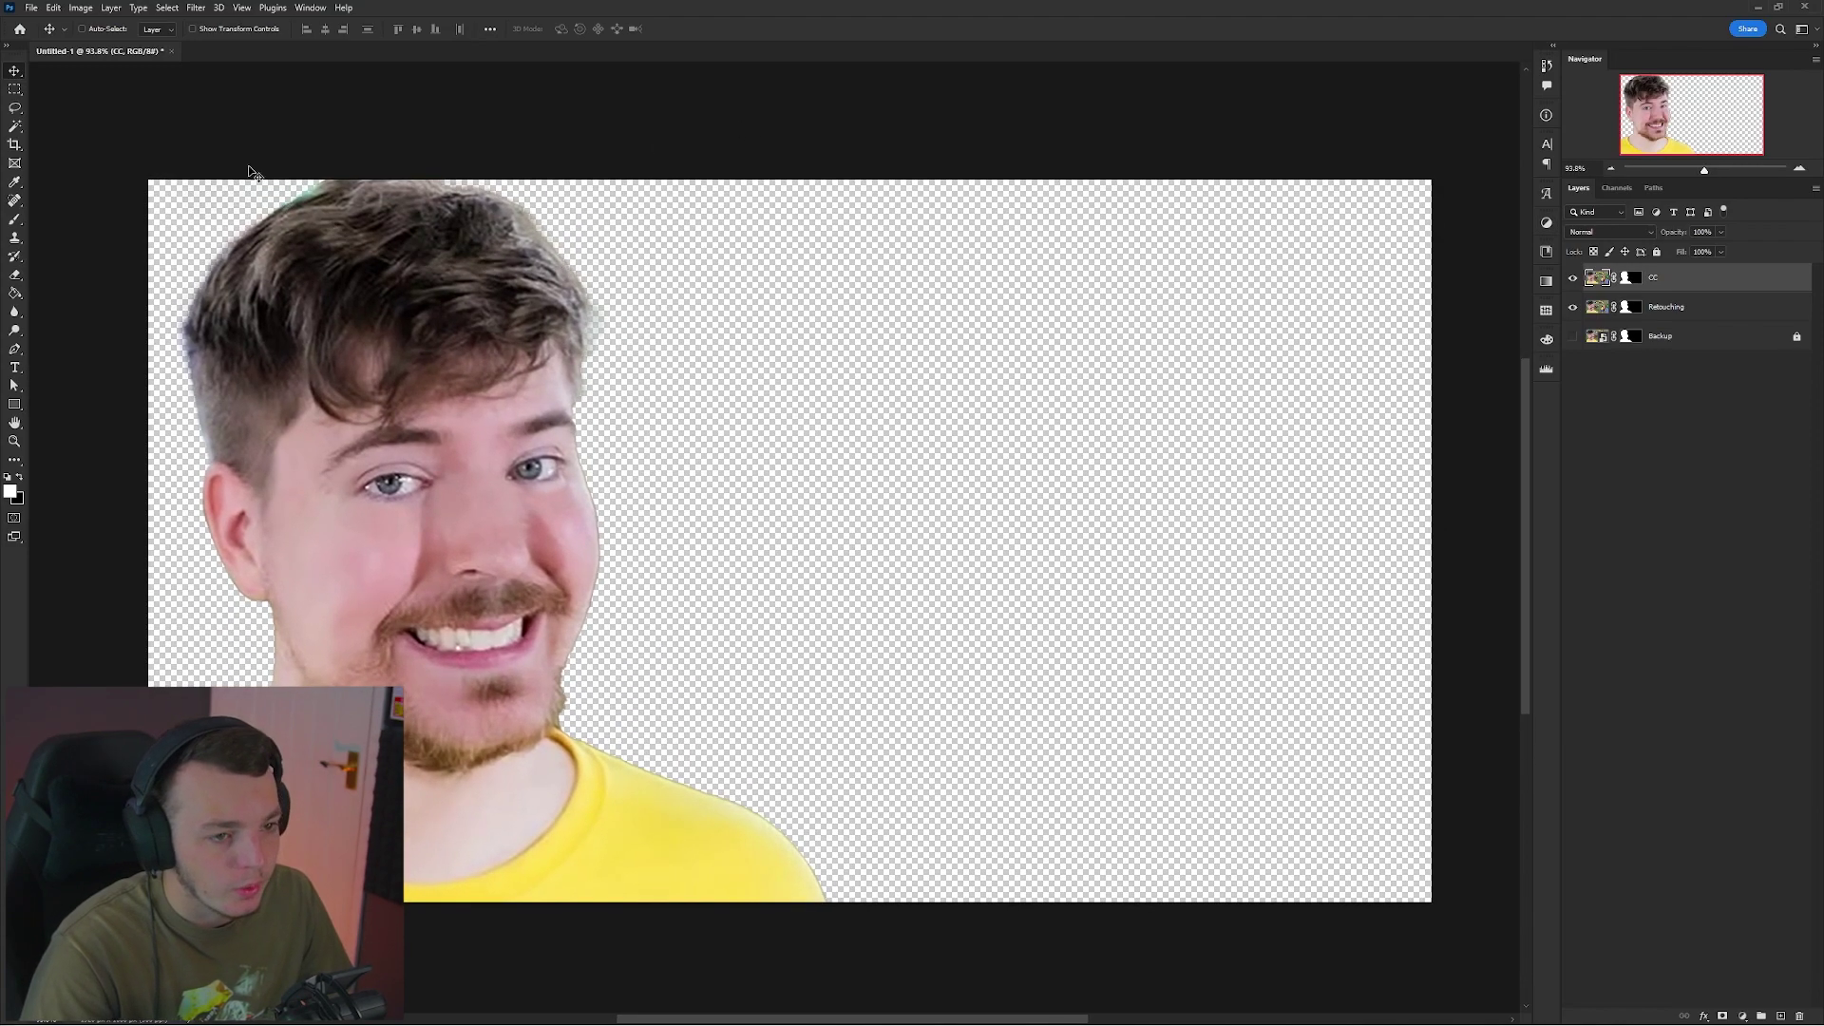
{"action": "left_click", "coordinate": [196, 8]}
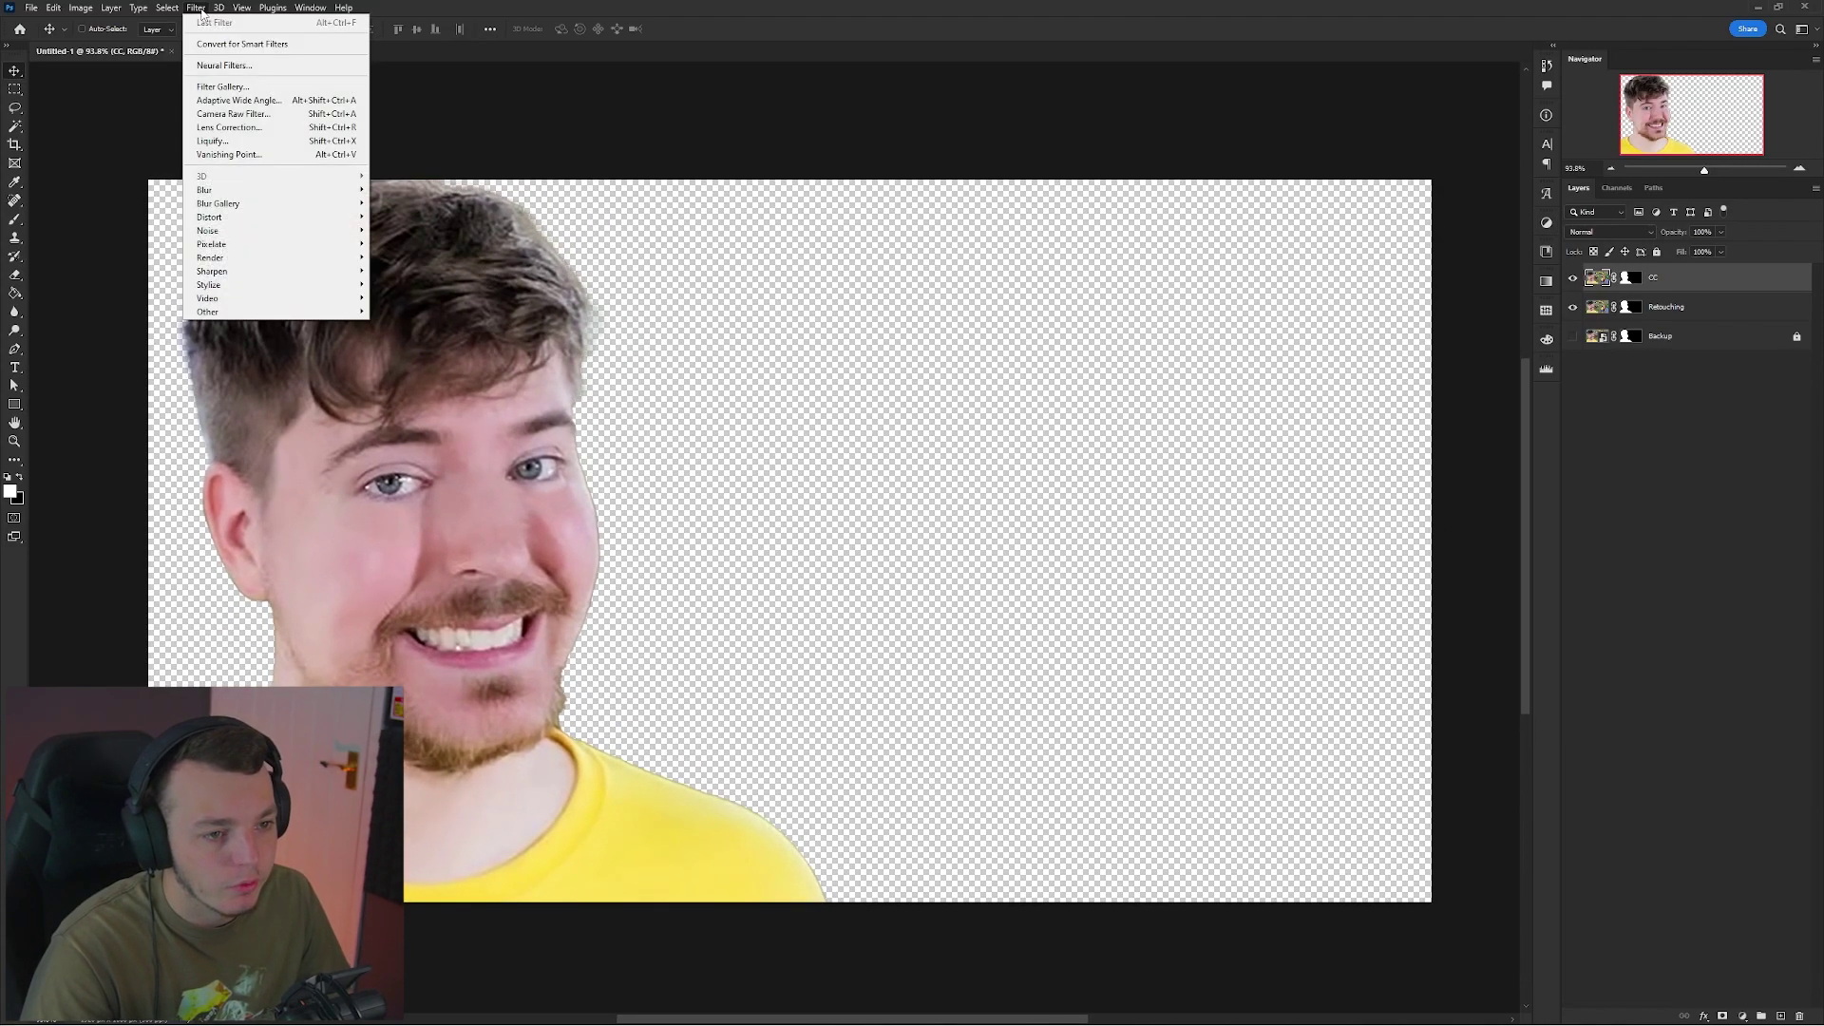
{"action": "left_click", "coordinate": [285, 115]}
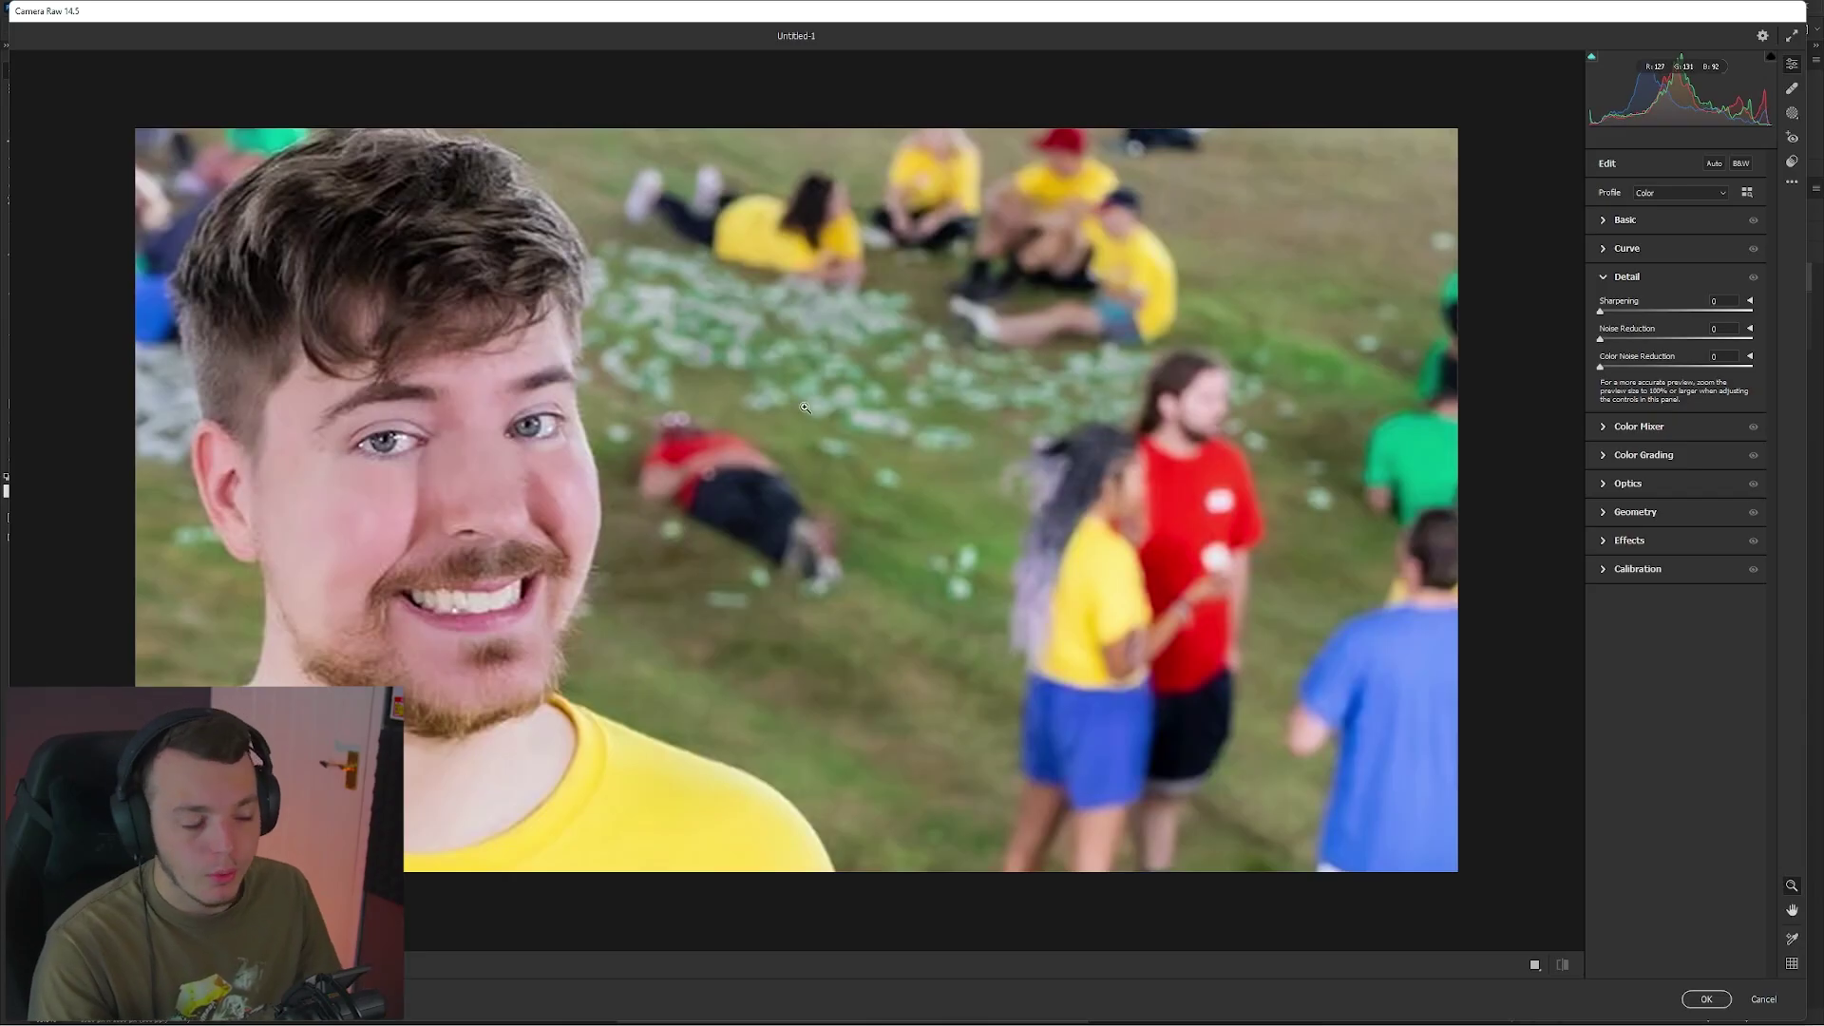
{"action": "left_click", "coordinate": [1603, 220]}
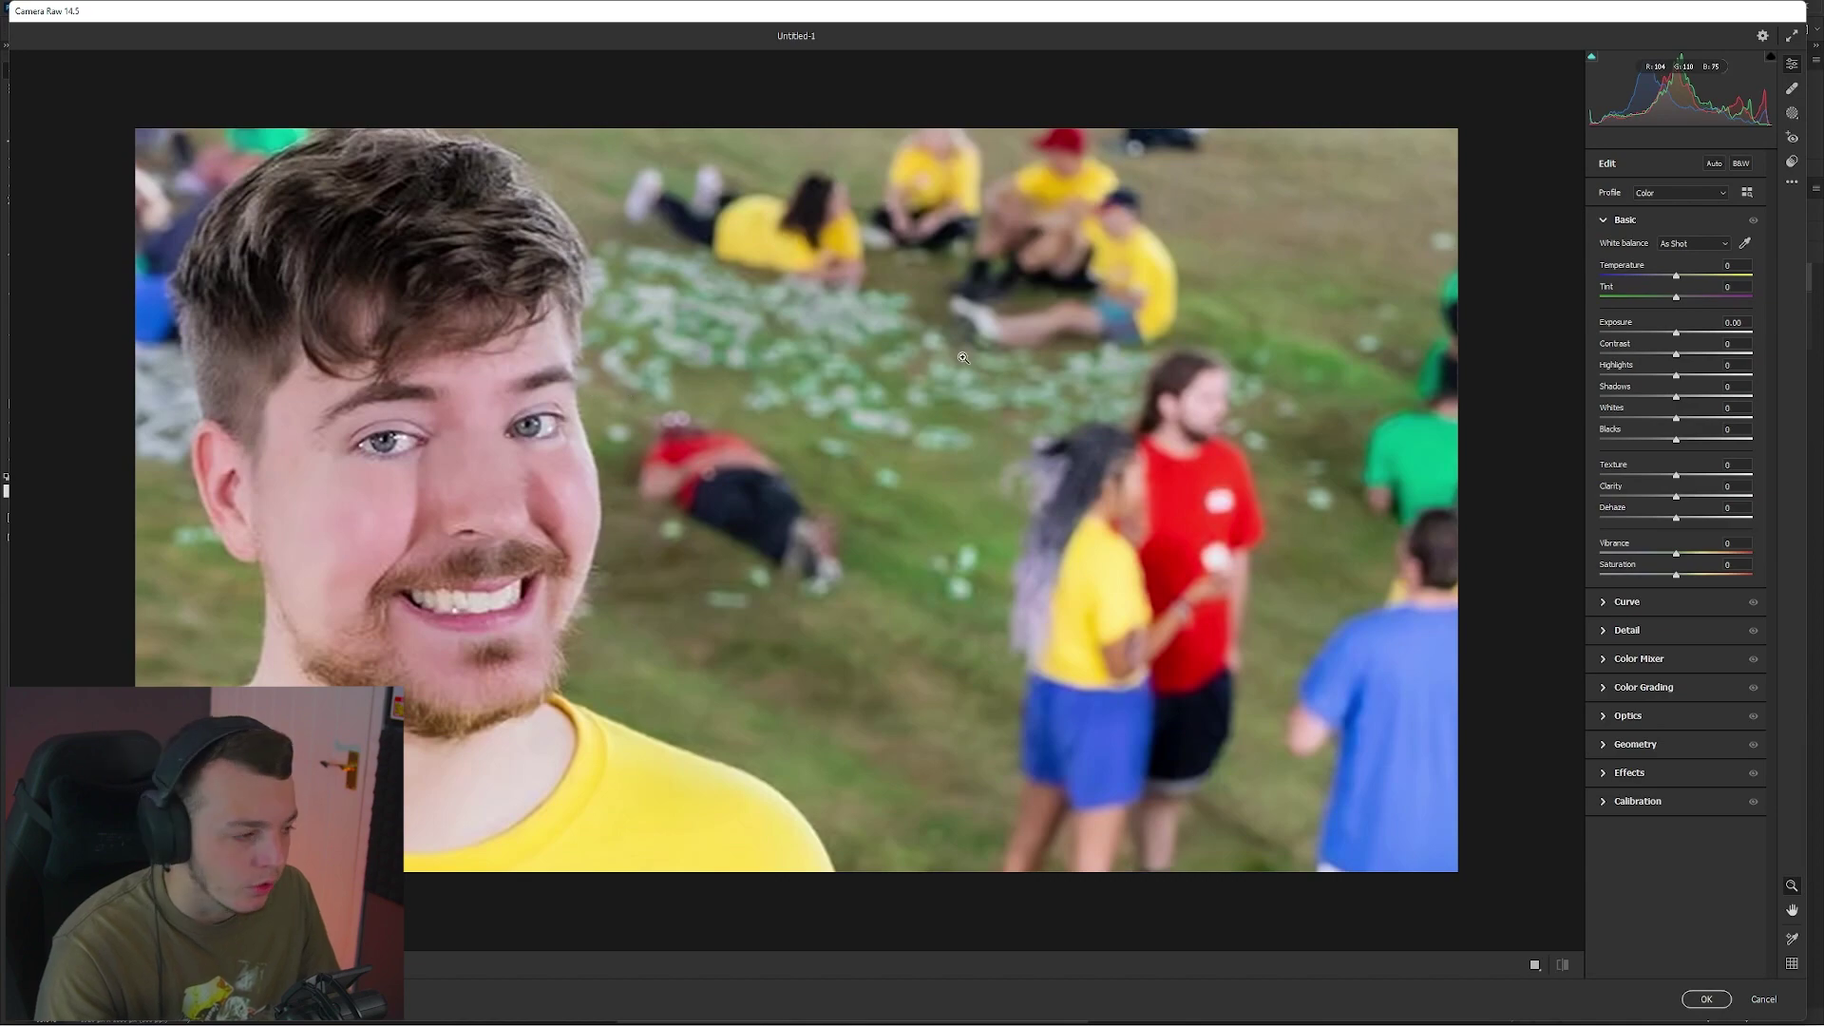
{"action": "left_click", "coordinate": [1686, 354]}
{"action": "left_click_drag", "start_coordinate": [1686, 354], "coordinate": [1683, 355]}
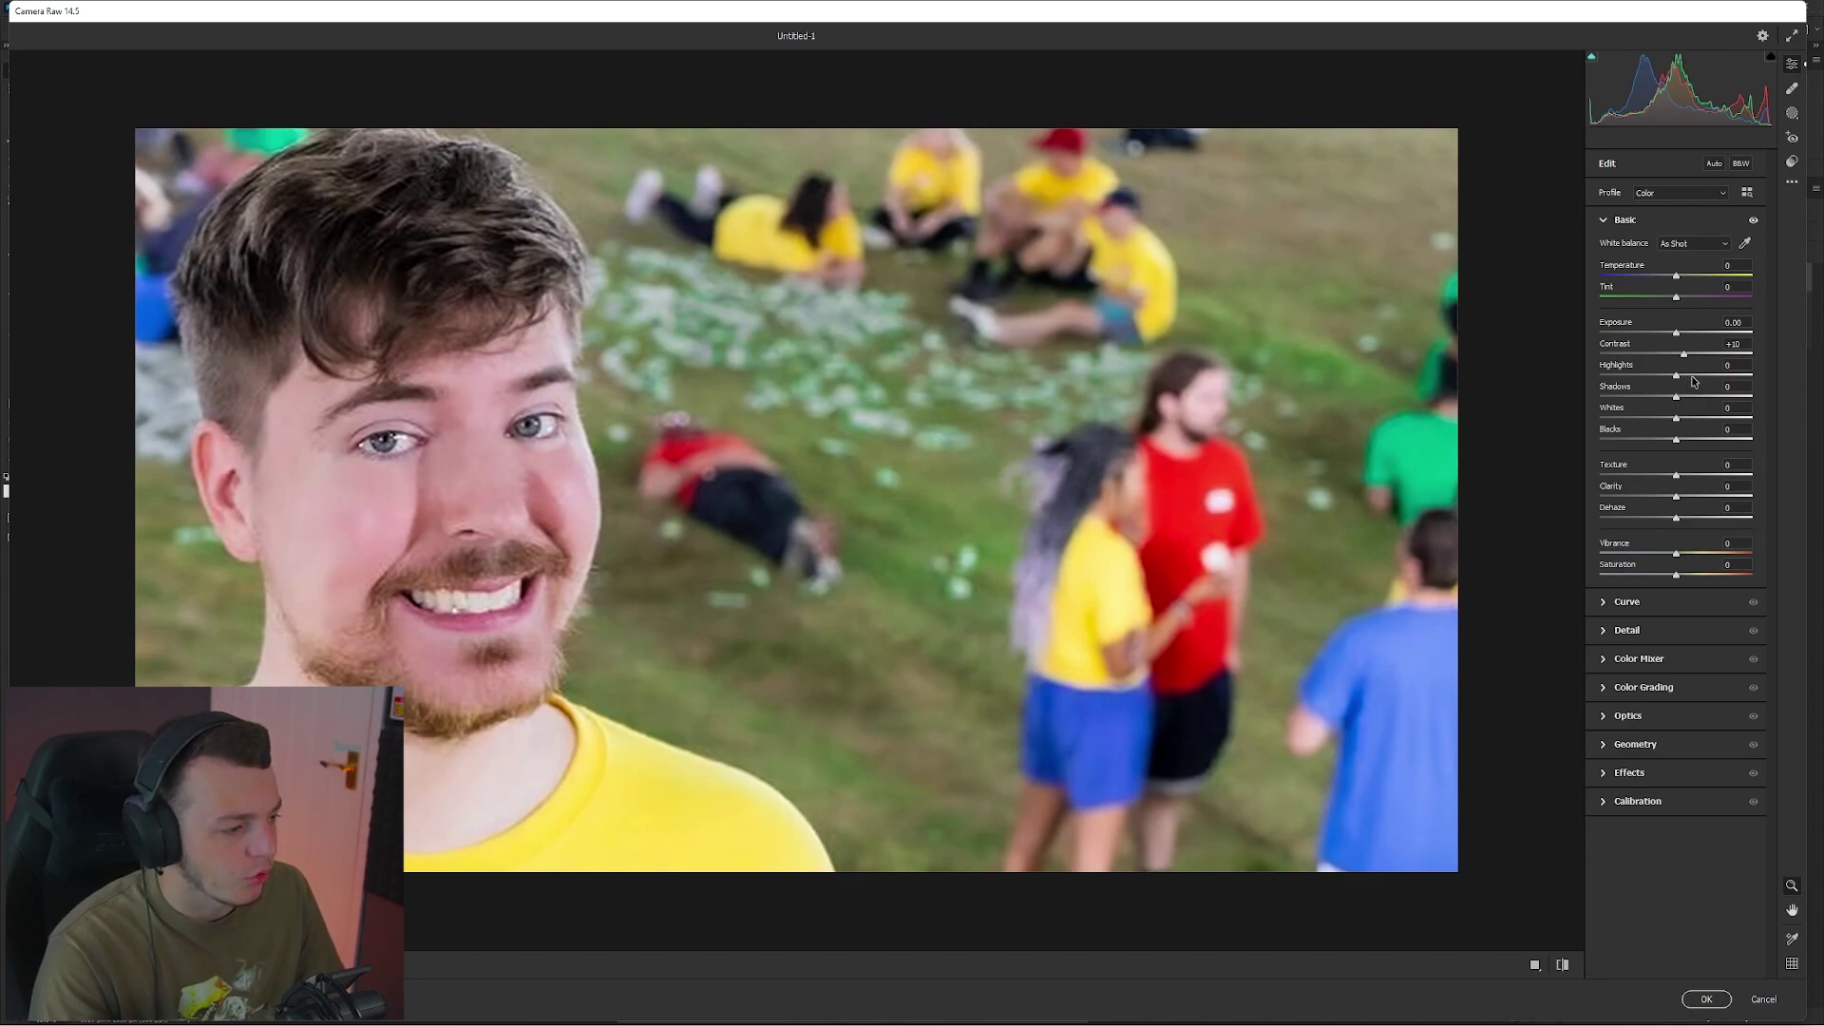
Cycle the Camera Raw before/after previews and examine the man's face in the side-by-side comparison.
{"action": "scroll", "coordinate": [1454, 820], "scroll_direction": "up", "scroll_amount": 2}
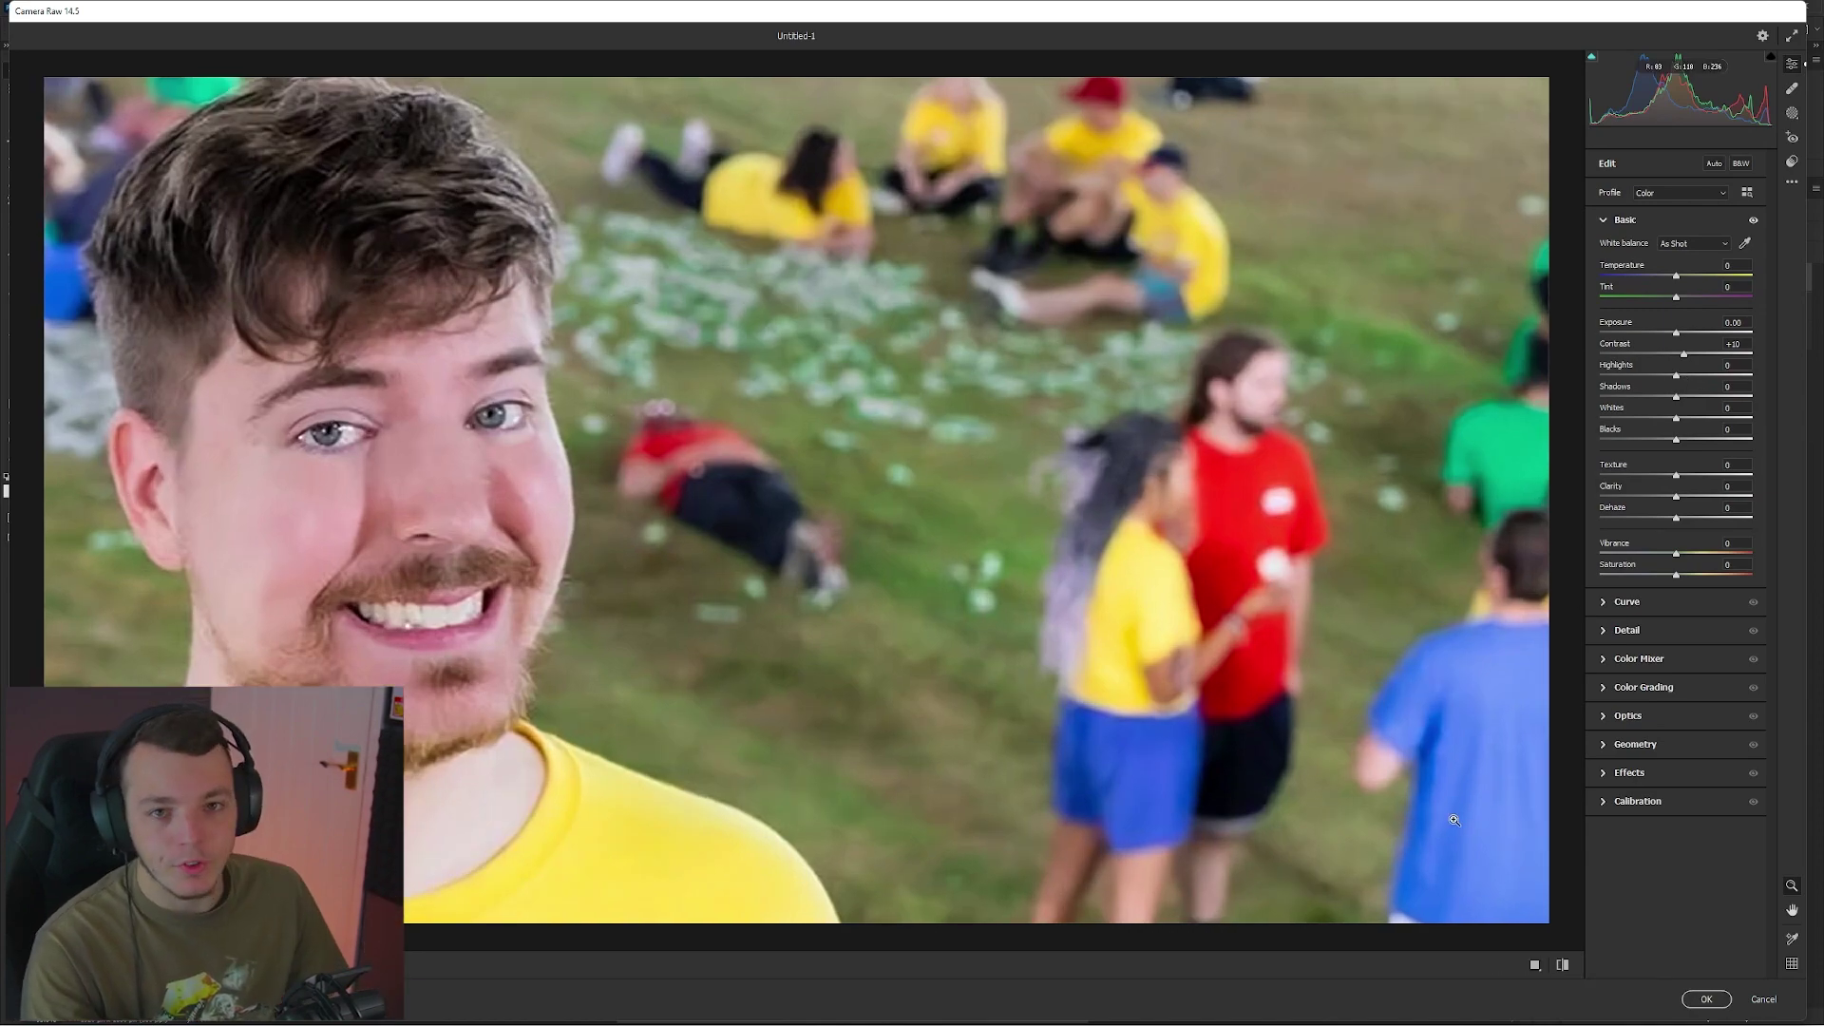
{"action": "left_click", "coordinate": [1533, 965]}
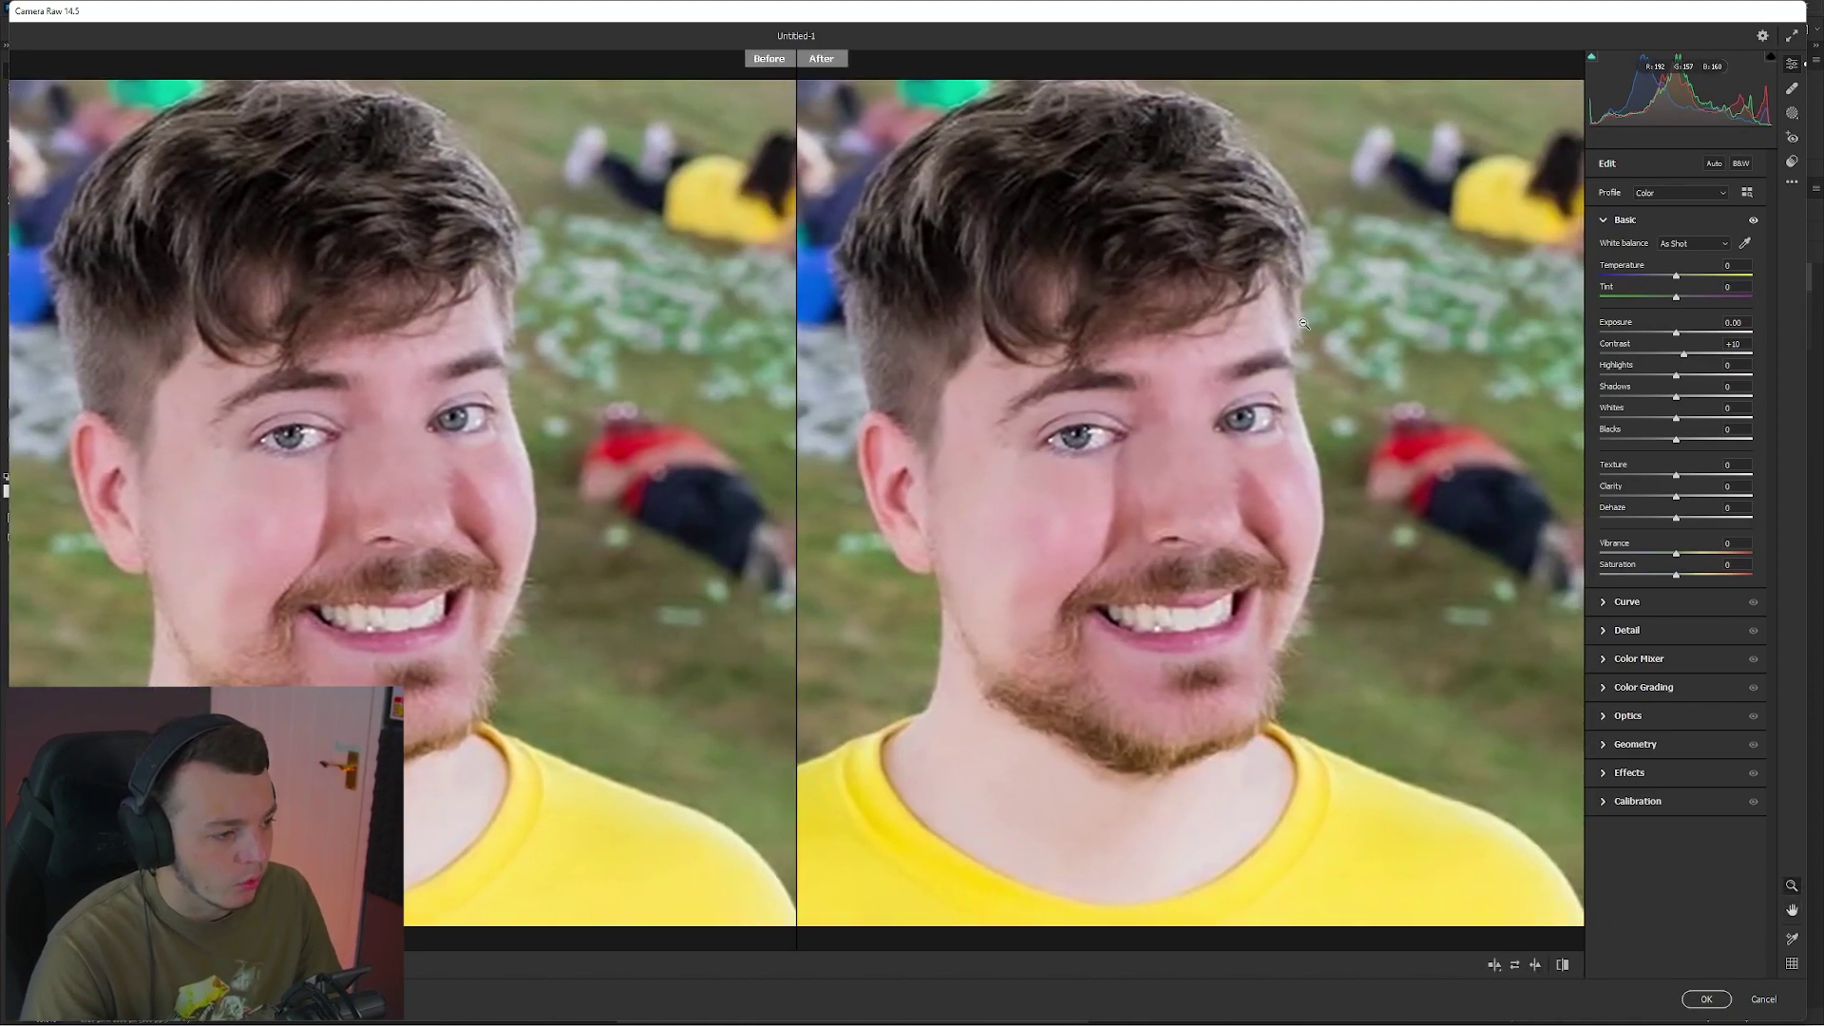
{"action": "key", "text": "ctrl+plus"}
{"action": "scroll", "coordinate": [1229, 371], "scroll_direction": "up", "scroll_amount": 1}
{"action": "left_click_drag", "start_coordinate": [1229, 371], "coordinate": [1226, 399]}
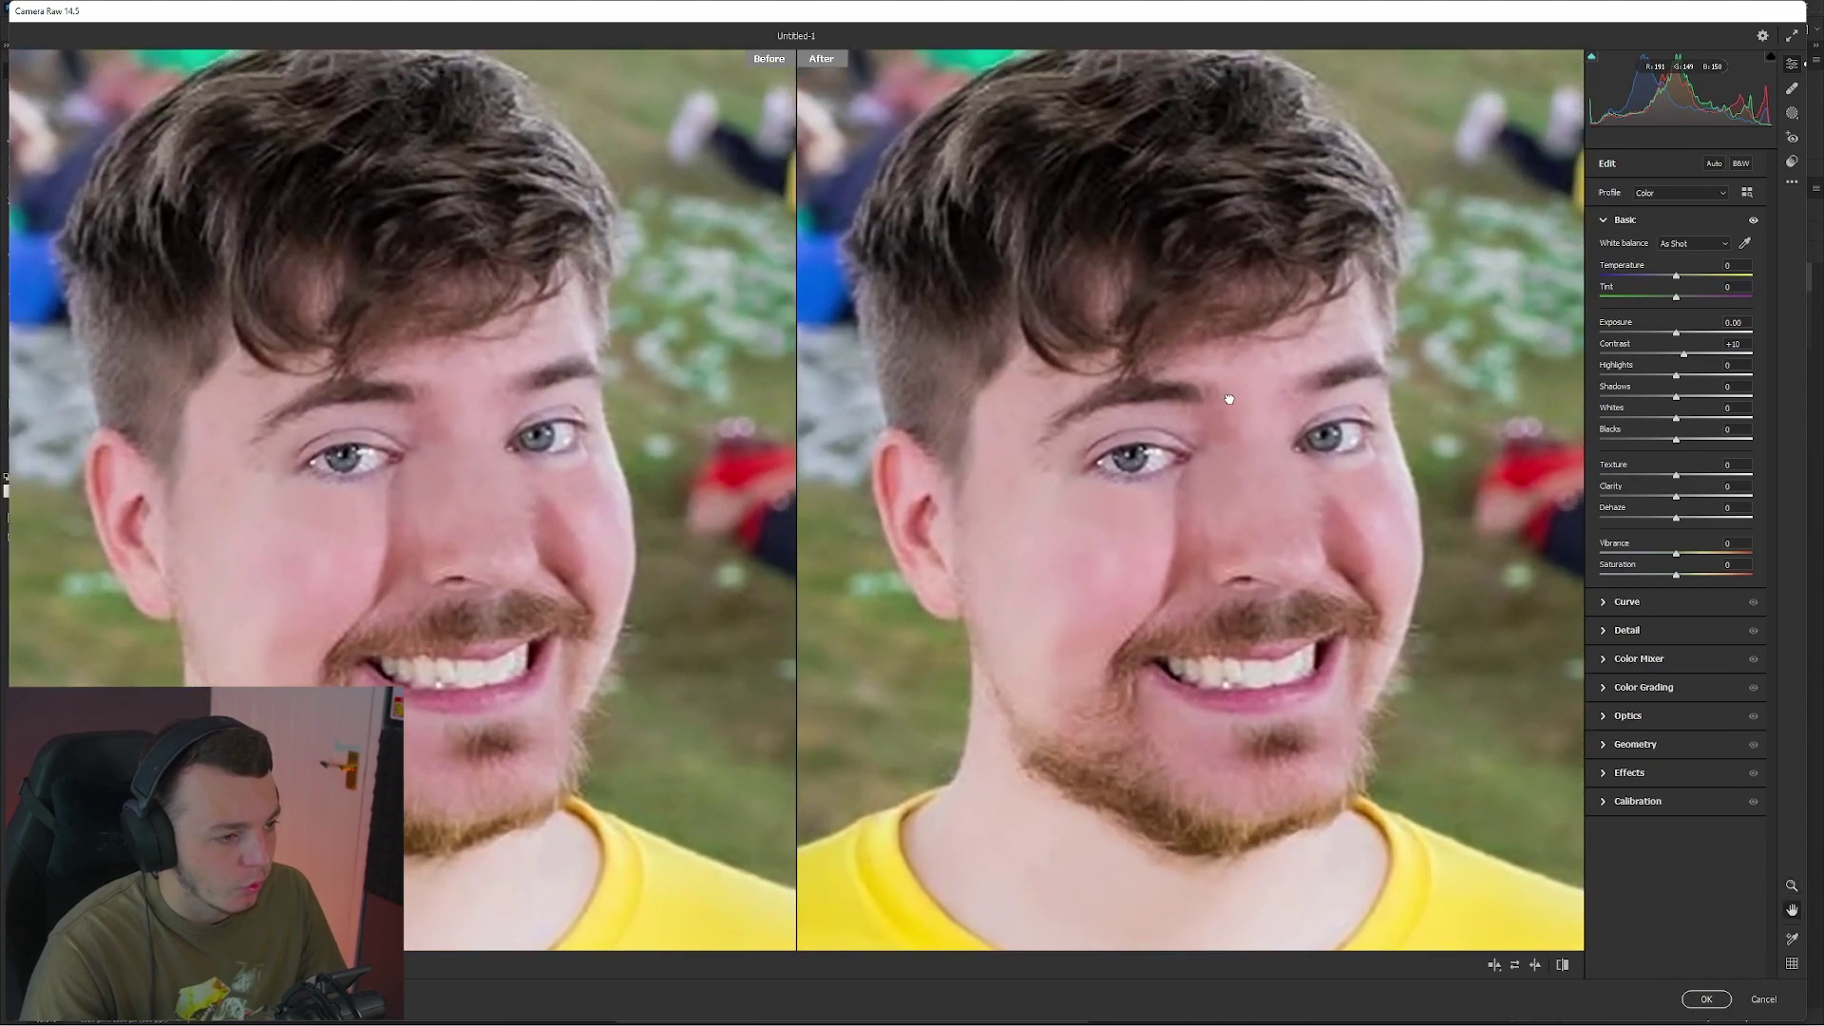
{"action": "left_click", "coordinate": [1495, 966]}
{"action": "left_click", "coordinate": [1496, 966]}
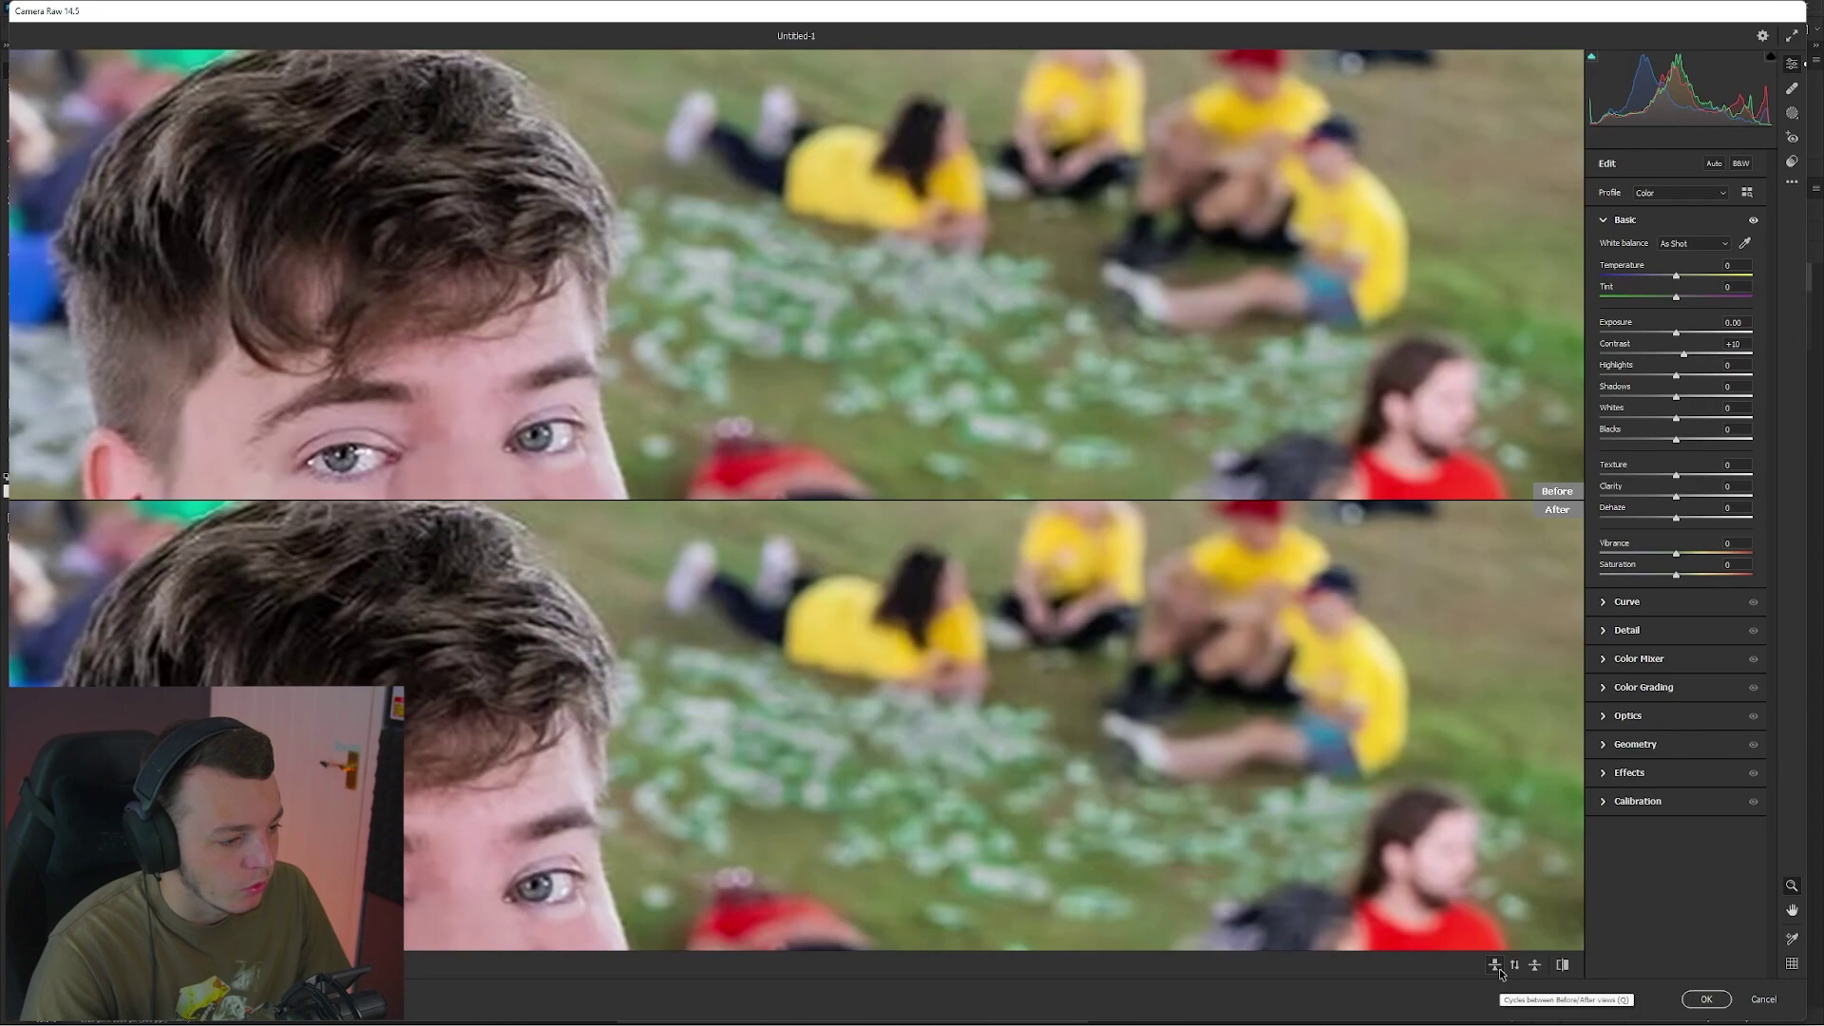
{"action": "left_click", "coordinate": [1495, 966]}
{"action": "left_click", "coordinate": [1493, 966]}
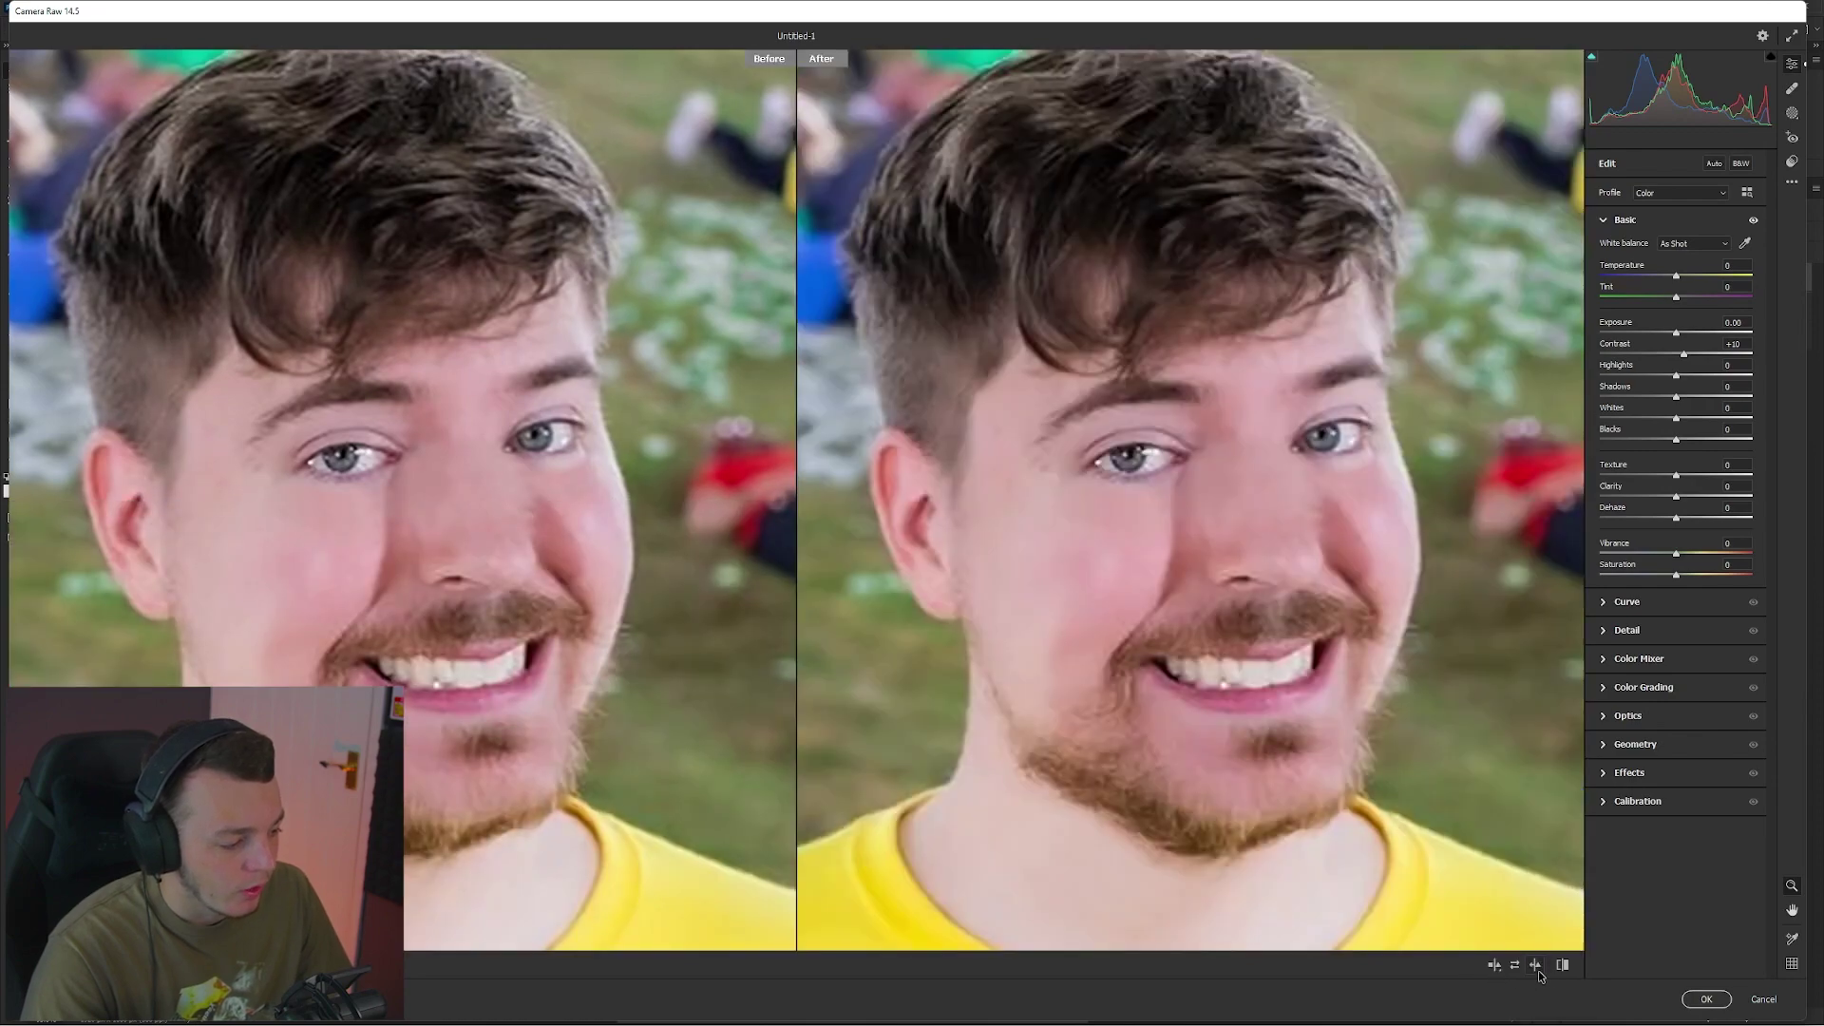
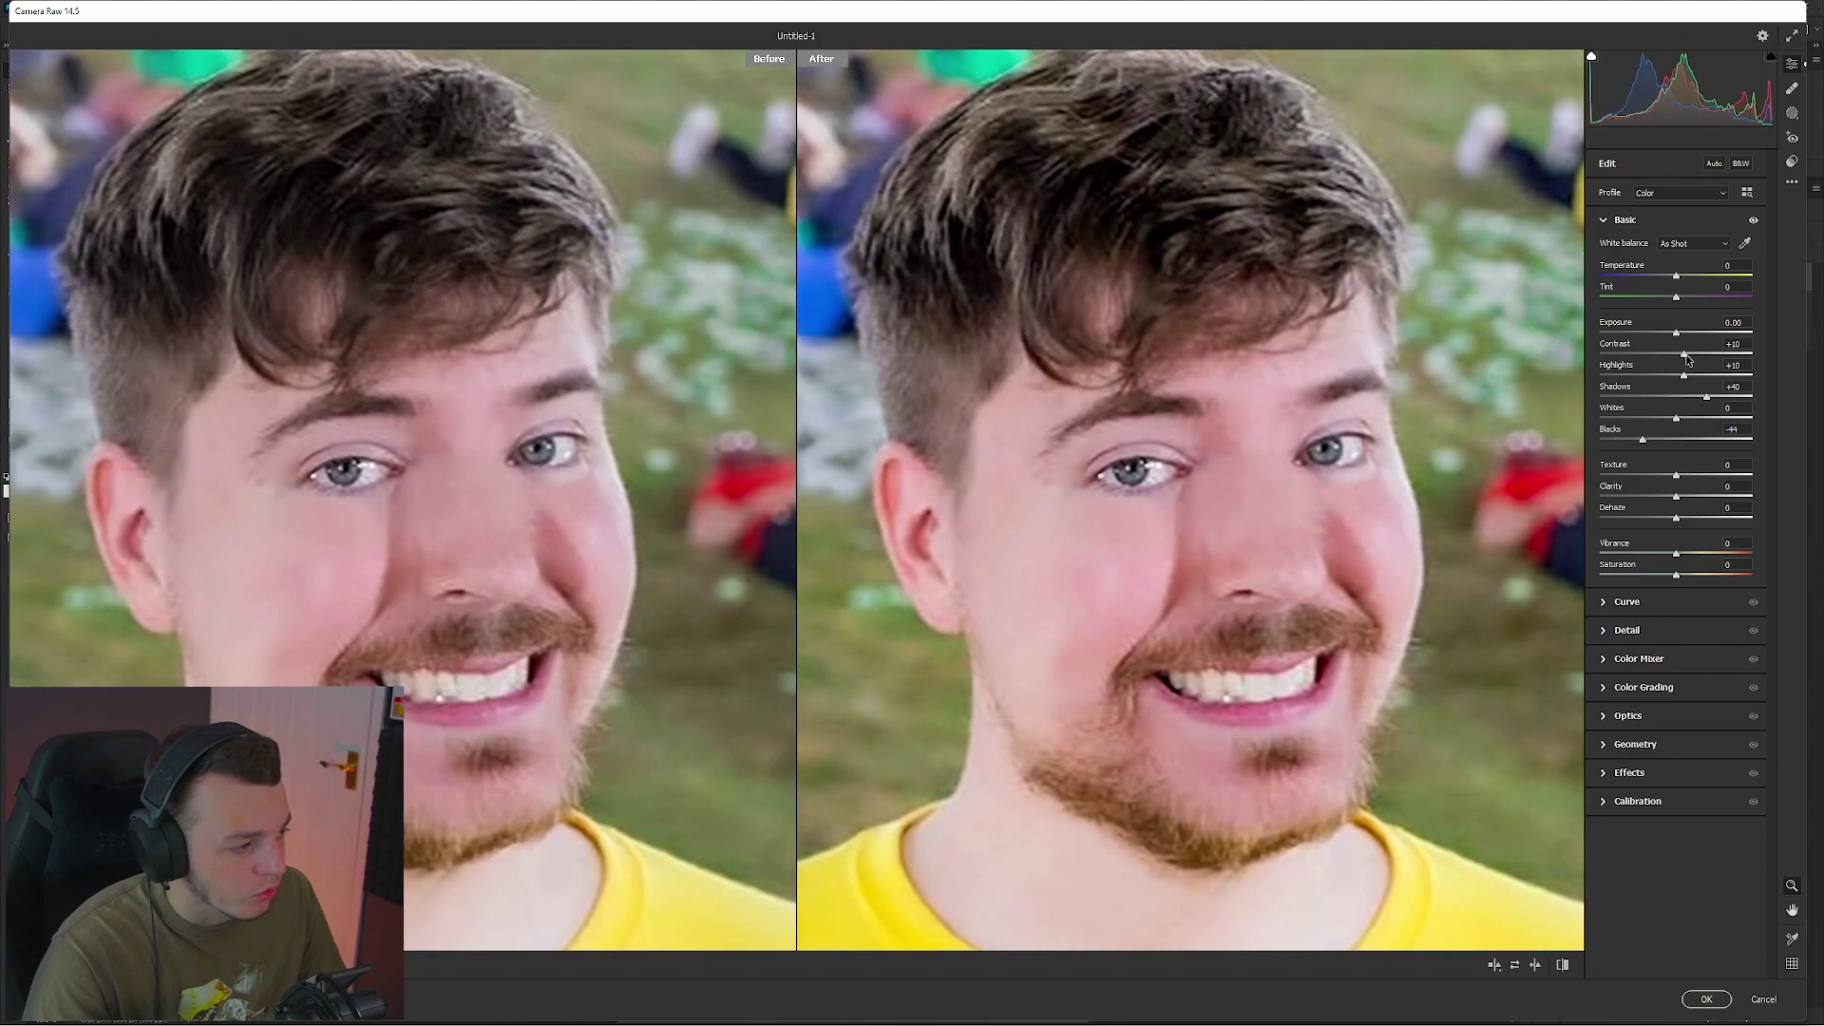
Set Contrast to +44 in the Basic adjustments and check its effect on the man's face.
{"action": "left_click_drag", "start_coordinate": [1685, 355], "coordinate": [1710, 356]}
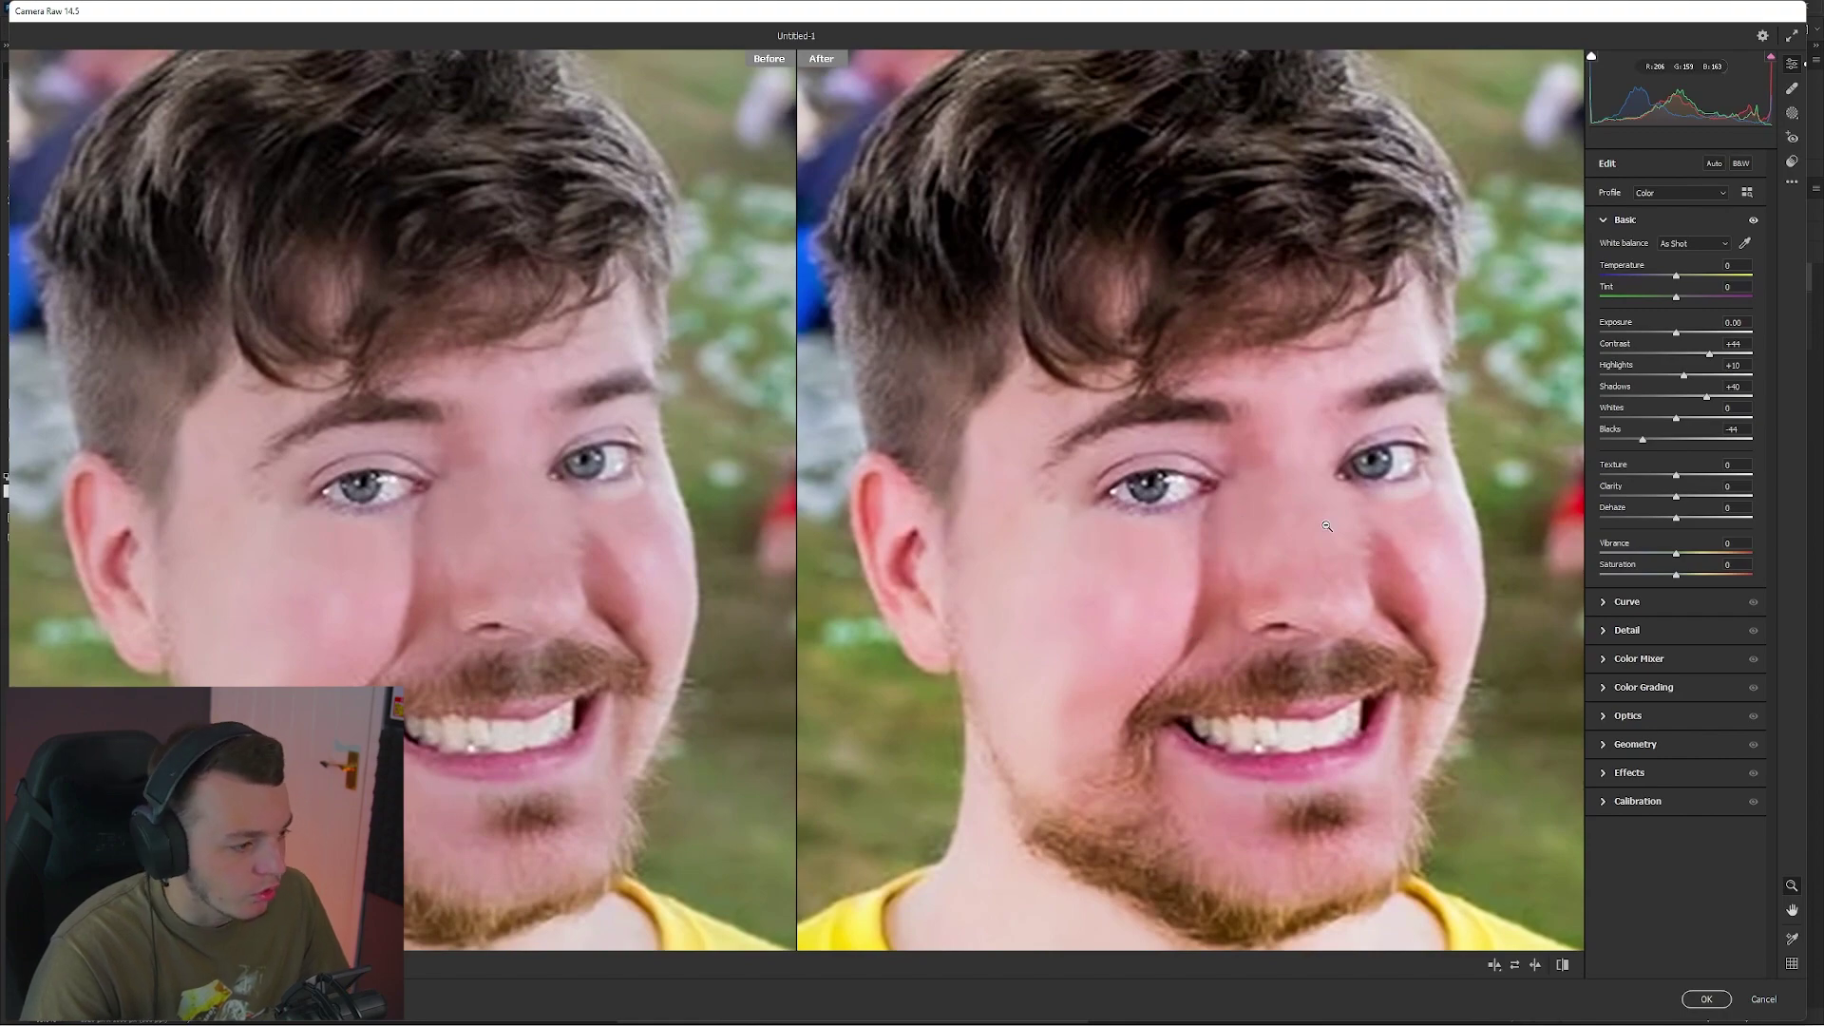
{"action": "scroll", "coordinate": [1209, 334], "scroll_direction": "down", "scroll_amount": 5}
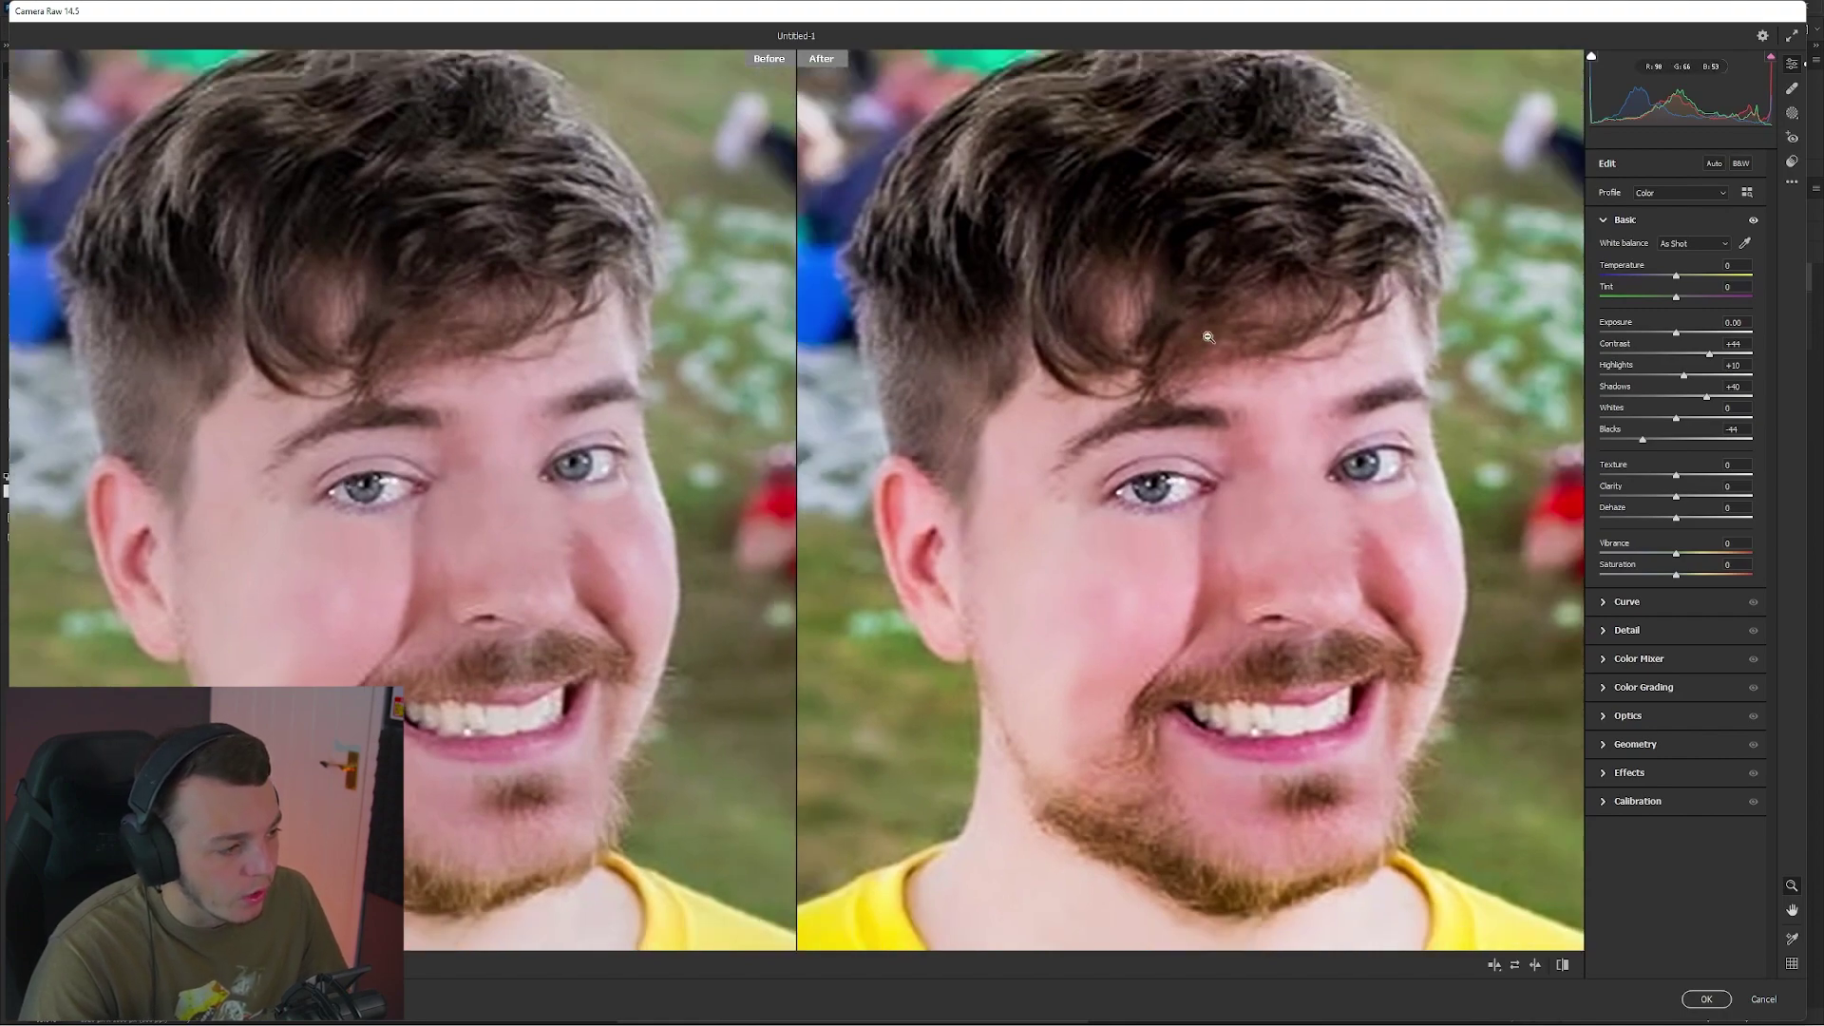
{"action": "scroll", "coordinate": [1128, 438], "scroll_direction": "up", "scroll_amount": 4}
{"action": "scroll", "coordinate": [1128, 437], "scroll_direction": "down", "scroll_amount": 1}
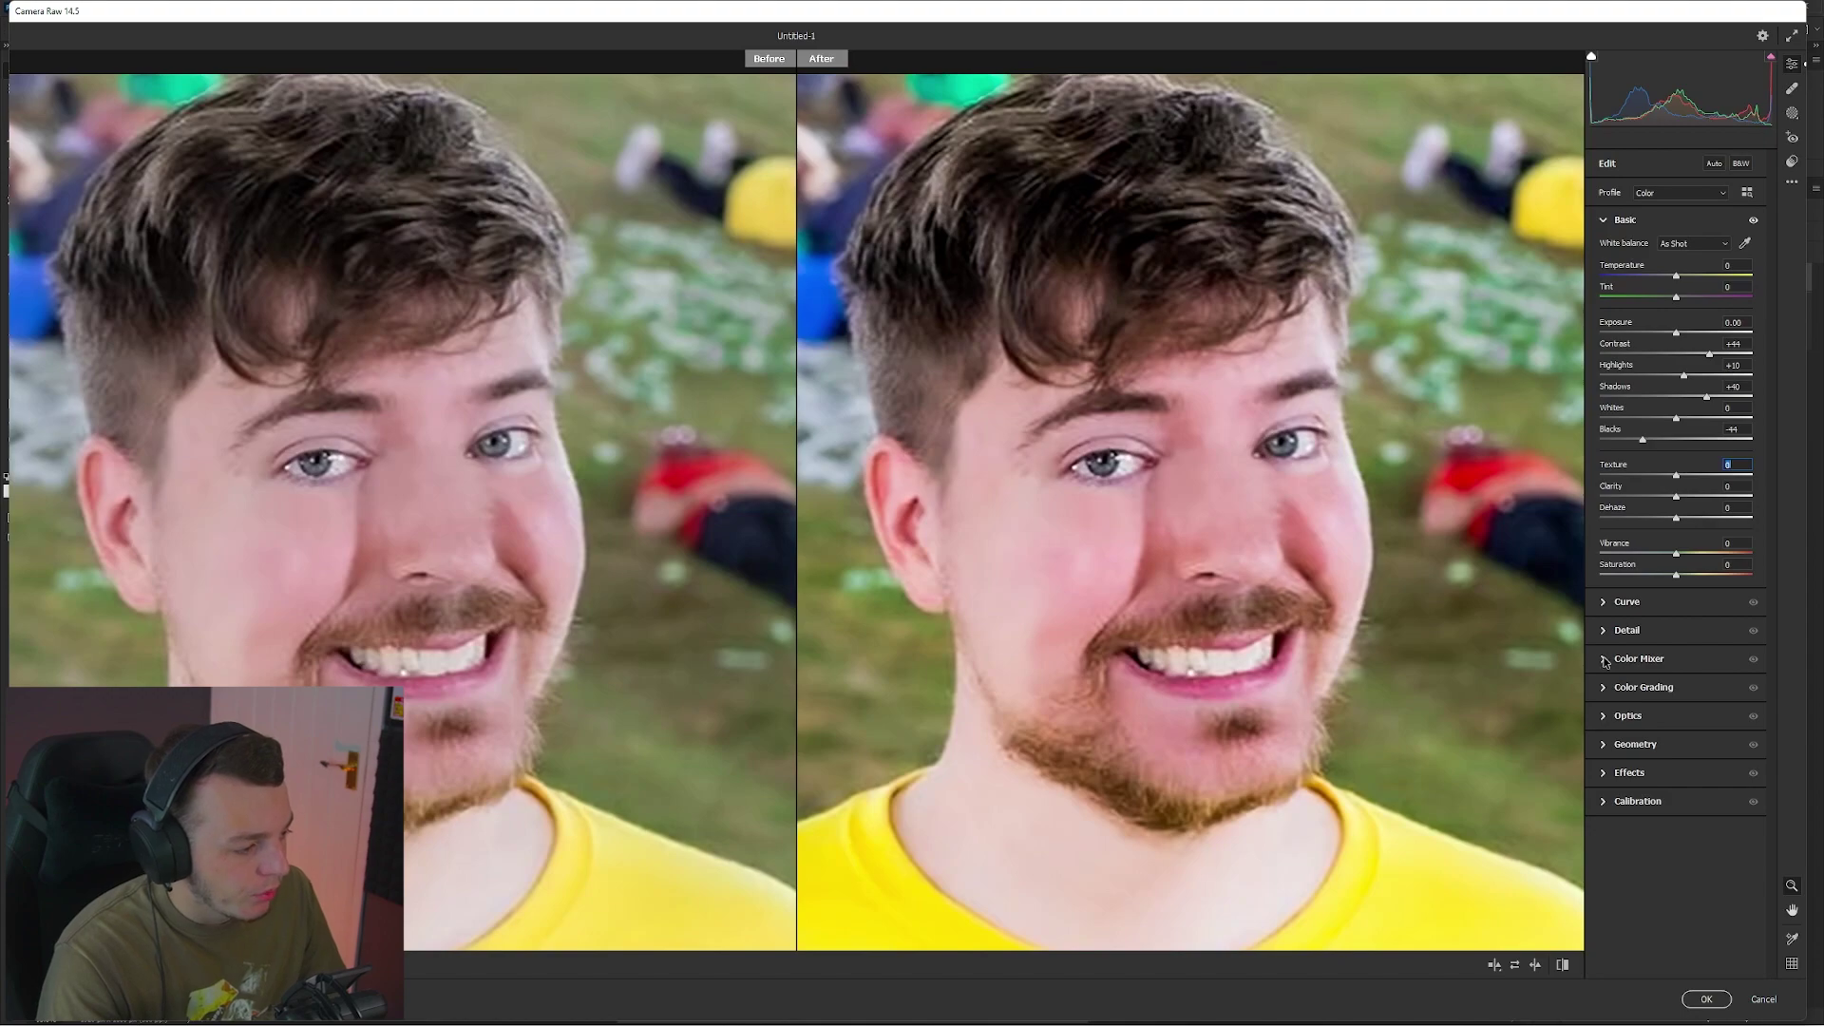
Set the Reds hue to +20 in the HSL Color Mixer to take the pink out of the skin.
{"action": "left_click", "coordinate": [1605, 660]}
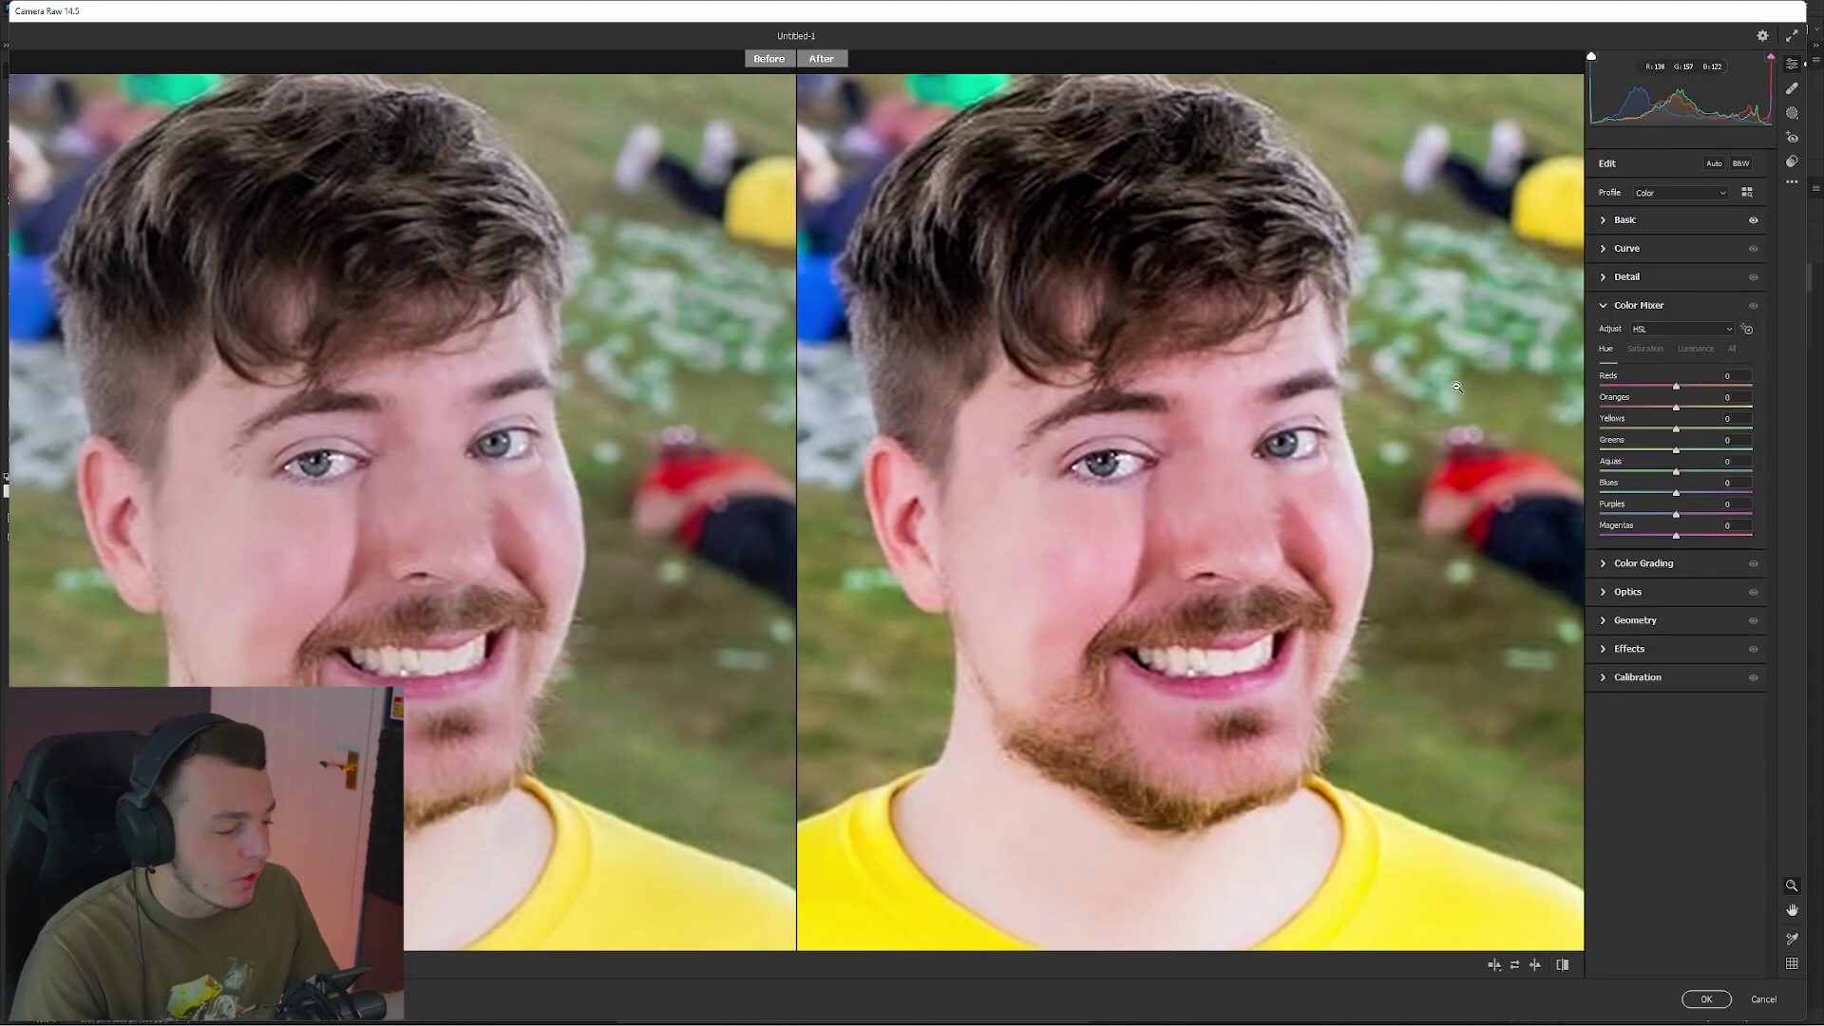
{"action": "scroll", "coordinate": [1161, 378], "scroll_direction": "down", "scroll_amount": 1}
{"action": "scroll", "coordinate": [1161, 377], "scroll_direction": "down", "scroll_amount": 2}
{"action": "left_click_drag", "start_coordinate": [1161, 380], "coordinate": [1033, 397]}
{"action": "scroll", "coordinate": [1140, 404], "scroll_direction": "up", "scroll_amount": 2}
{"action": "left_click_drag", "start_coordinate": [1235, 418], "coordinate": [1347, 426]}
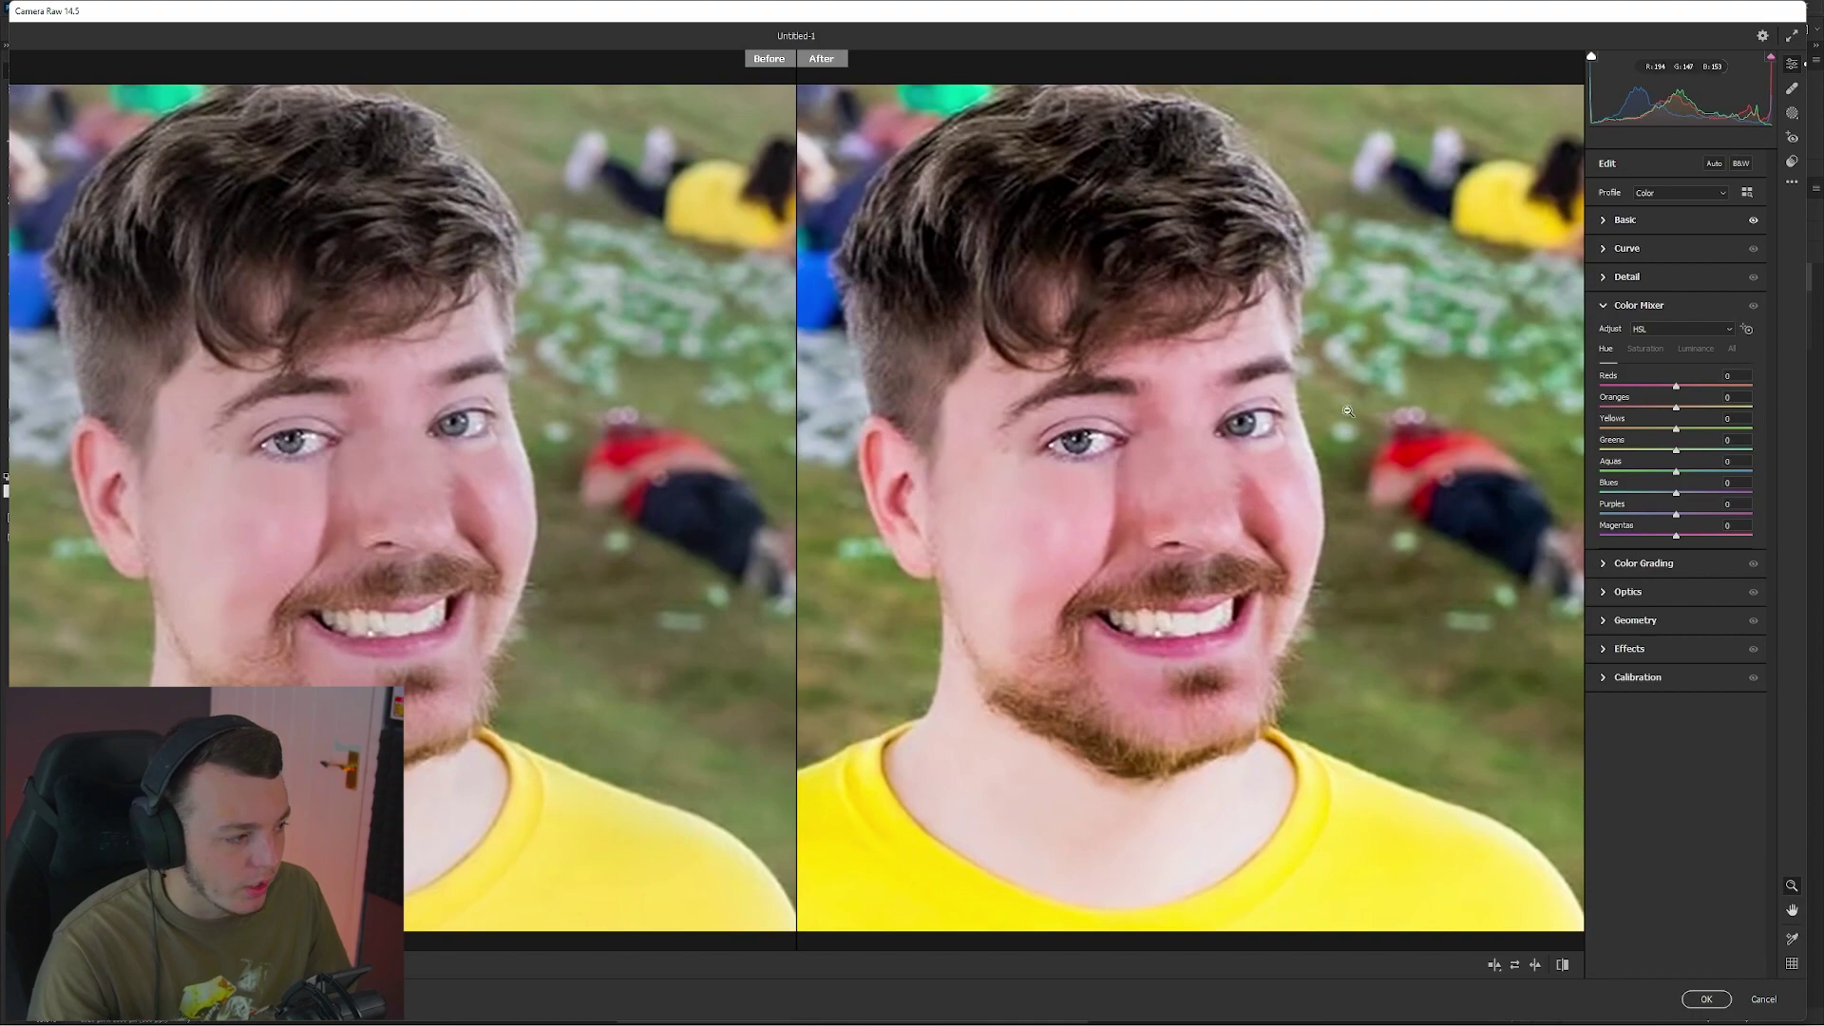
{"action": "left_click_drag", "start_coordinate": [1676, 387], "coordinate": [1693, 390]}
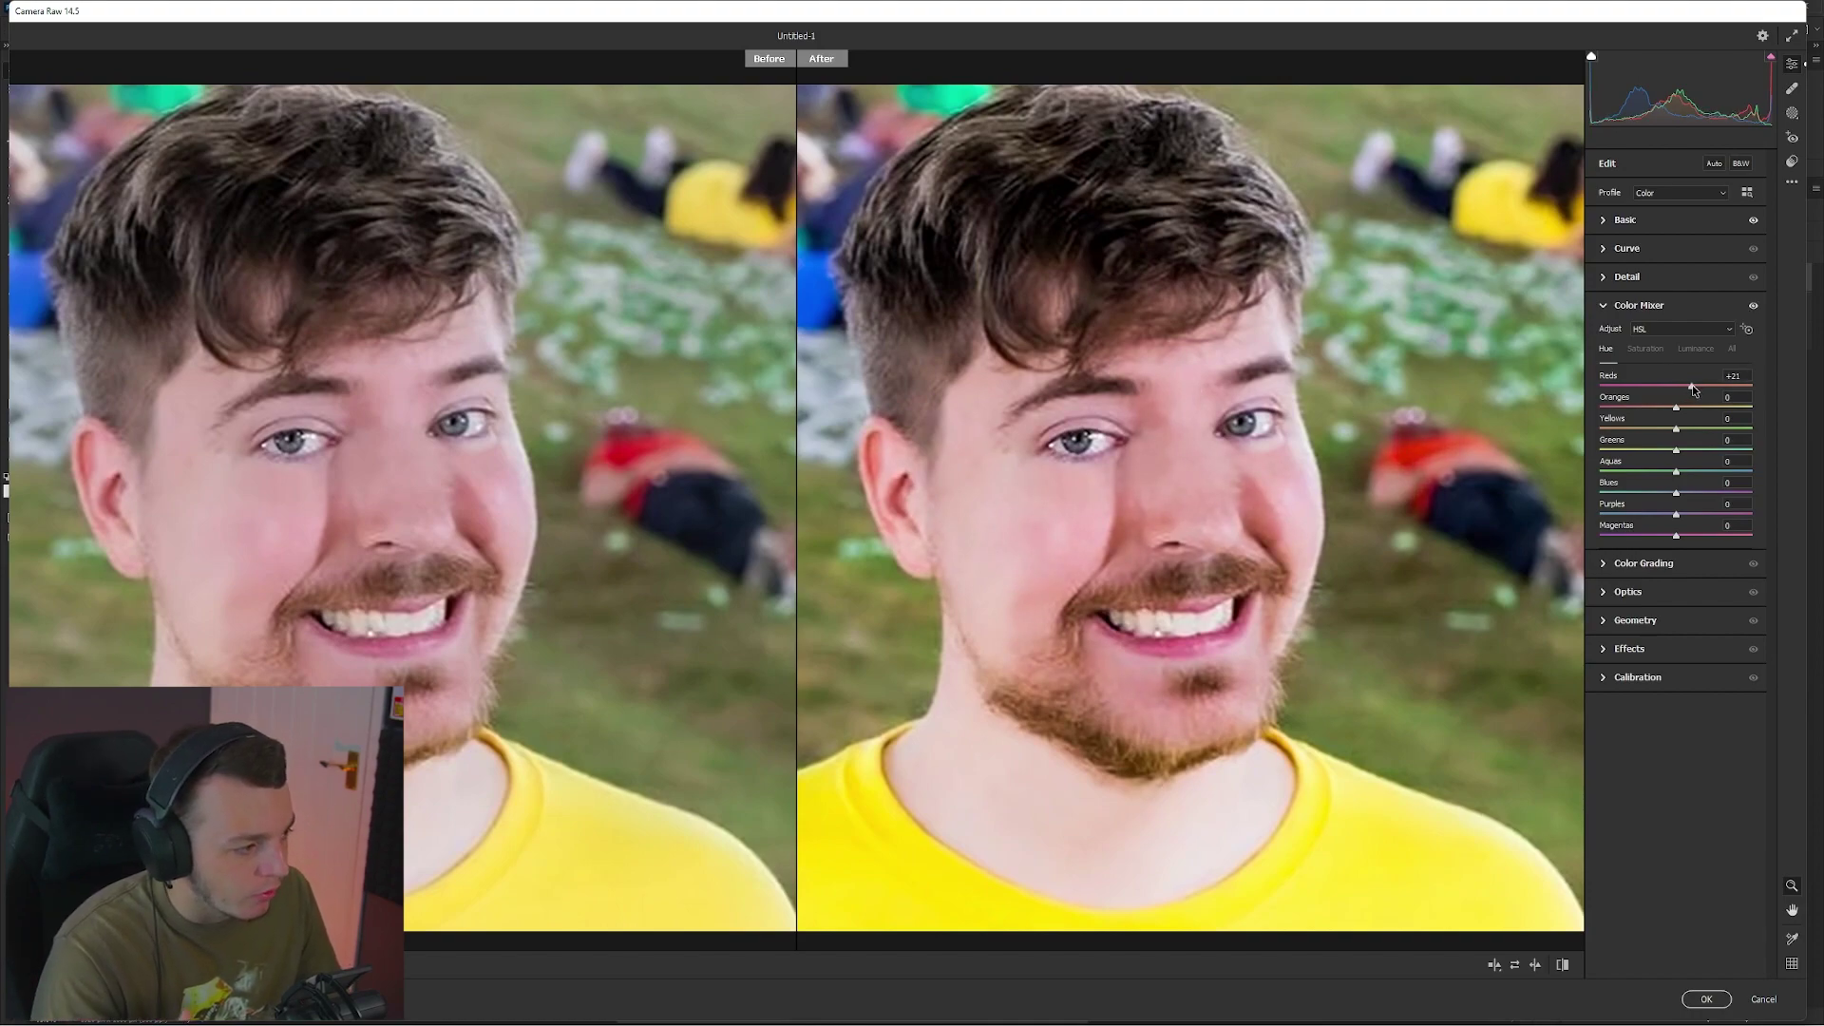
{"action": "left_click_drag", "start_coordinate": [1696, 391], "coordinate": [1758, 389]}
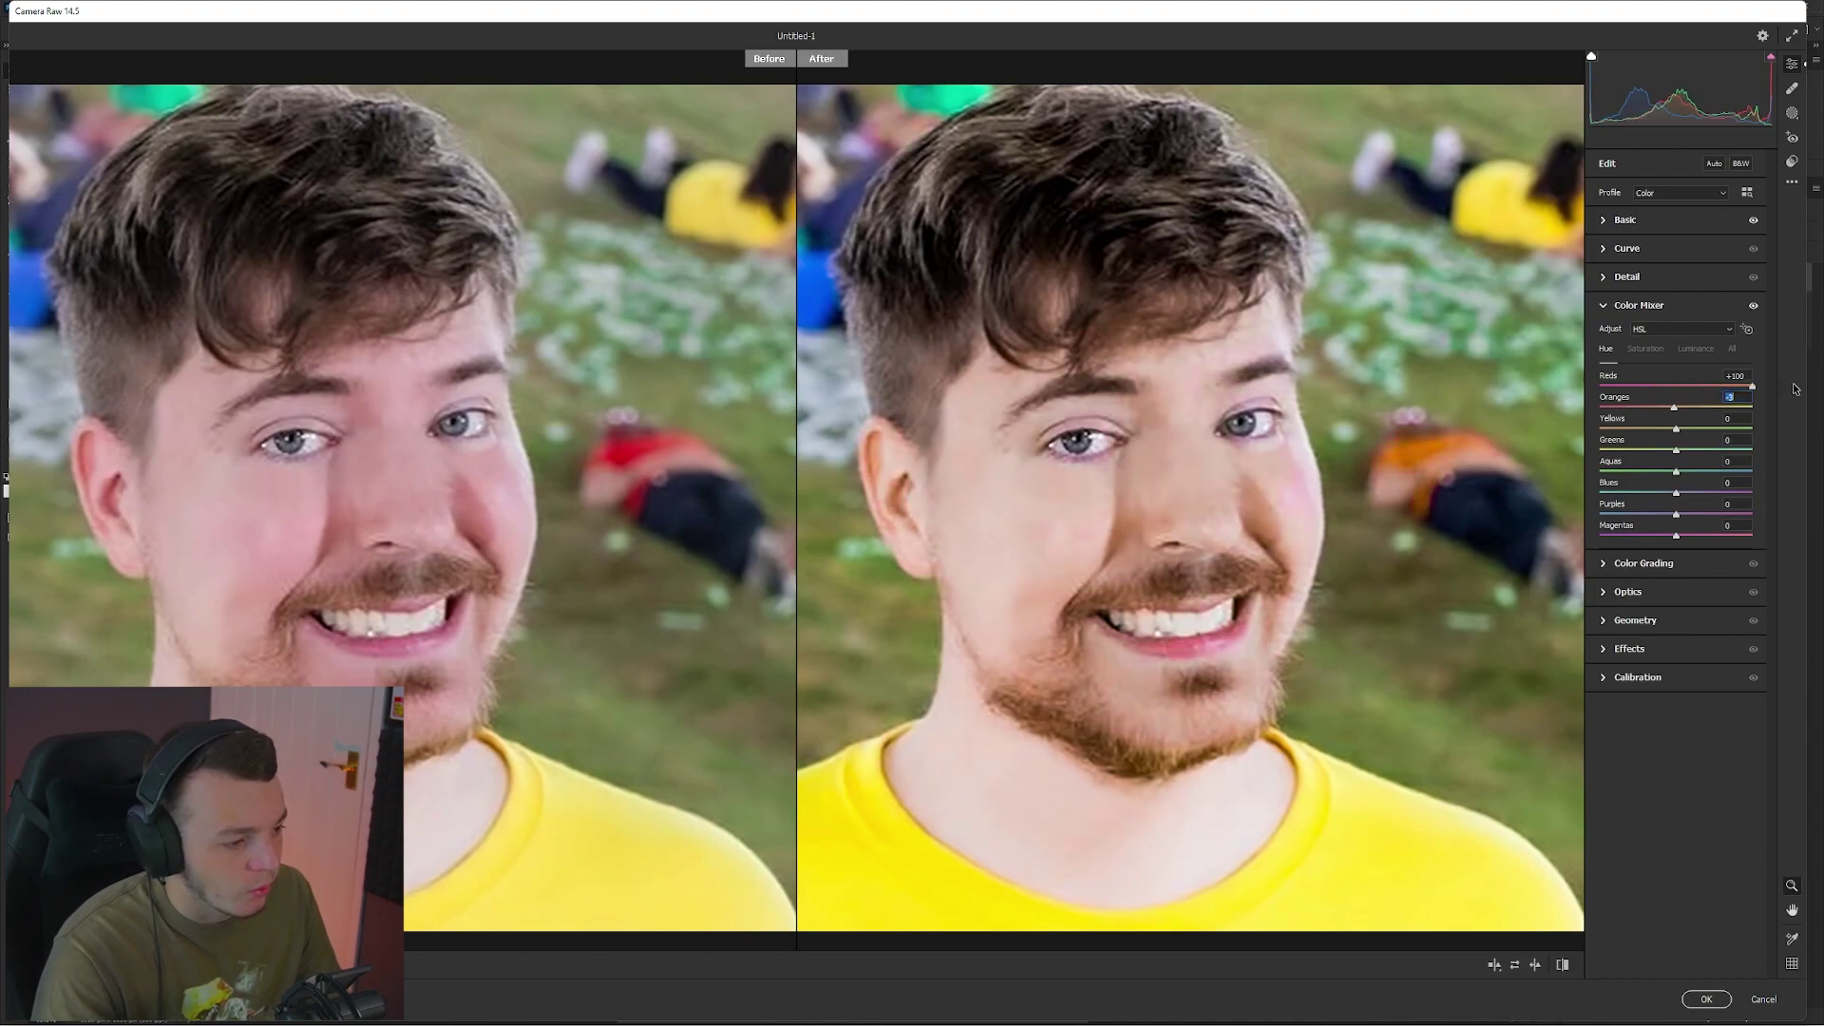
{"action": "left_click_drag", "start_coordinate": [1786, 387], "coordinate": [1679, 422]}
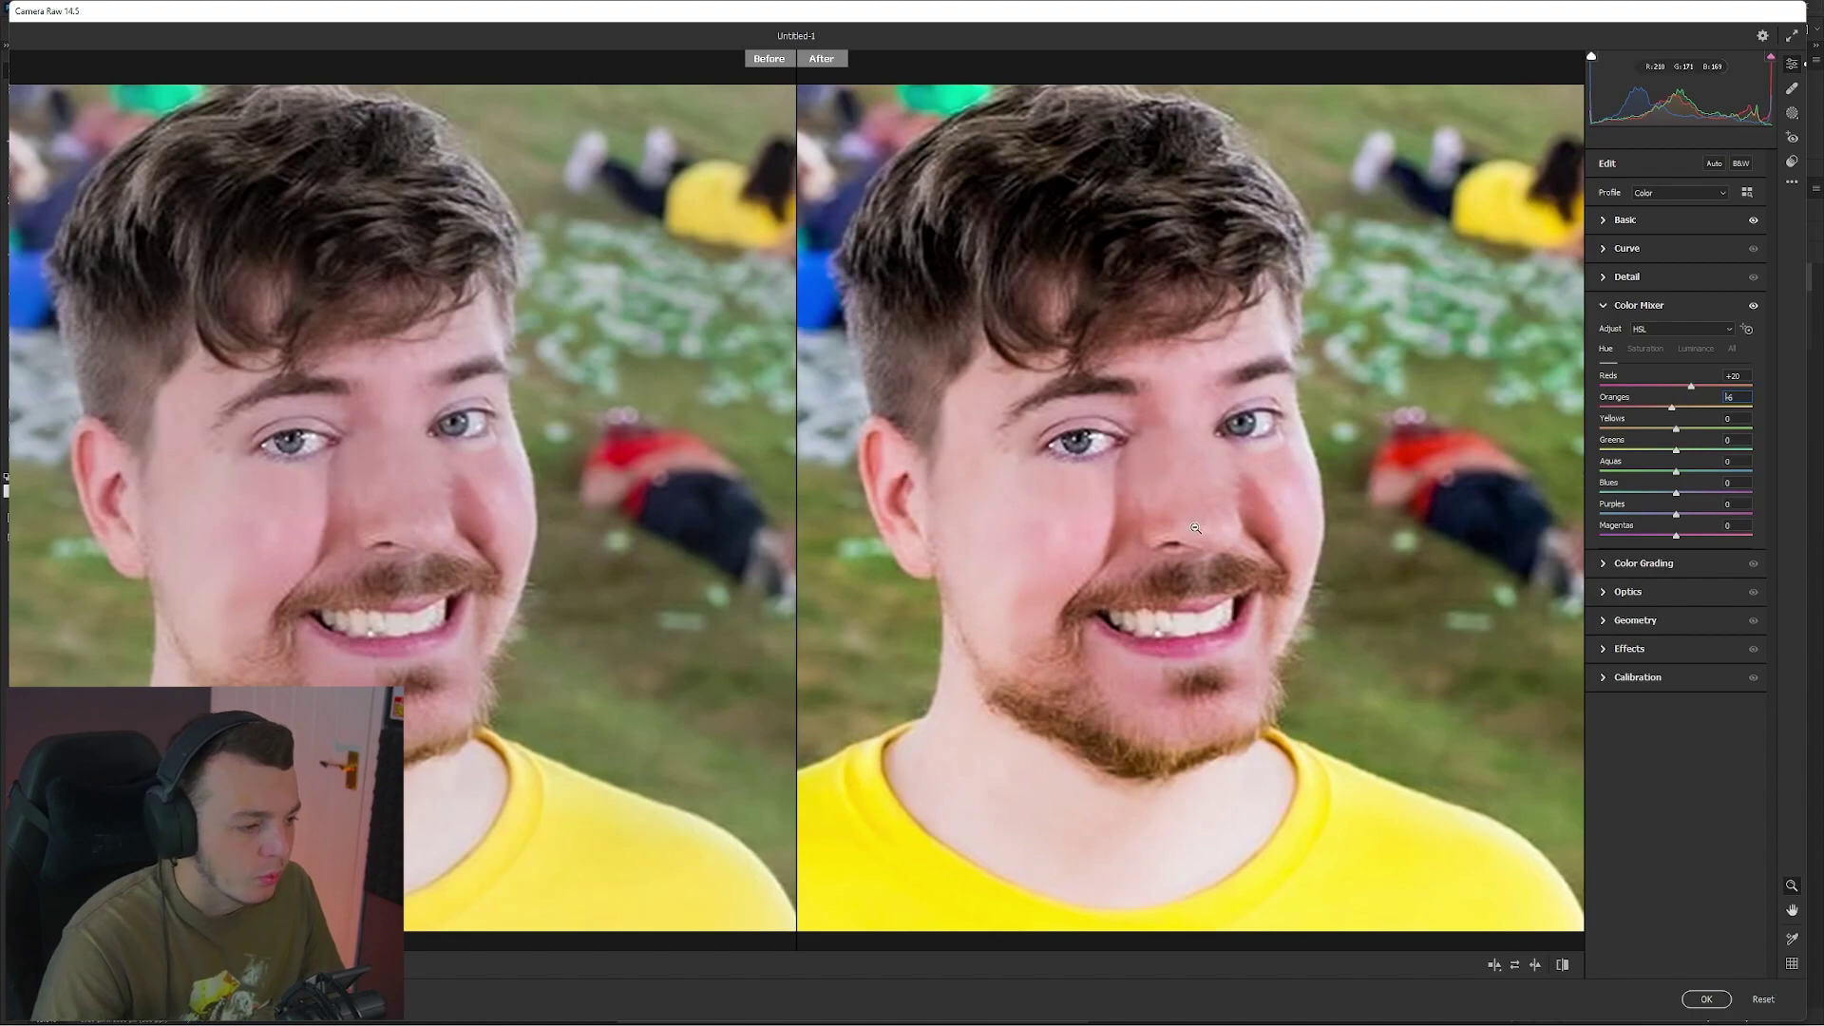
Set the Oranges hue to -14 and the Yellows hue to -65, and apply the filter to the CC layer.
{"action": "scroll", "coordinate": [1188, 456], "scroll_direction": "down", "scroll_amount": 5}
{"action": "mouse_move", "coordinate": [1675, 410]}
{"action": "left_mouse_down"}
{"action": "mouse_move", "coordinate": [1698, 409]}
{"action": "mouse_move", "coordinate": [1666, 411]}
{"action": "left_mouse_up"}
{"action": "left_click_drag", "start_coordinate": [1675, 431], "coordinate": [1676, 441]}
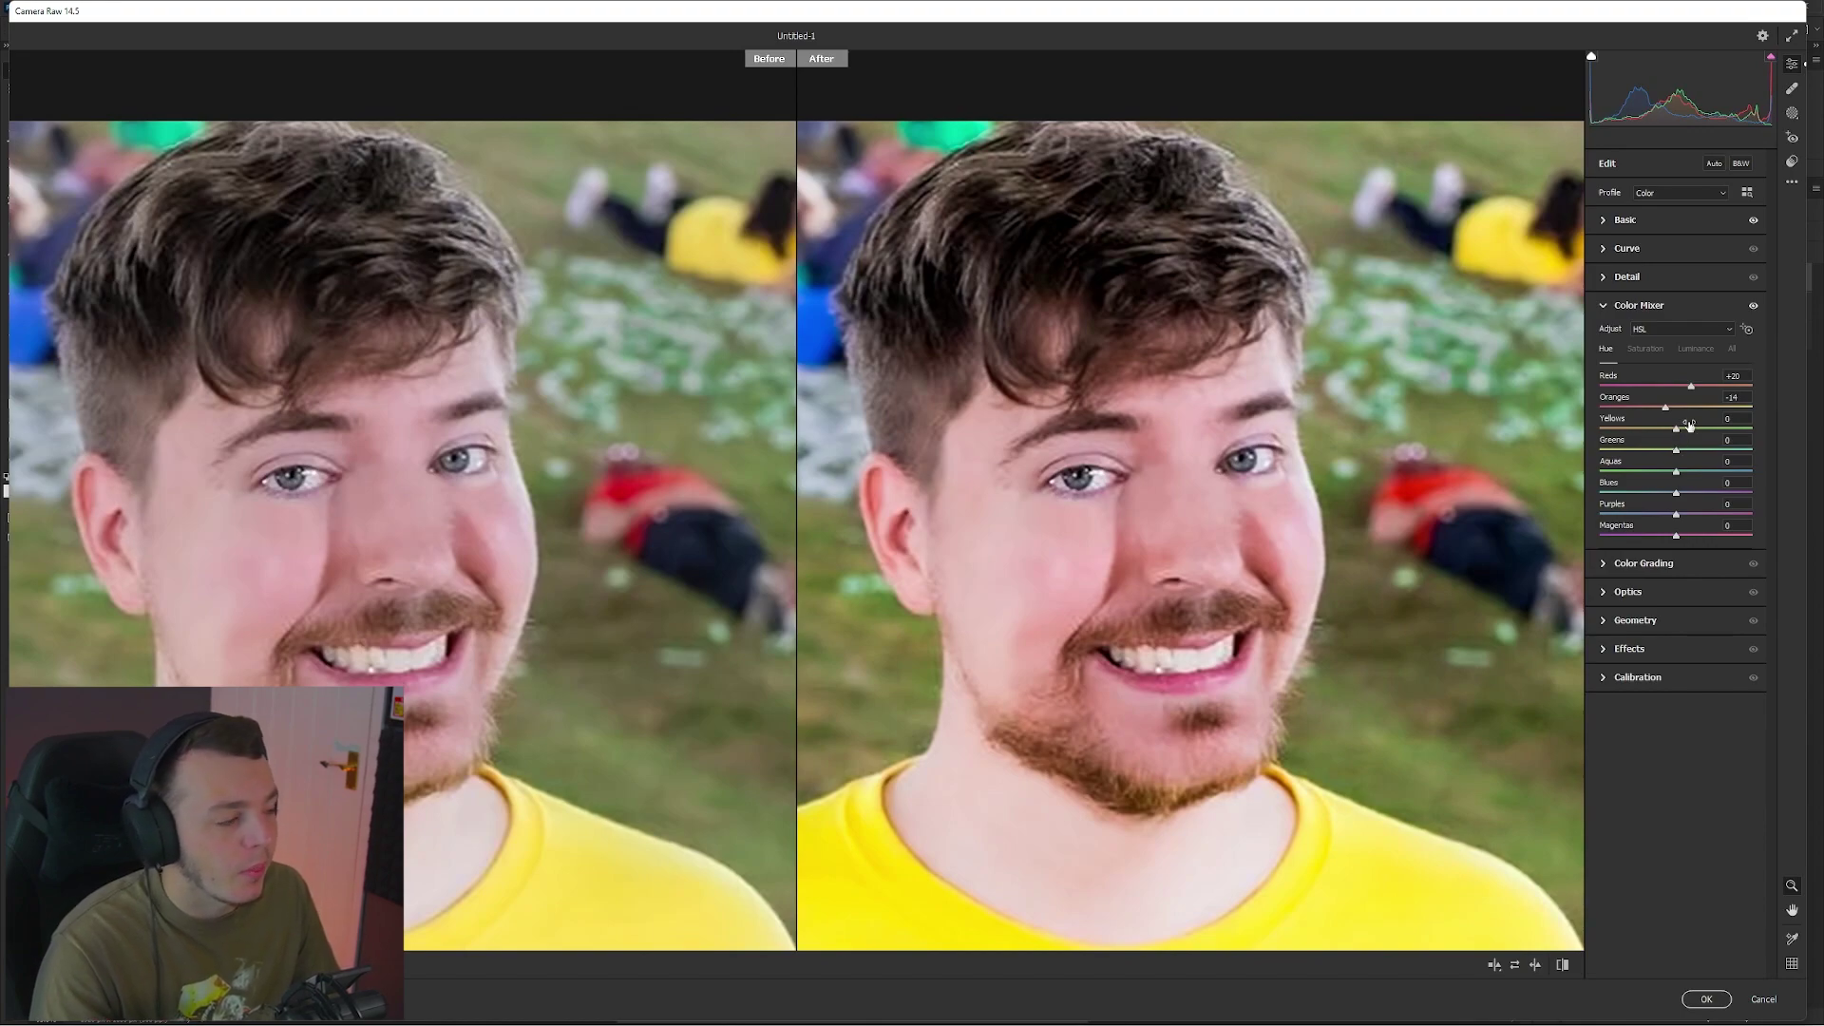
{"action": "left_click_drag", "start_coordinate": [1676, 429], "coordinate": [1630, 436]}
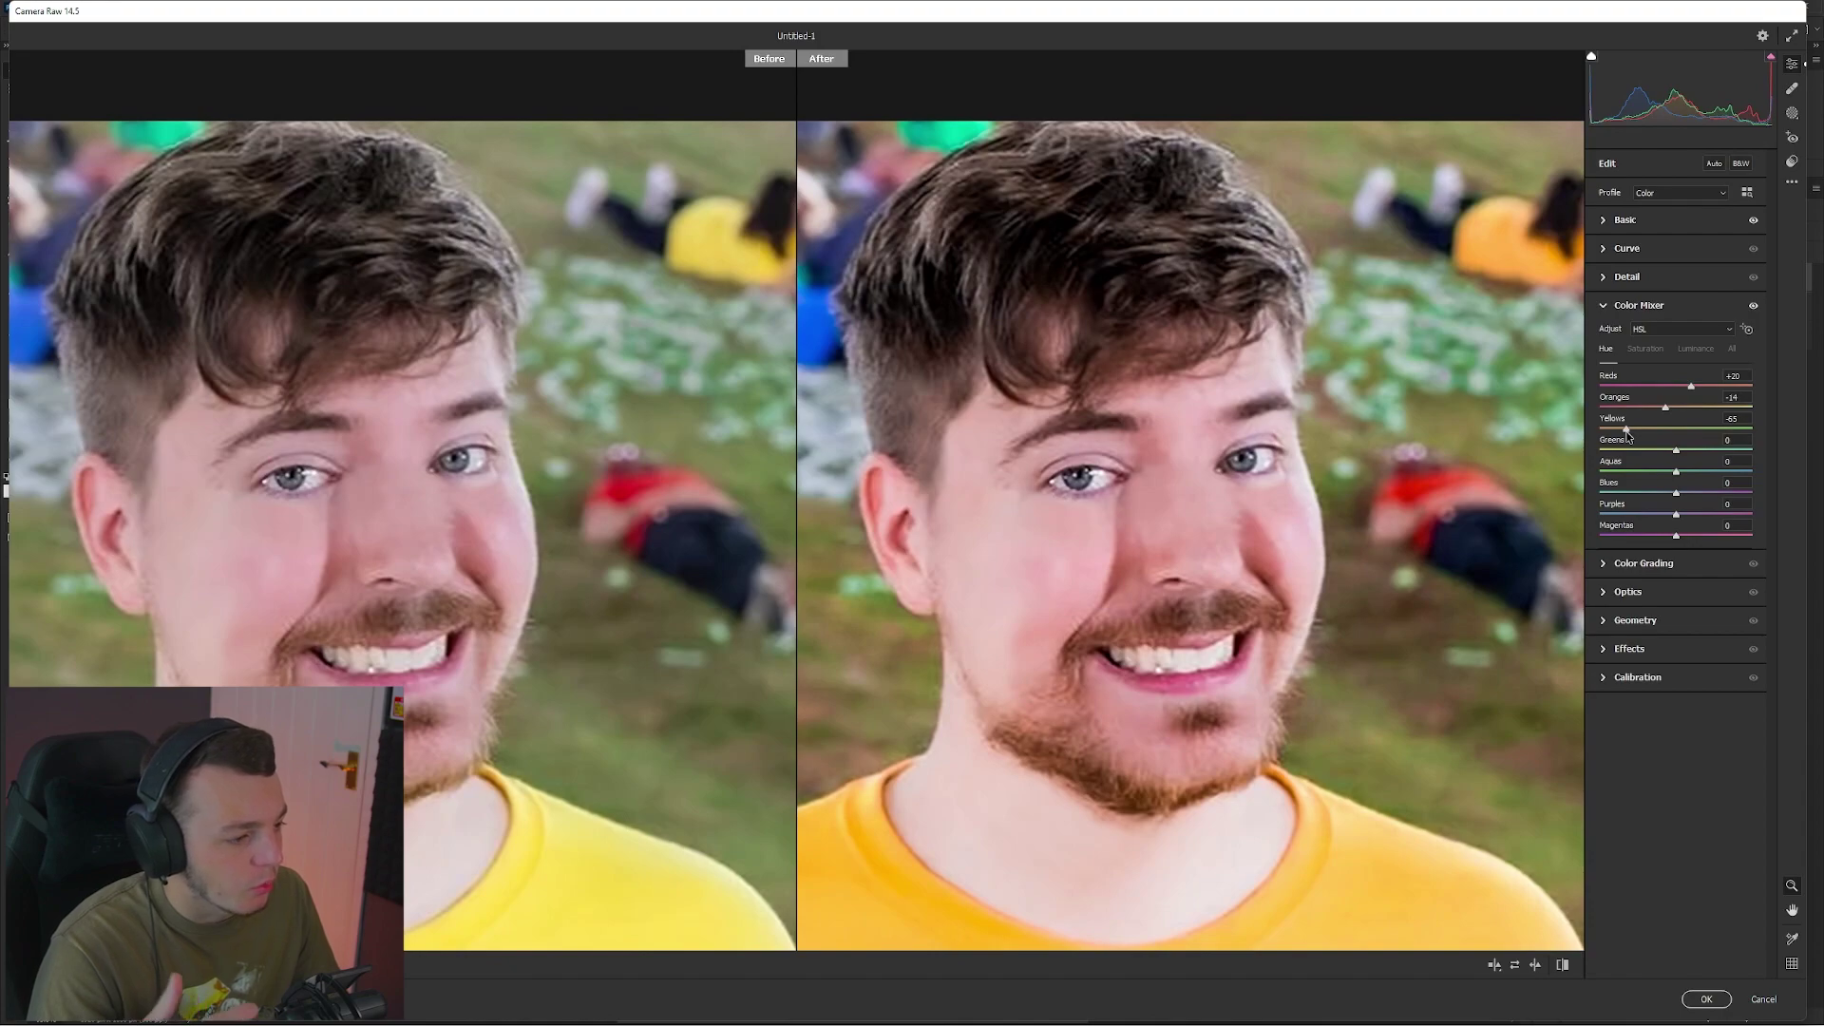
{"action": "scroll", "coordinate": [1247, 516], "scroll_direction": "down", "scroll_amount": 1}
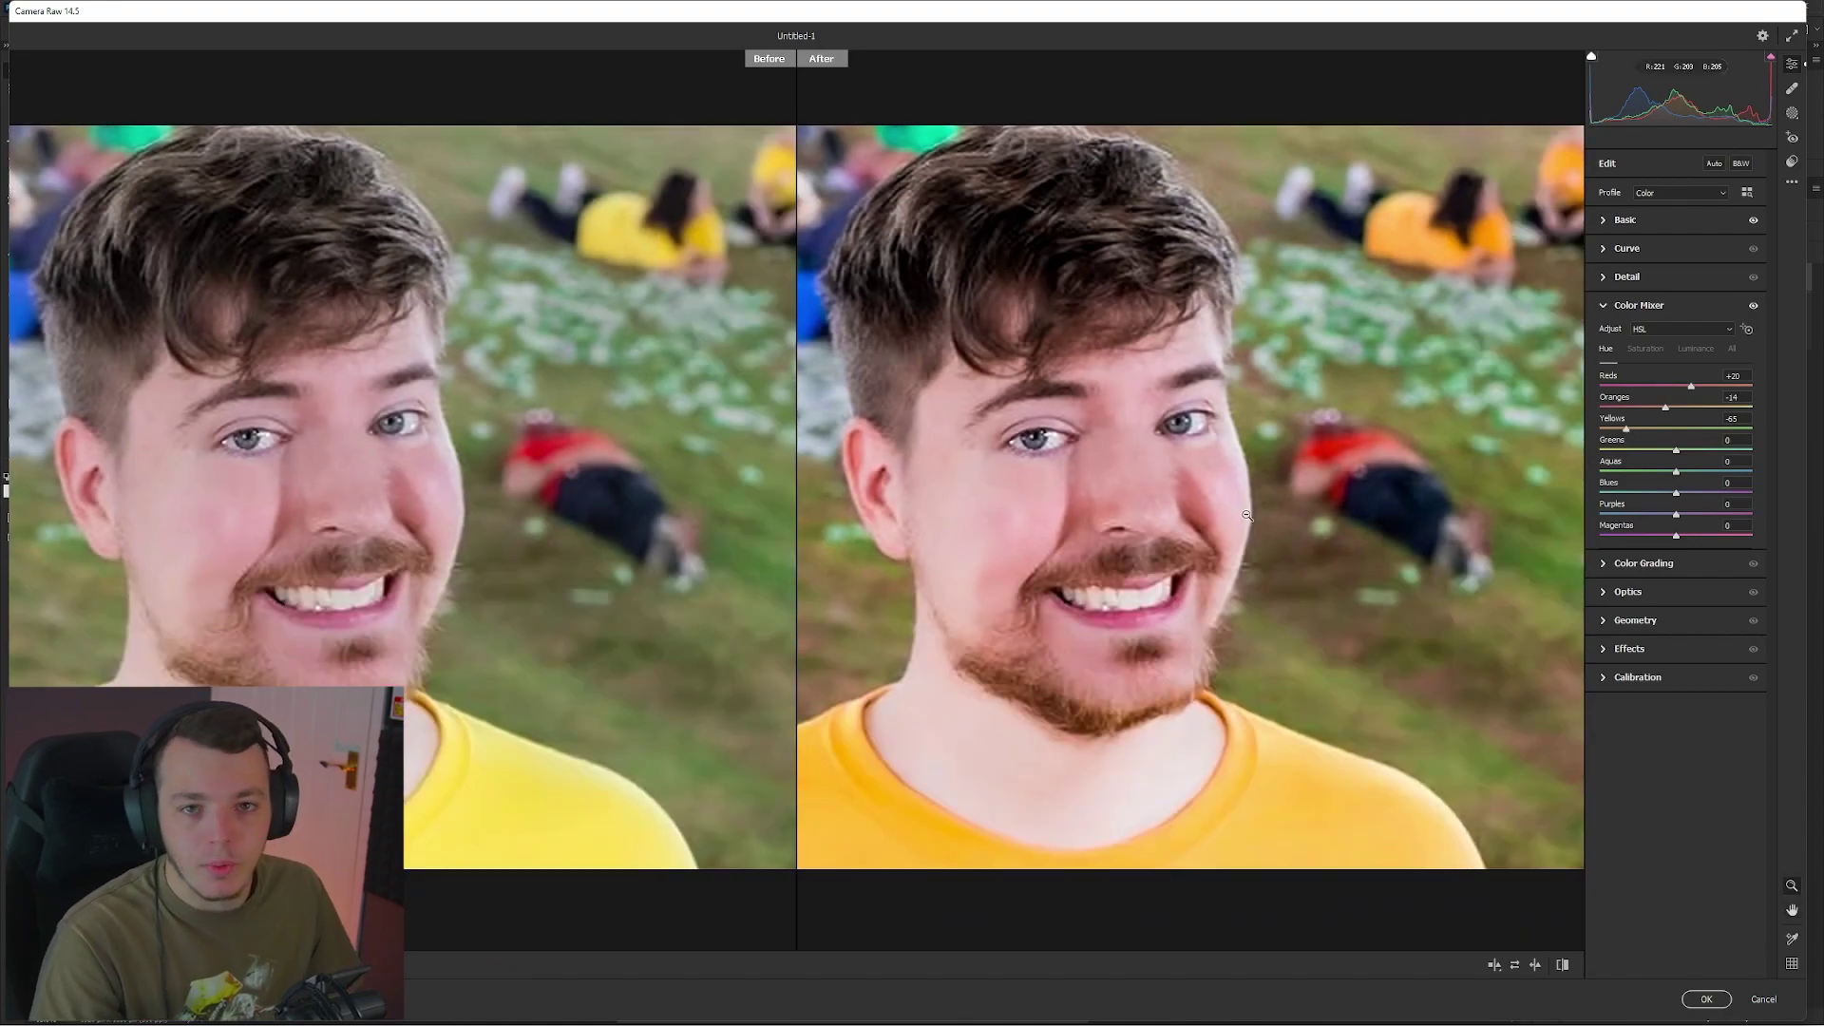
{"action": "left_click_drag", "start_coordinate": [1257, 559], "coordinate": [1269, 573]}
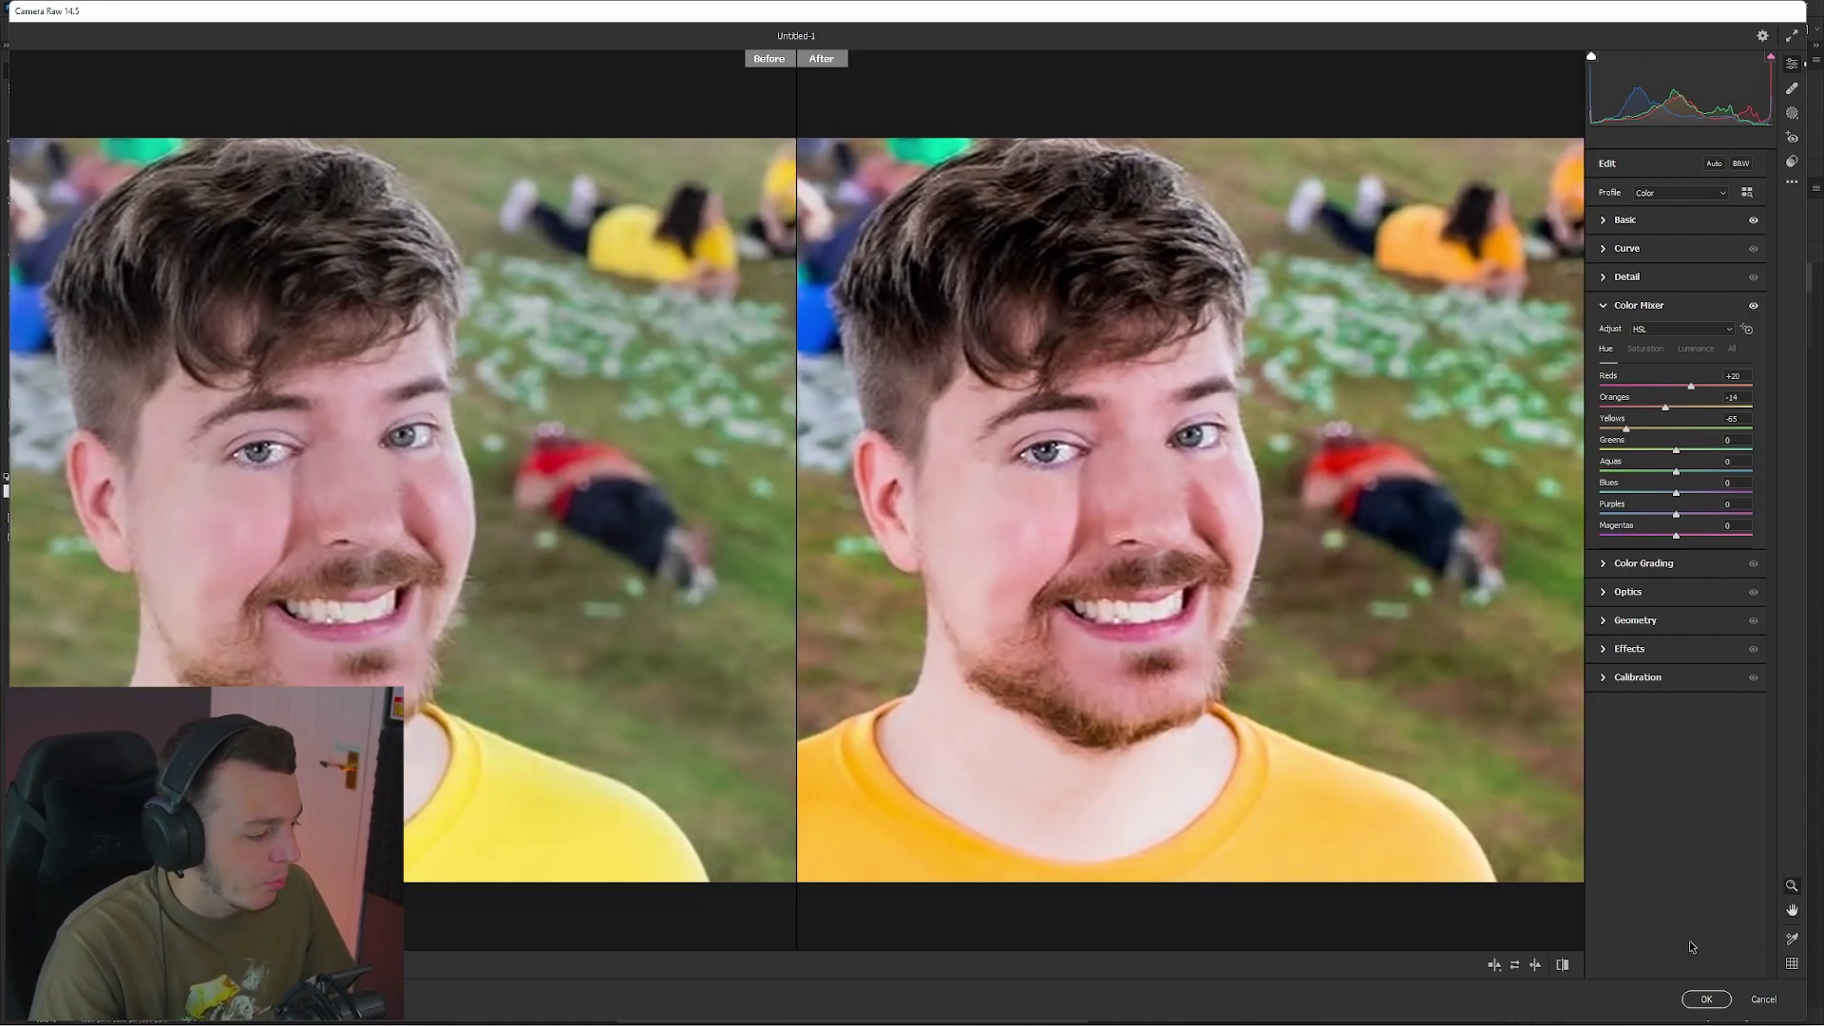
{"action": "left_click", "coordinate": [1703, 1001]}
Duplicate the CC layer and name the copy Smoothen.
{"action": "key", "text": "ctrl+j"}
{"action": "double_click", "coordinate": [1665, 278]}
{"action": "type", "text": "Smoothen"}
{"action": "key", "text": "Return"}
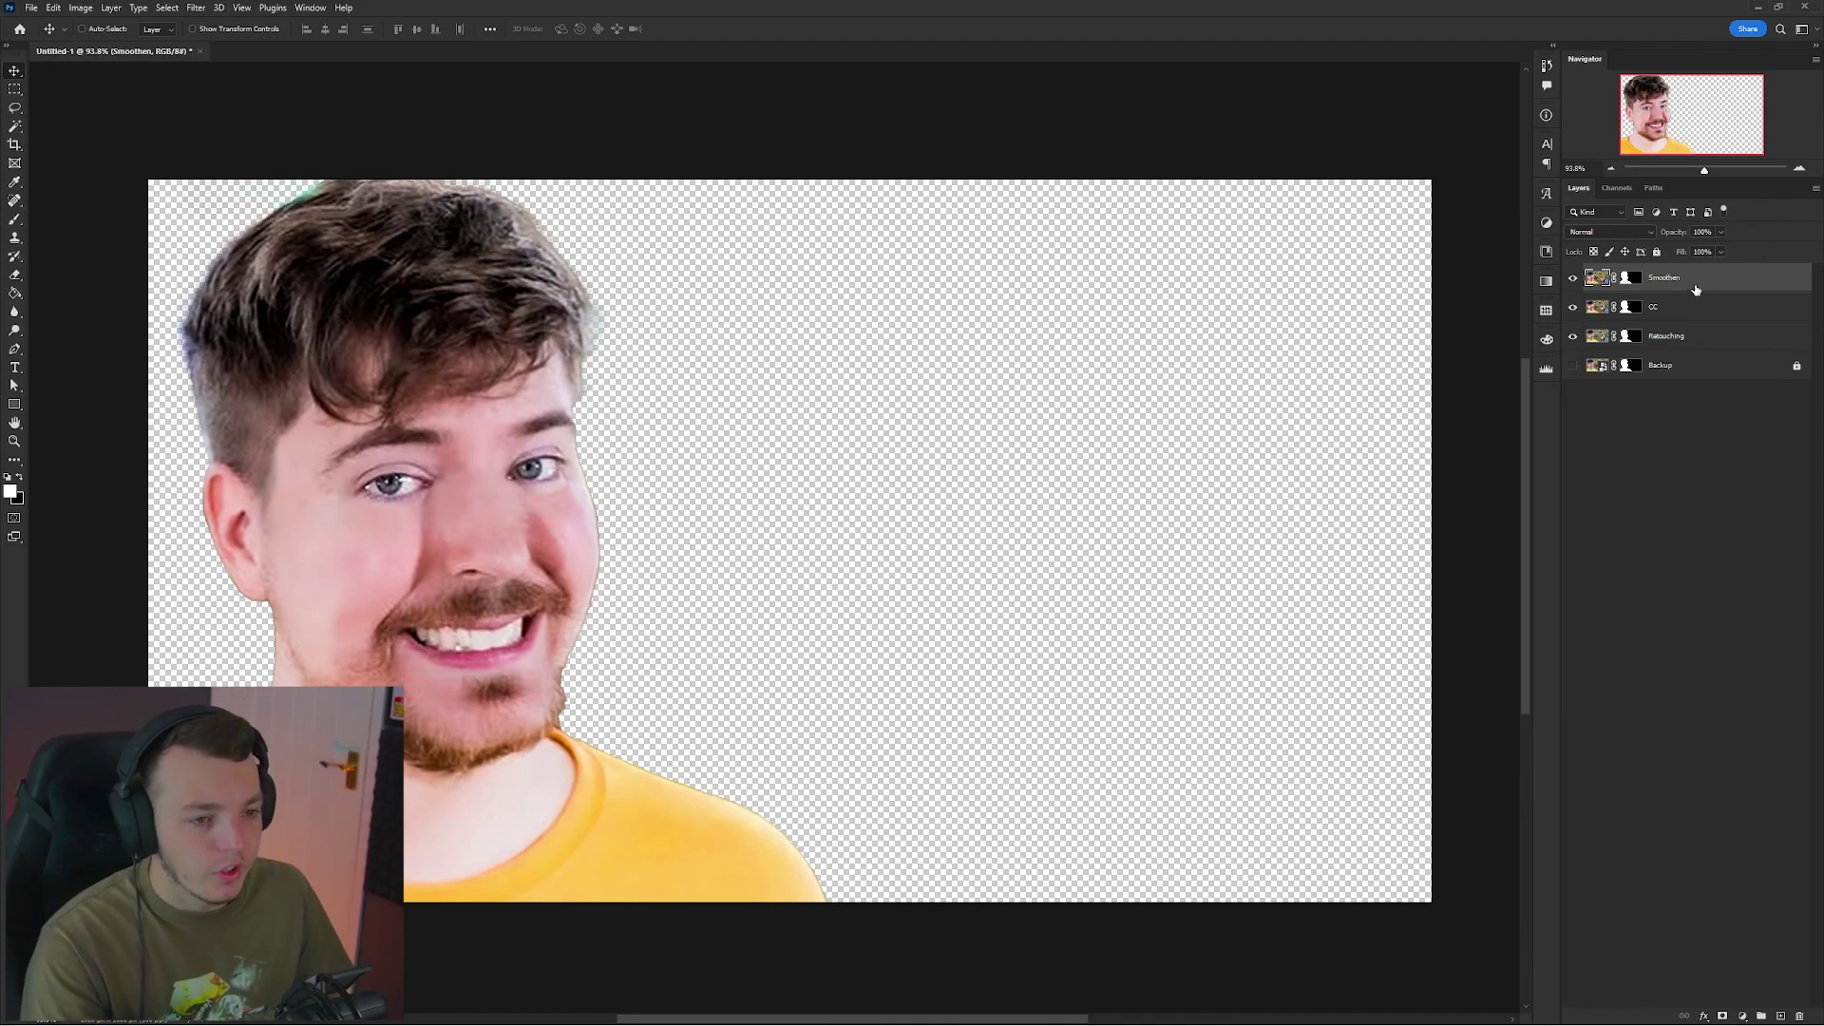
Open the Camera Raw Filter on the Smoothen layer and set Texture to -27 and Clarity to +6.
{"action": "left_click", "coordinate": [204, 8]}
{"action": "mouse_move", "coordinate": [218, 8]}
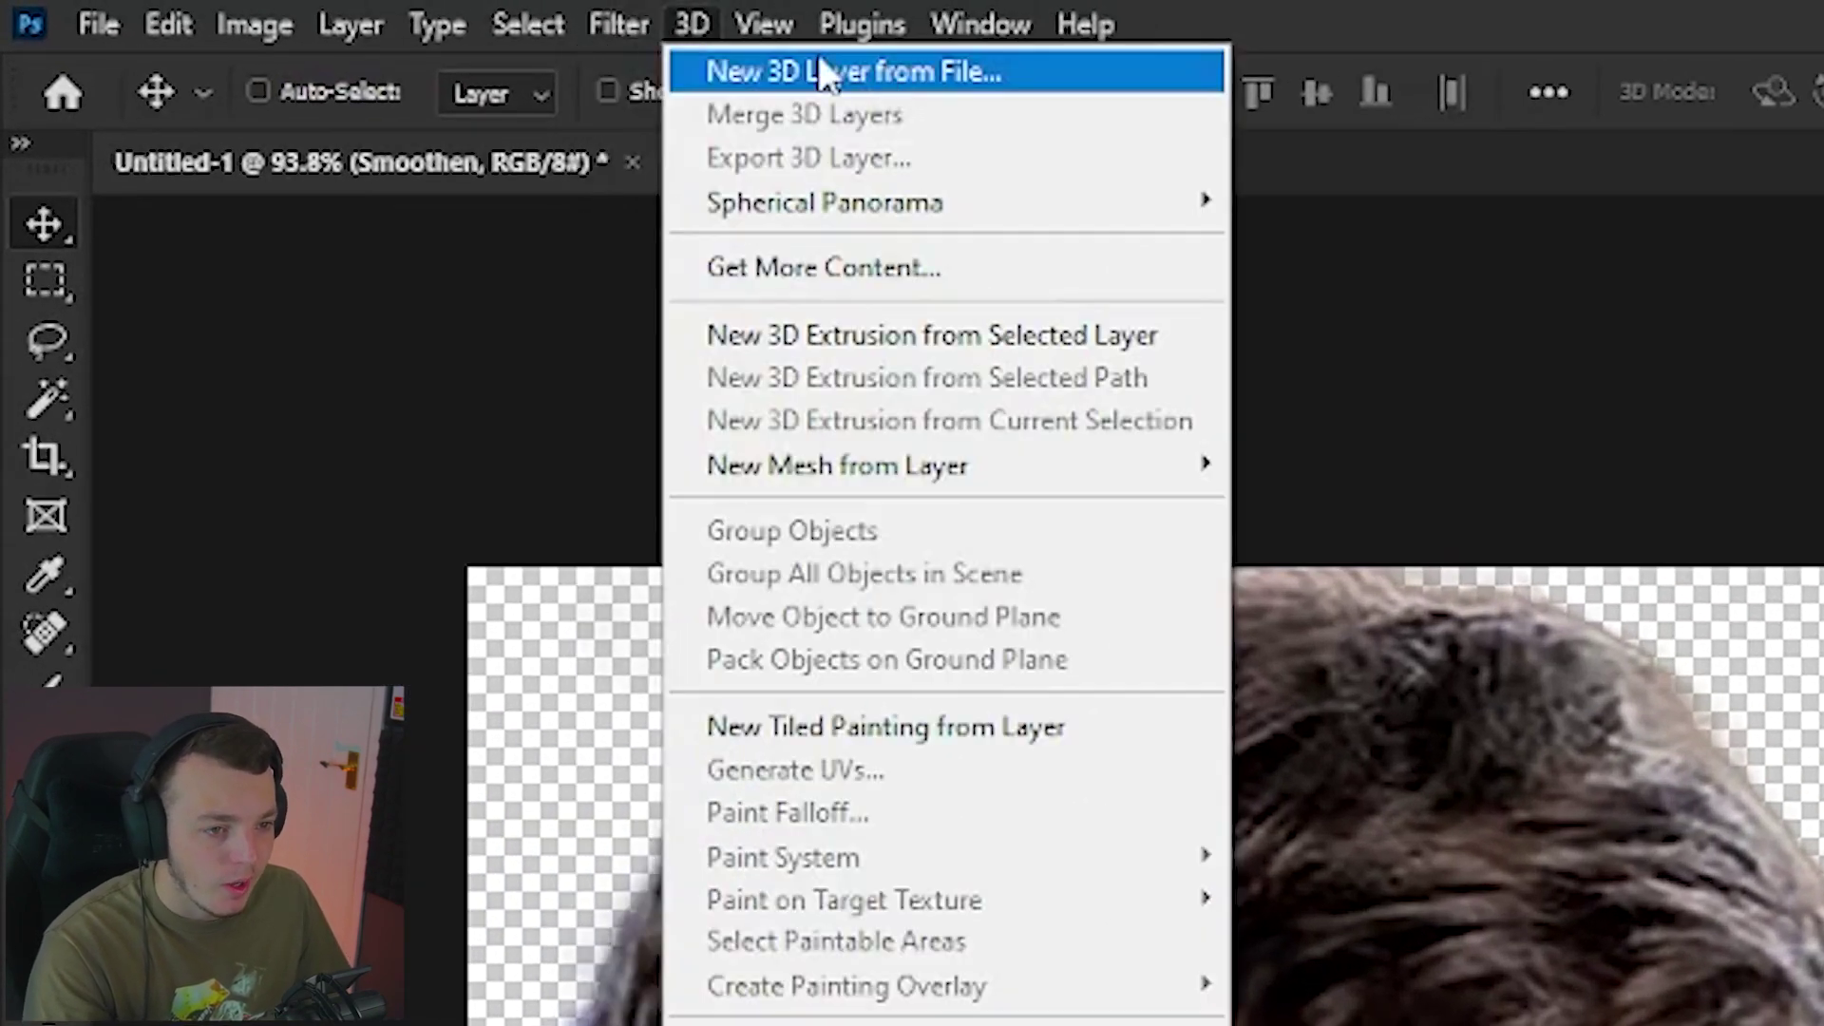
{"action": "mouse_move", "coordinate": [619, 25]}
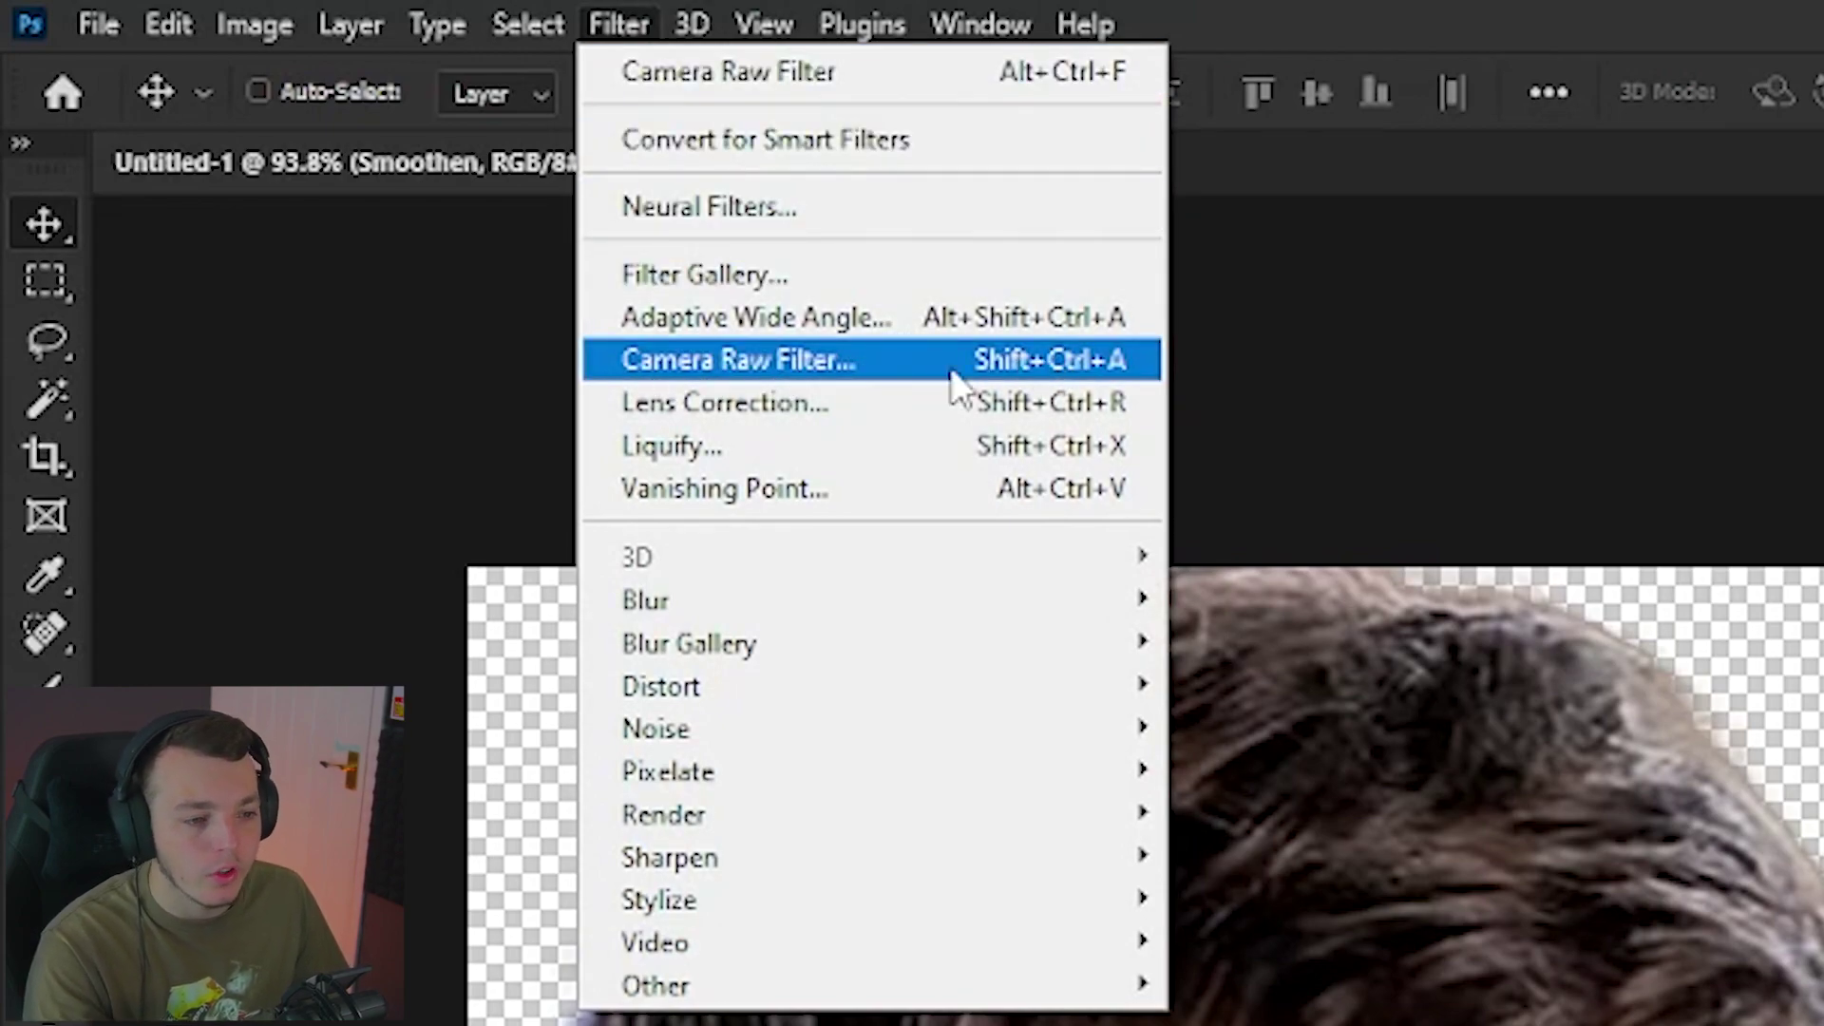
{"action": "left_click", "coordinate": [916, 359]}
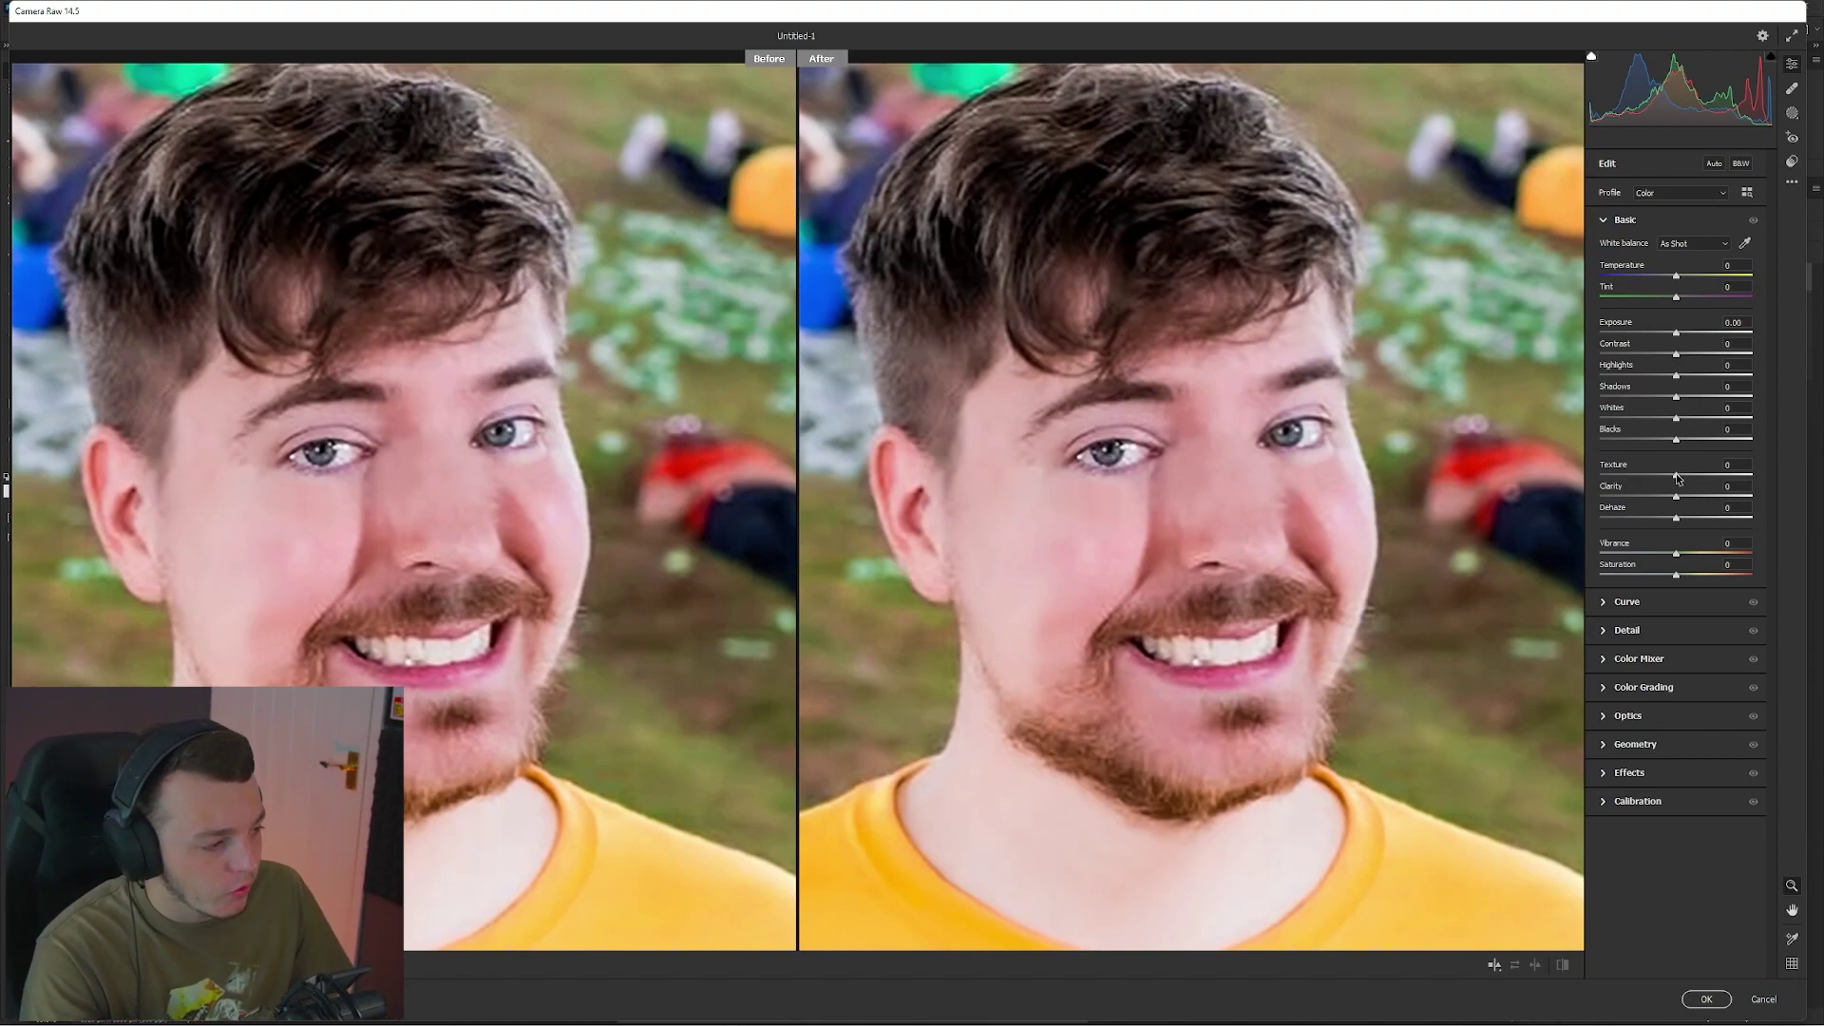
{"action": "mouse_move", "coordinate": [1677, 477]}
{"action": "left_mouse_down"}
{"action": "mouse_move", "coordinate": [1641, 478]}
{"action": "mouse_move", "coordinate": [1722, 508]}
{"action": "mouse_move", "coordinate": [1667, 501]}
{"action": "left_mouse_up"}
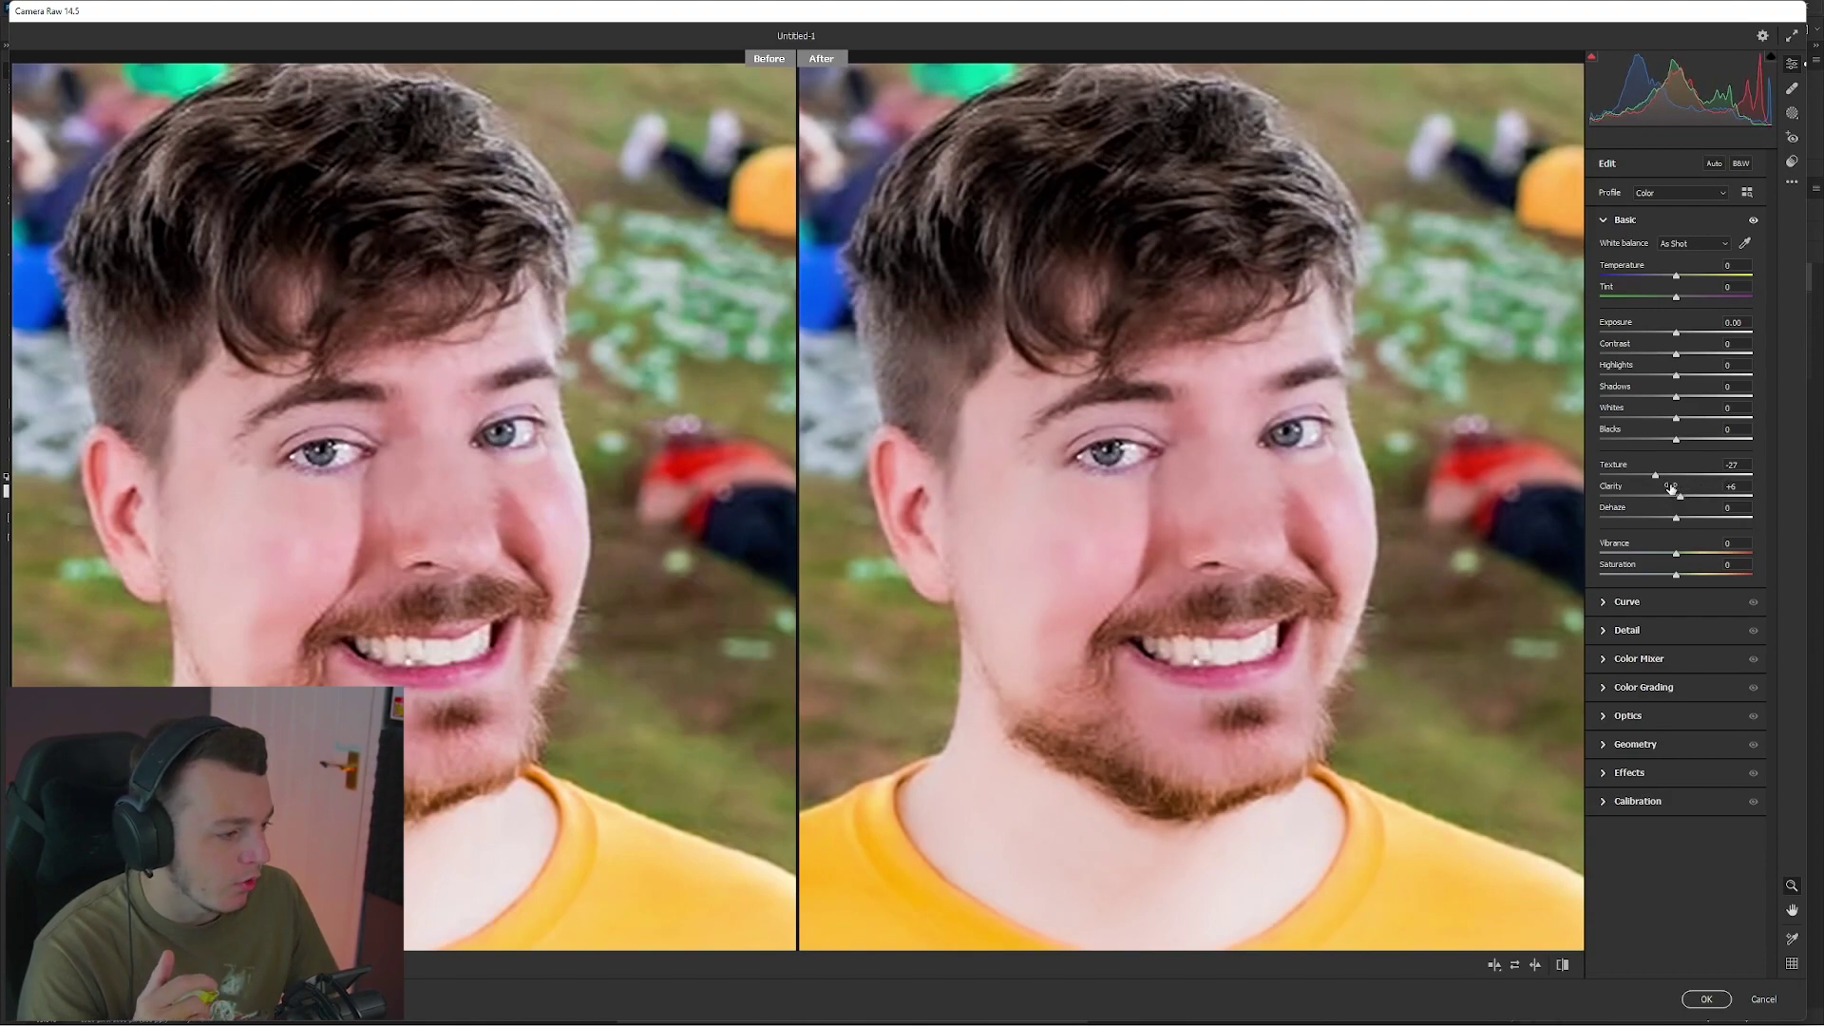
Set Sharpening to 34 and Noise Reduction to 27 in the Detail adjustments, checking the smoothing on the face.
{"action": "left_click", "coordinate": [1626, 630]}
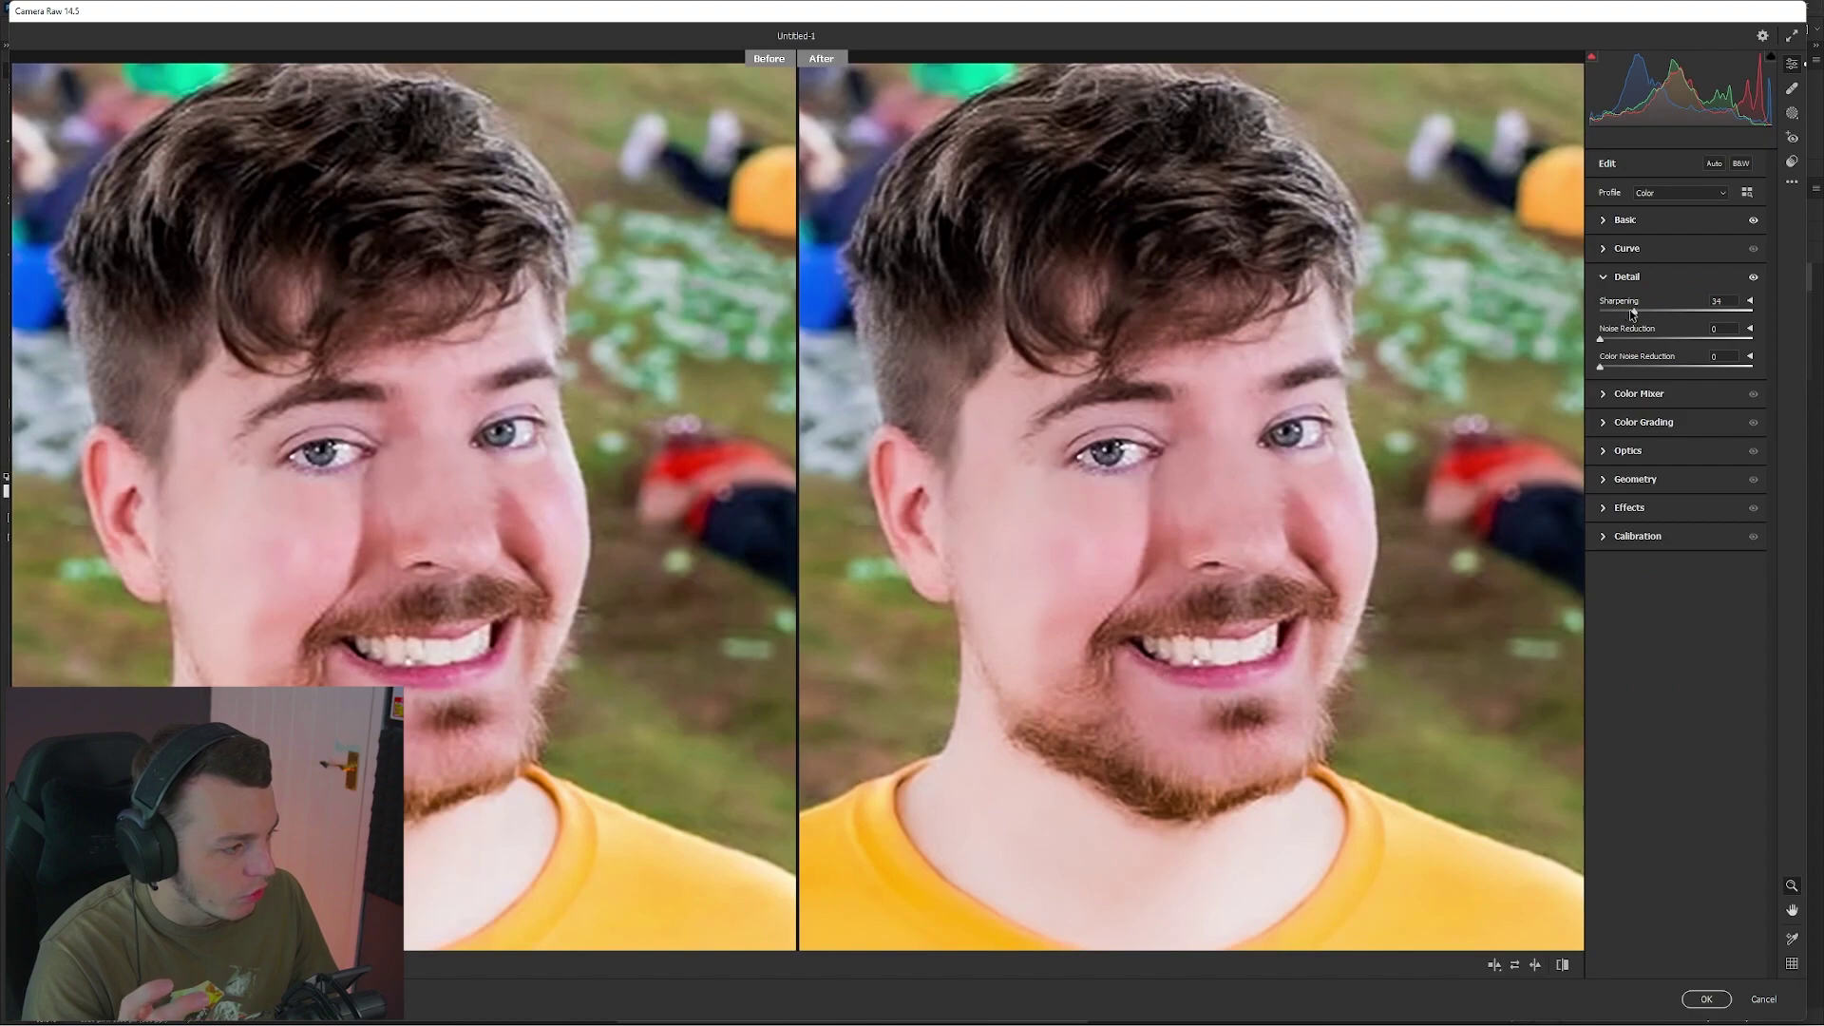
{"action": "left_click_drag", "start_coordinate": [1610, 344], "coordinate": [1642, 342]}
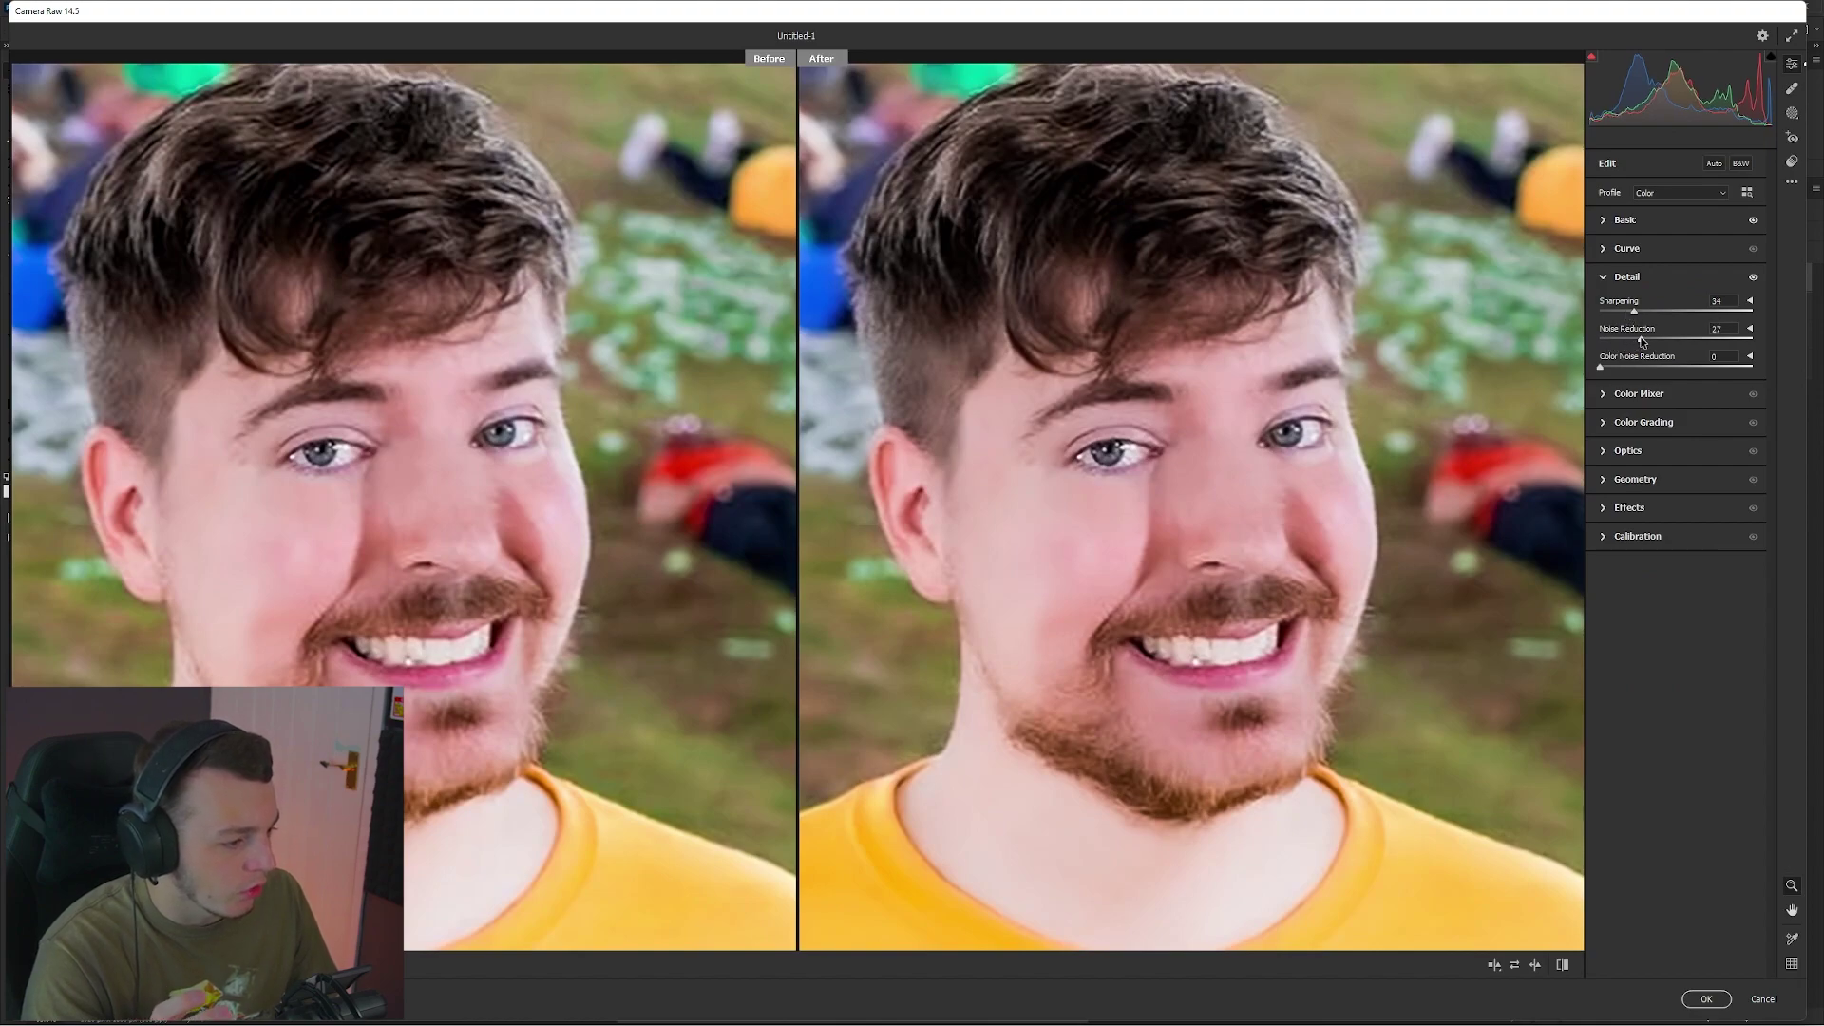
{"action": "scroll", "coordinate": [967, 445], "scroll_direction": "down", "scroll_amount": 3}
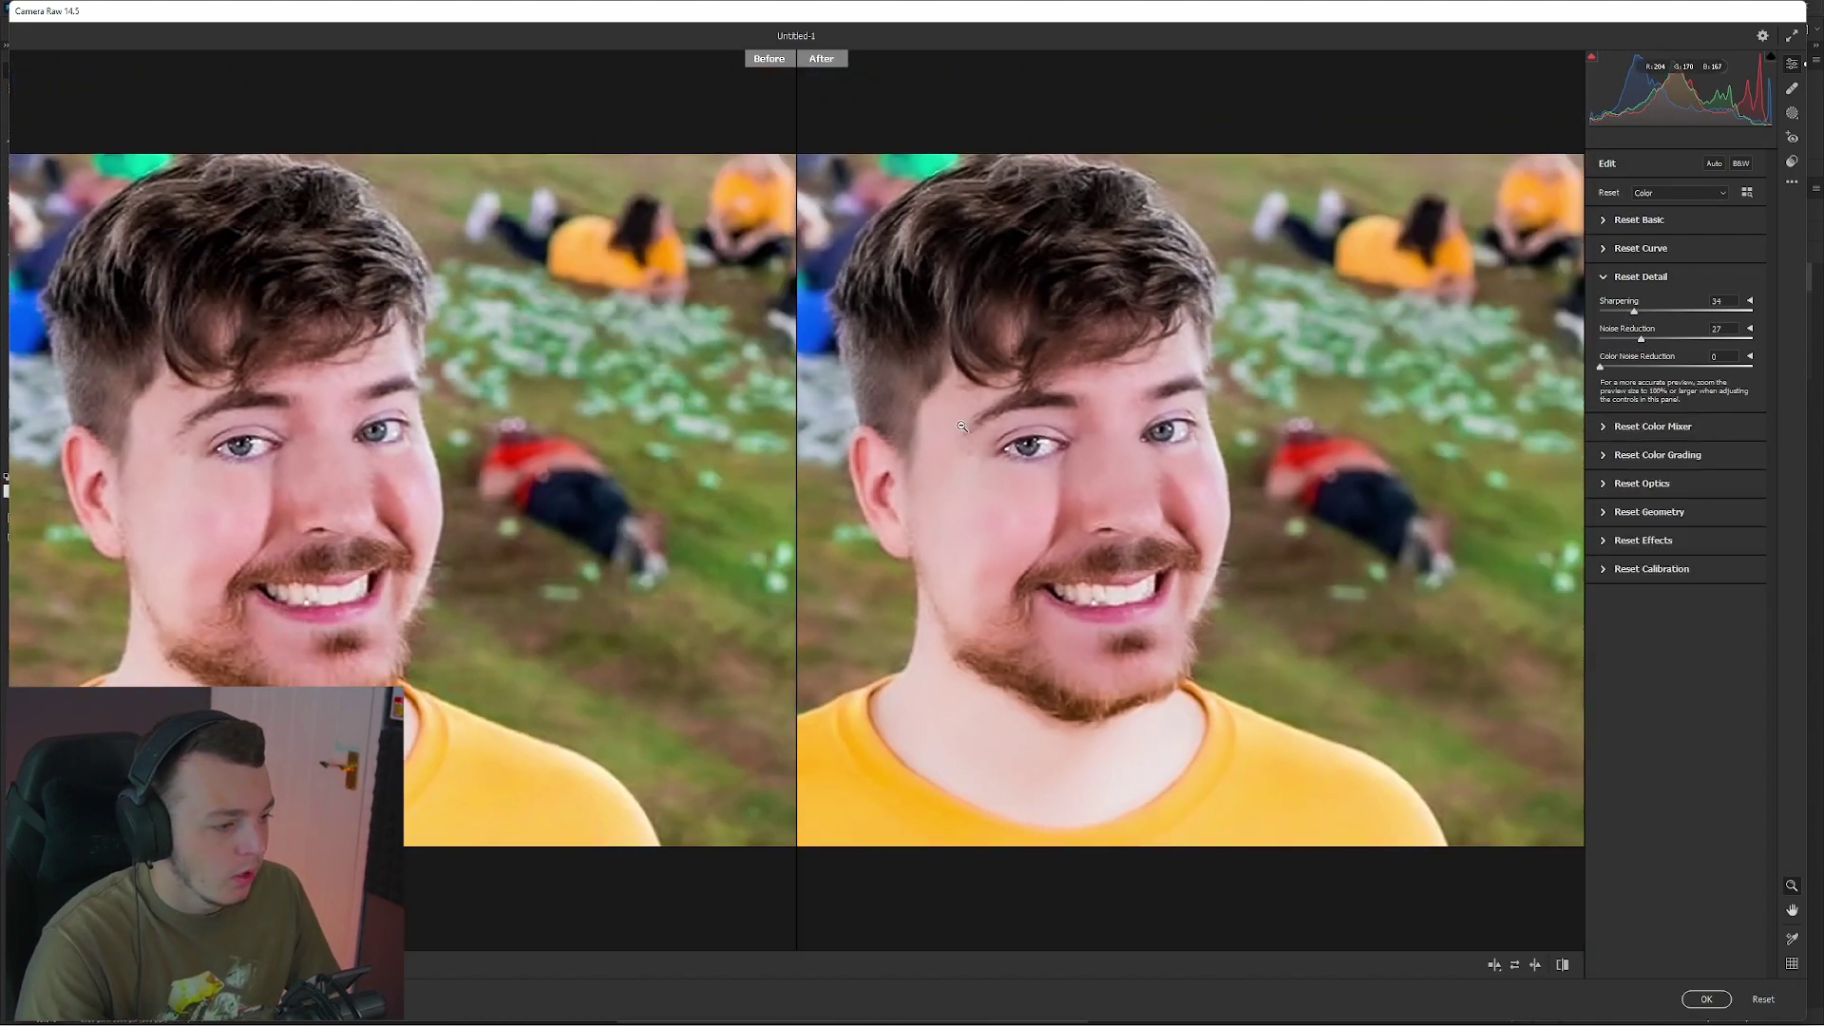
{"action": "scroll", "coordinate": [983, 468], "scroll_direction": "up", "scroll_amount": 3}
{"action": "scroll", "coordinate": [1085, 476], "scroll_direction": "up", "scroll_amount": 2}
{"action": "left_click_drag", "start_coordinate": [932, 476], "coordinate": [1287, 498]}
{"action": "scroll", "coordinate": [1201, 475], "scroll_direction": "up", "scroll_amount": 3}
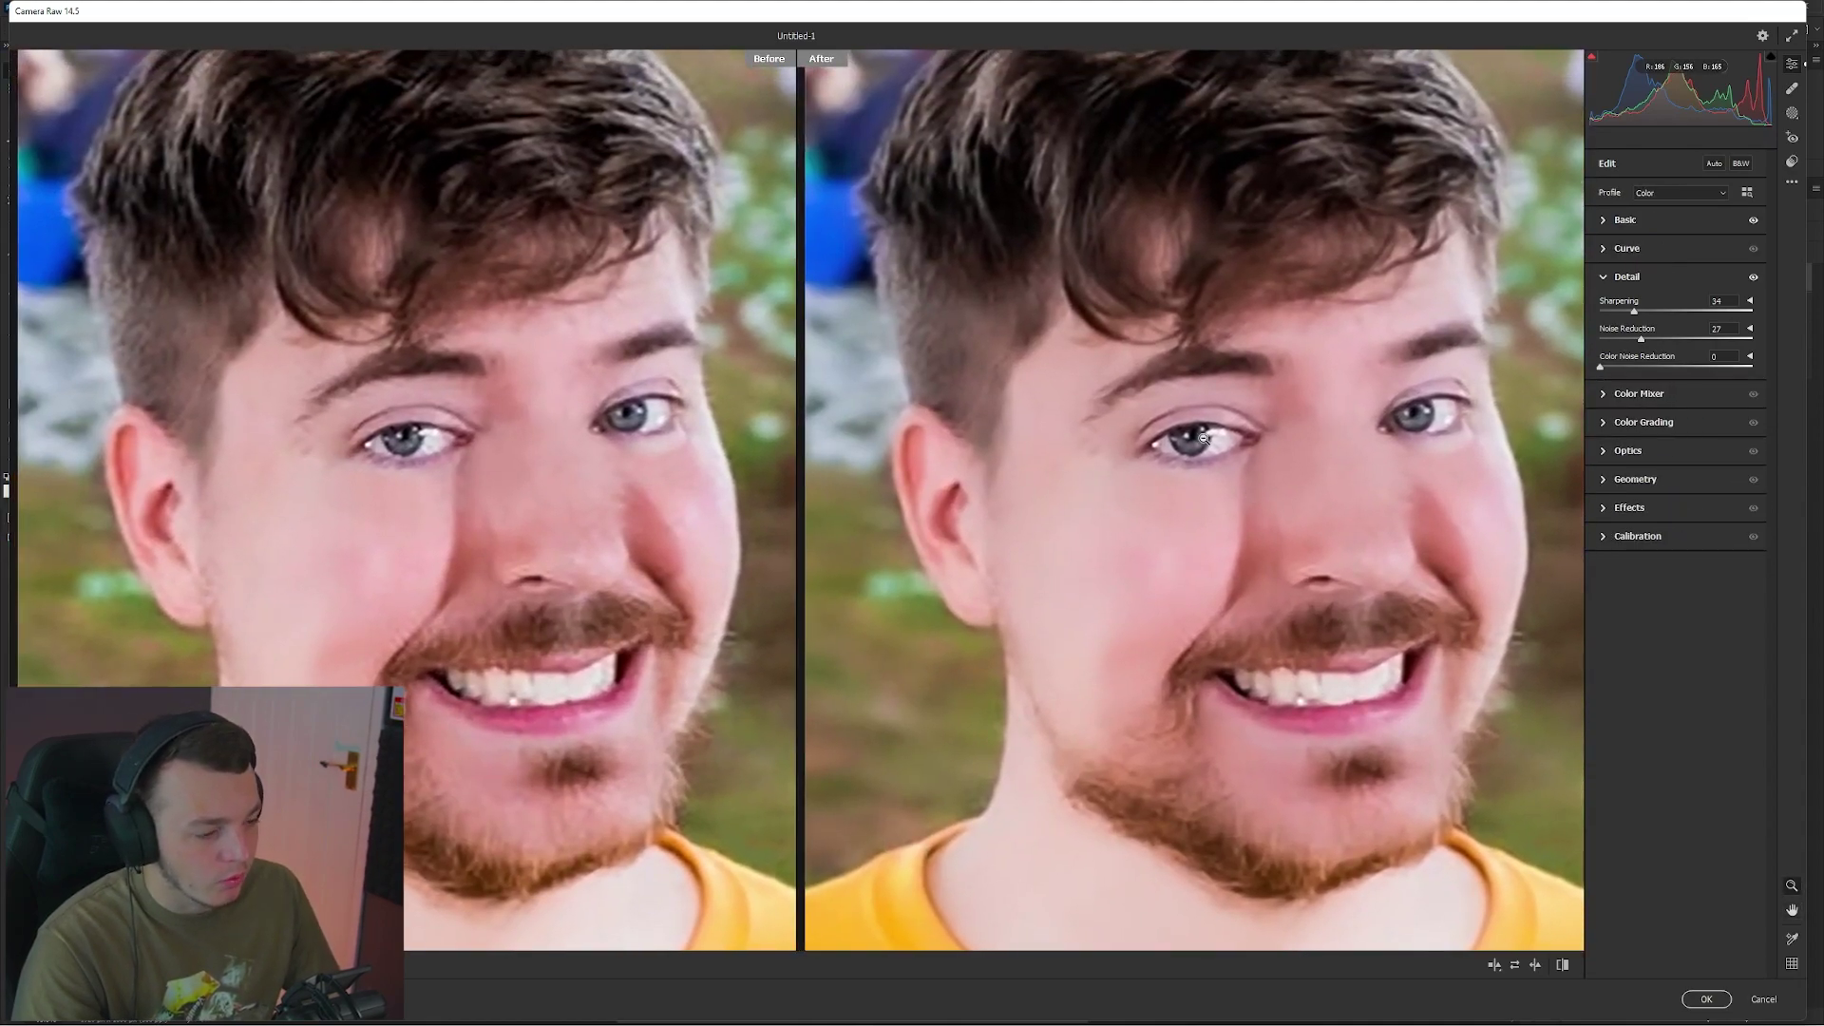
Apply the filter, duplicate the Smoothen layer as Lighten, and hide the layers beneath it.
{"action": "key", "text": "ctrl+0"}
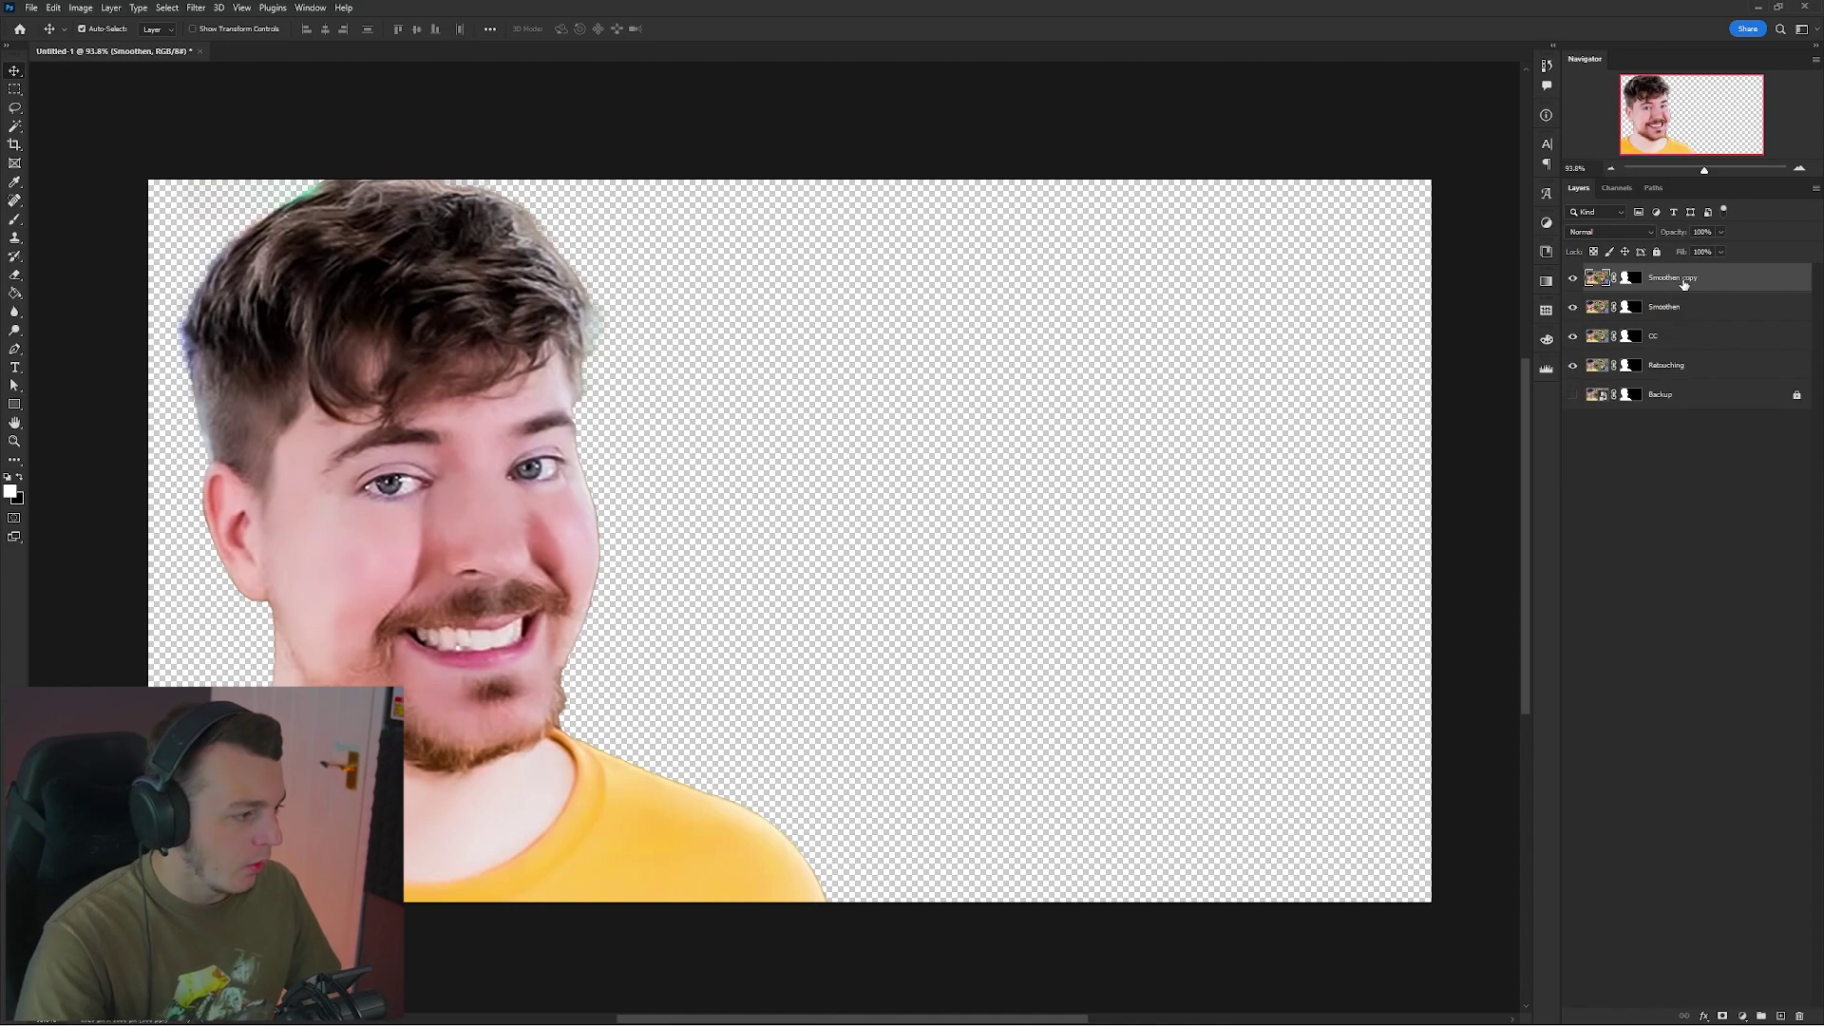
{"action": "double_click", "coordinate": [1677, 278]}
{"action": "type", "text": "Lighten"}
{"action": "key", "text": "Return"}
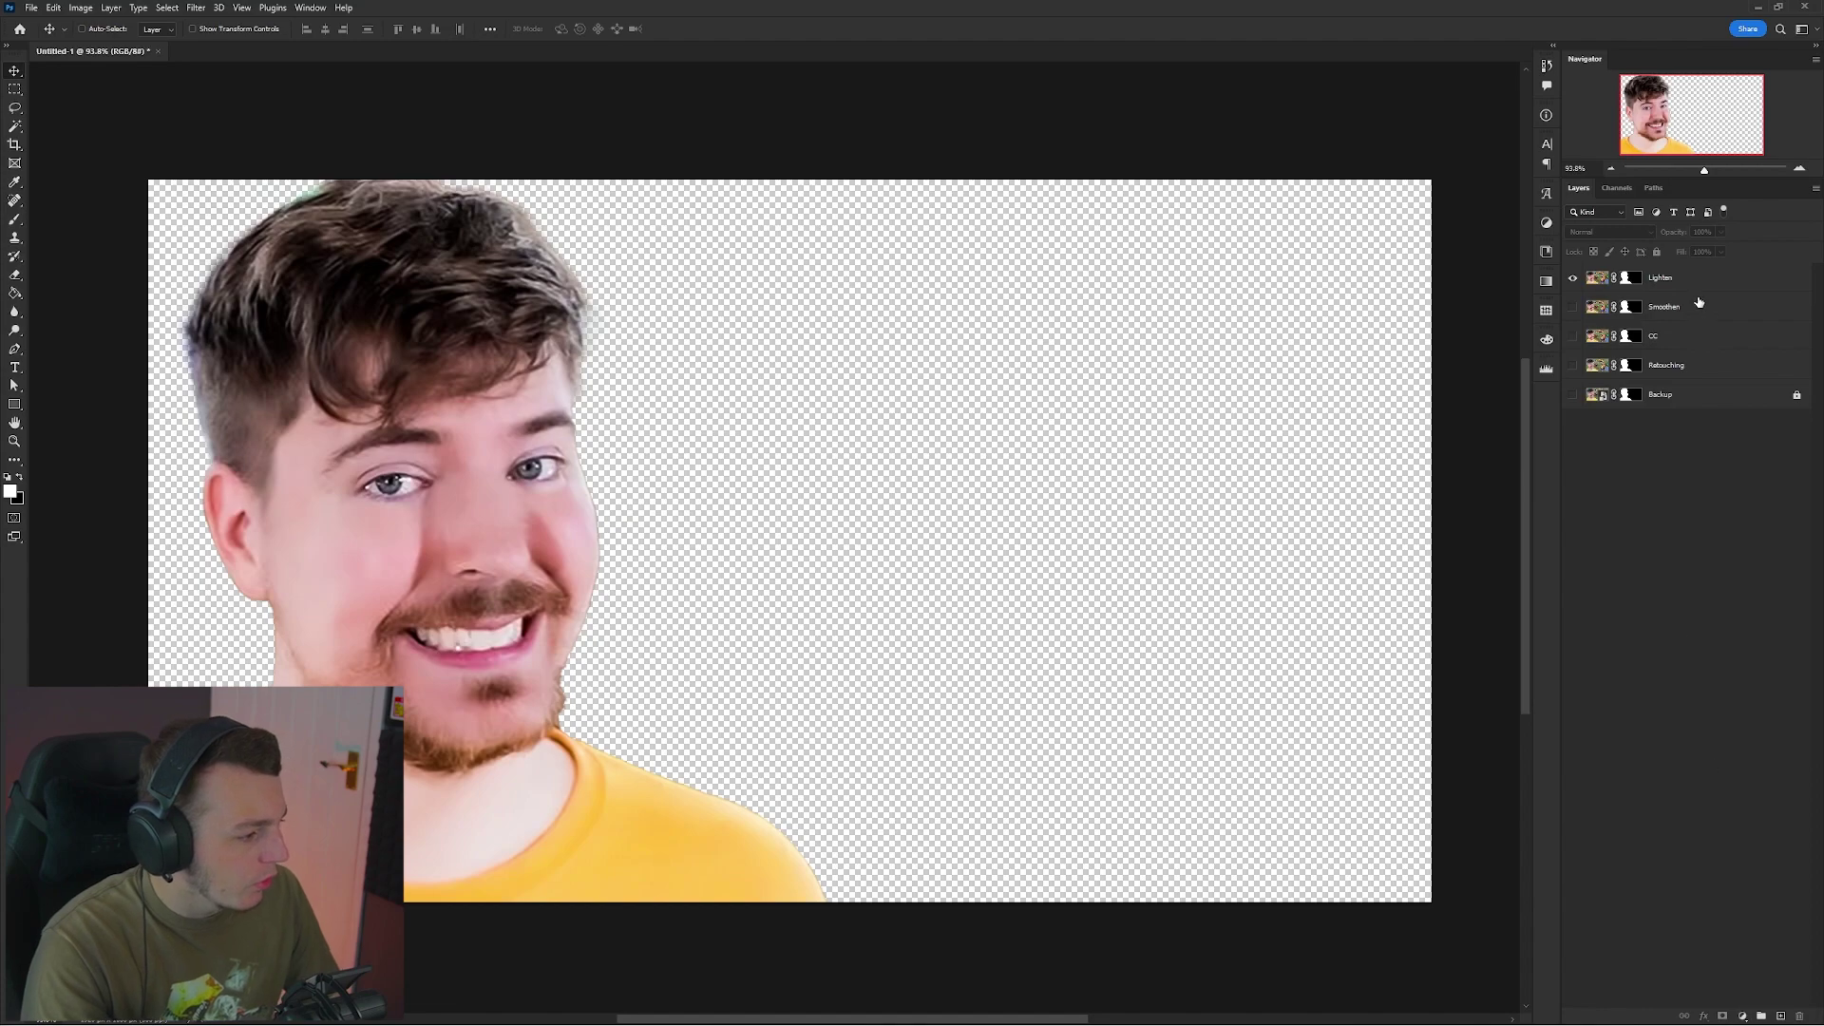
Add a Curves adjustment layer above the Lighten layer and clip it to that layer.
{"action": "left_click", "coordinate": [1697, 283]}
{"action": "left_click", "coordinate": [1744, 1018]}
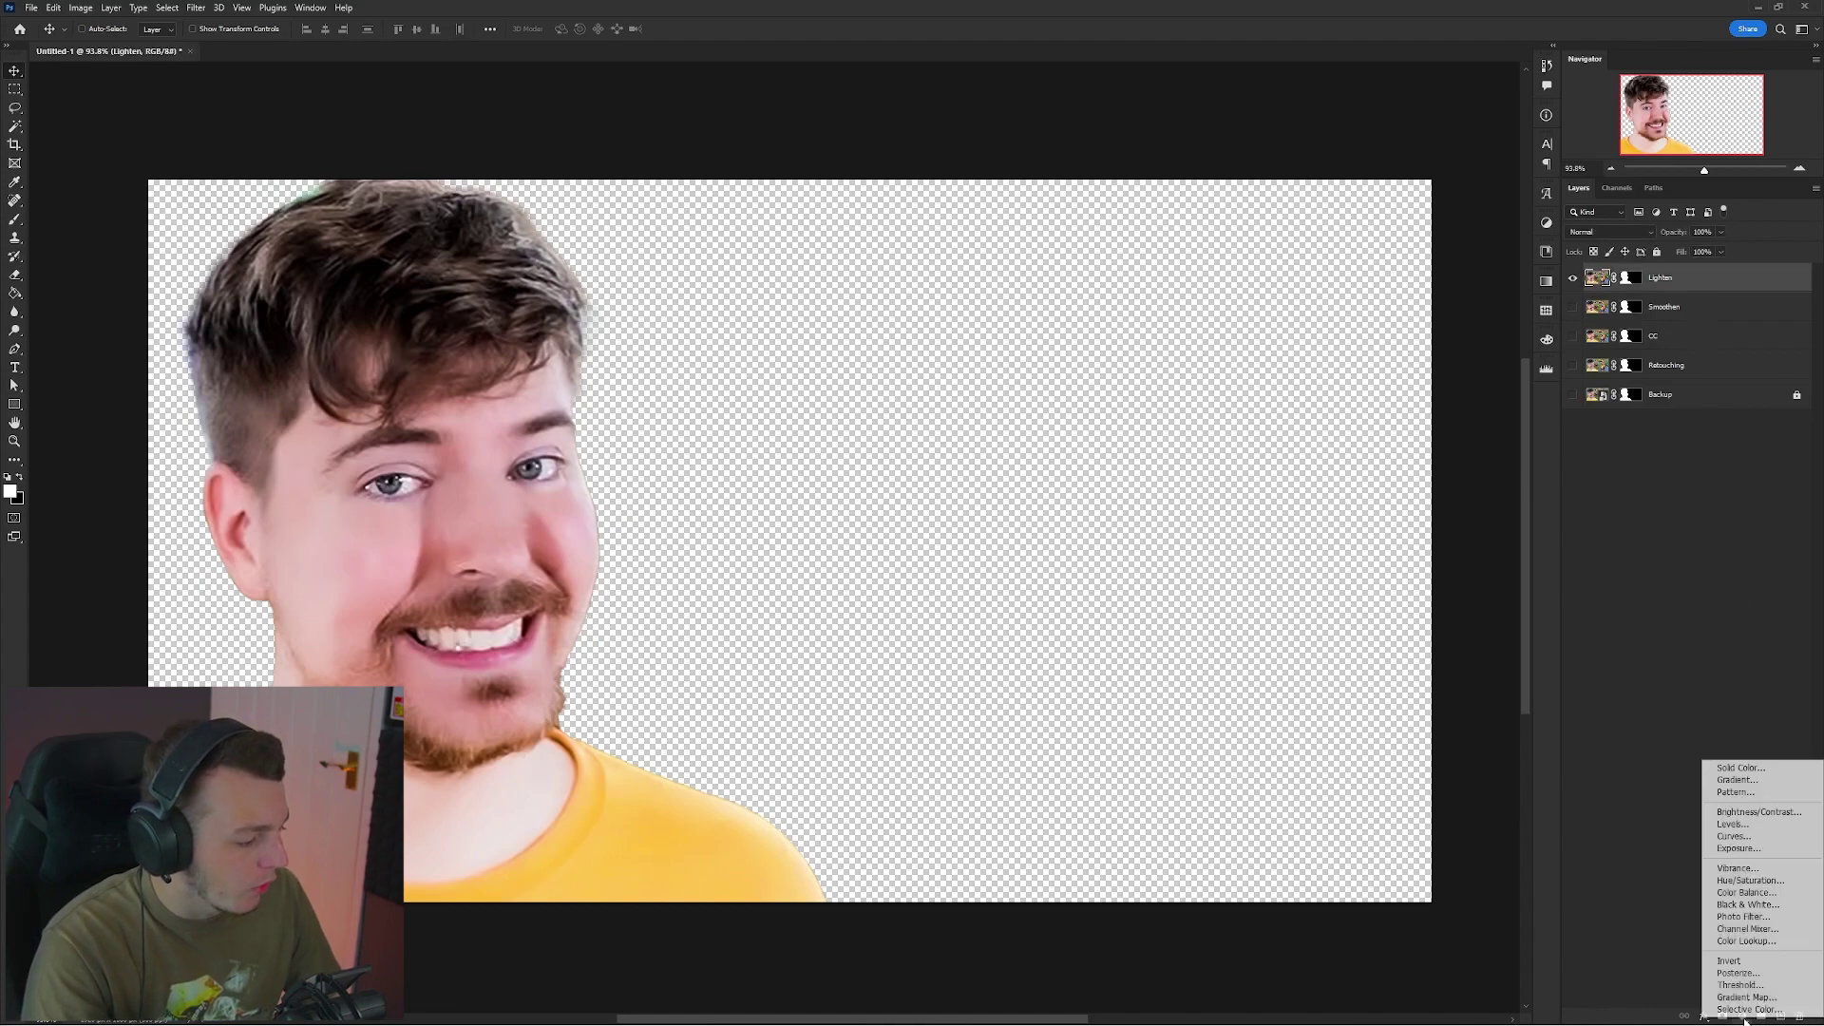
{"action": "left_click", "coordinate": [1738, 833]}
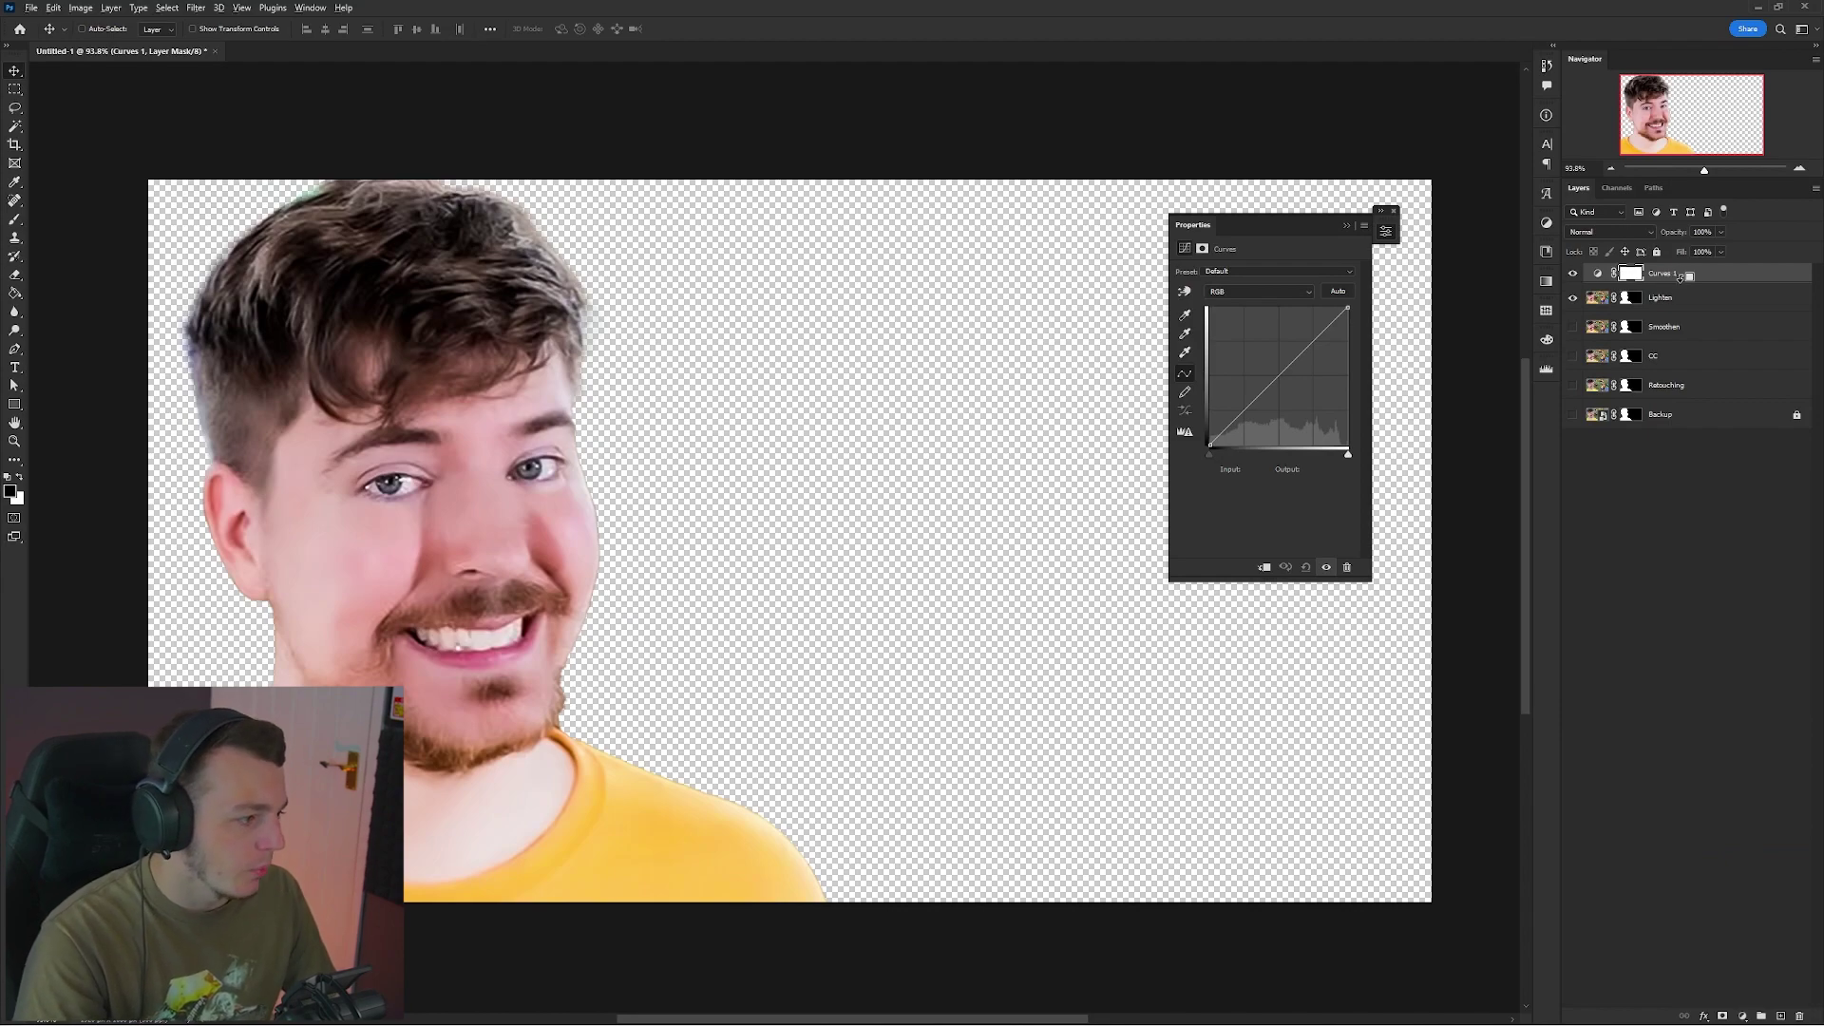
{"action": "left_click_drag", "start_coordinate": [1659, 283], "coordinate": [1694, 279]}
{"action": "left_click", "coordinate": [1694, 279], "text": "alt"}
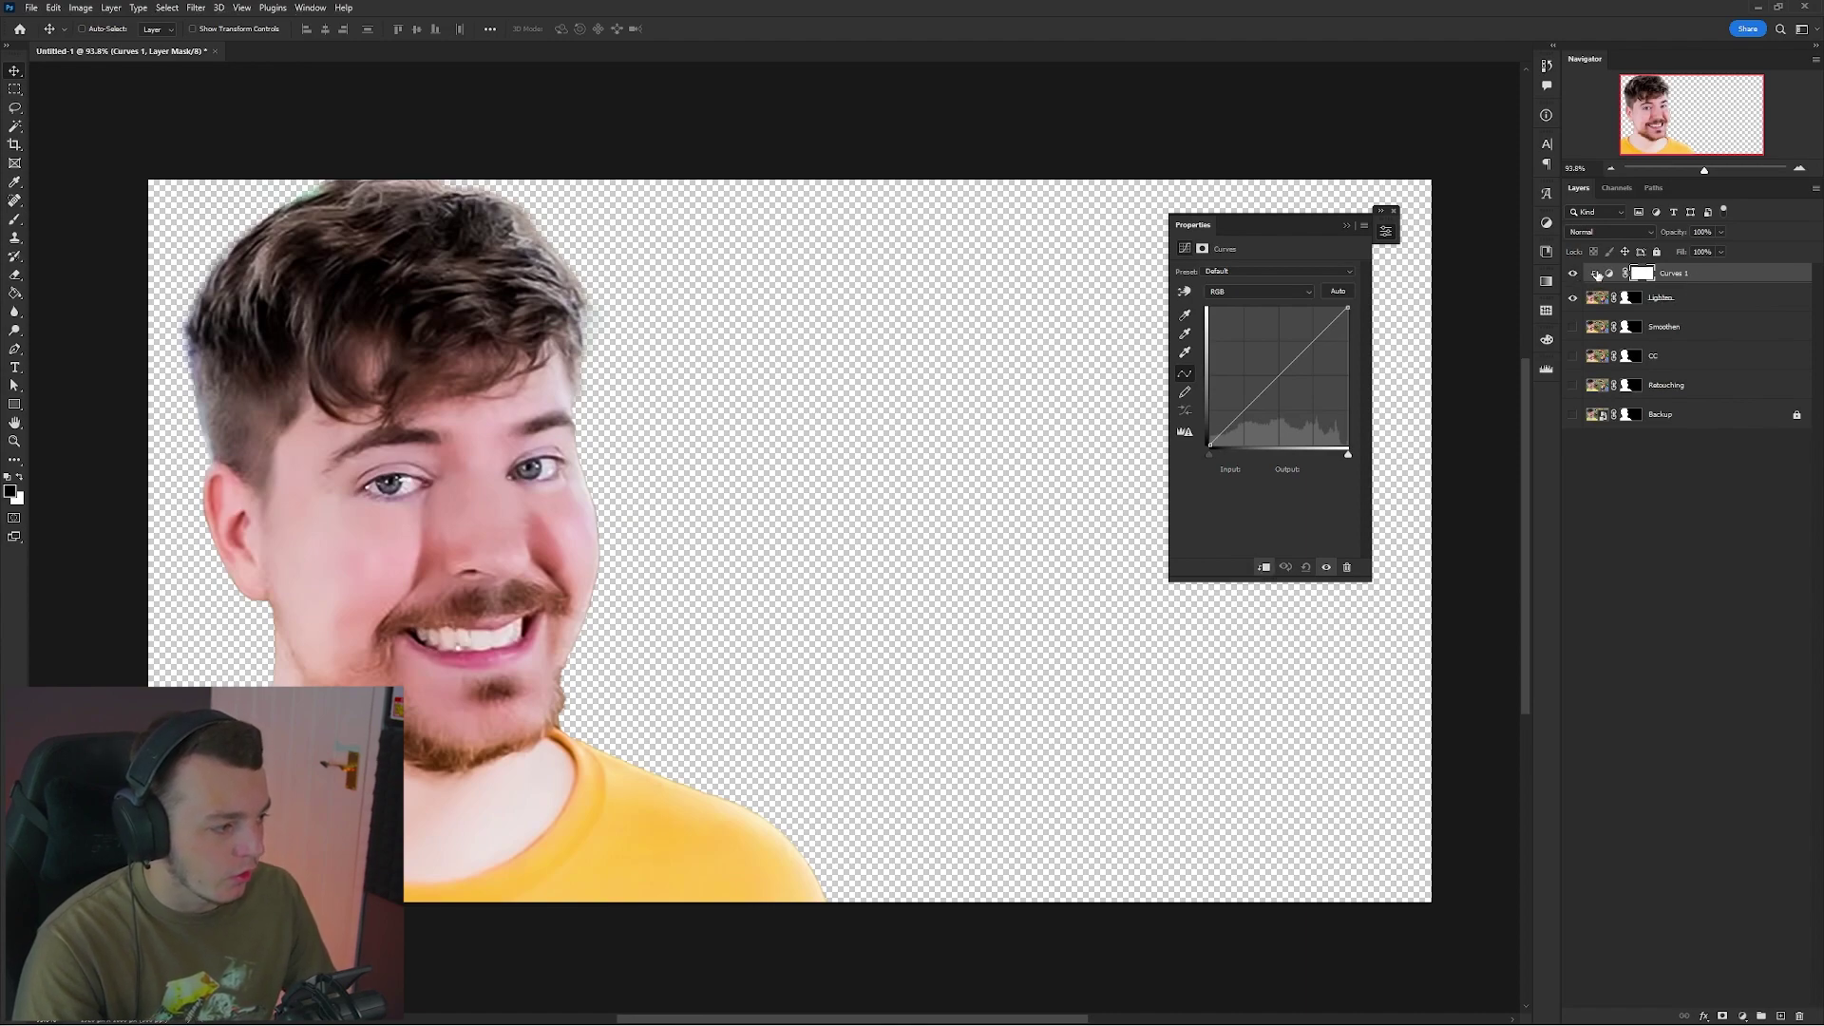
Unlock the Backup layer and show it without its mask as the background behind the man.
{"action": "left_click", "coordinate": [1640, 276]}
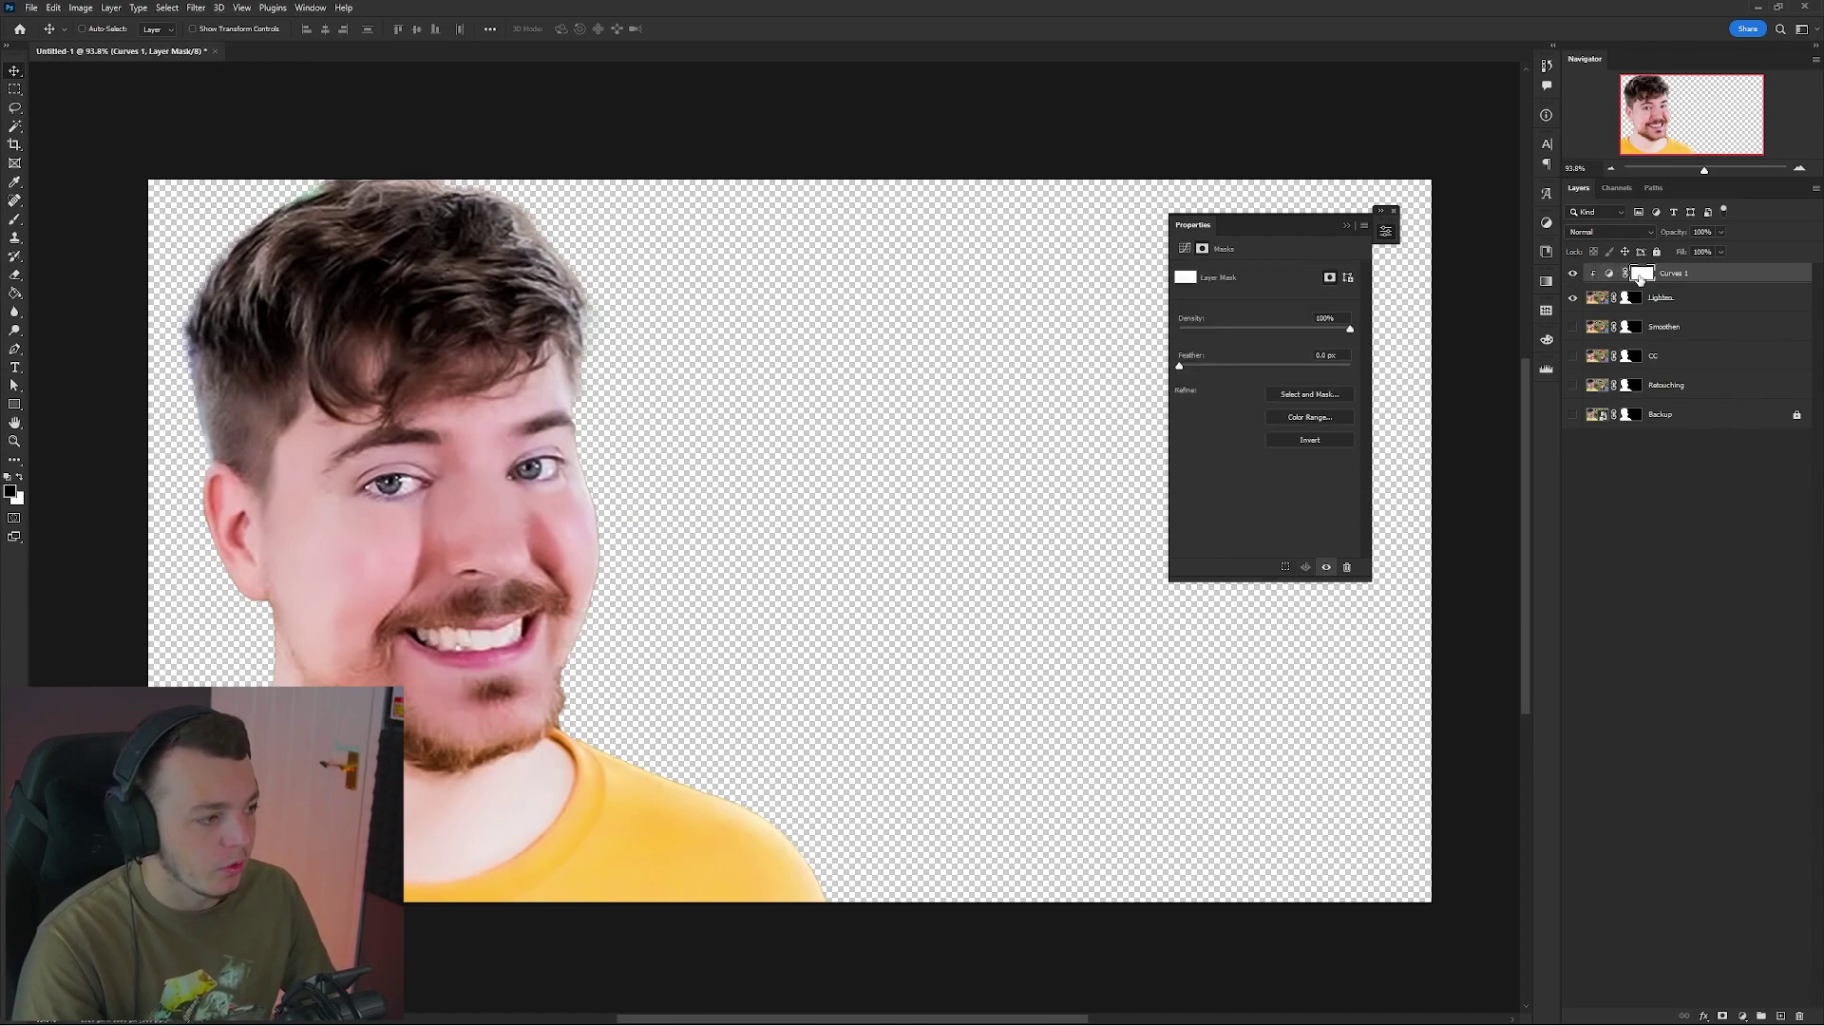
{"action": "left_click", "coordinate": [1664, 392]}
{"action": "left_click", "coordinate": [1665, 414]}
{"action": "left_click", "coordinate": [1572, 414]}
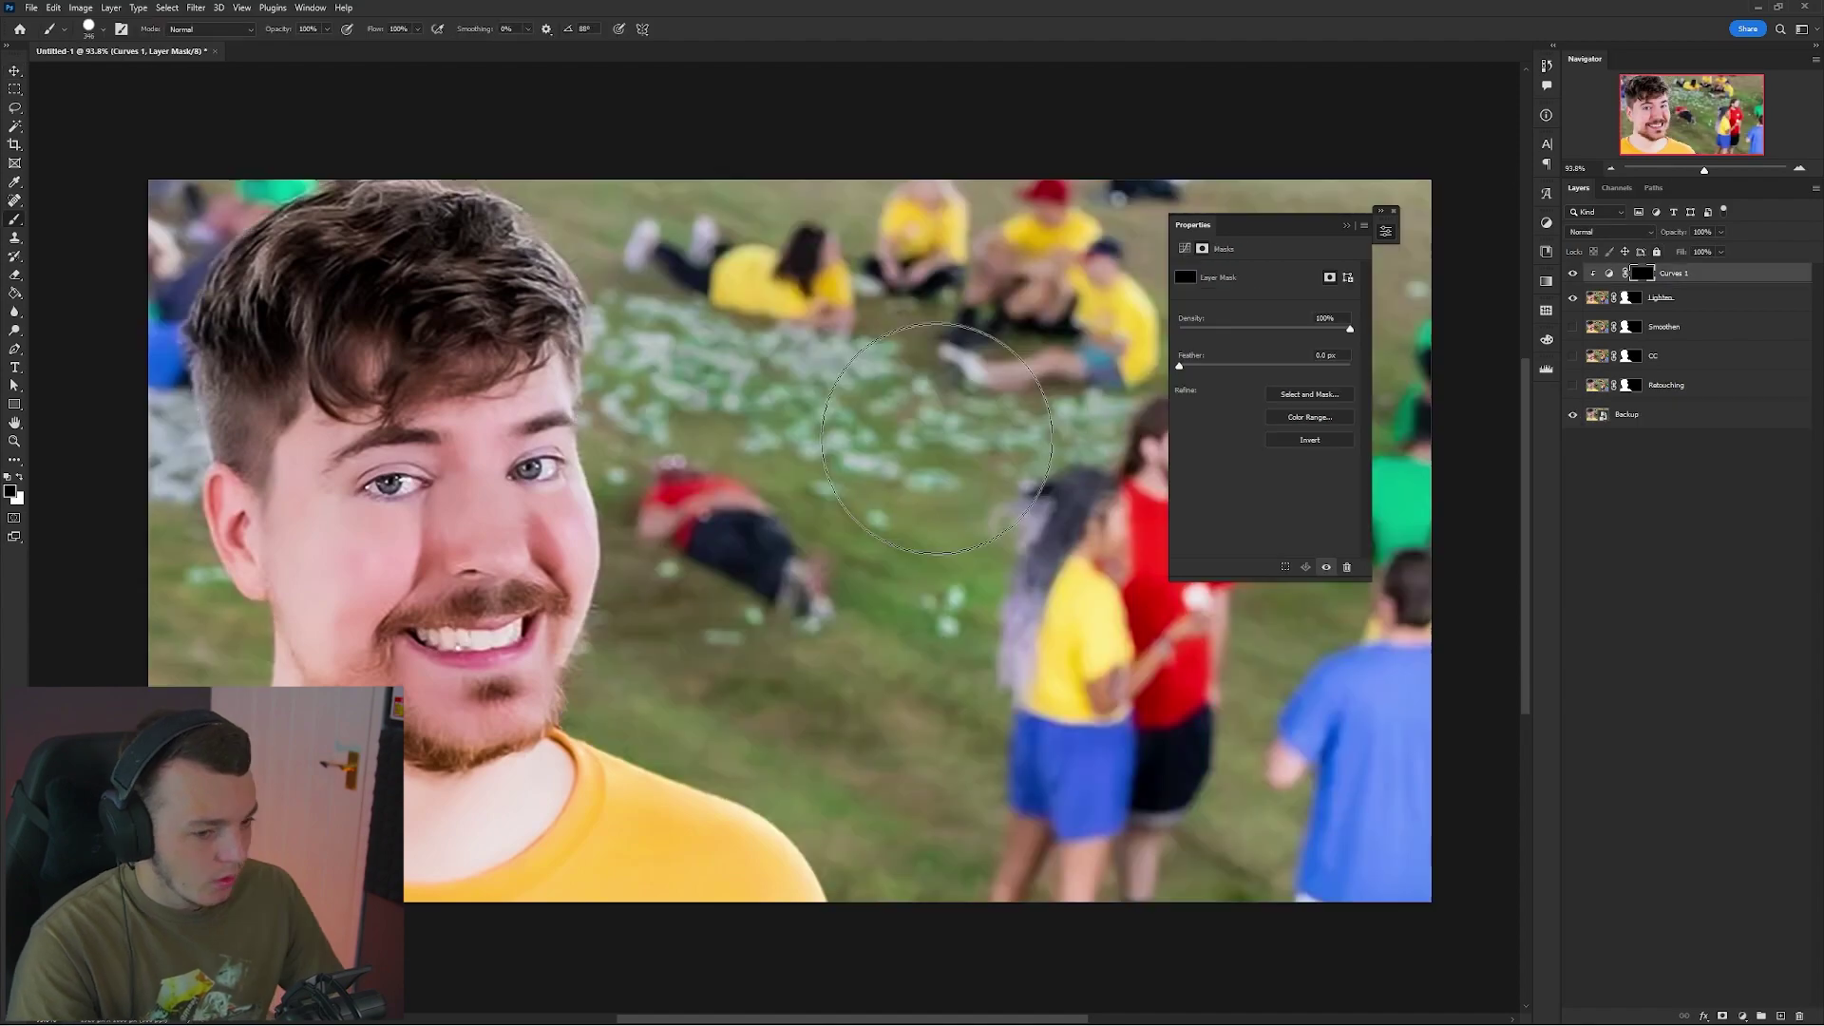
Try painting white on the Curves layer mask from the background across the man's face, and undo the painting.
{"action": "key", "text": "x"}
{"action": "mouse_move", "coordinate": [869, 489]}
{"action": "left_mouse_down"}
{"action": "mouse_move", "coordinate": [1289, 651]}
{"action": "mouse_move", "coordinate": [915, 474]}
{"action": "mouse_move", "coordinate": [386, 408]}
{"action": "mouse_move", "coordinate": [446, 561]}
{"action": "left_mouse_up"}
{"action": "key", "text": "ctrl+z"}
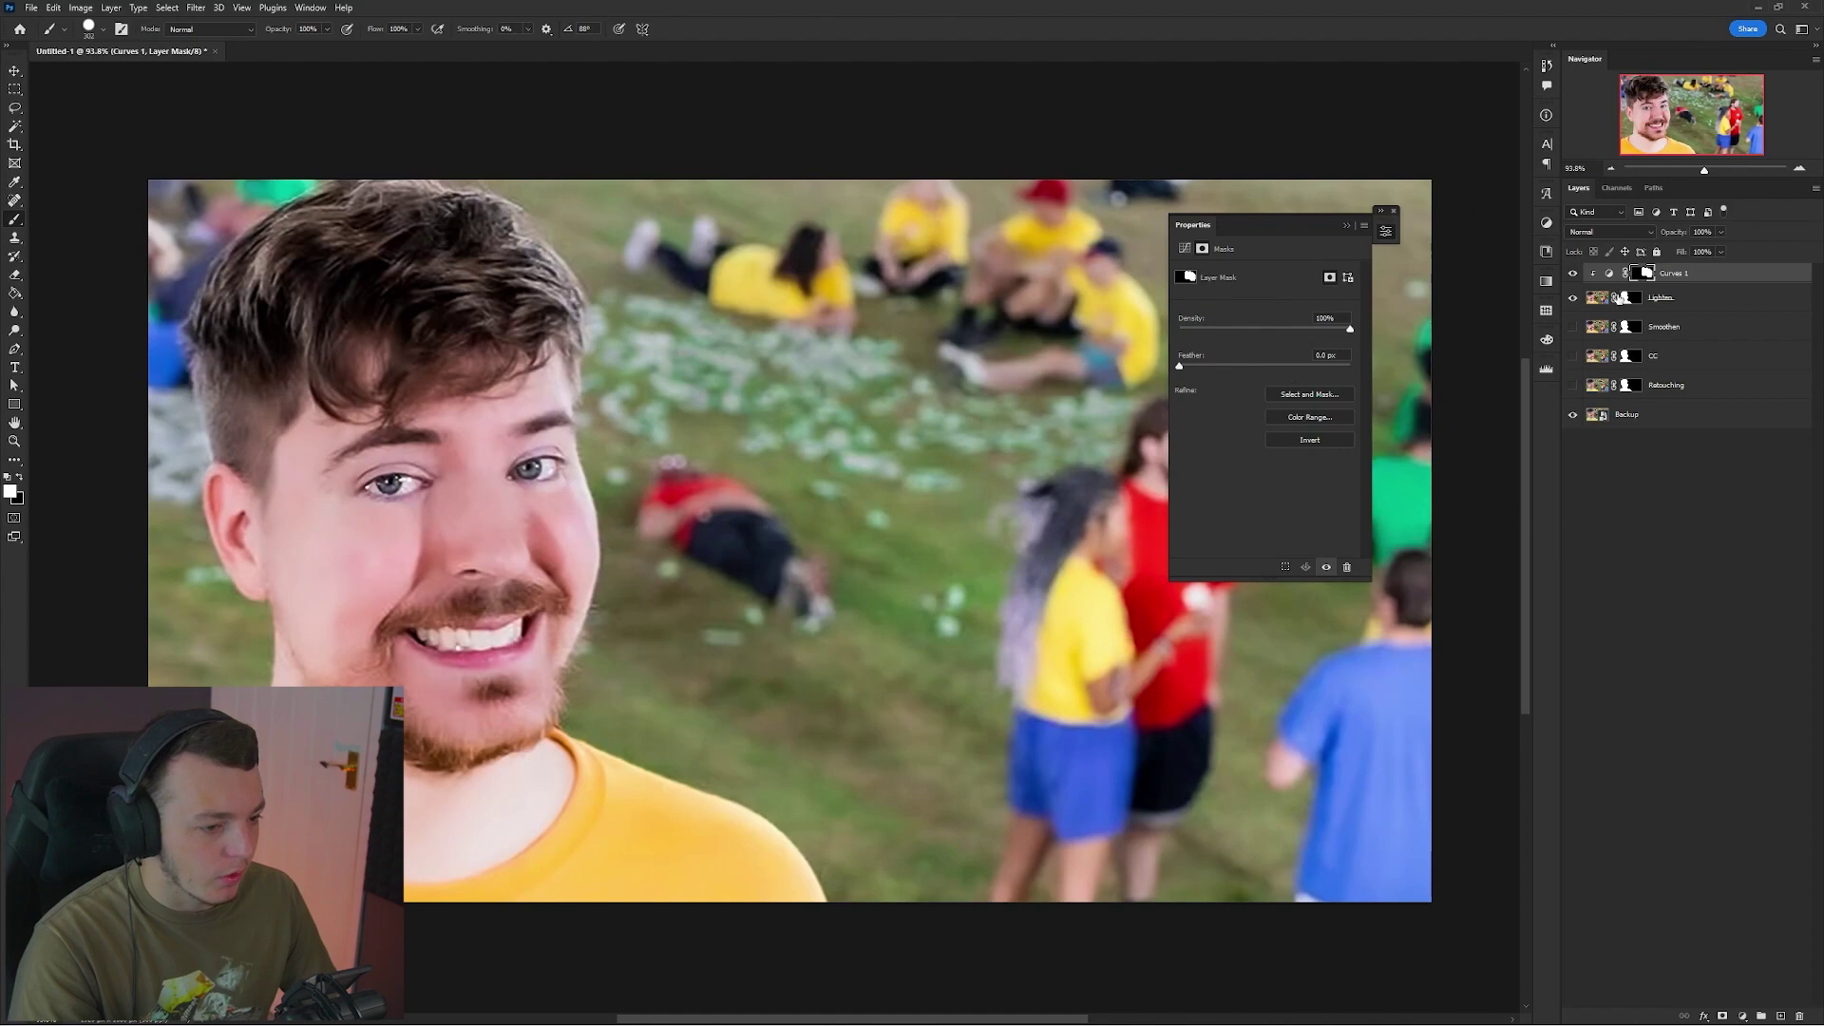
Brighten the man by raising the upper part of the RGB curve to about input 179, output 191.
{"action": "left_click", "coordinate": [1608, 272]}
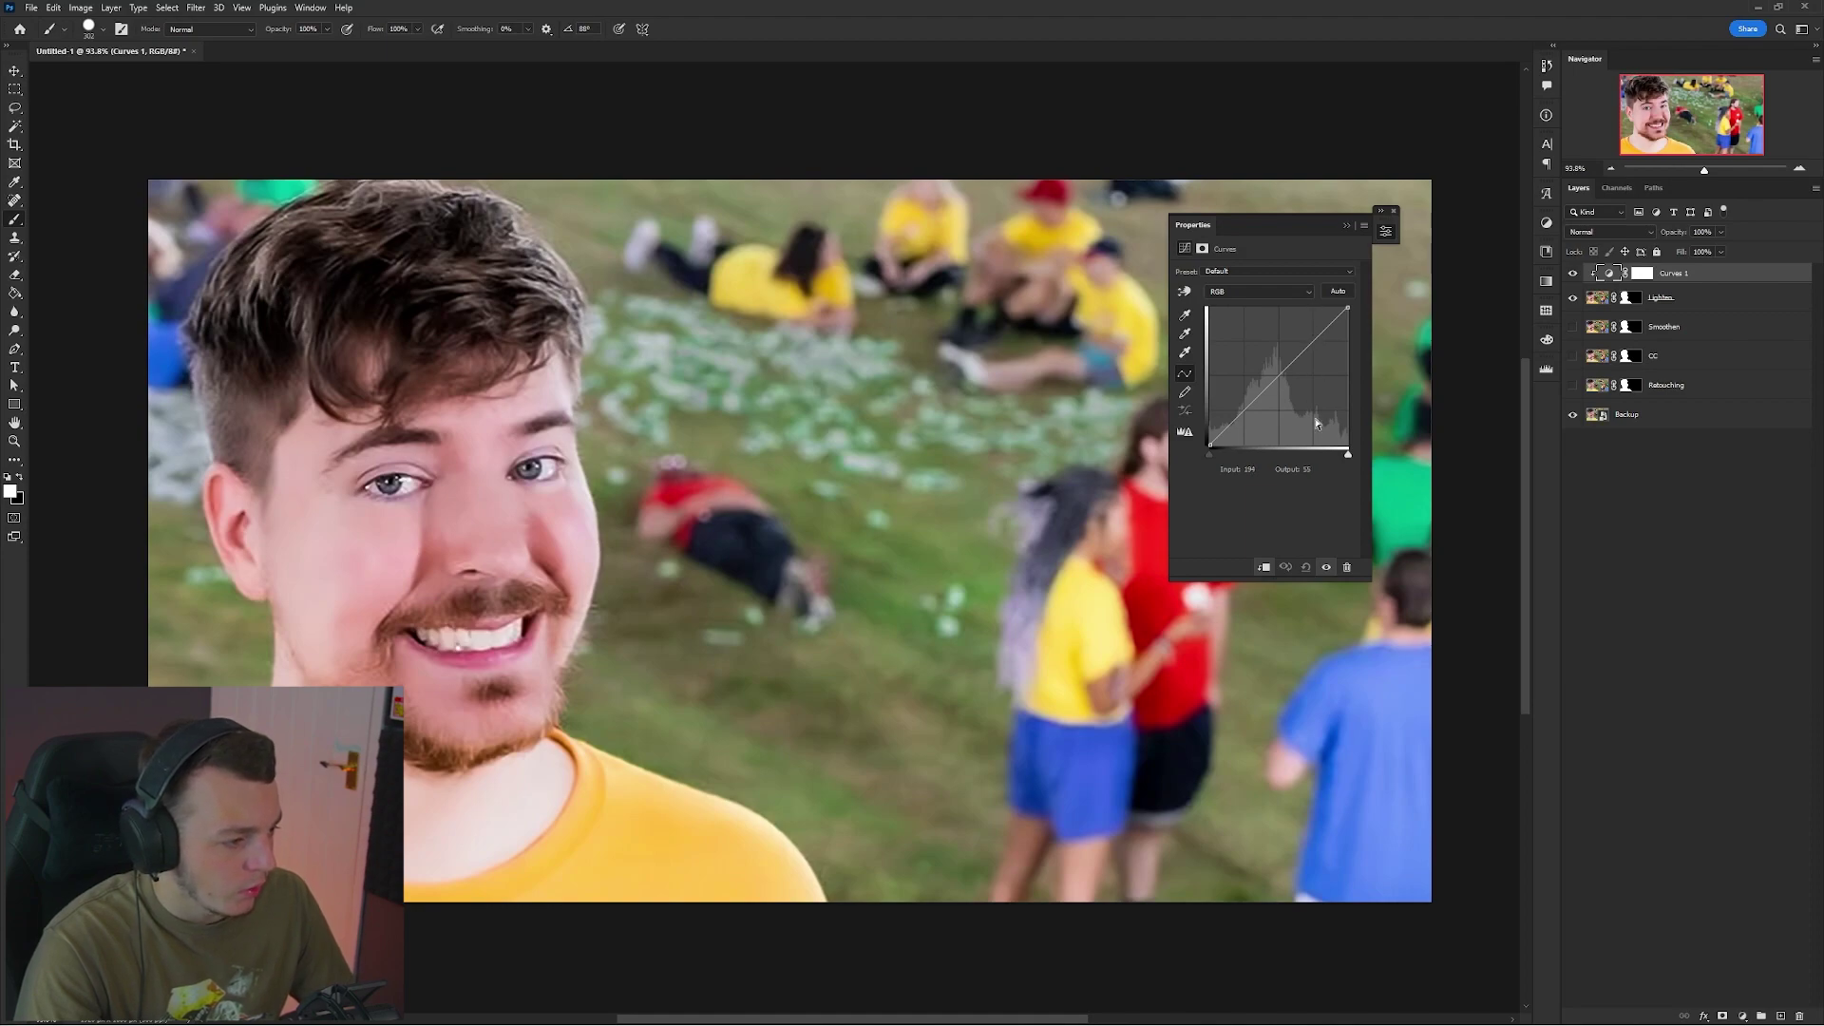
{"action": "mouse_move", "coordinate": [1309, 346]}
{"action": "left_mouse_down"}
{"action": "mouse_move", "coordinate": [1291, 339]}
{"action": "mouse_move", "coordinate": [1307, 339]}
{"action": "left_mouse_up"}
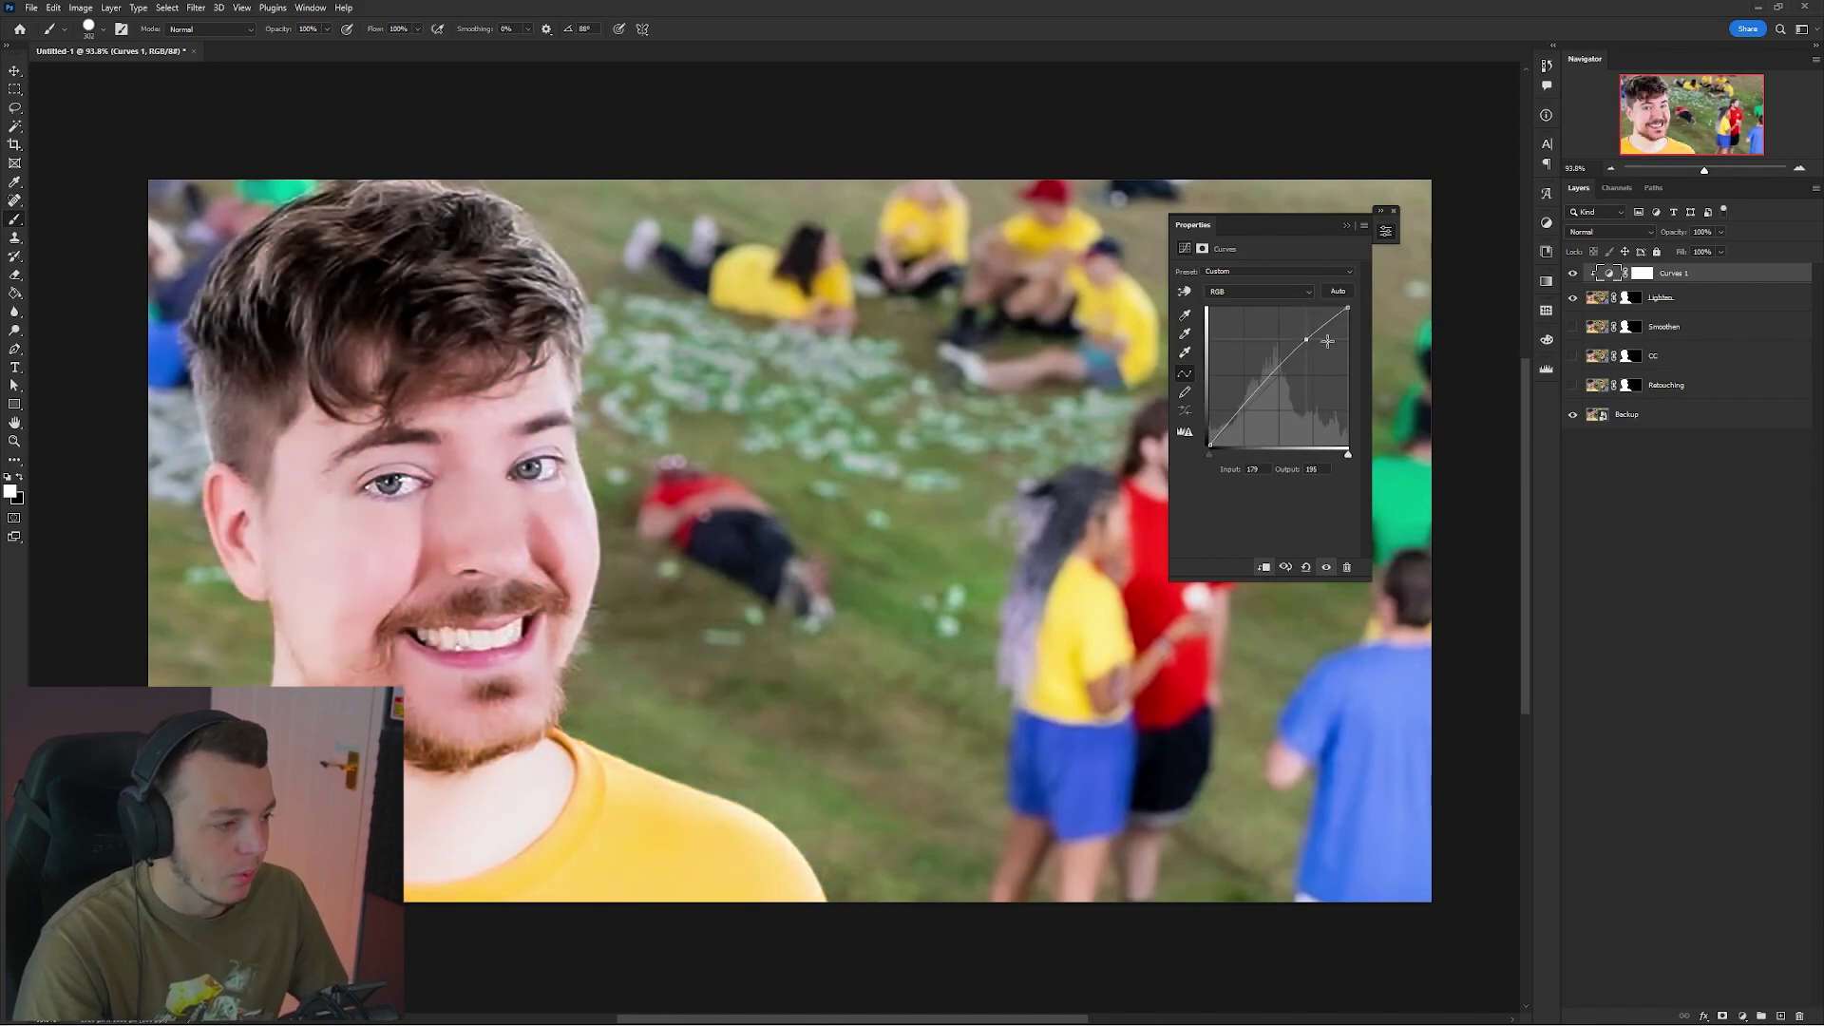
{"action": "scroll", "coordinate": [578, 480], "scroll_direction": "down", "scroll_amount": 6}
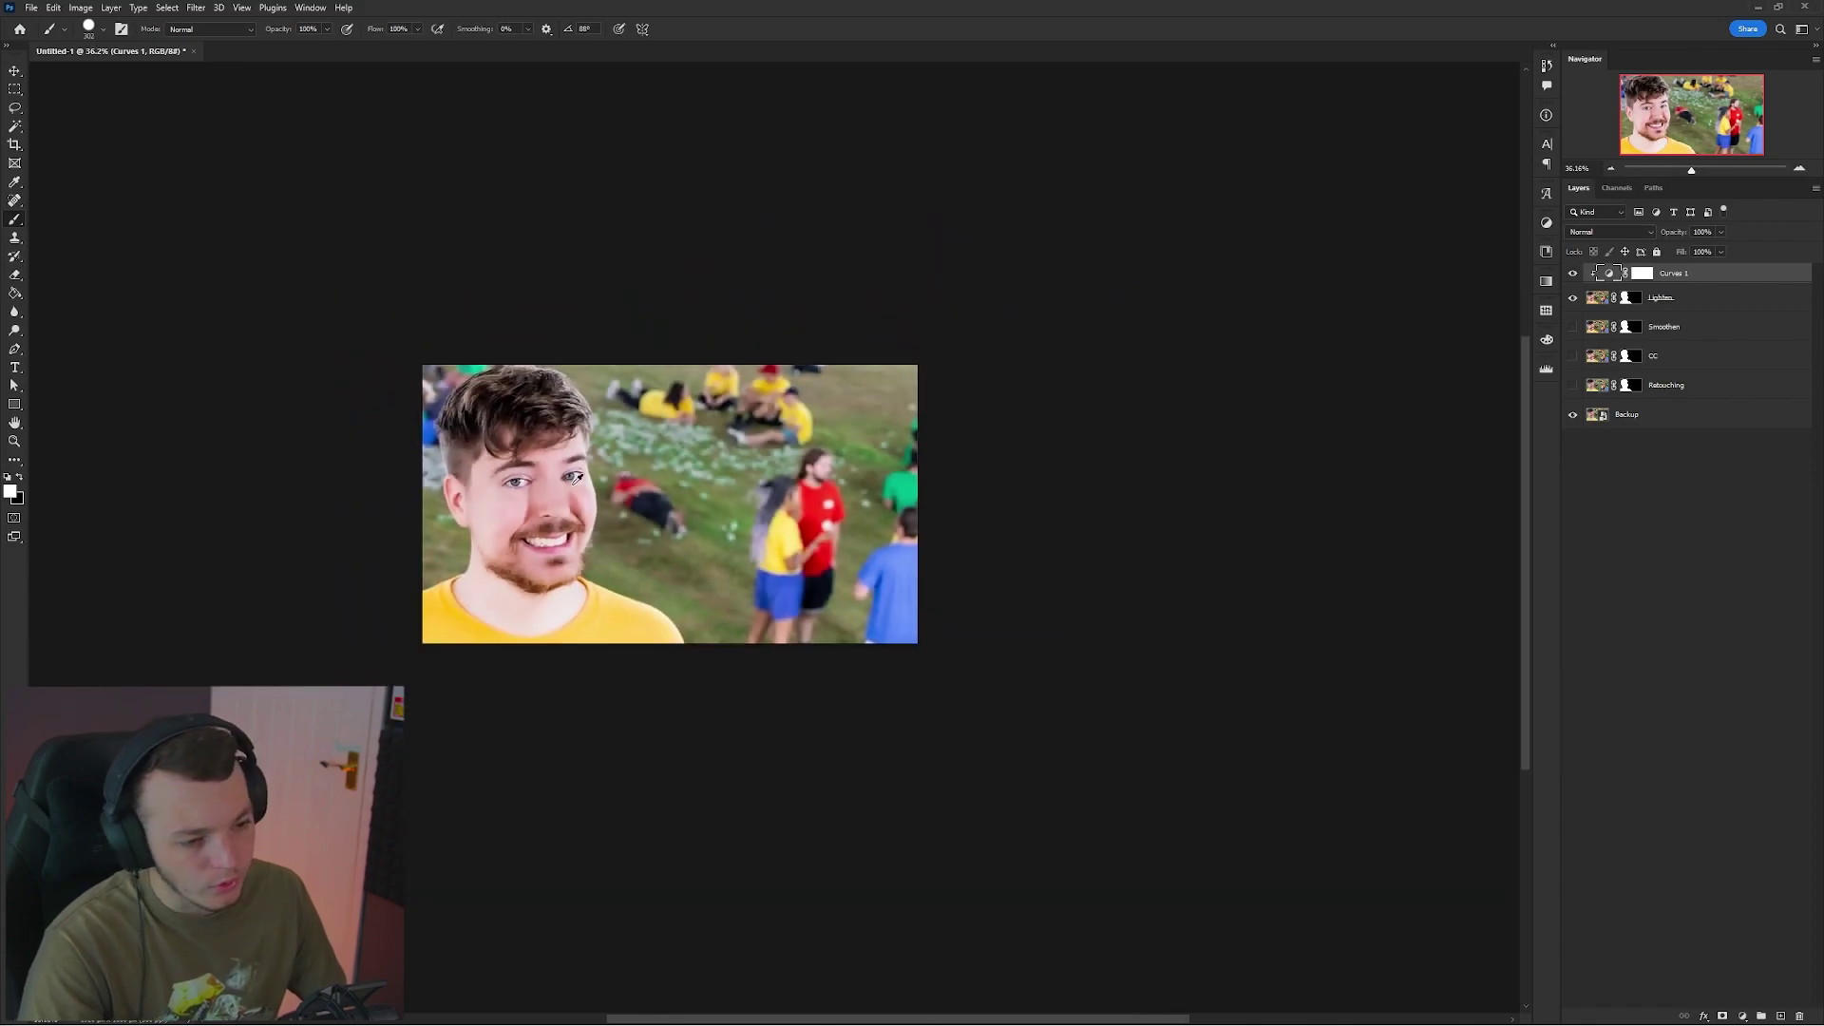
{"action": "scroll", "coordinate": [577, 480], "scroll_direction": "up", "scroll_amount": 12}
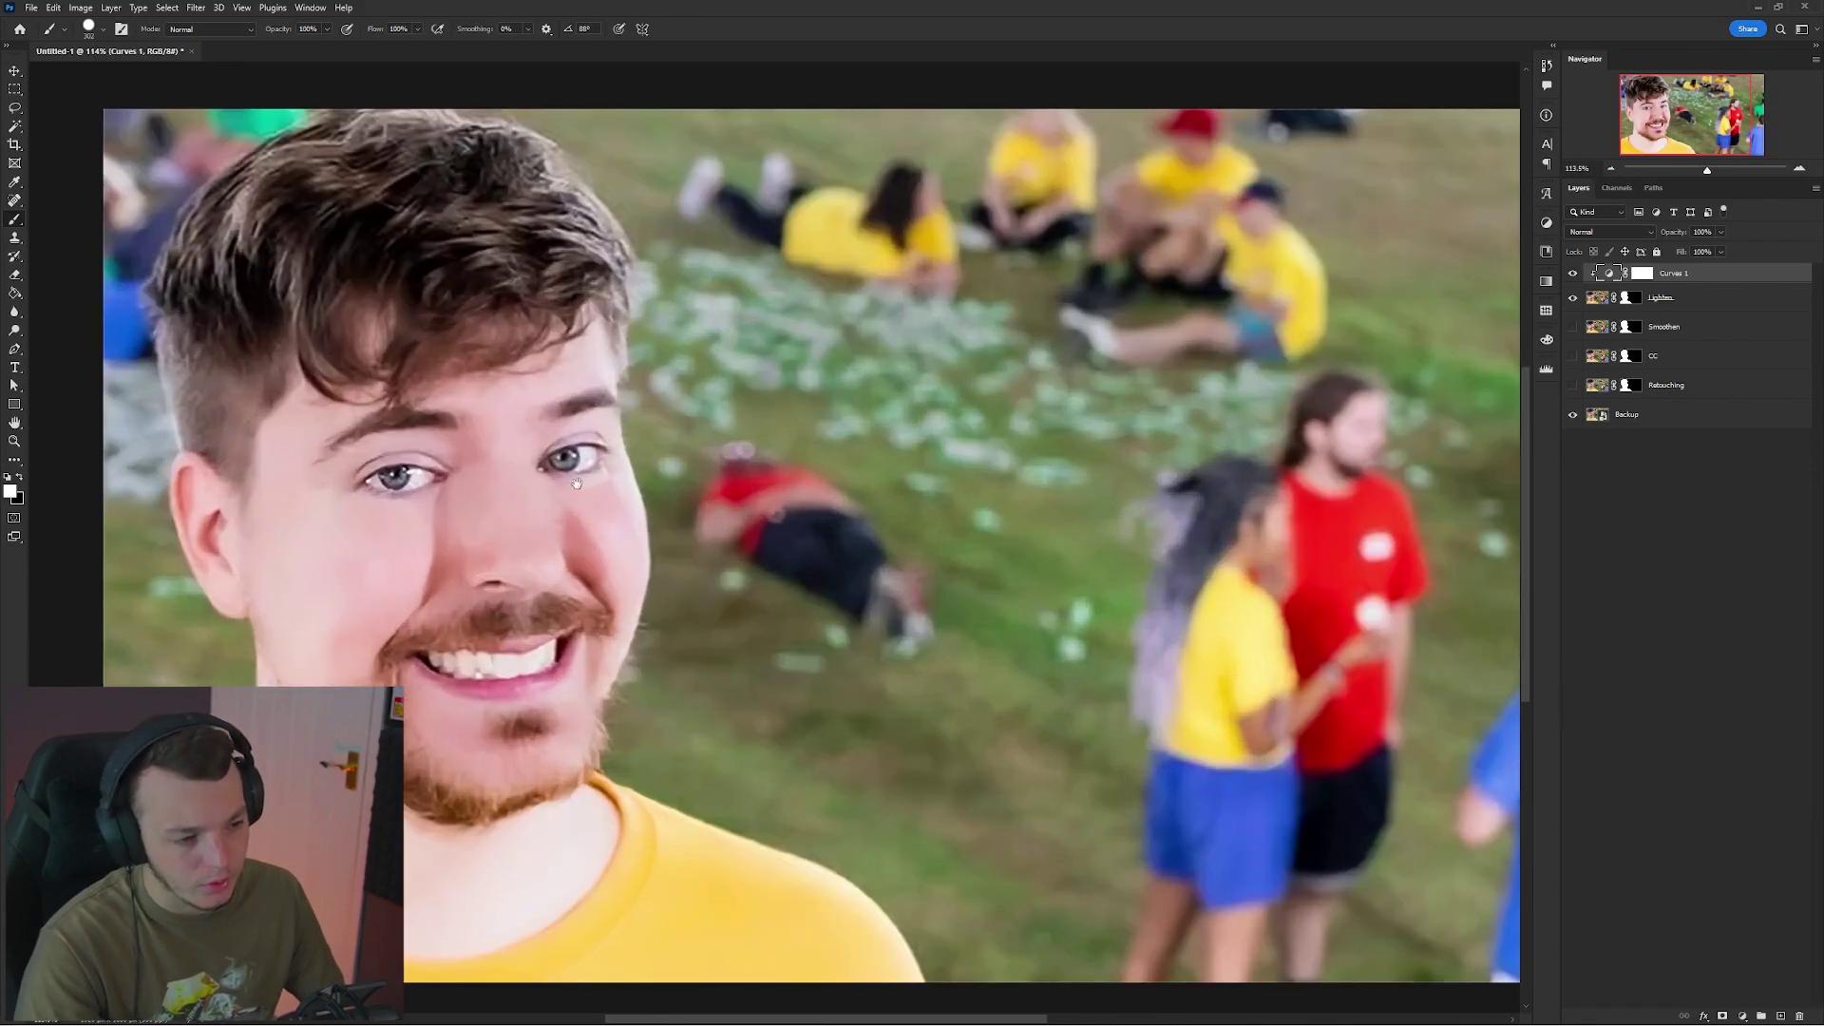
Invert the Curves layer mask to black so that the brightening is hidden.
{"action": "left_click_drag", "start_coordinate": [578, 479], "coordinate": [722, 457]}
{"action": "scroll", "coordinate": [722, 457], "scroll_direction": "down", "scroll_amount": 1}
{"action": "left_click", "coordinate": [1643, 275]}
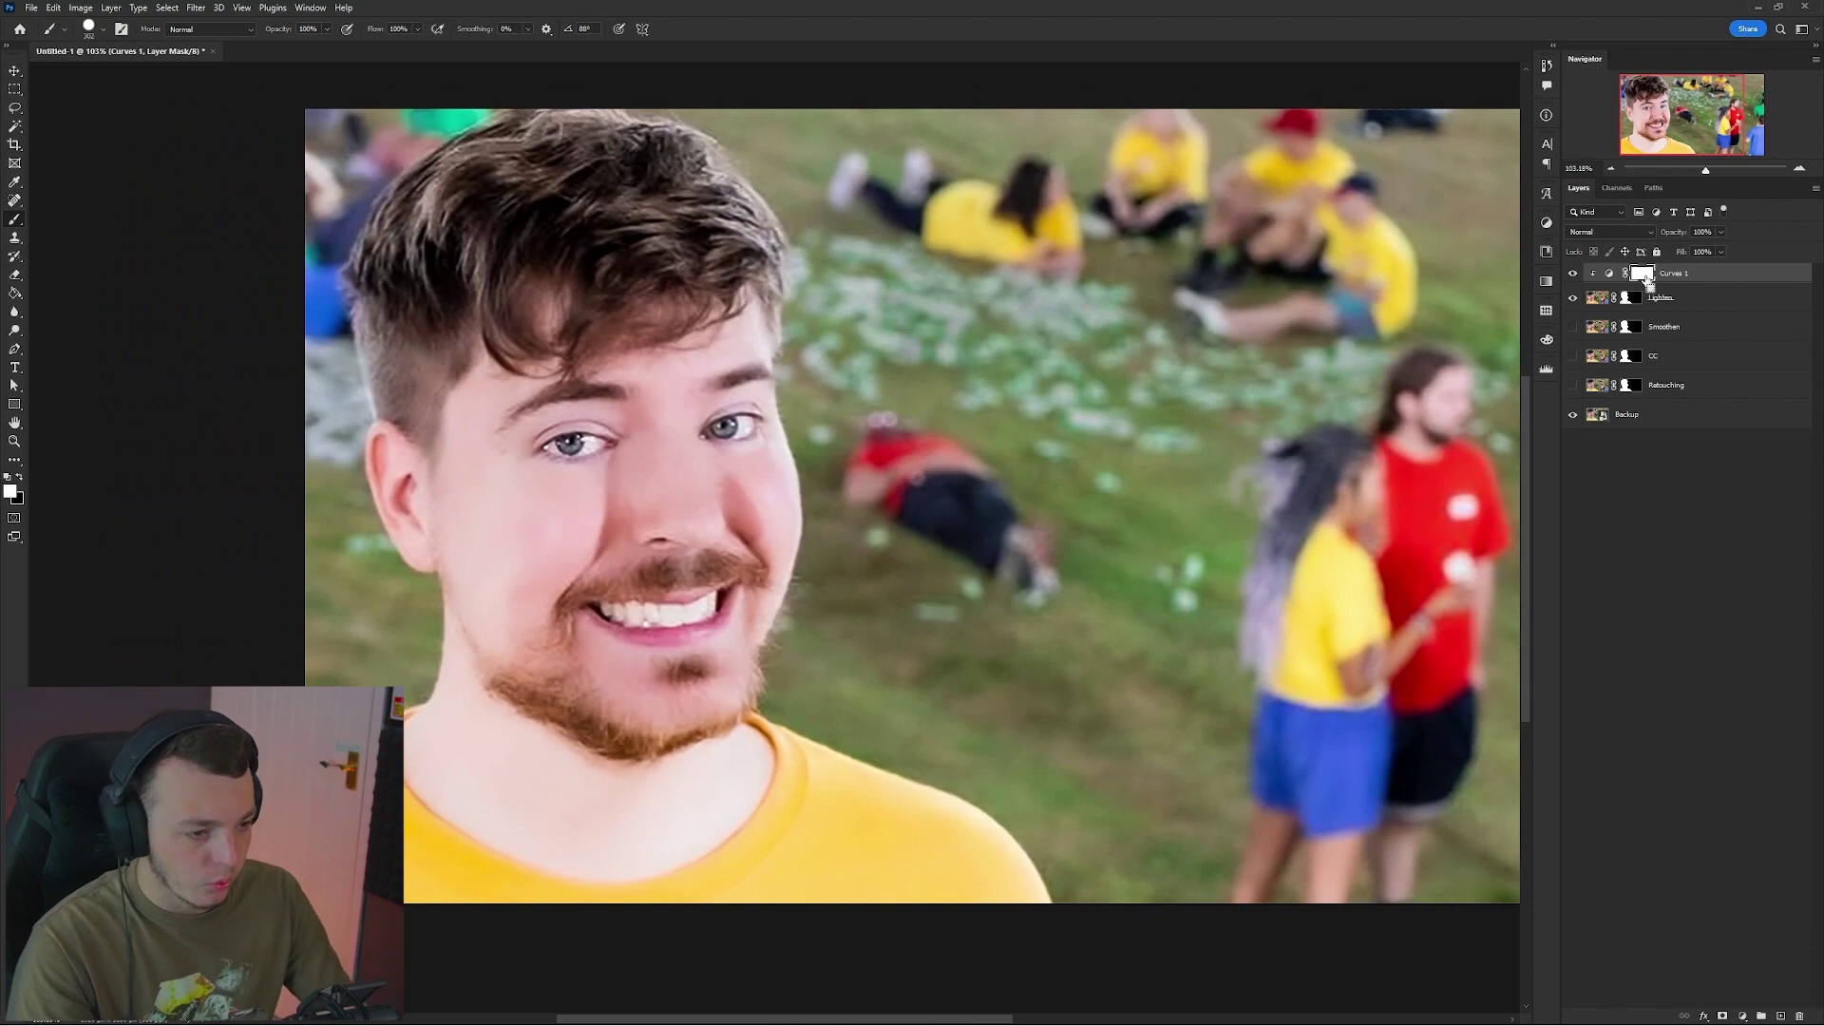
{"action": "key", "text": "ctrl+i"}
{"action": "scroll", "coordinate": [1401, 271], "scroll_direction": "right", "scroll_amount": 3}
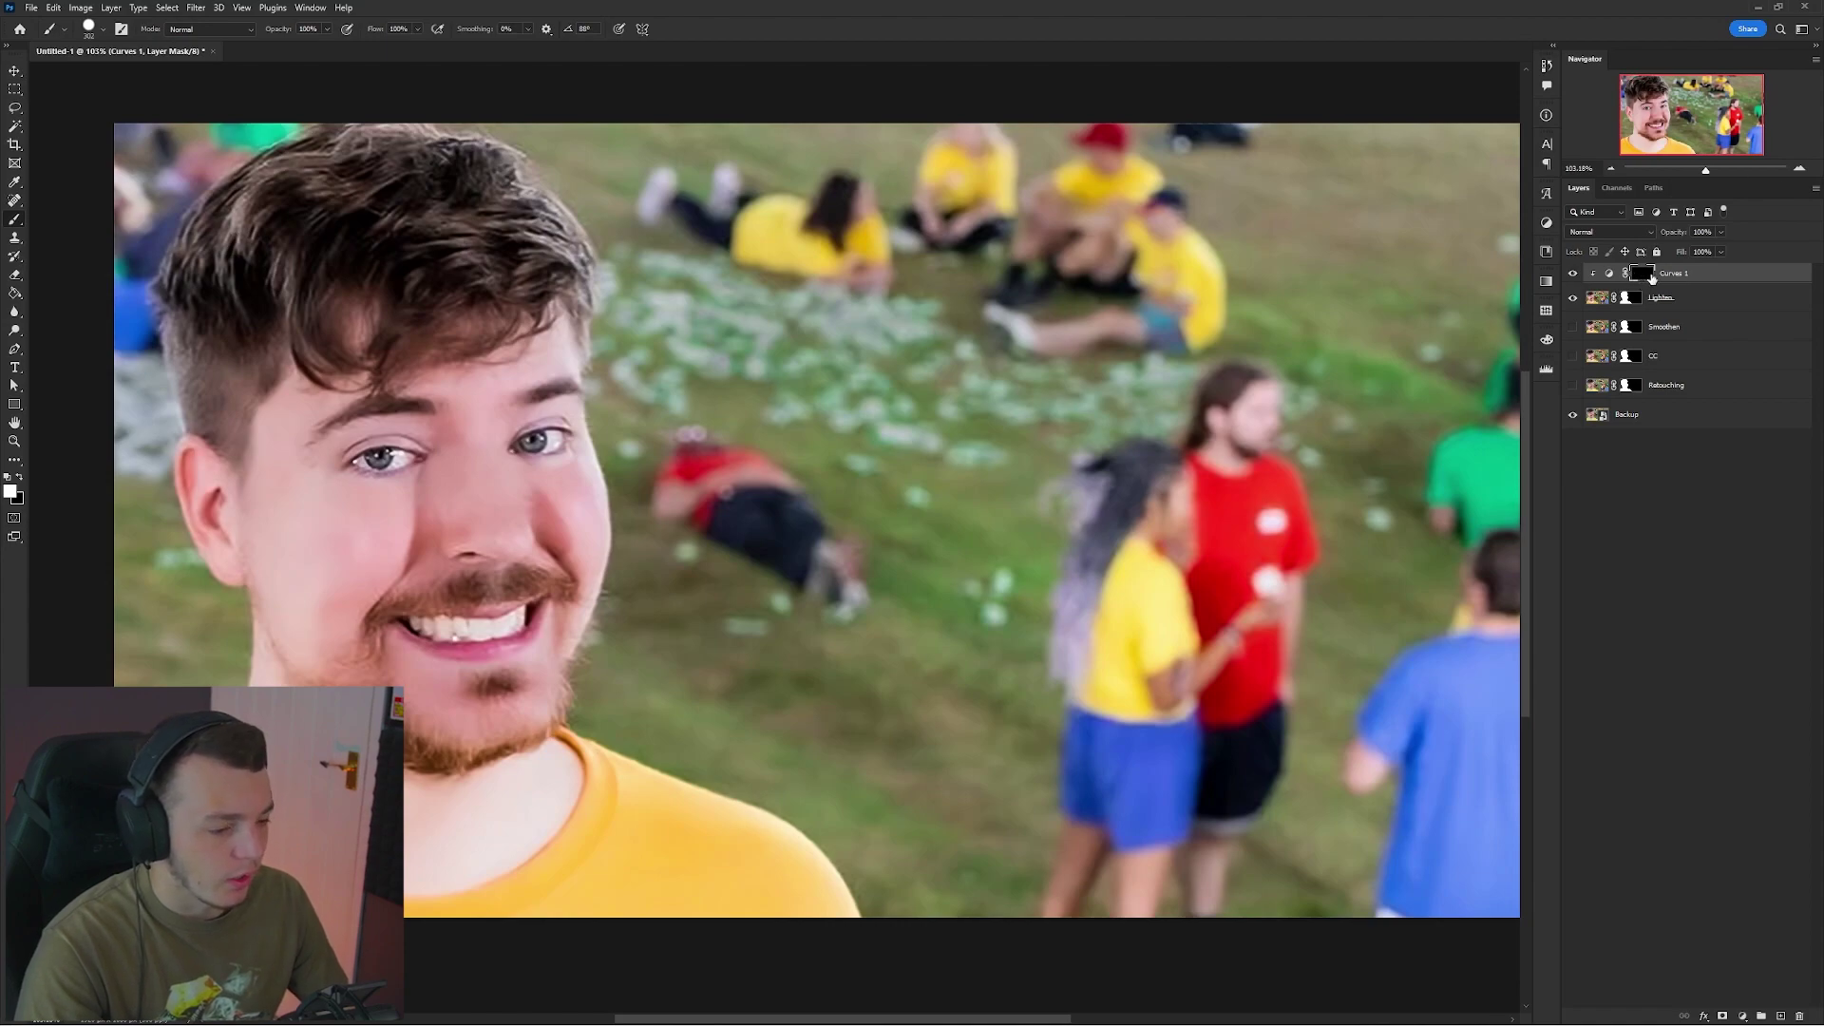
Resize the soft brush and paint white on the Curves 1 mask over both eyes, the teeth and the nose.
{"action": "scroll", "coordinate": [454, 487], "scroll_direction": "left", "scroll_amount": 1}
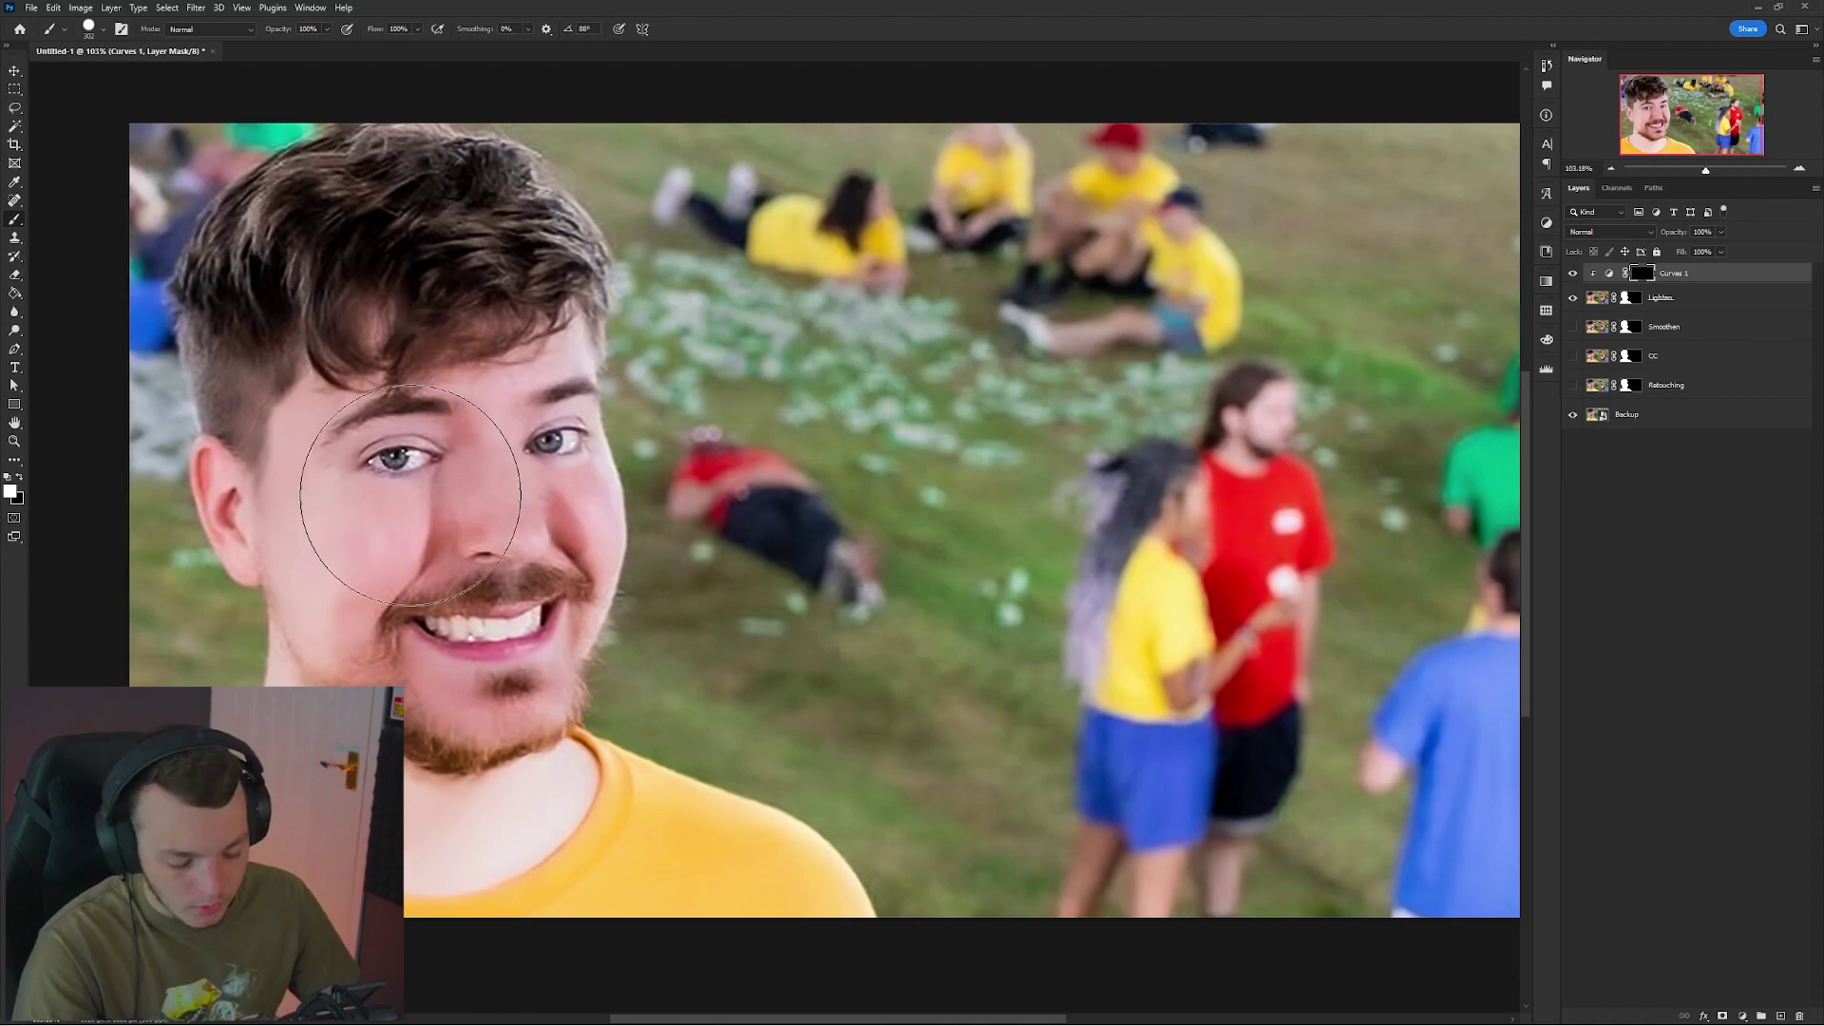
{"action": "right_click", "coordinate": [481, 469], "text": "alt"}
{"action": "left_click_drag", "start_coordinate": [482, 469], "coordinate": [412, 3]}
{"action": "left_click", "coordinate": [405, 465]}
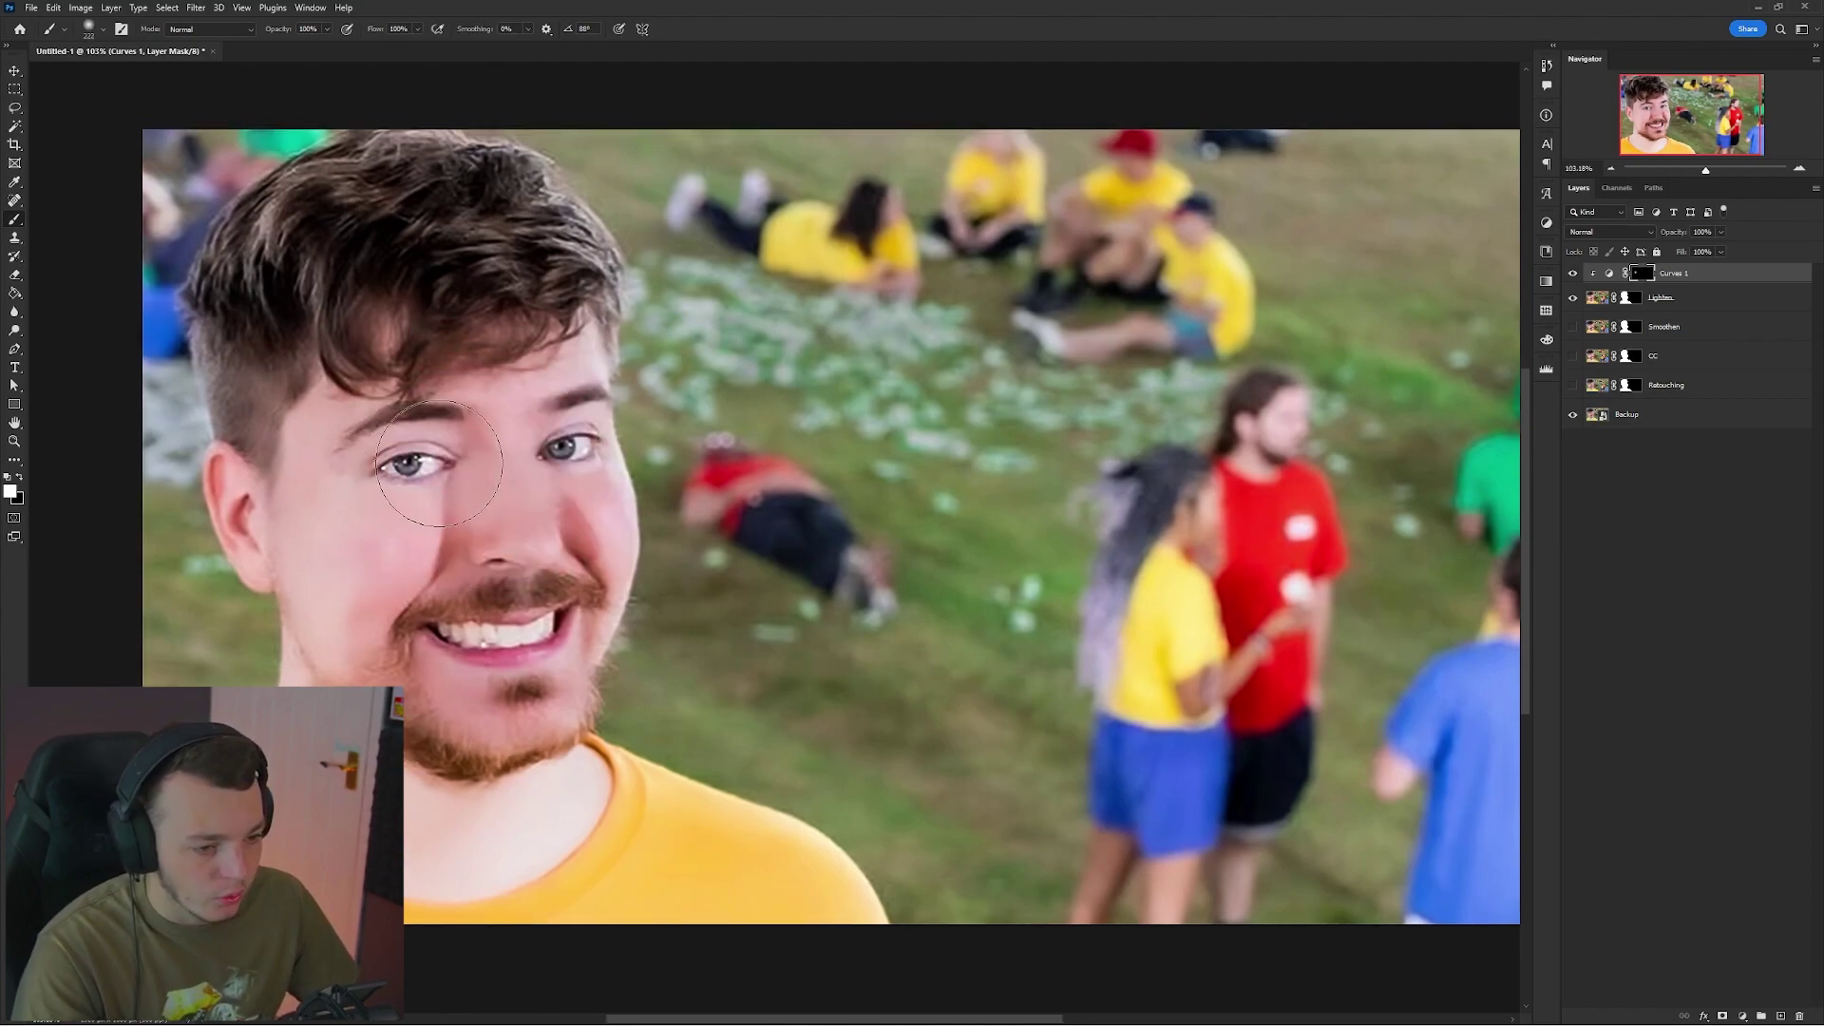
{"action": "right_click", "coordinate": [514, 480], "text": "alt"}
{"action": "left_click", "coordinate": [566, 442]}
{"action": "right_click", "coordinate": [527, 465], "text": "alt"}
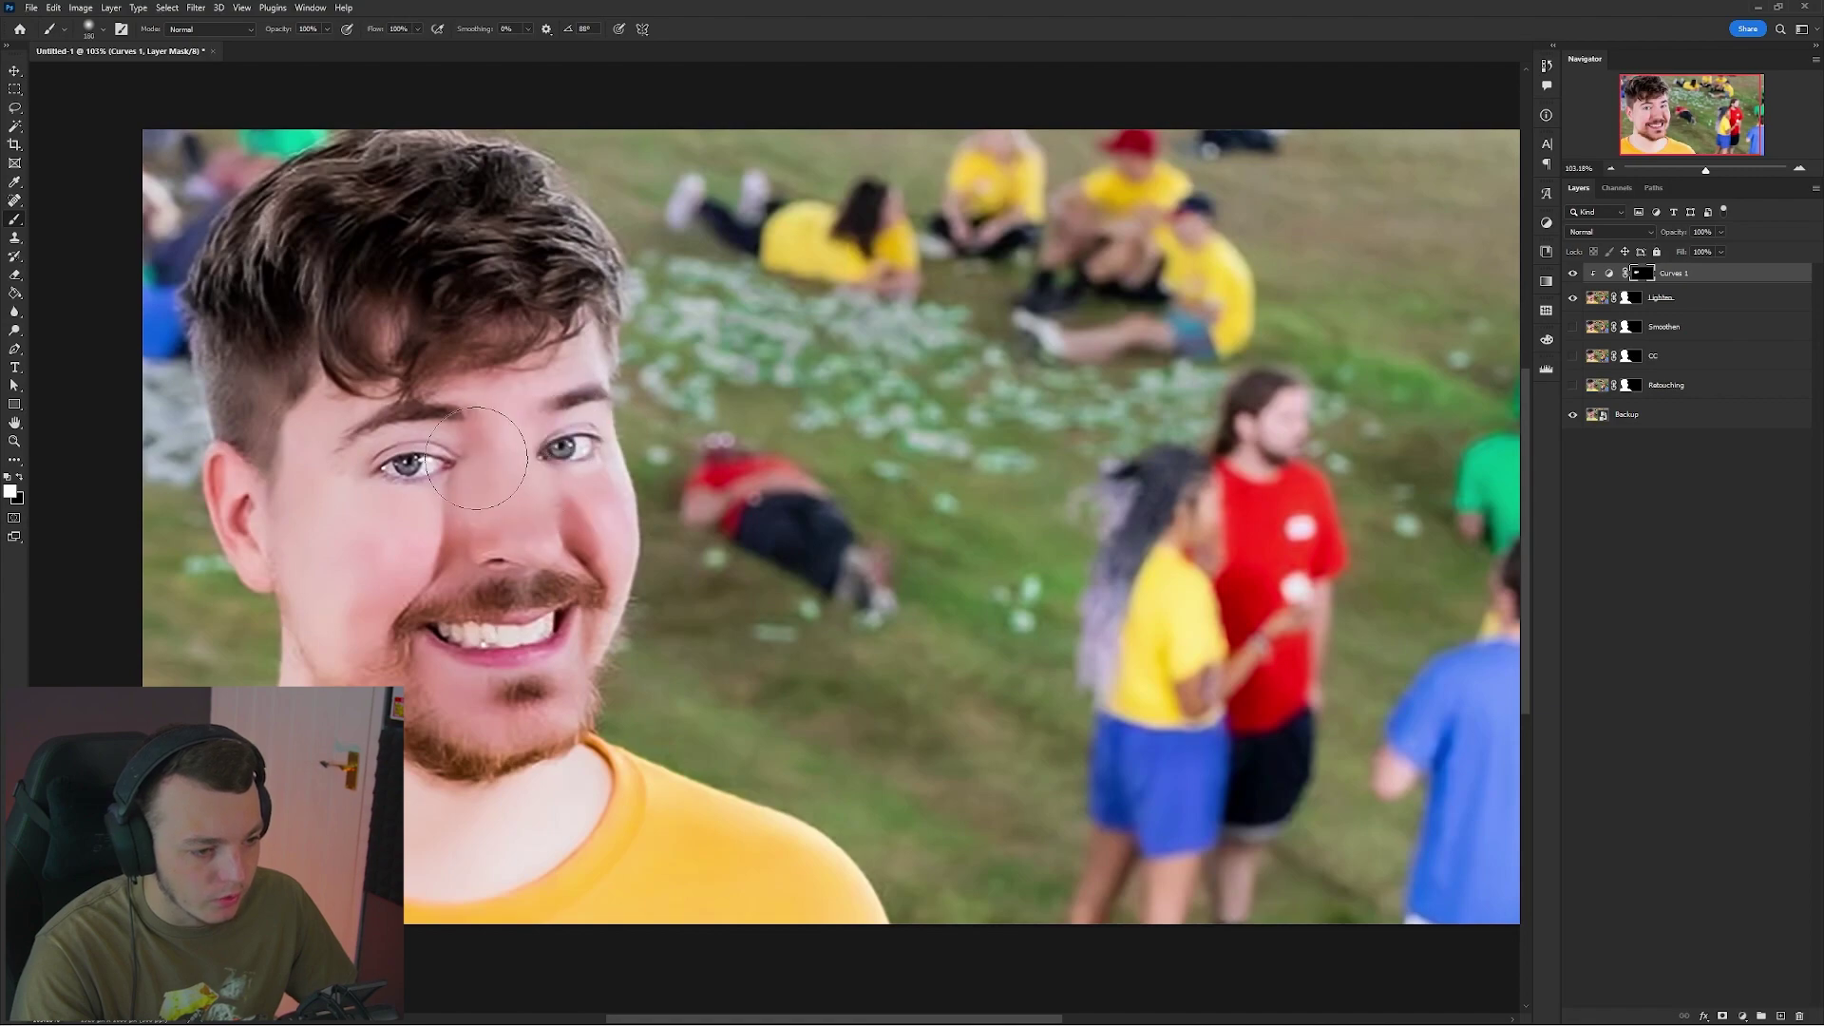
{"action": "left_click_drag", "start_coordinate": [459, 619], "coordinate": [540, 629]}
{"action": "mouse_move", "coordinate": [487, 513]}
{"action": "left_mouse_down"}
{"action": "mouse_move", "coordinate": [513, 503]}
{"action": "mouse_move", "coordinate": [497, 546]}
{"action": "left_mouse_up"}
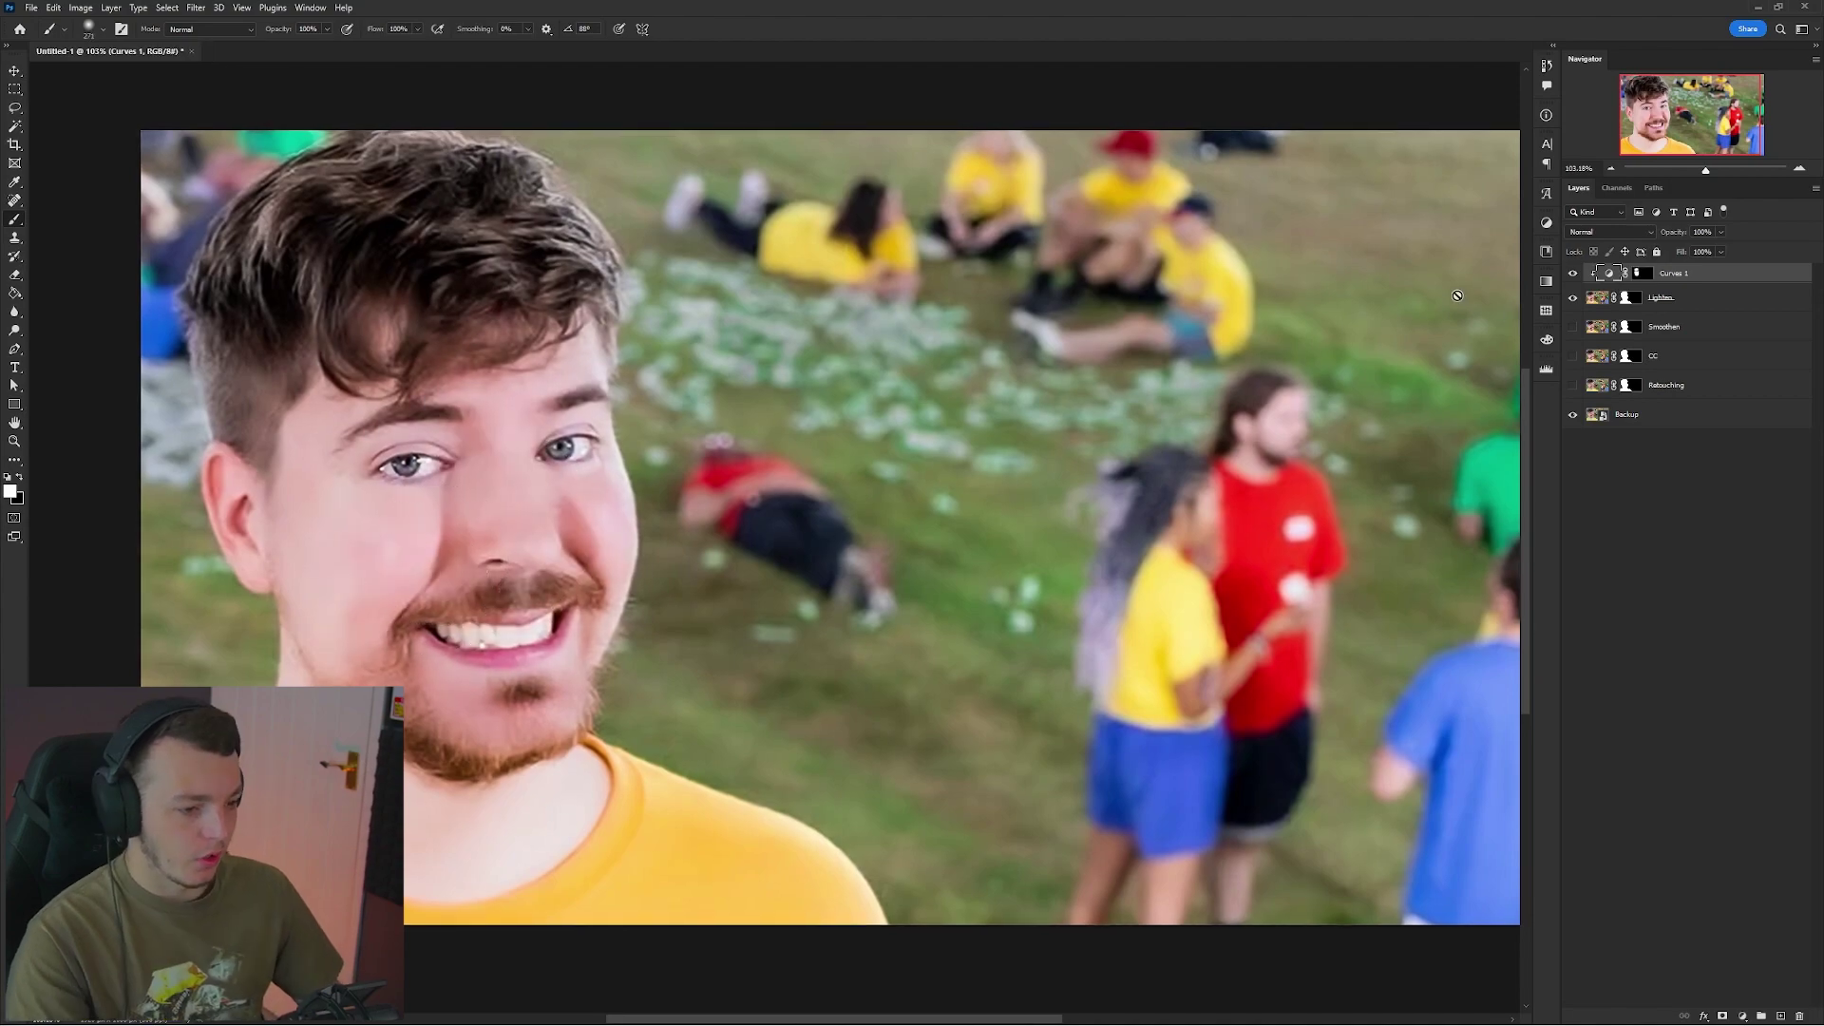
Duplicate the Curves 1 adjustment layer and clip the copy to the portrait layer below.
{"action": "left_click", "coordinate": [1674, 310]}
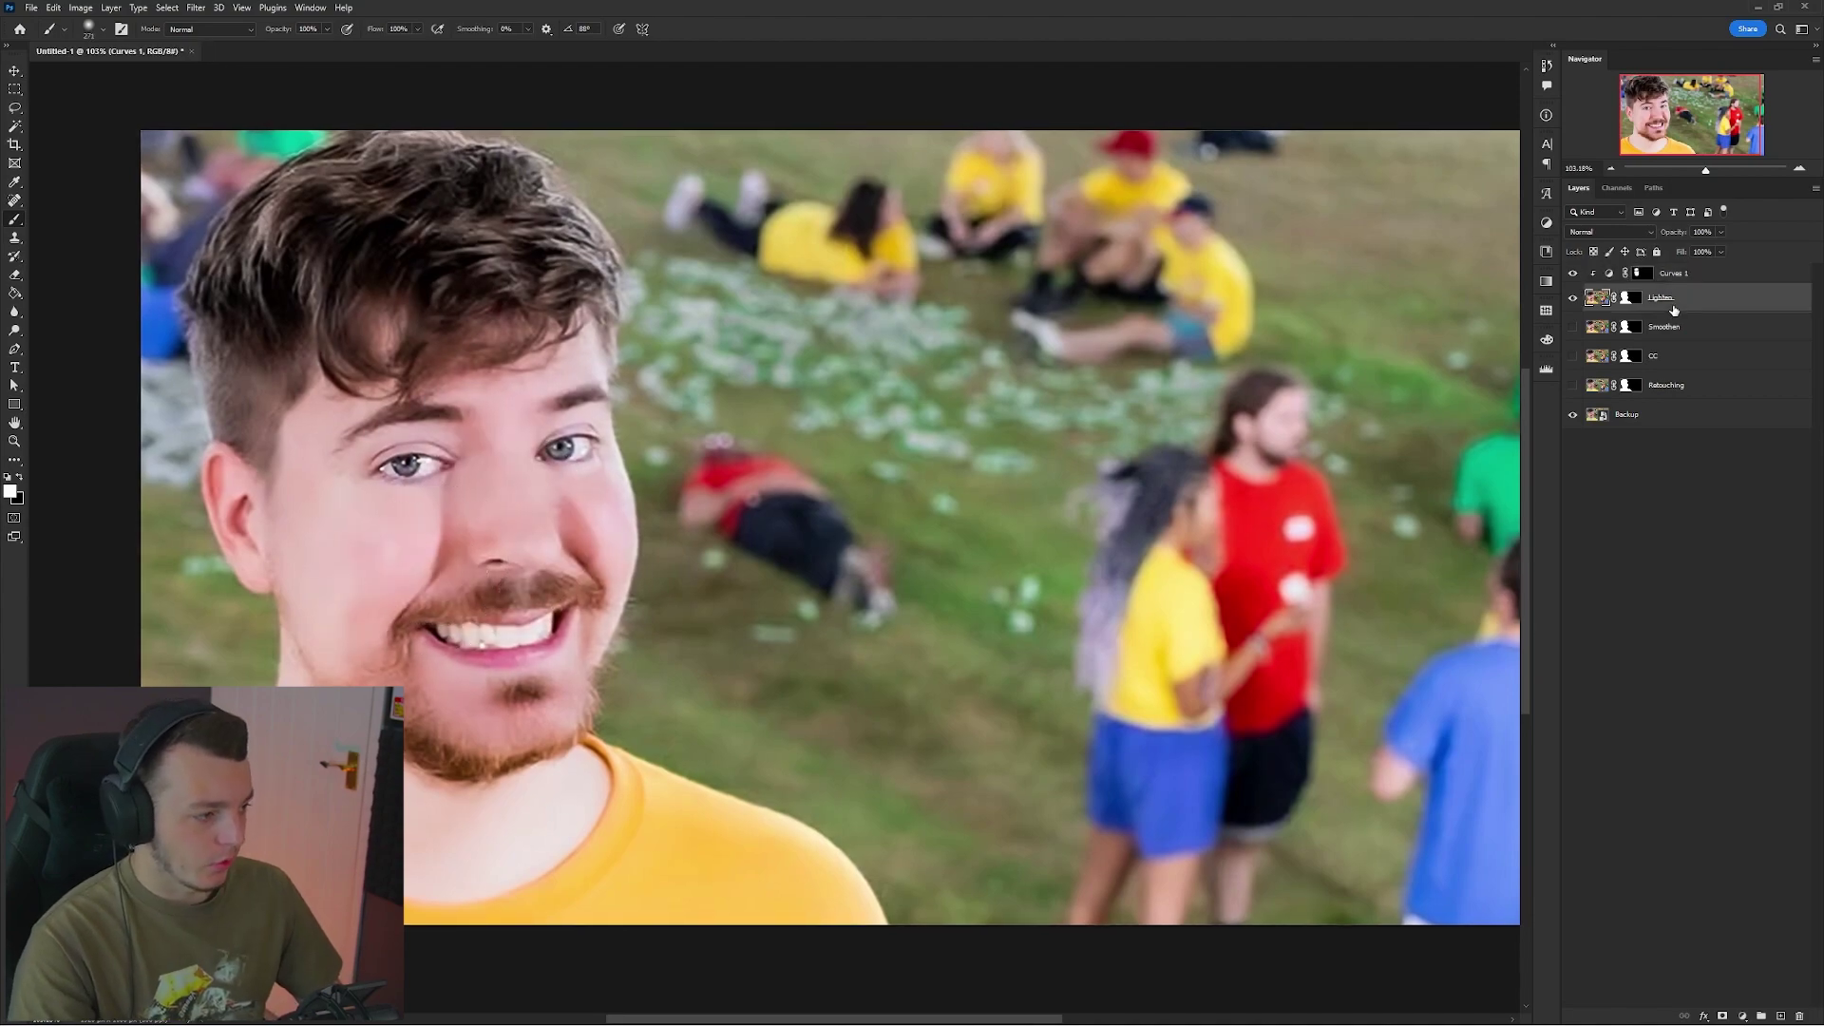
{"action": "left_click", "coordinate": [1691, 277]}
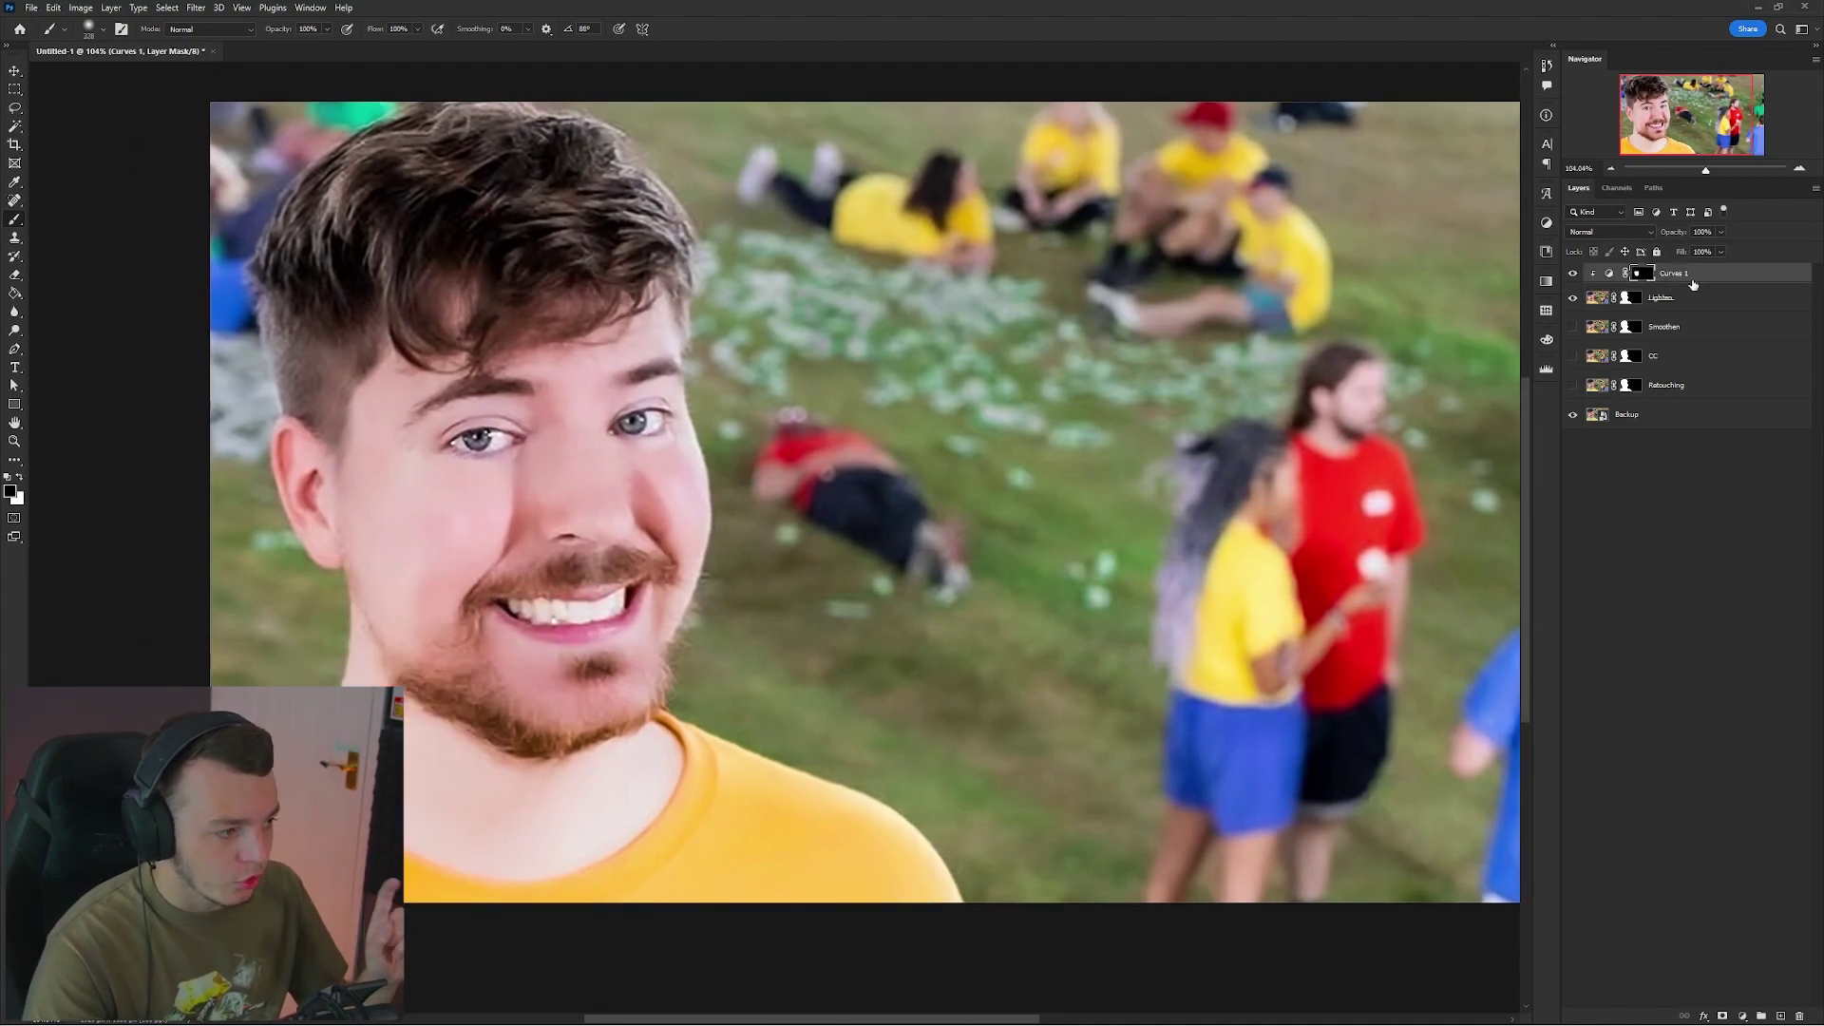
{"action": "key", "text": "ctrl+j"}
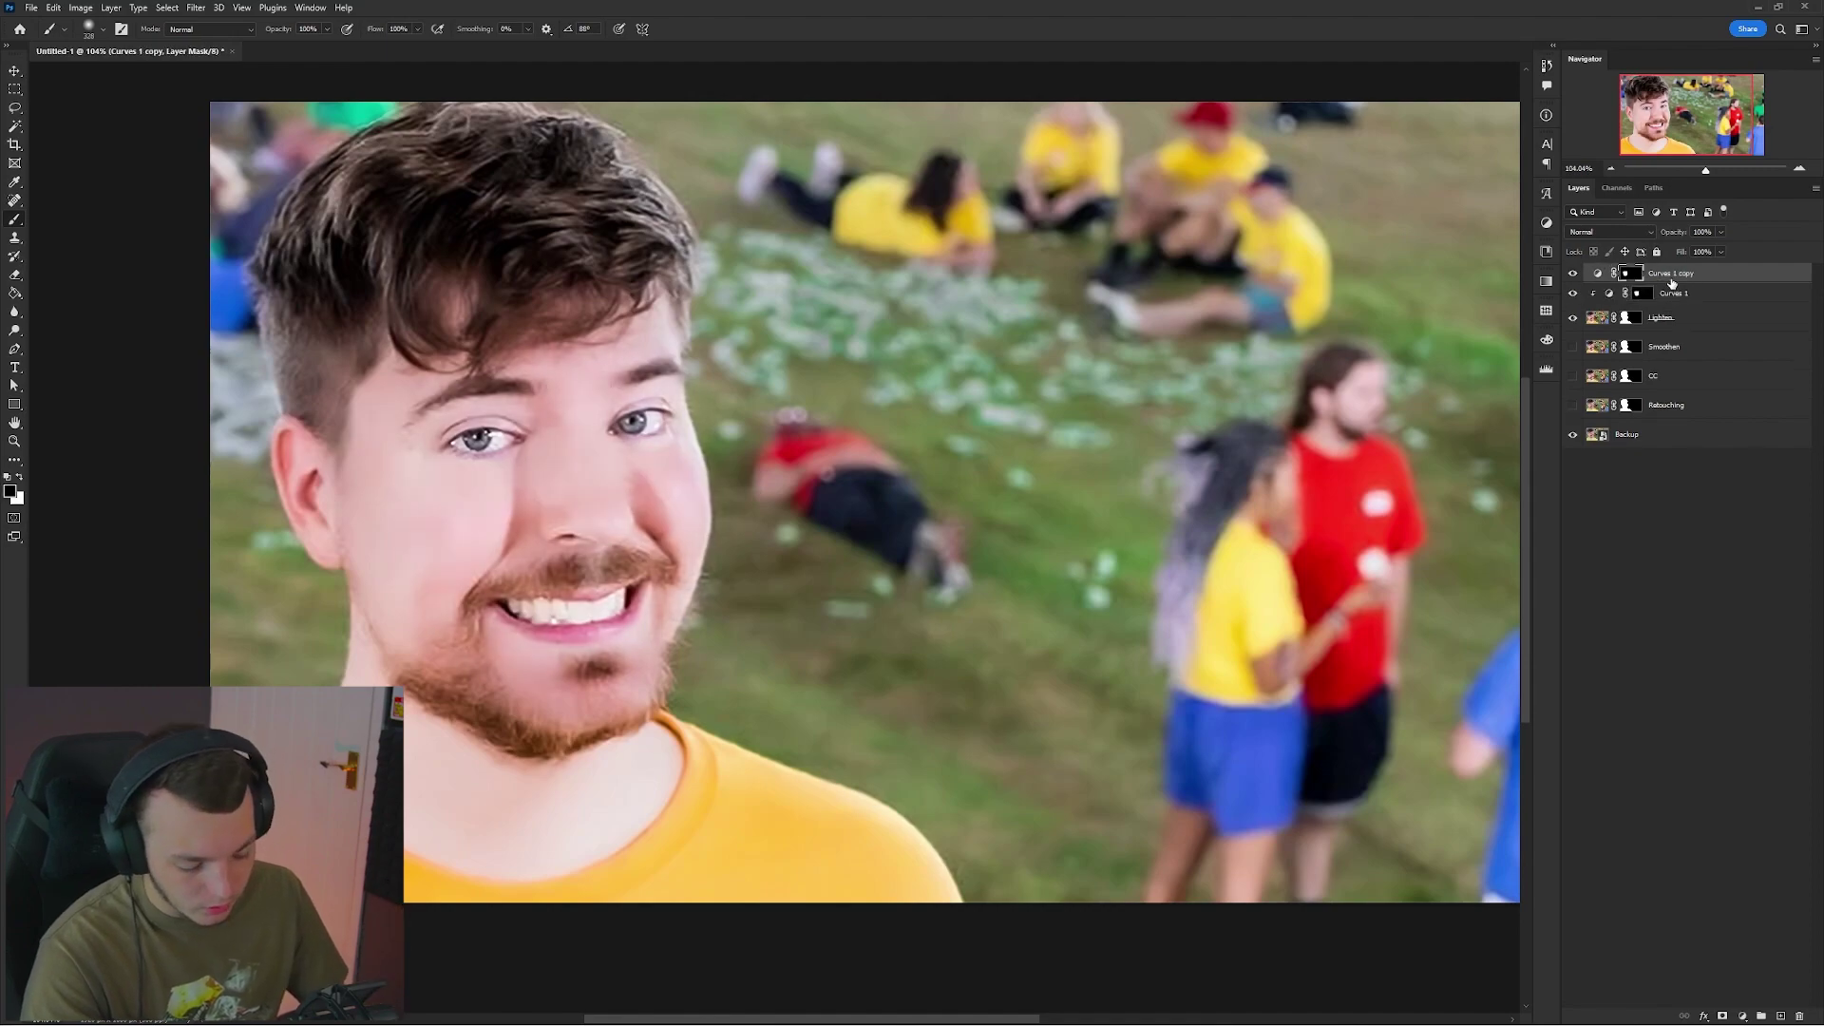
{"action": "left_click", "coordinate": [1673, 282], "text": "alt"}
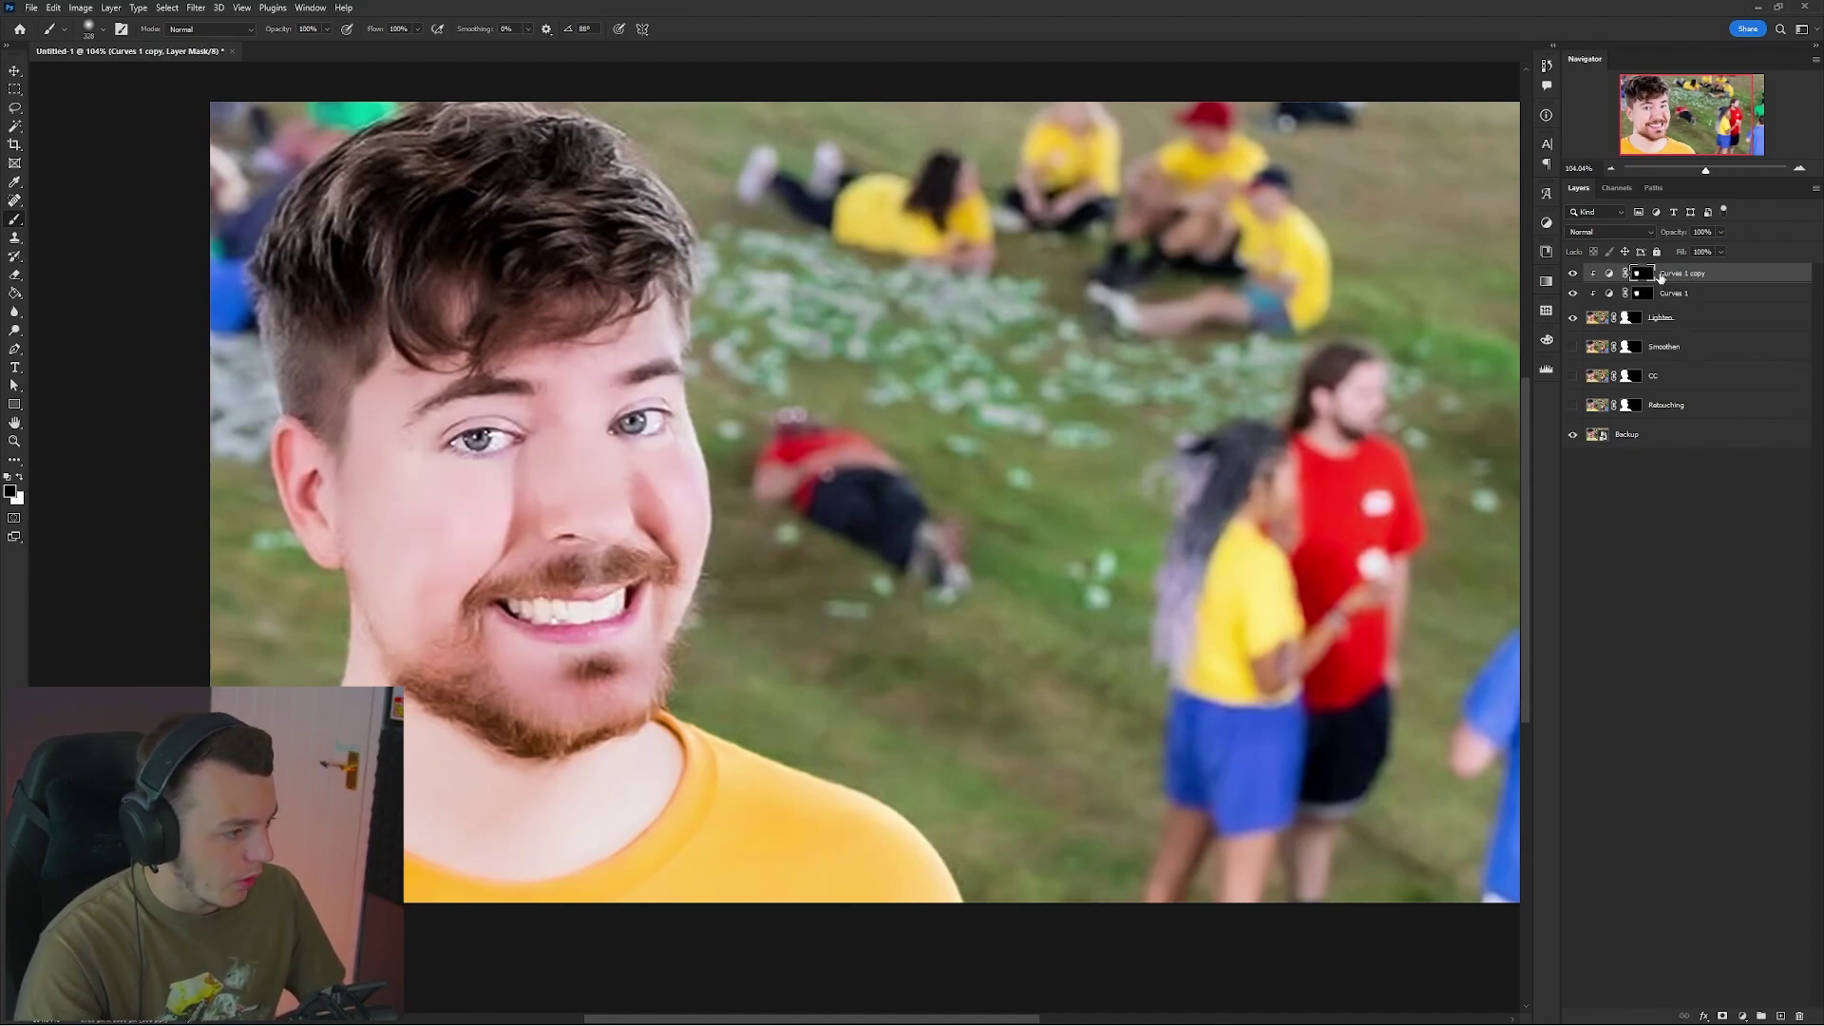
Invert the mask of the Curves 1 copy and reset its curve to the default.
{"action": "key", "text": "ctrl+i"}
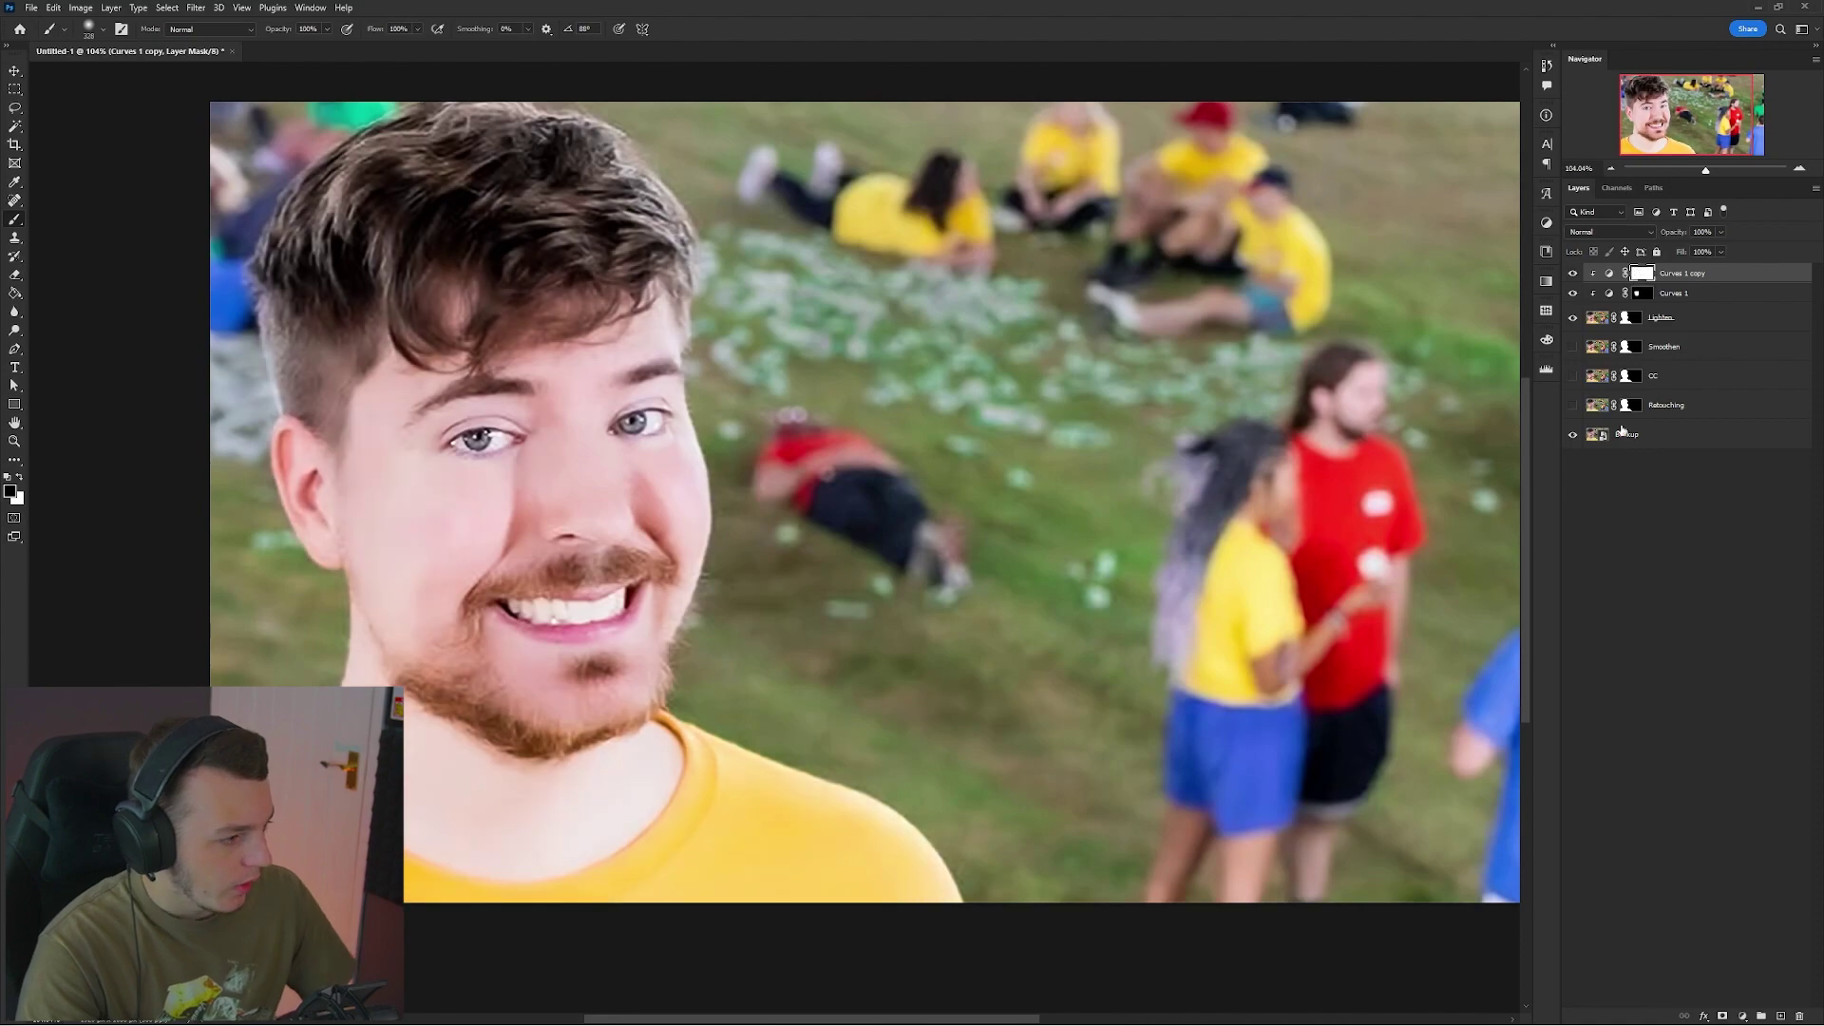
{"action": "double_click", "coordinate": [1609, 272]}
{"action": "left_click", "coordinate": [1306, 567]}
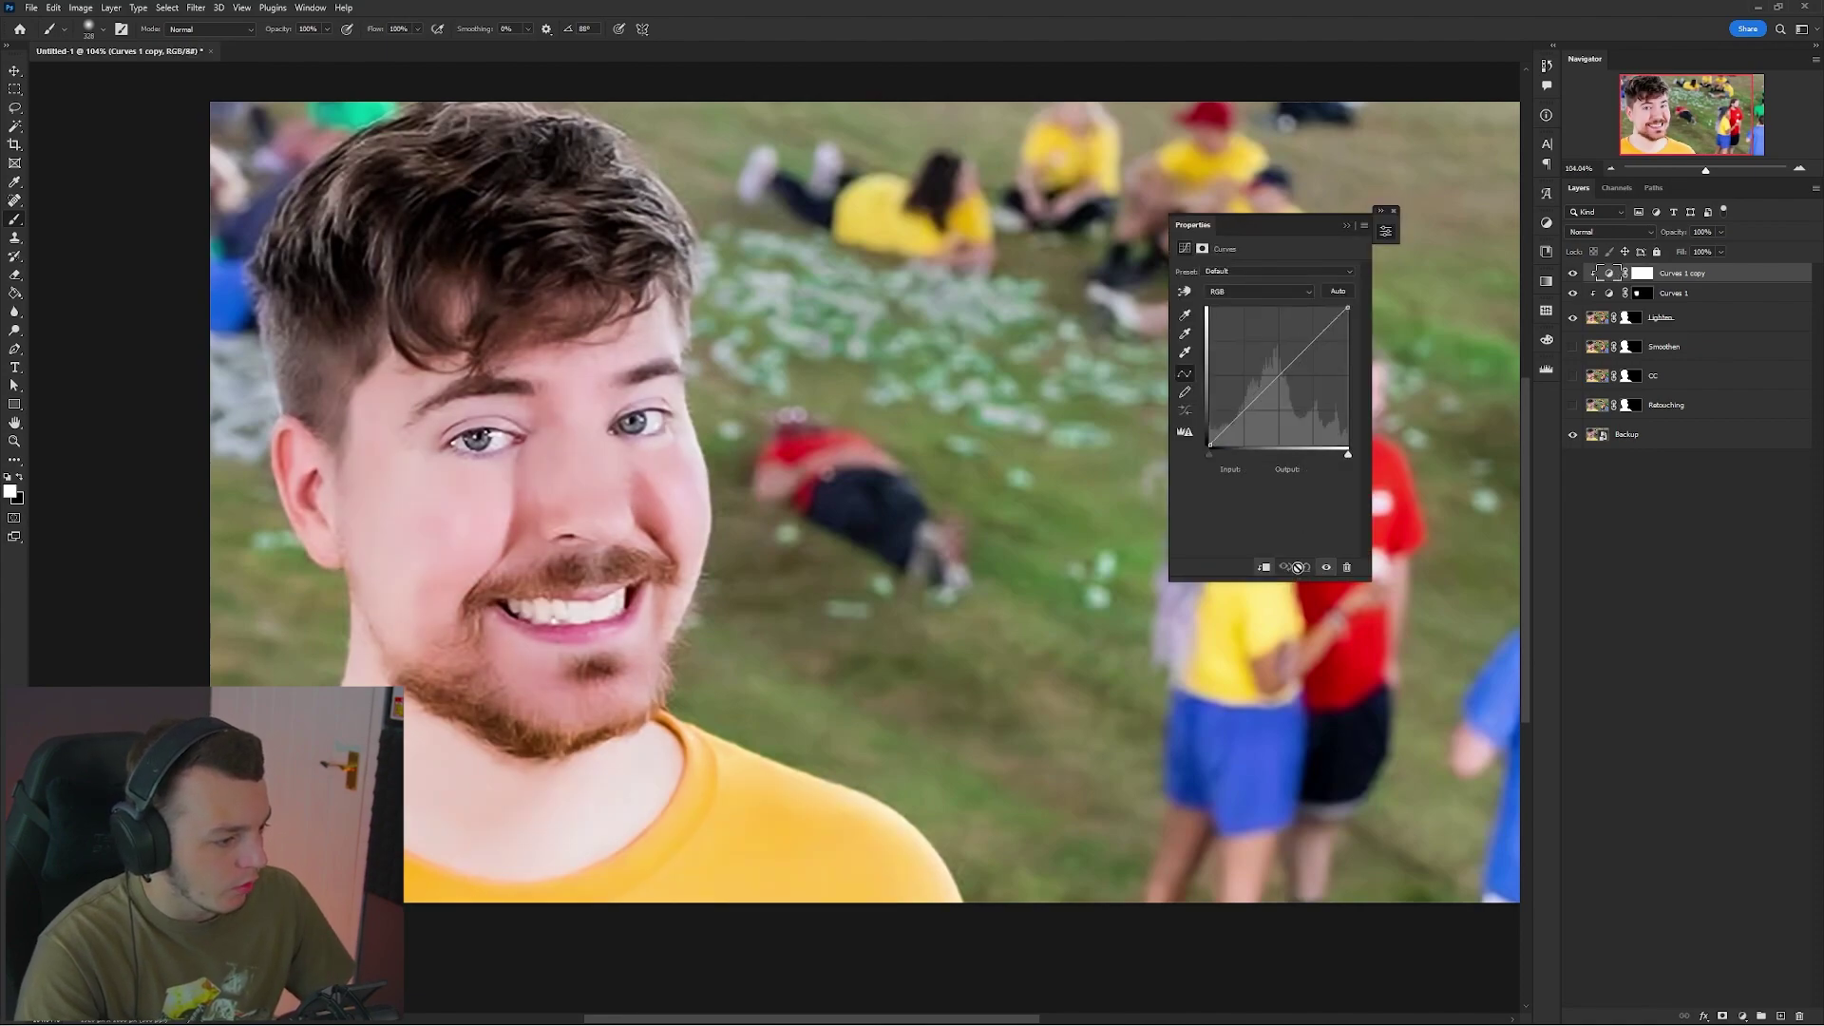
Rename Curves 1 as Lighten, its copy as Darken and the portrait layer they are clipped to as Brightness.
{"action": "double_click", "coordinate": [1674, 294]}
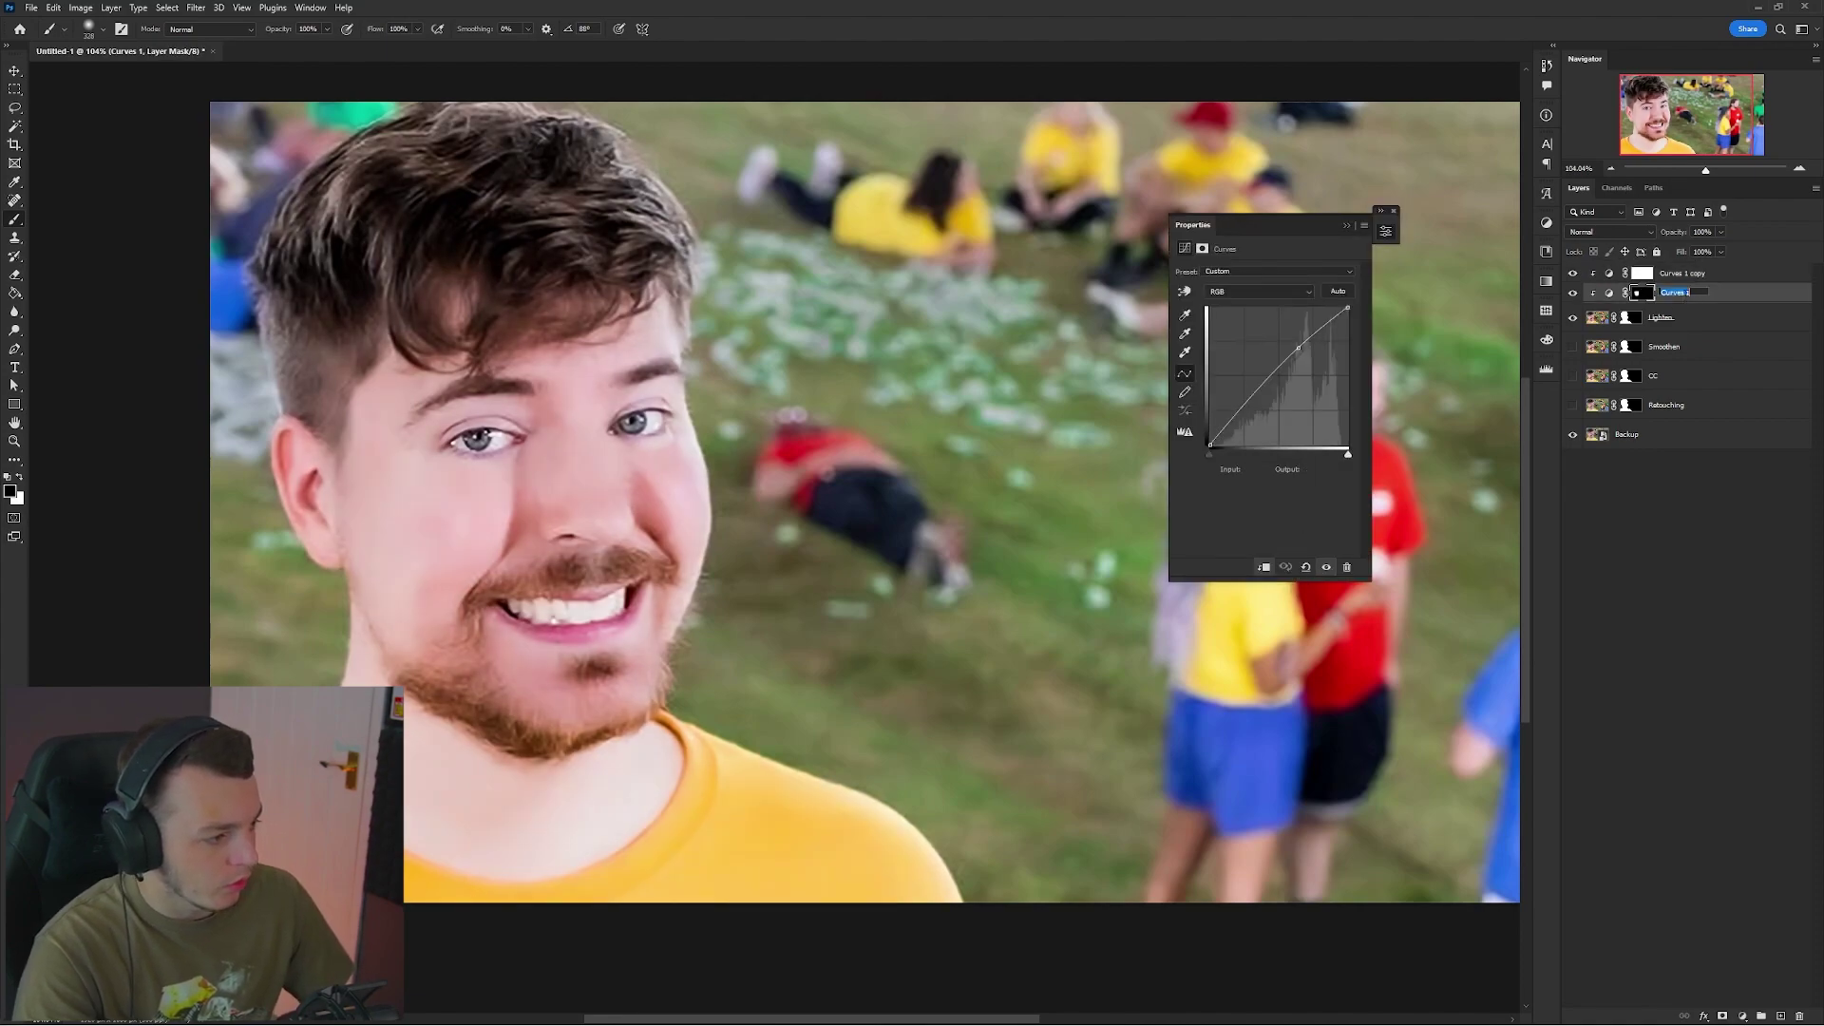
{"action": "type", "text": "Ligthen"}
{"action": "key", "text": "Return"}
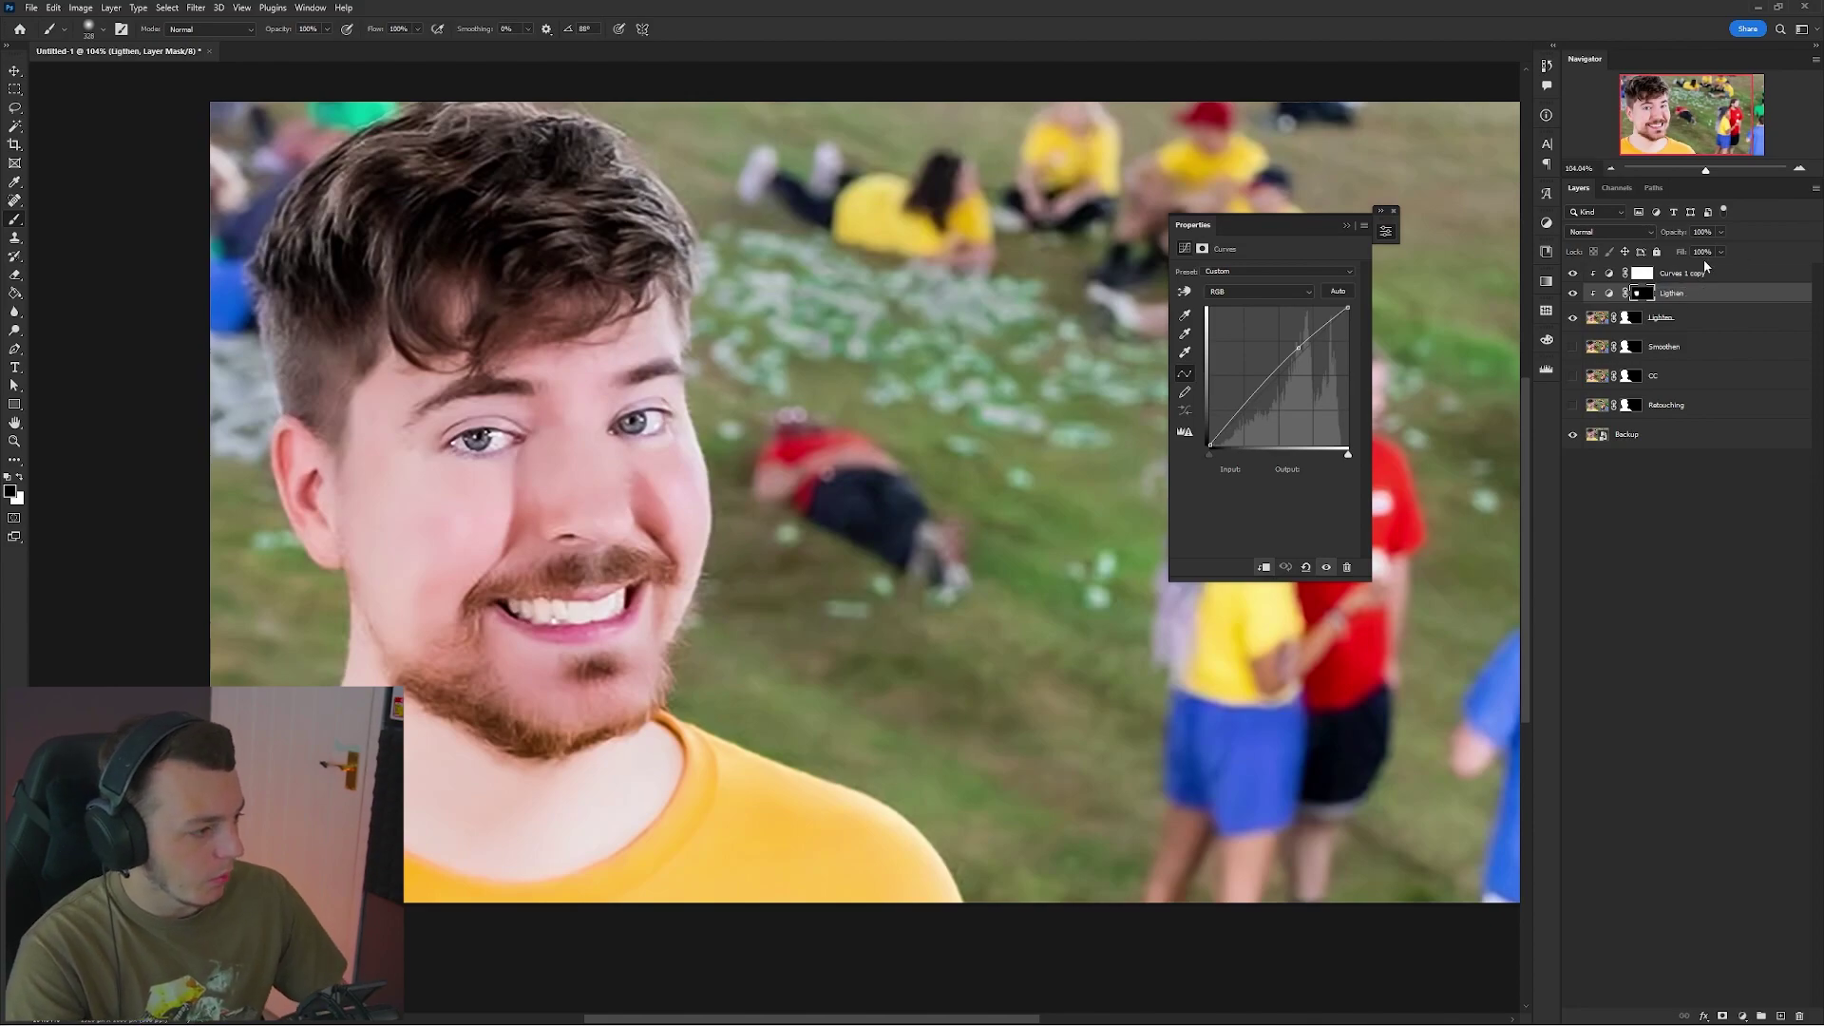
{"action": "double_click", "coordinate": [1696, 273]}
{"action": "type", "text": "Darken"}
{"action": "key", "text": "Return"}
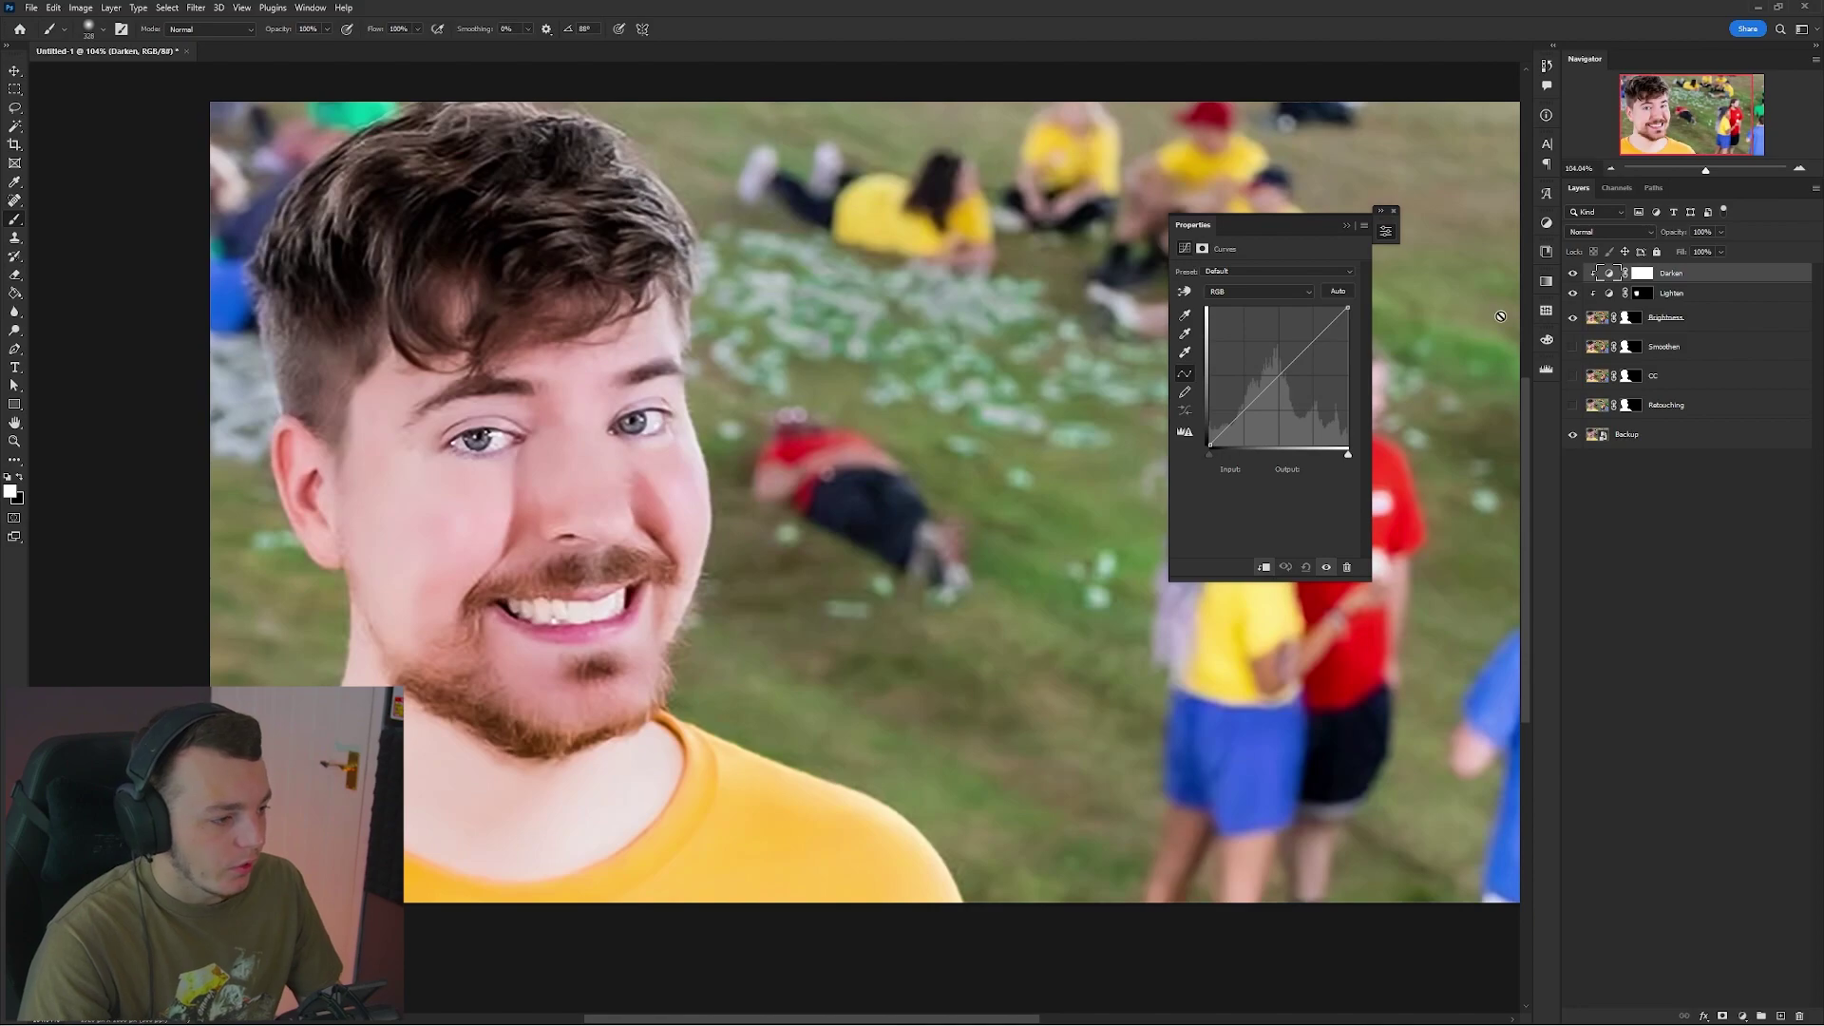
Lower the Darken curve to about input 79, output 59, and replace its mask with an inverted copy of the Lighten mask.
{"action": "left_click", "coordinate": [1243, 411]}
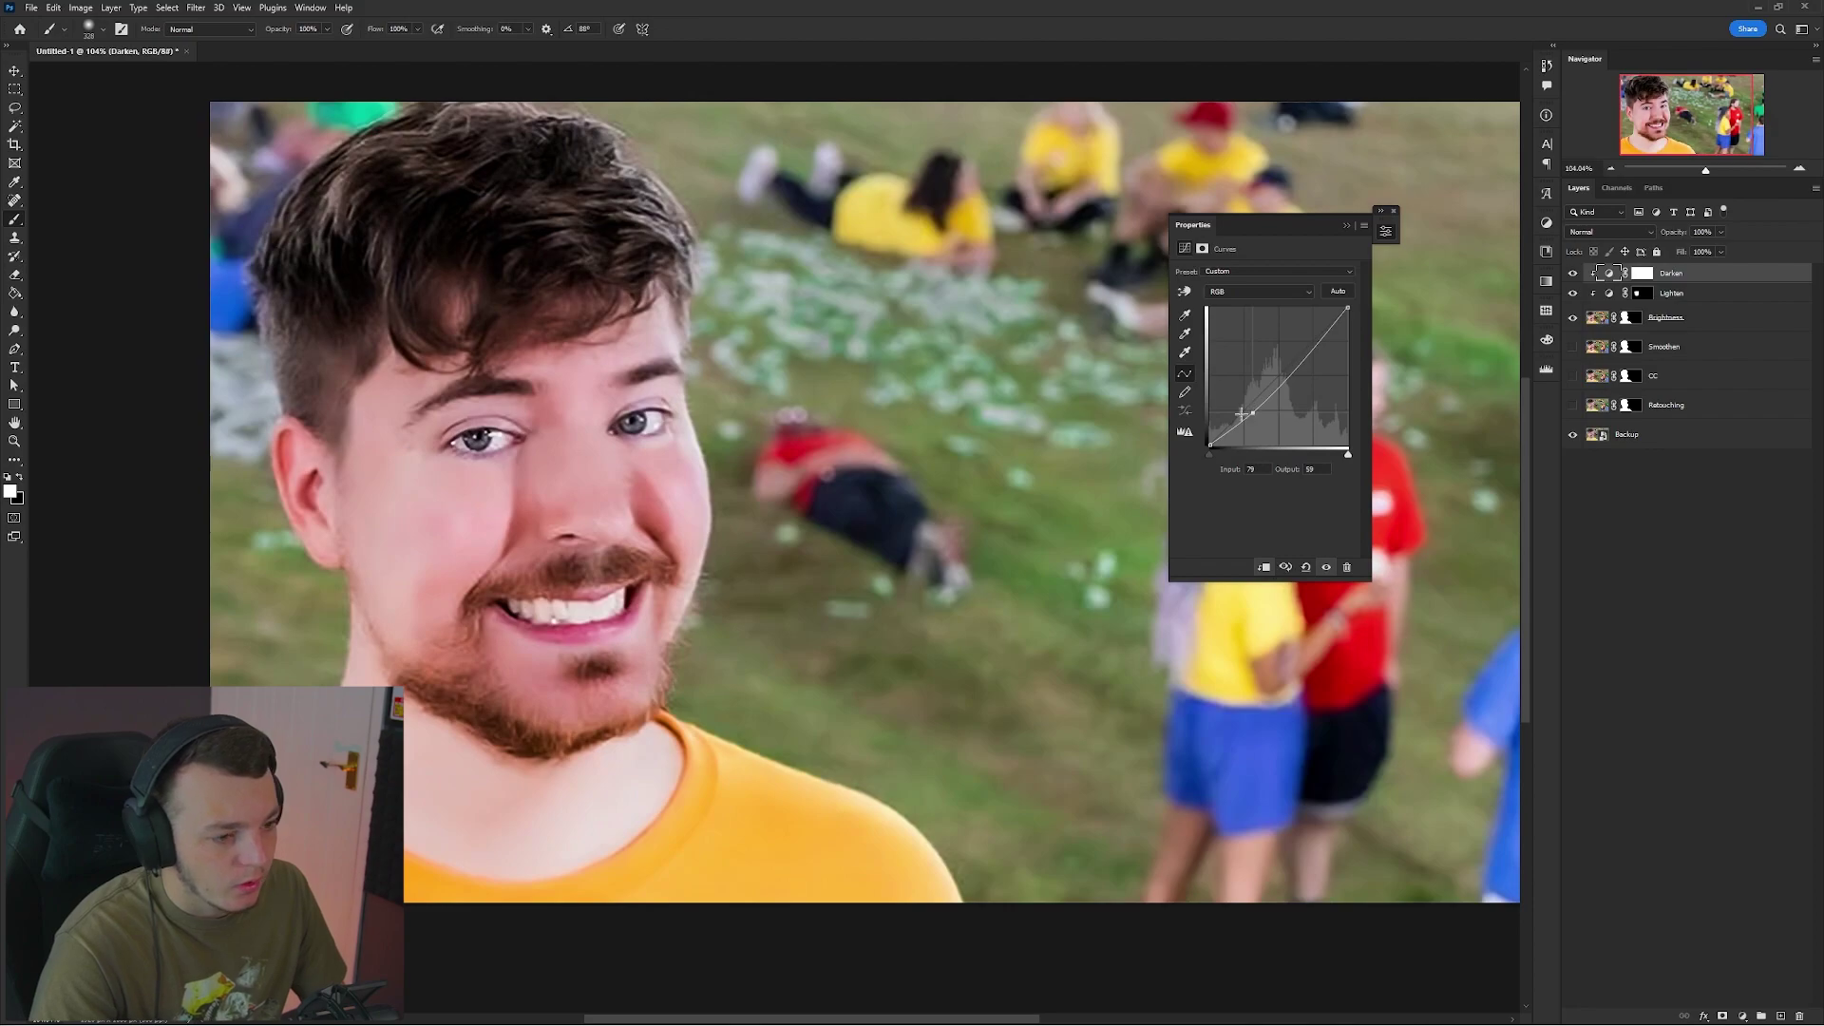
{"action": "left_click", "coordinate": [1642, 293]}
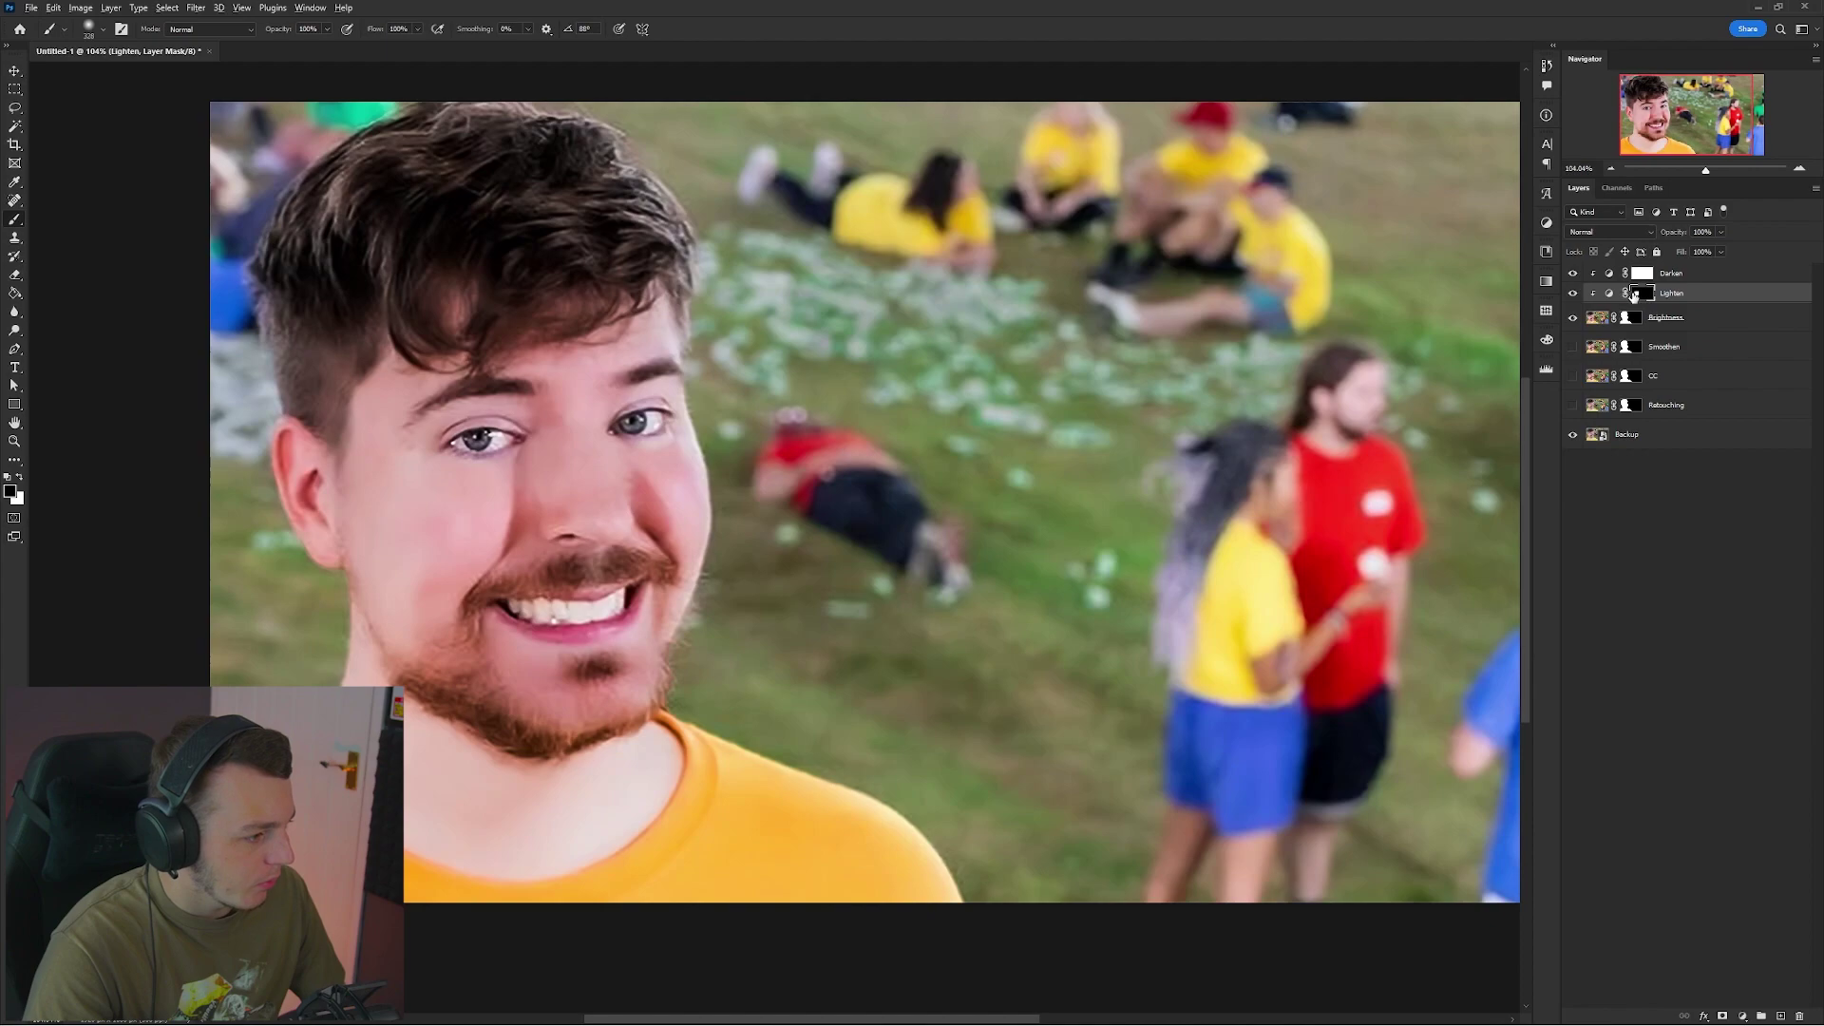
{"action": "left_click", "coordinate": [1648, 274]}
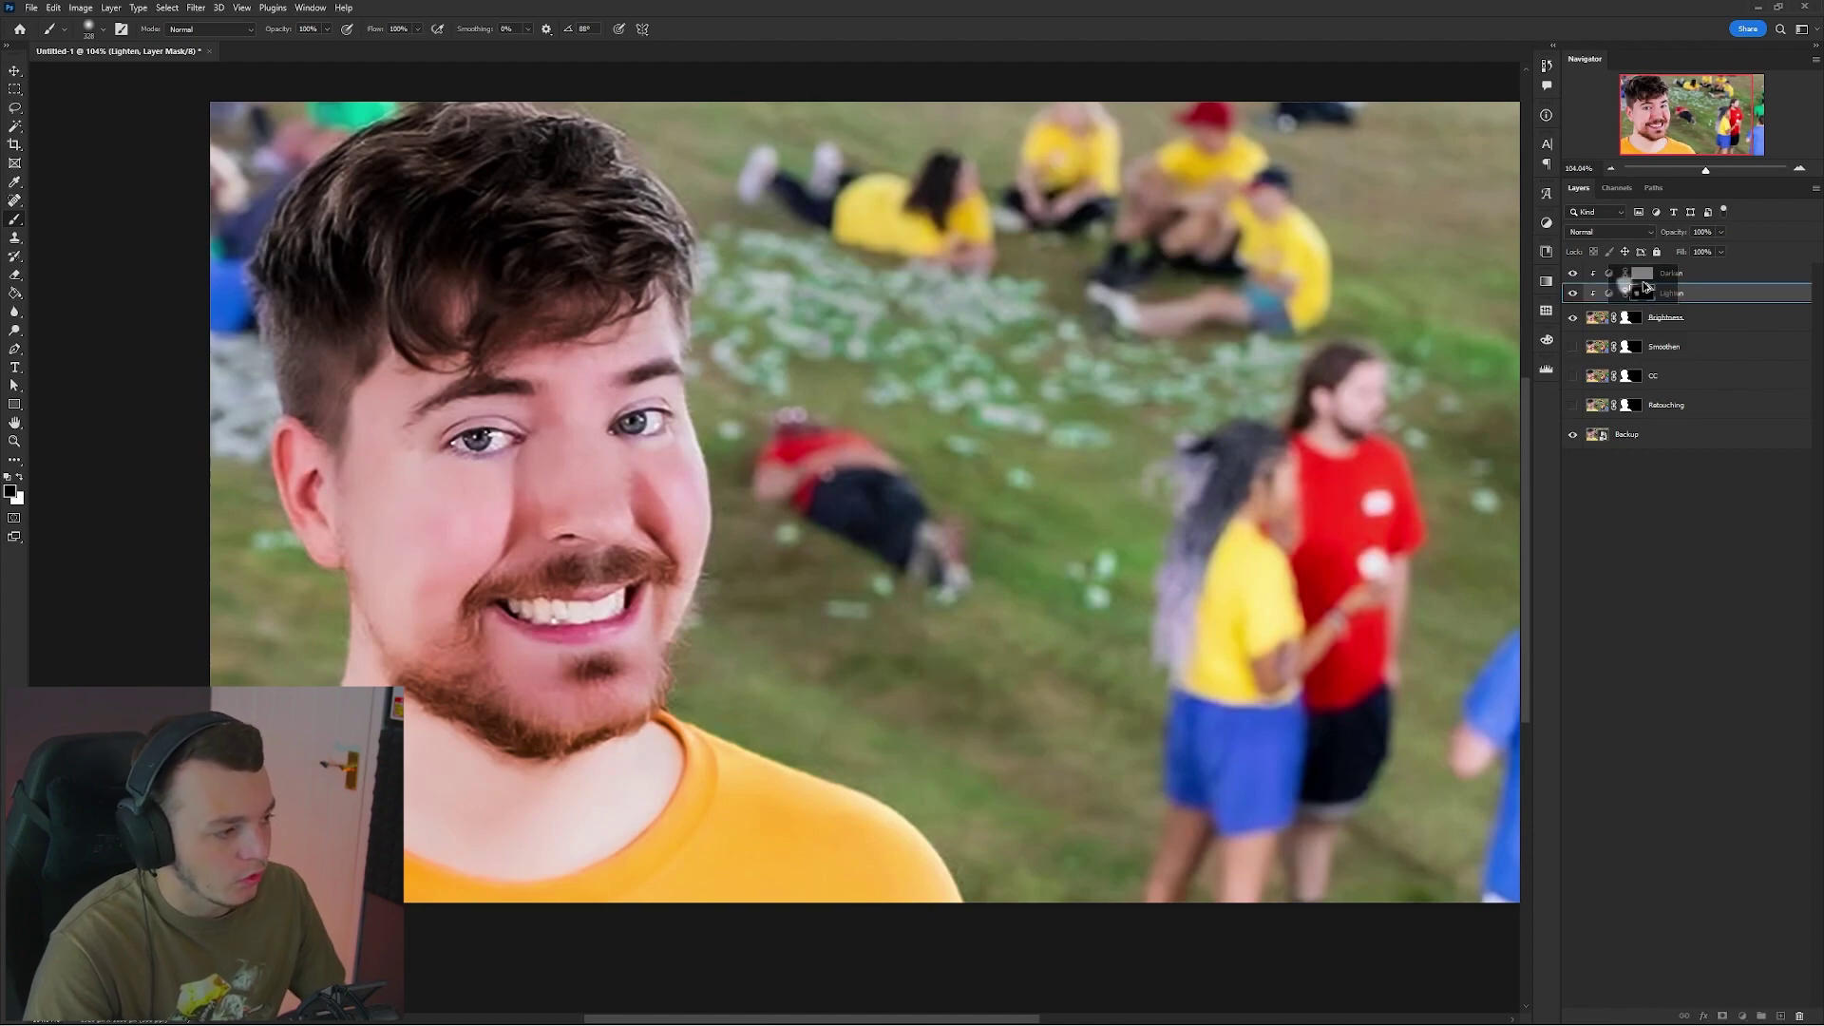
{"action": "key", "text": "ctrl+i"}
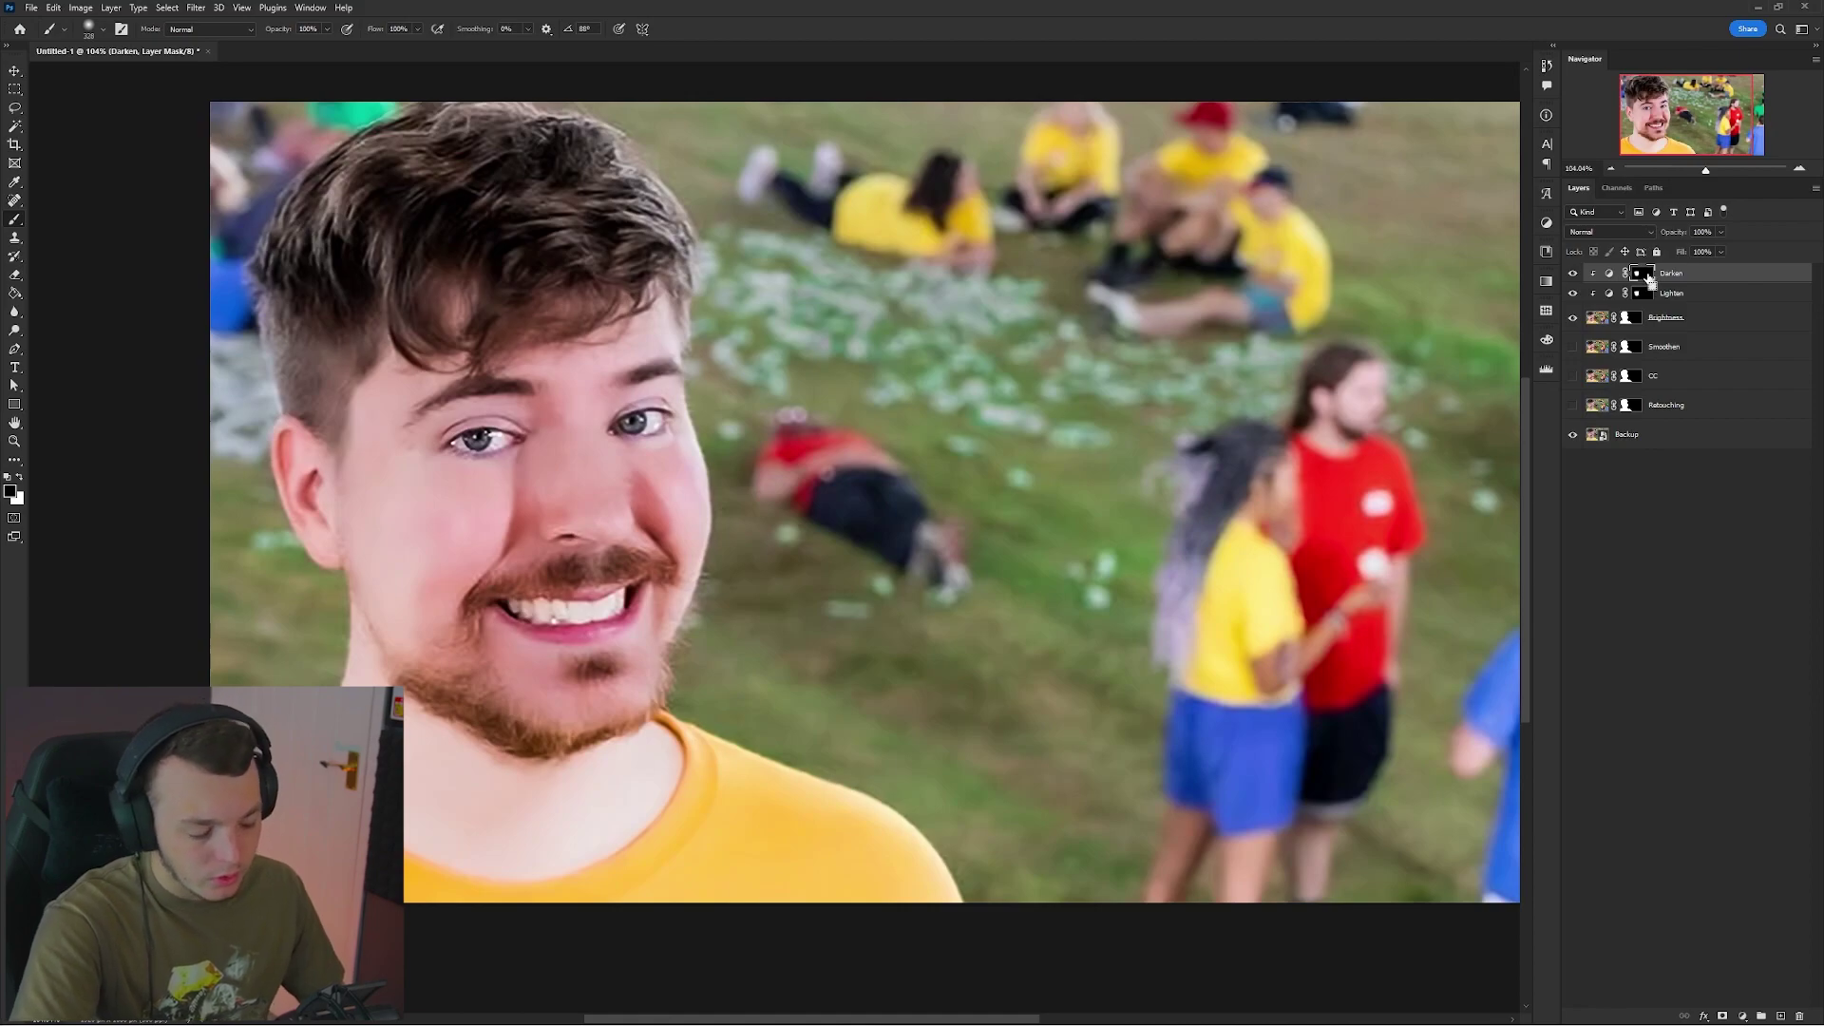
{"action": "key", "text": "ctrl+i"}
Toggle the visibility of the portrait's adjustment layers to compare the face with and without the lightening and darkening.
{"action": "scroll", "coordinate": [608, 394], "scroll_direction": "down", "scroll_amount": 5}
{"action": "scroll", "coordinate": [608, 394], "scroll_direction": "down", "scroll_amount": 2}
{"action": "scroll", "coordinate": [608, 395], "scroll_direction": "up", "scroll_amount": 3}
{"action": "scroll", "coordinate": [610, 384], "scroll_direction": "down", "scroll_amount": 4}
{"action": "scroll", "coordinate": [611, 380], "scroll_direction": "up", "scroll_amount": 2}
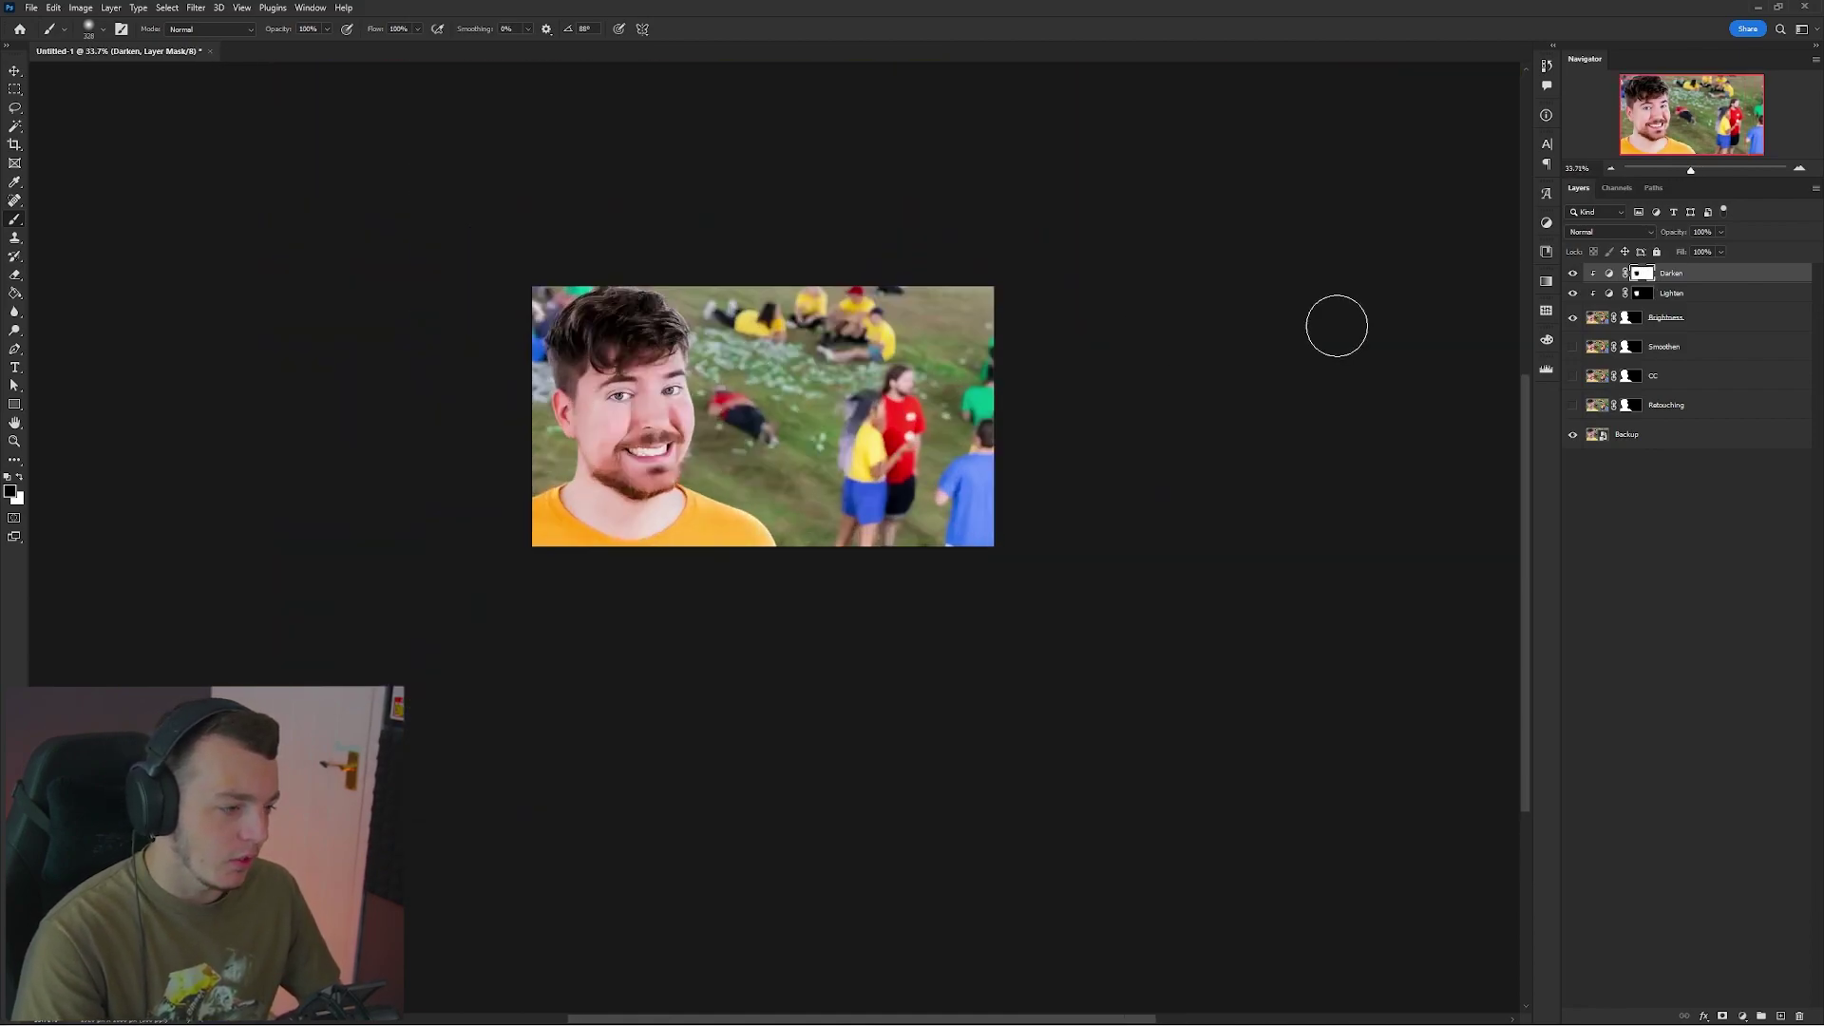
{"action": "left_click", "coordinate": [1572, 292]}
{"action": "left_click", "coordinate": [1572, 292]}
{"action": "left_click", "coordinate": [1572, 292]}
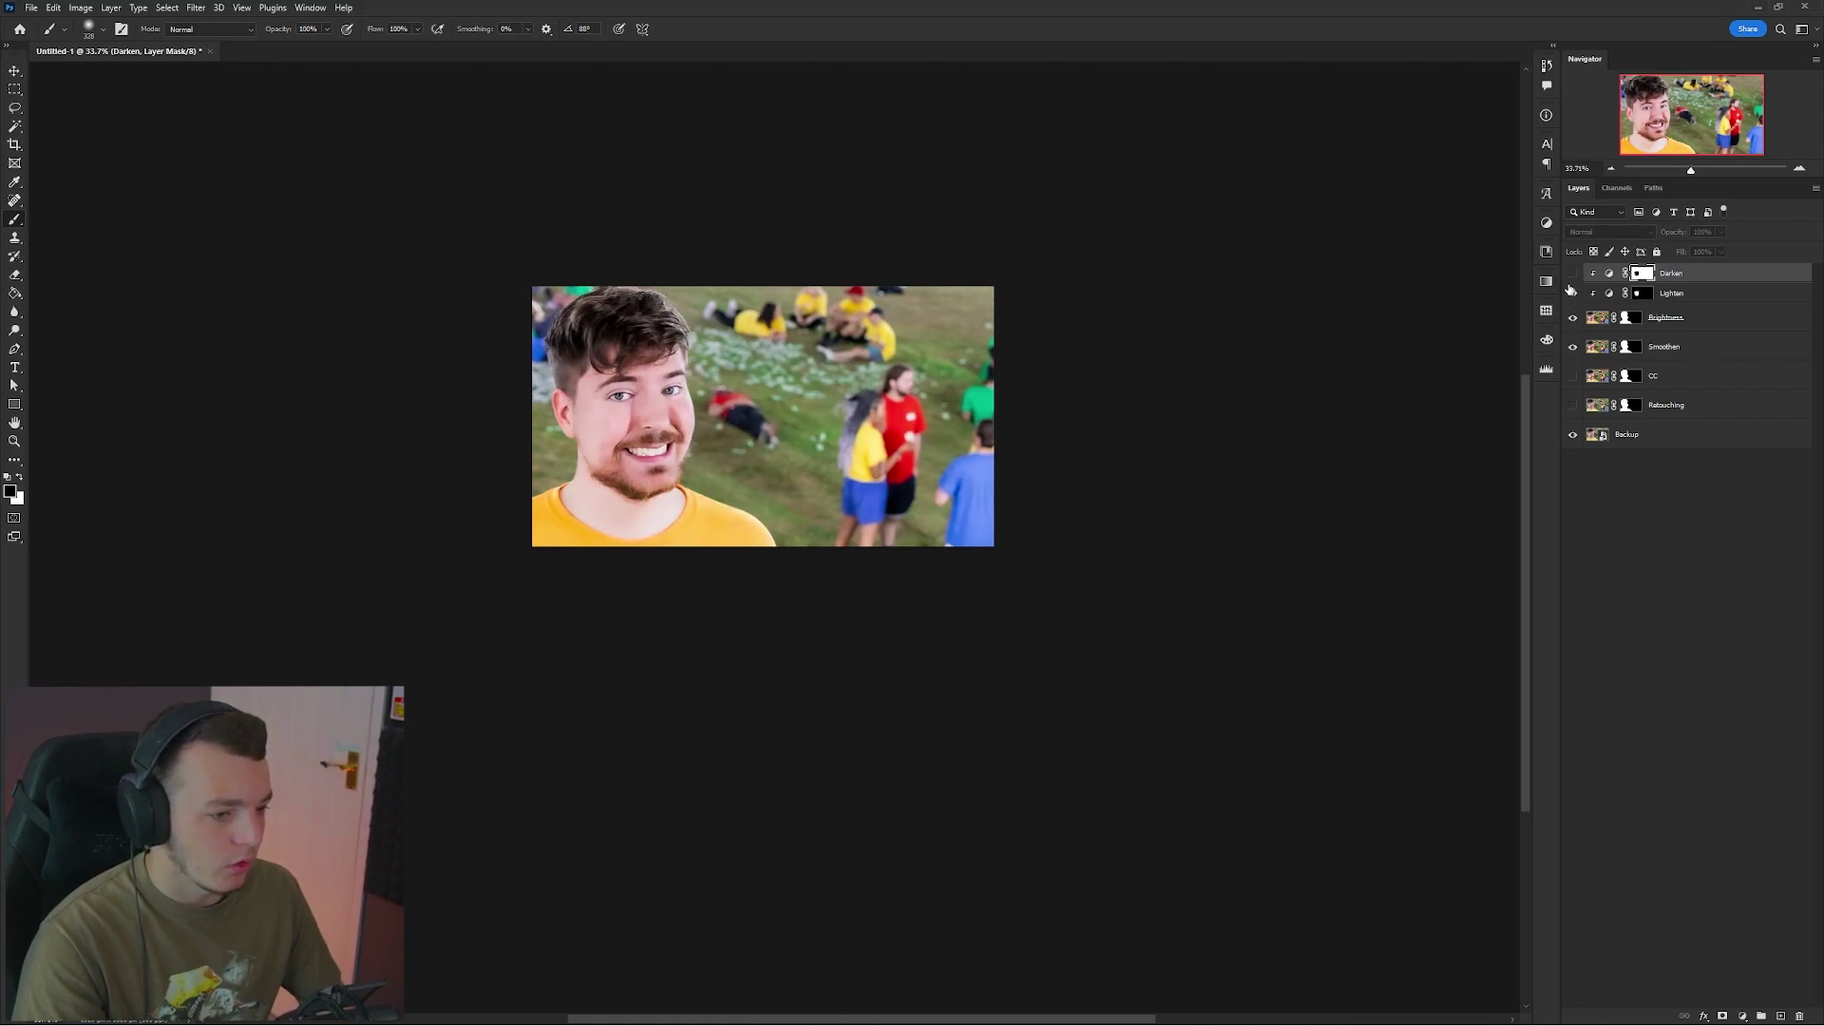
{"action": "mouse_move", "coordinate": [1569, 297]}
{"action": "left_mouse_down"}
{"action": "mouse_move", "coordinate": [1569, 280]}
{"action": "mouse_move", "coordinate": [1570, 296]}
{"action": "left_mouse_up"}
{"action": "left_click_drag", "start_coordinate": [1570, 296], "coordinate": [1570, 282]}
{"action": "left_click", "coordinate": [1572, 274]}
Strengthen the Lighten adjustment by raising its RGB curve to about input 157, output 179, and reselect its mask.
{"action": "scroll", "coordinate": [655, 418], "scroll_direction": "up", "scroll_amount": 4}
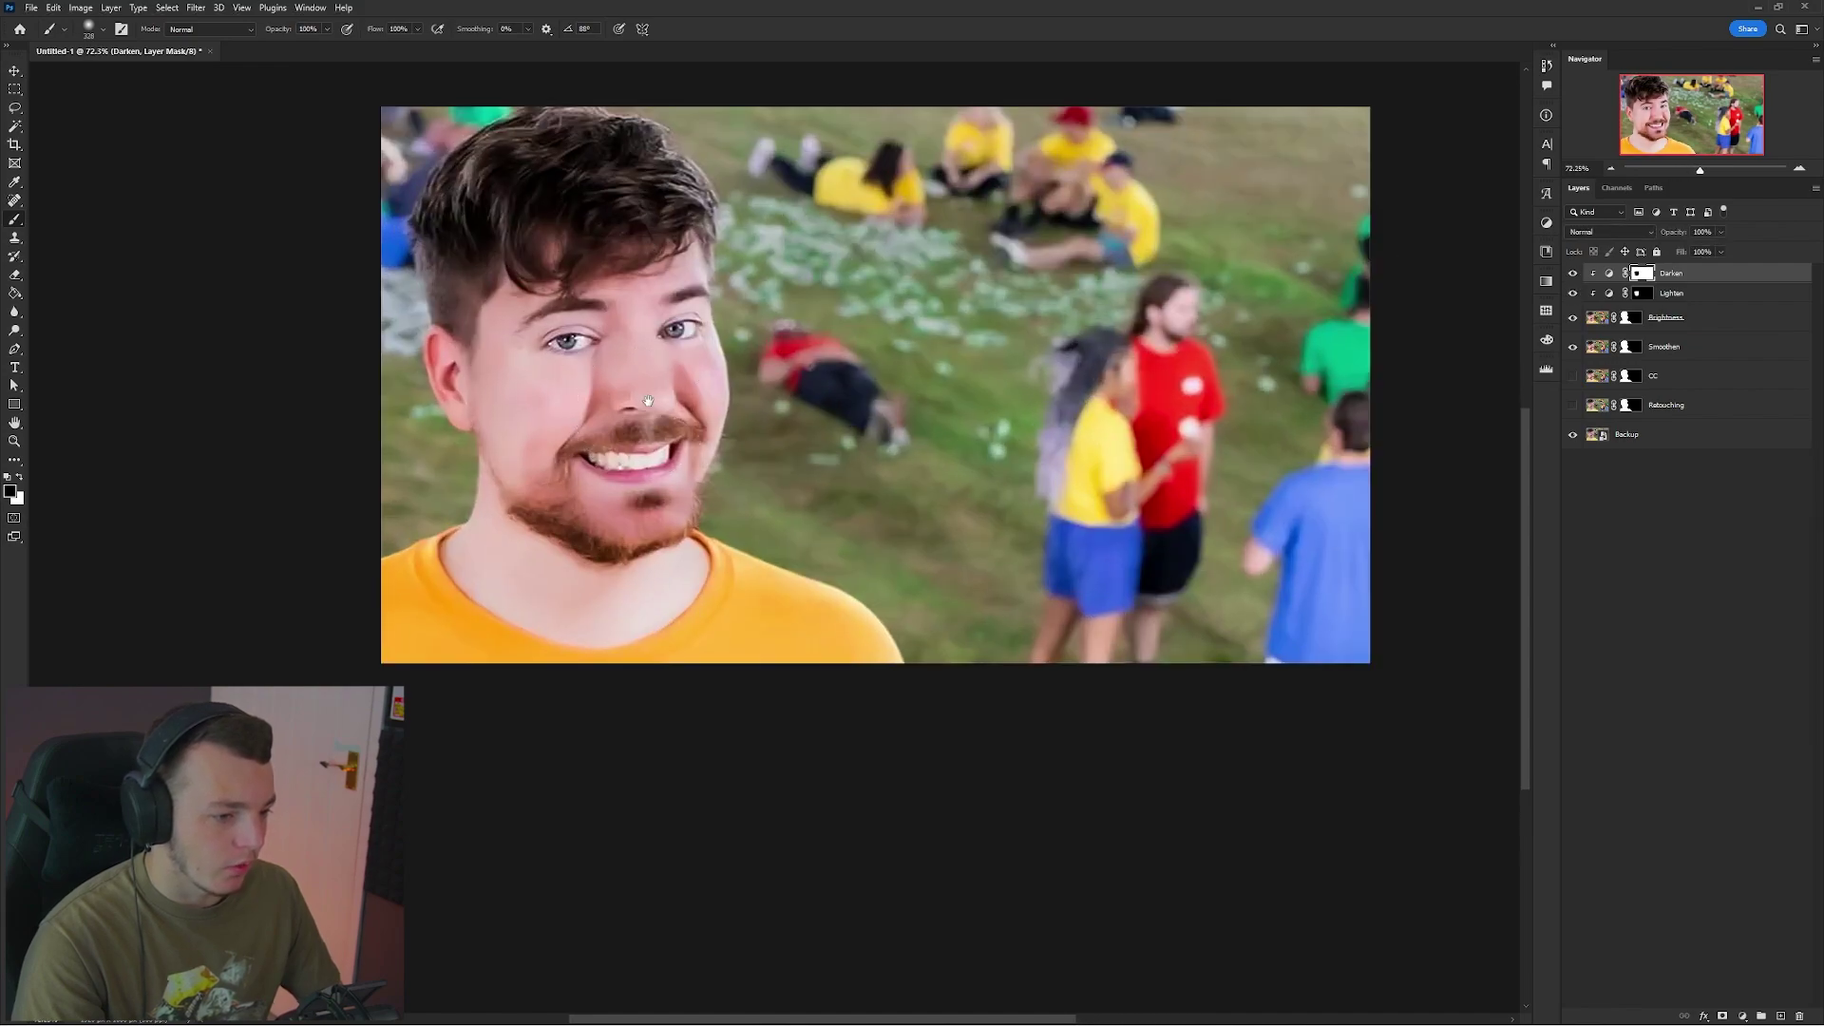
{"action": "scroll", "coordinate": [684, 407], "scroll_direction": "up", "scroll_amount": 4}
{"action": "left_click", "coordinate": [1677, 296]}
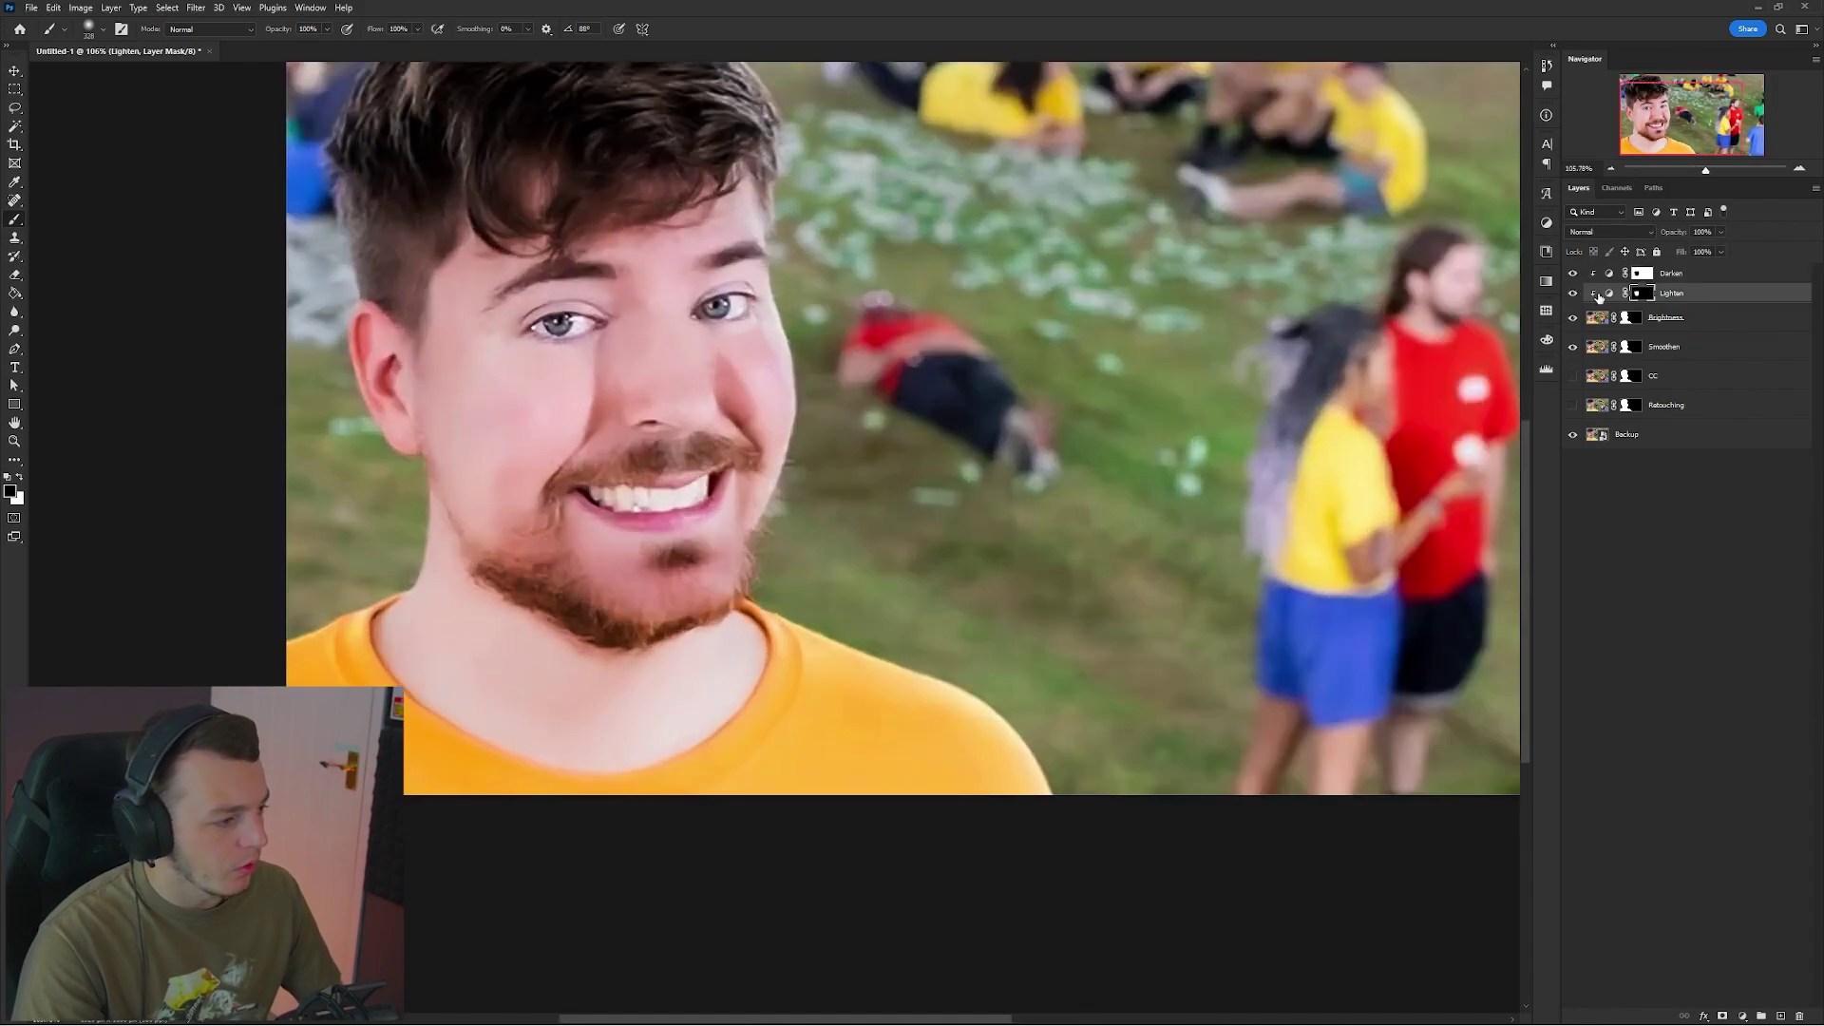
{"action": "double_click", "coordinate": [1607, 295]}
{"action": "left_click_drag", "start_coordinate": [1293, 350], "coordinate": [1293, 351]}
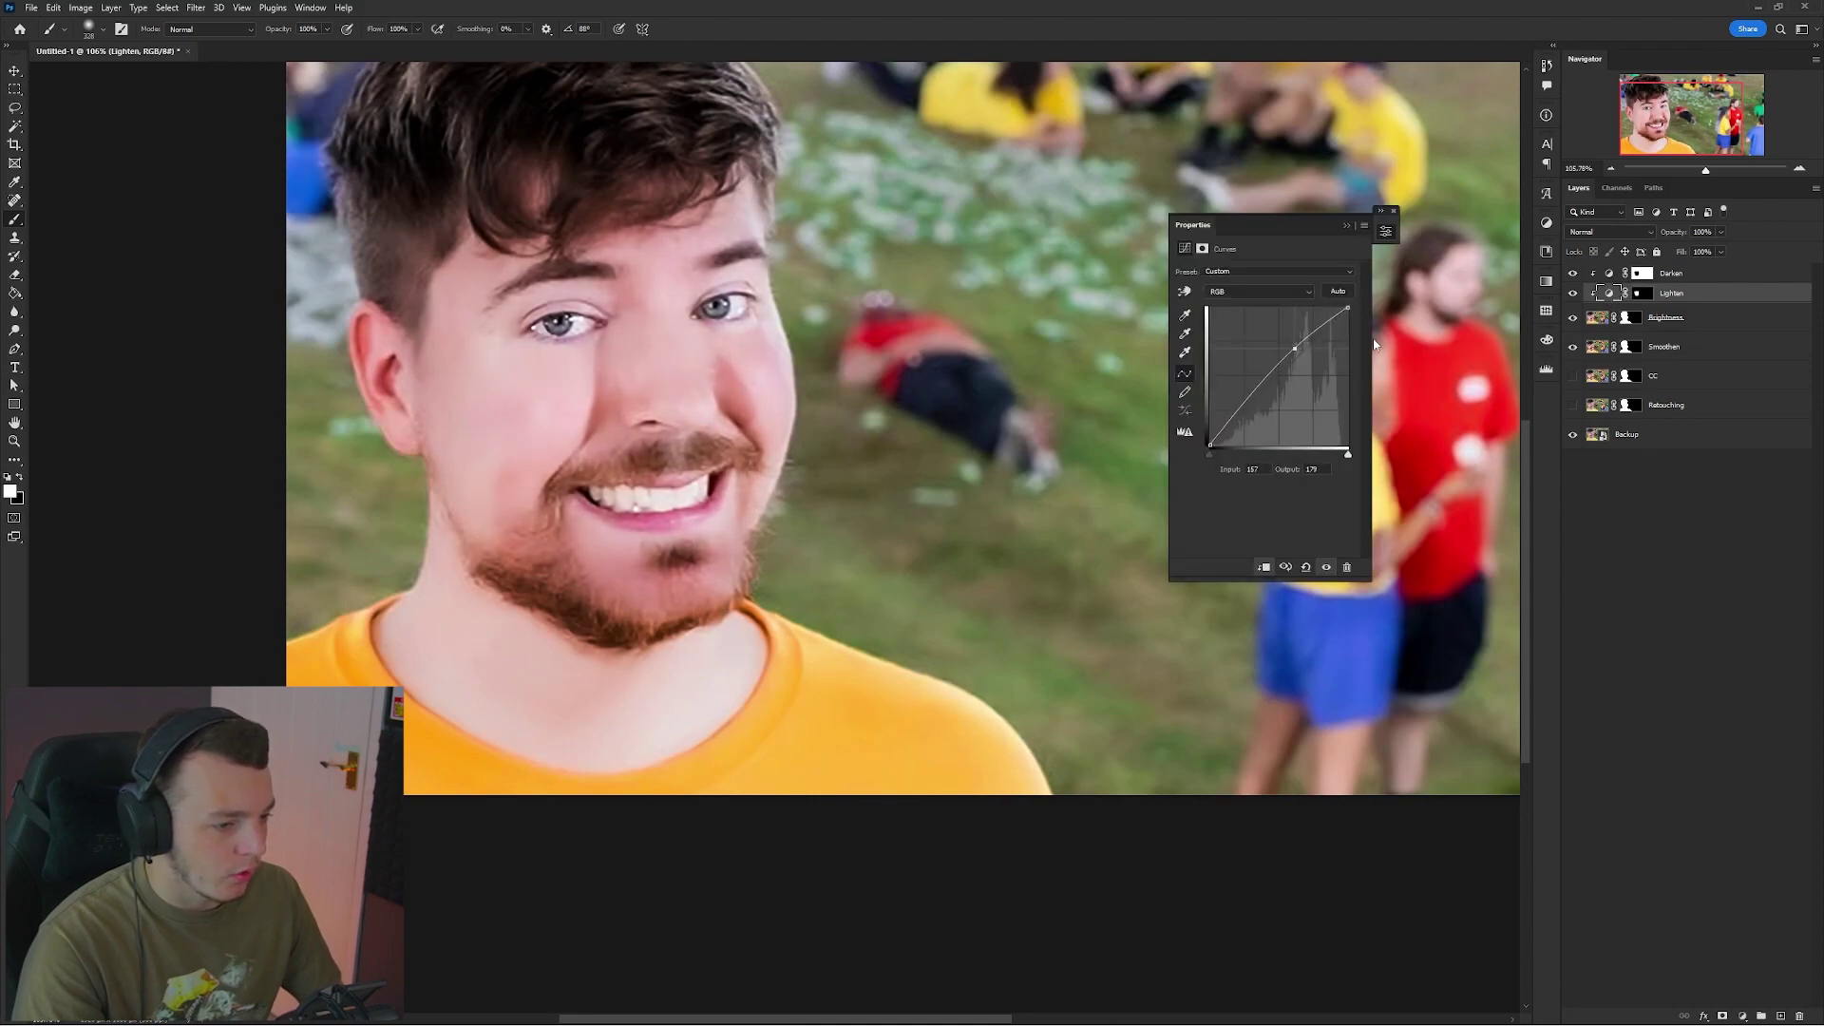
{"action": "left_click", "coordinate": [1640, 292]}
{"action": "scroll", "coordinate": [610, 358], "scroll_direction": "up", "scroll_amount": 3}
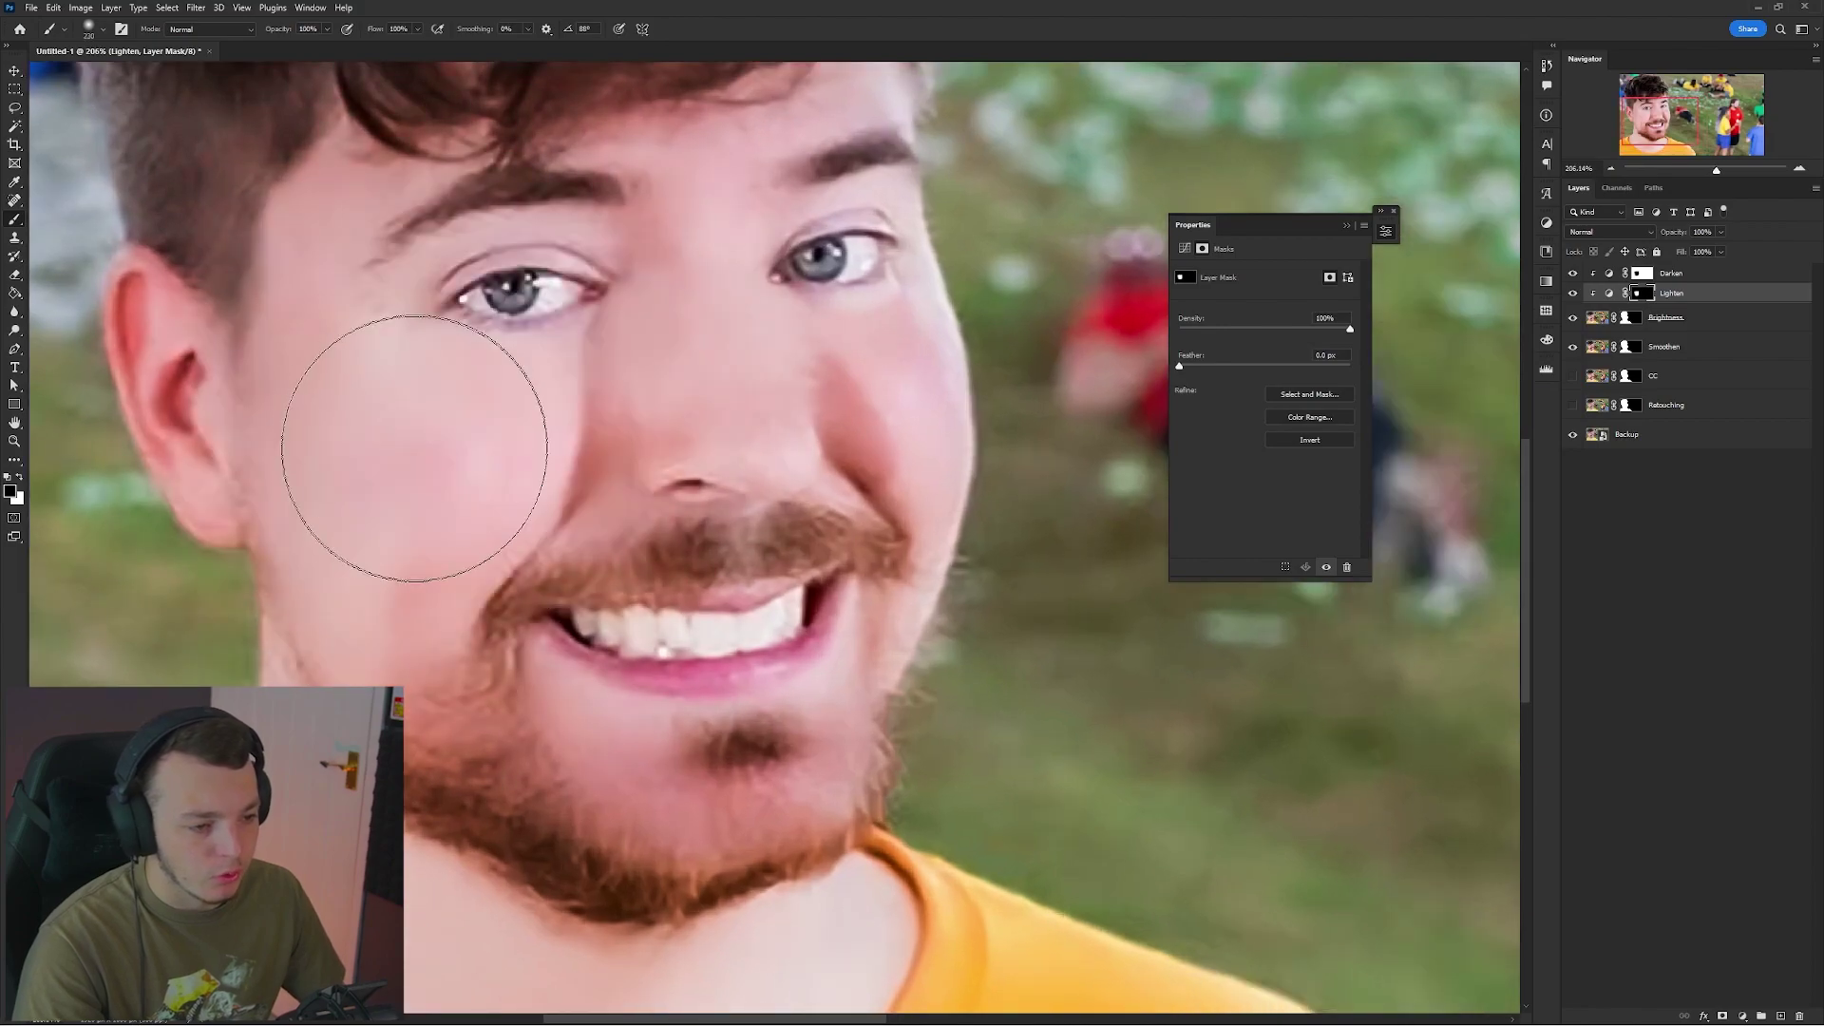
Duplicate the Brightness, Lighten and Darken layers together and merge the copies into one layer.
{"action": "scroll", "coordinate": [927, 513], "scroll_direction": "down", "scroll_amount": 4}
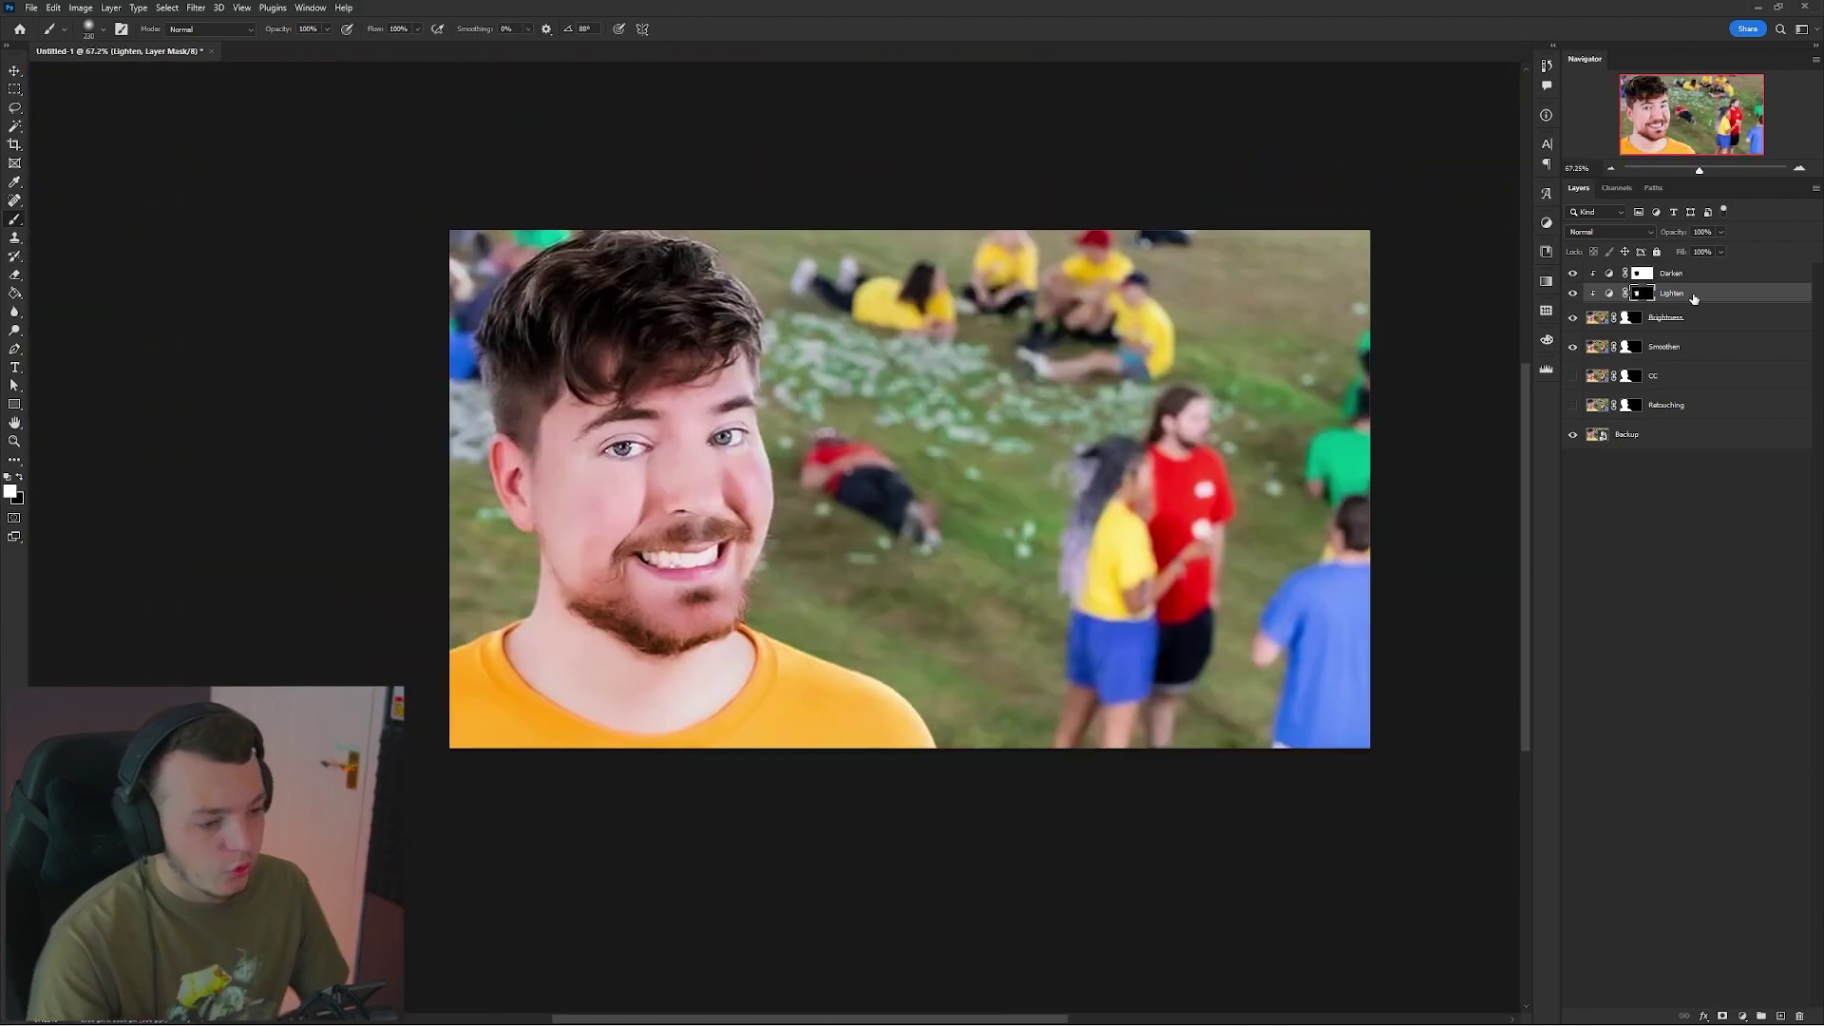
{"action": "scroll", "coordinate": [1107, 386], "scroll_direction": "up", "scroll_amount": 4}
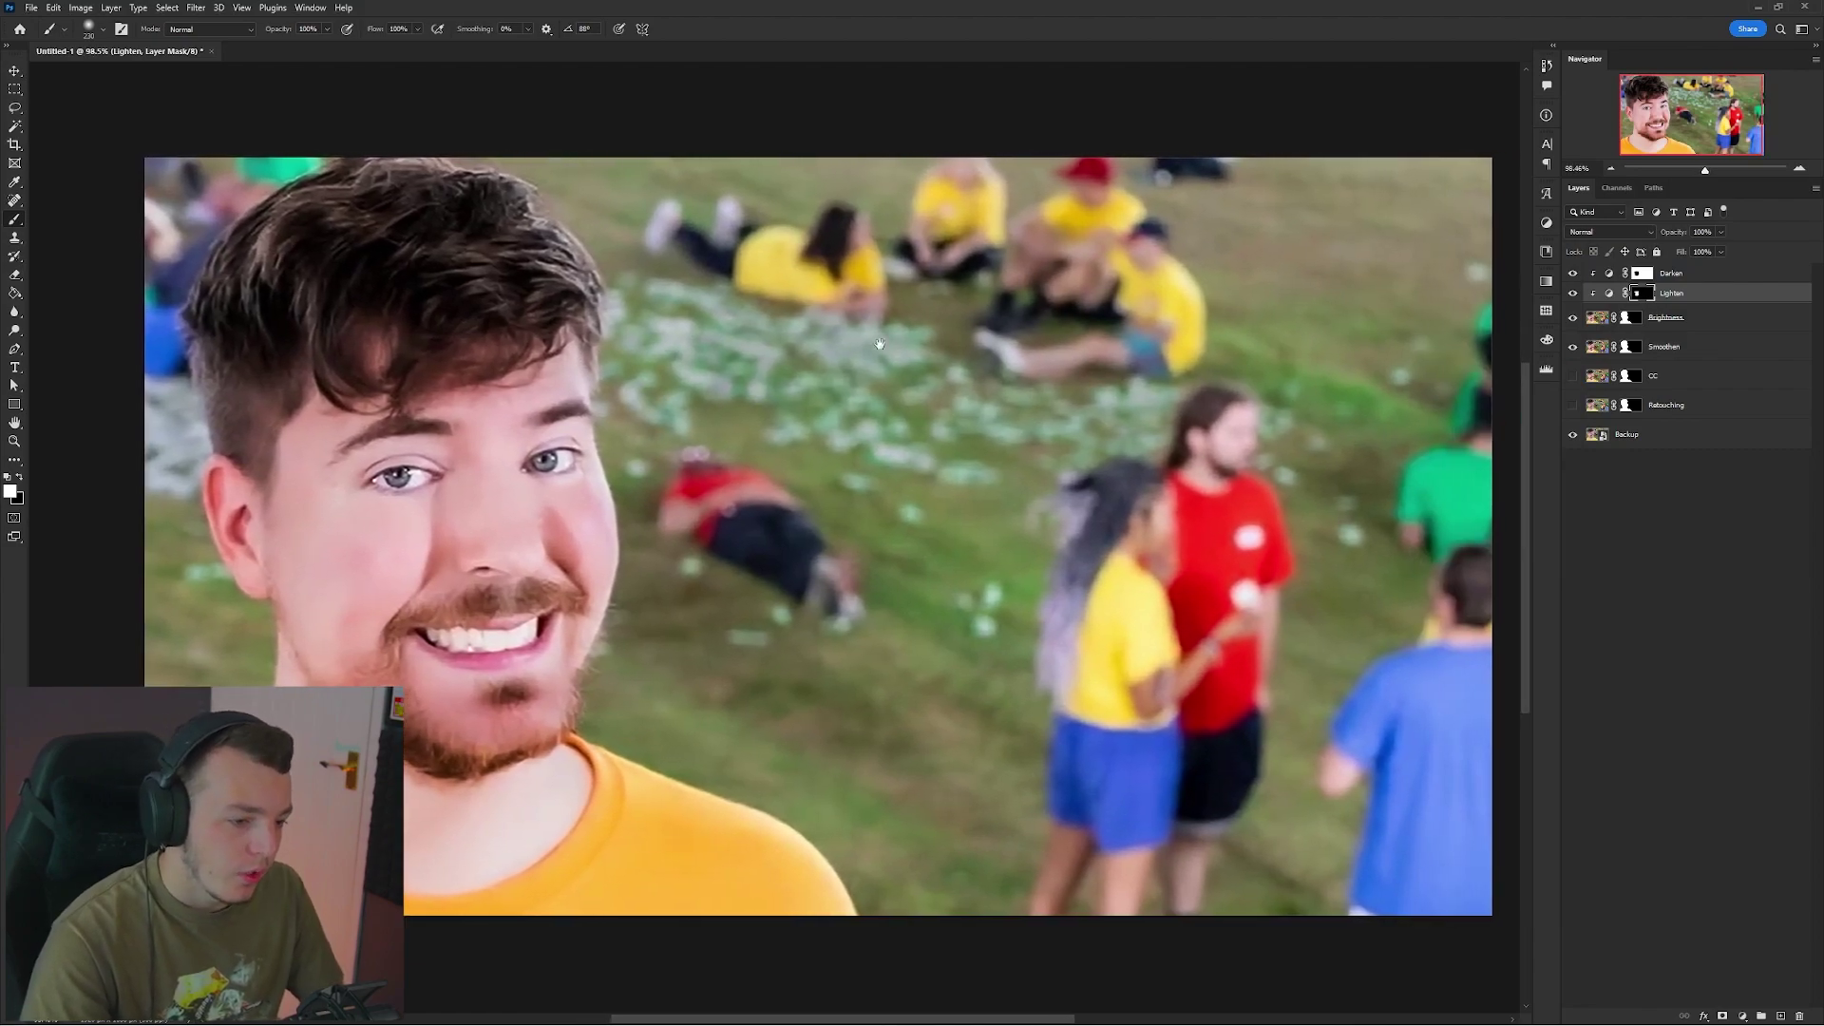
{"action": "left_click_drag", "start_coordinate": [879, 344], "coordinate": [864, 332]}
{"action": "left_click", "coordinate": [1674, 276], "text": "shift"}
{"action": "key", "text": "ctrl+j"}
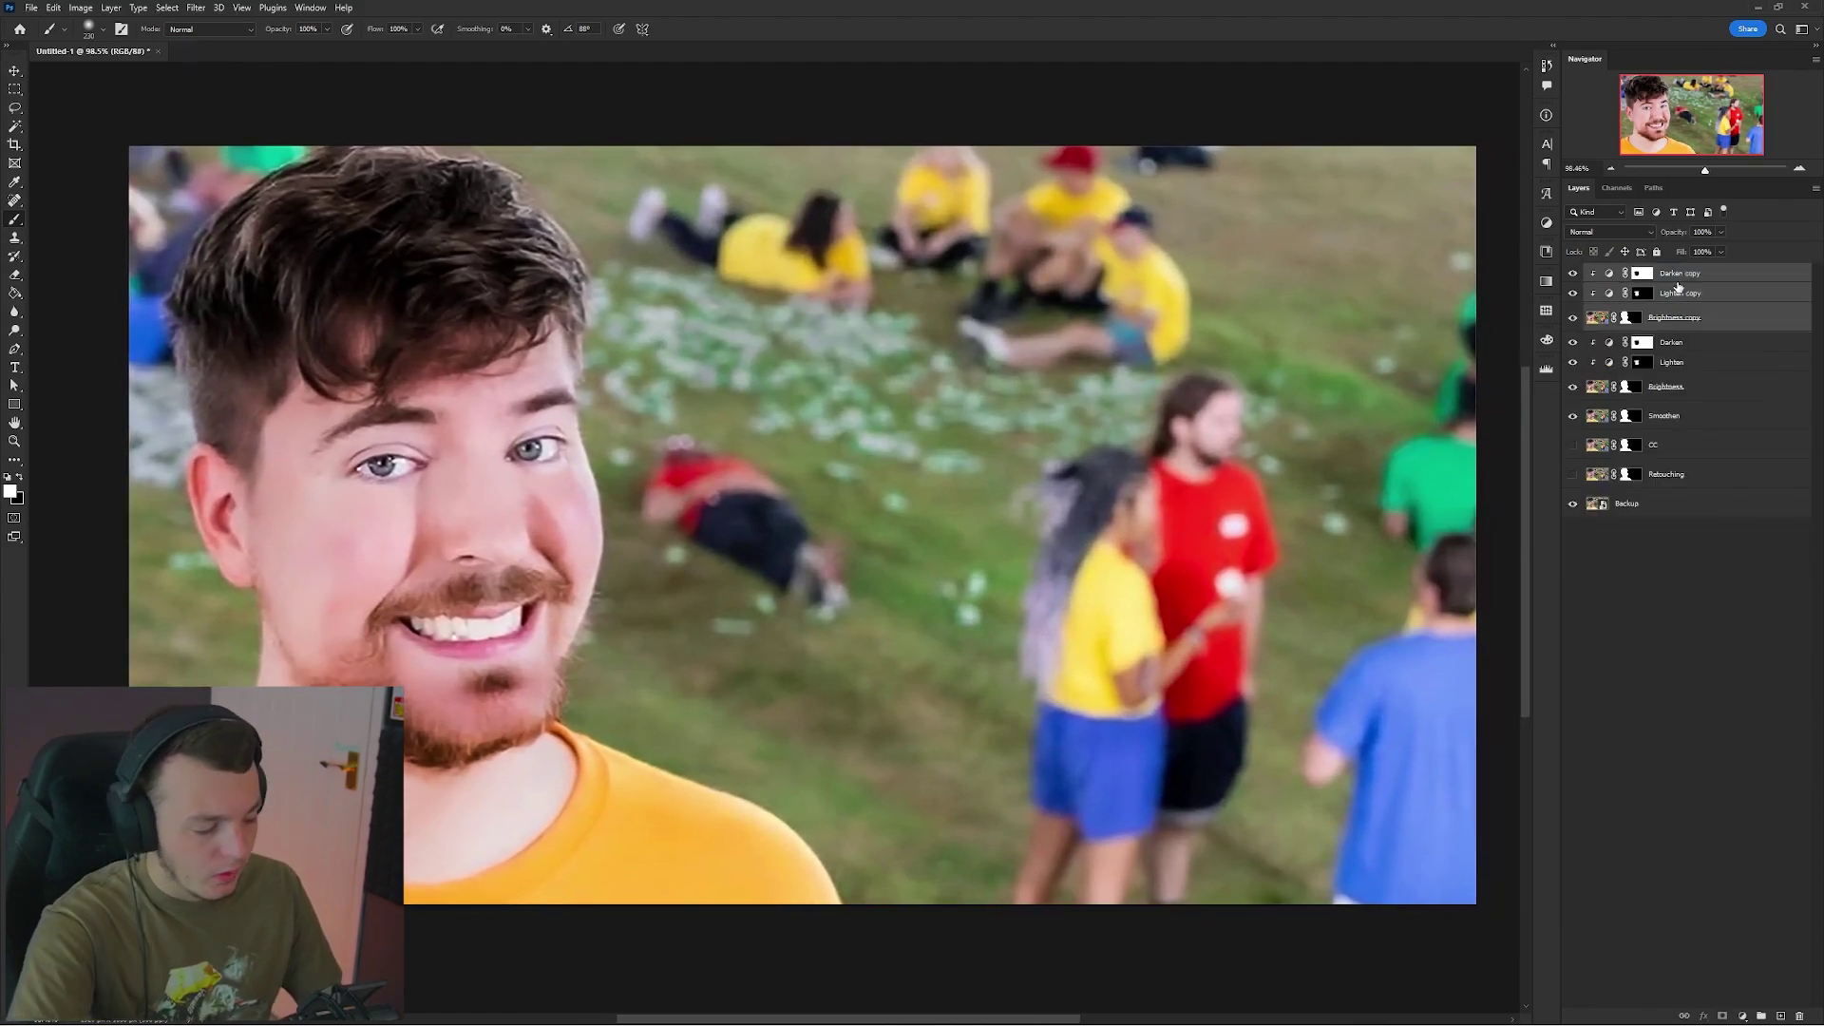
{"action": "key", "text": "ctrl+e"}
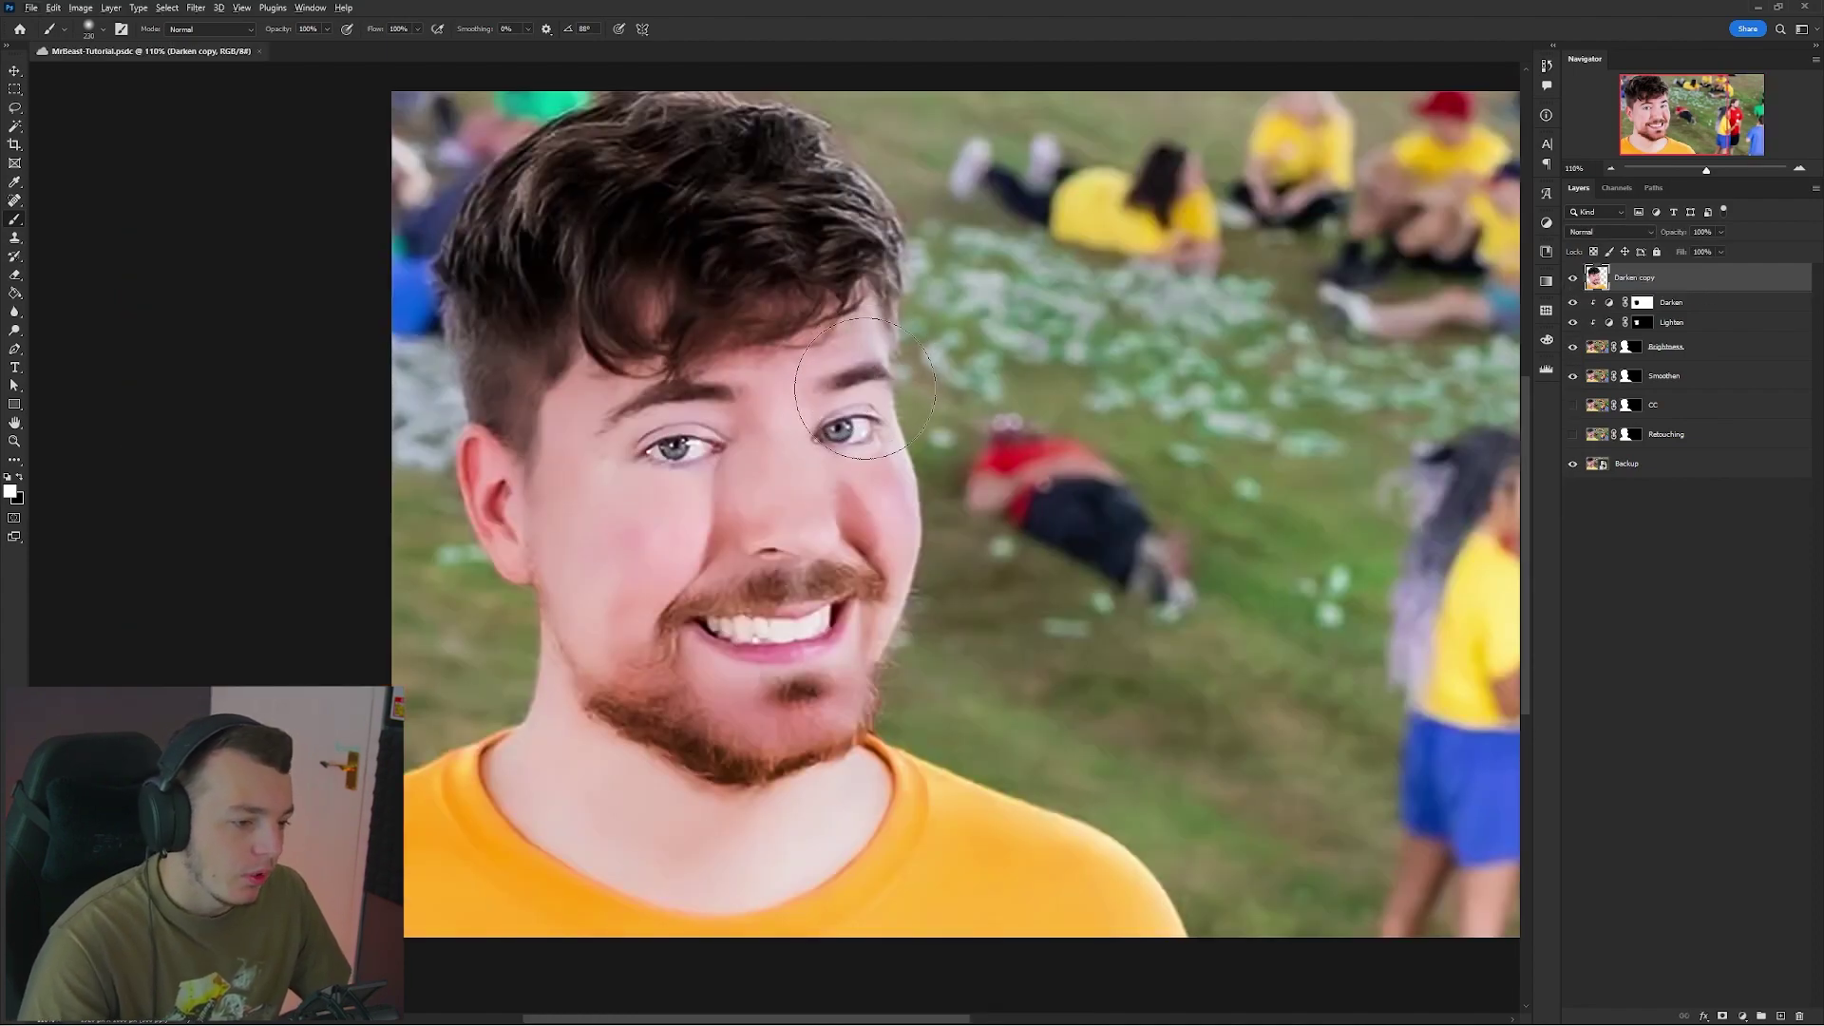
Add a Brightness/Contrast adjustment clipped to the merged portrait layer and raise its brightness to about 30.
{"action": "left_click_drag", "start_coordinate": [857, 397], "coordinate": [783, 408]}
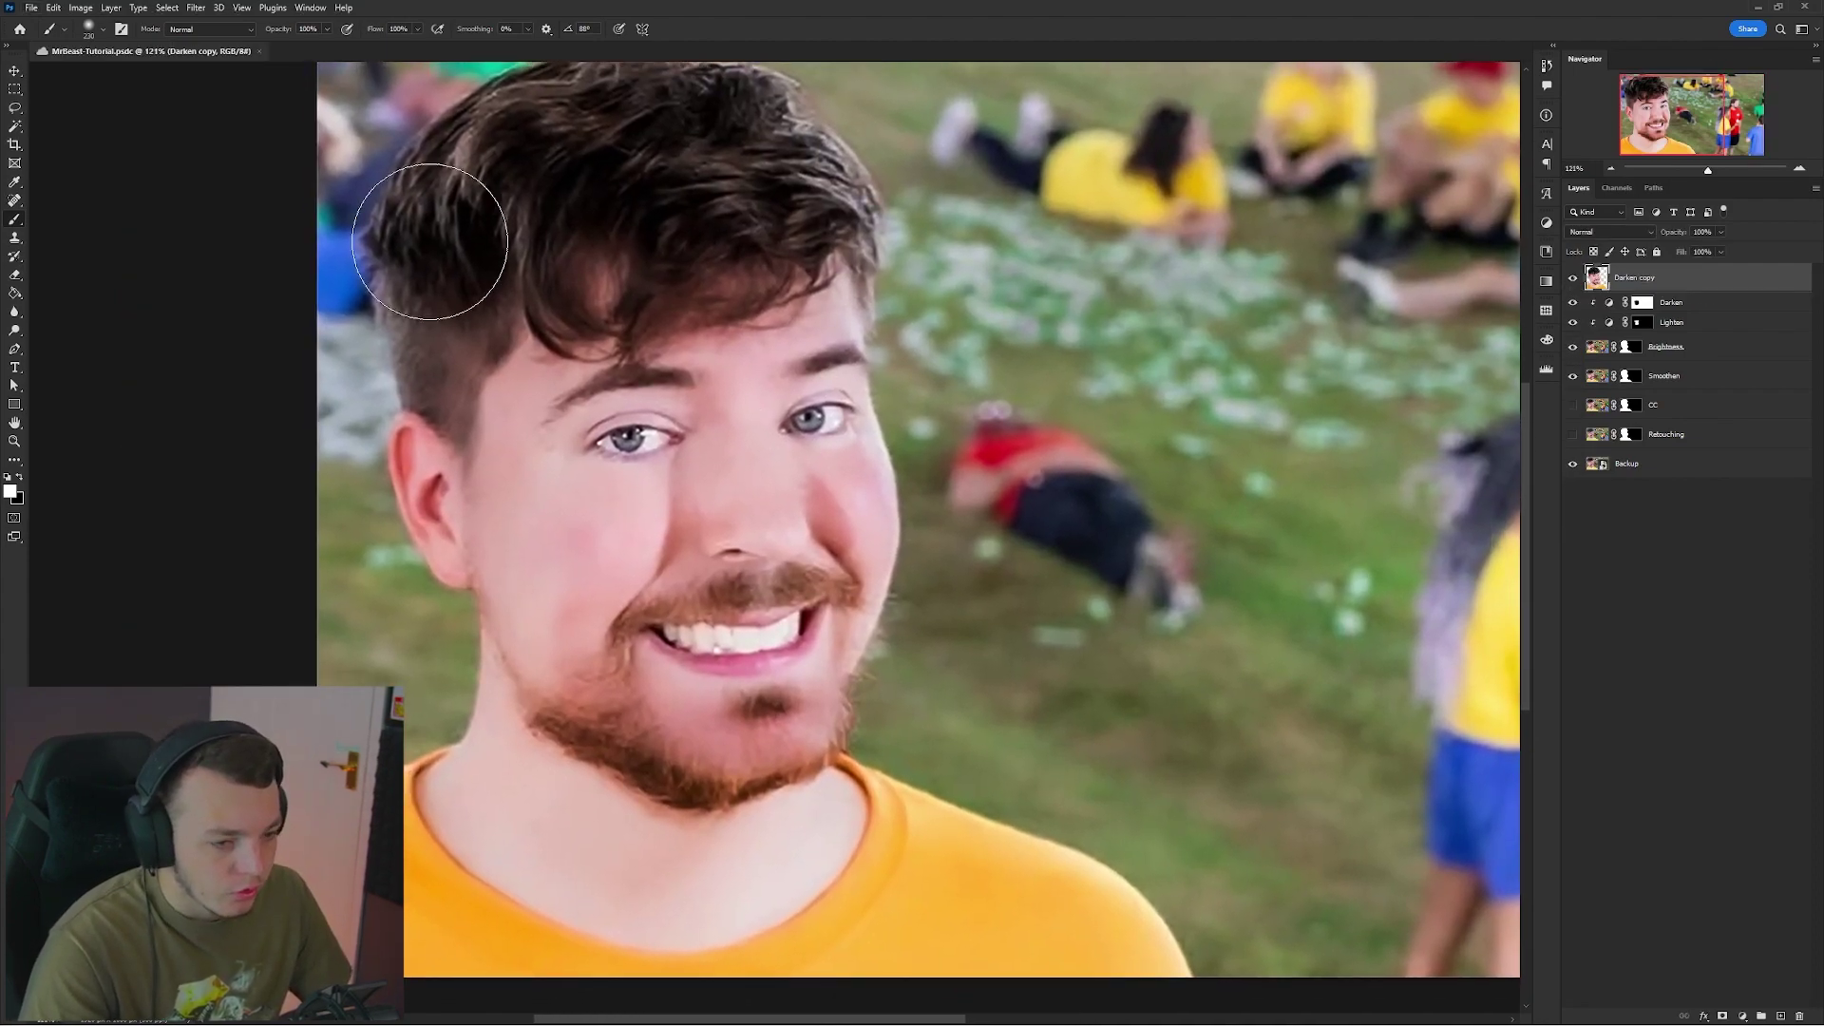
{"action": "left_click", "coordinate": [1740, 1014]}
{"action": "left_click", "coordinate": [1738, 812]}
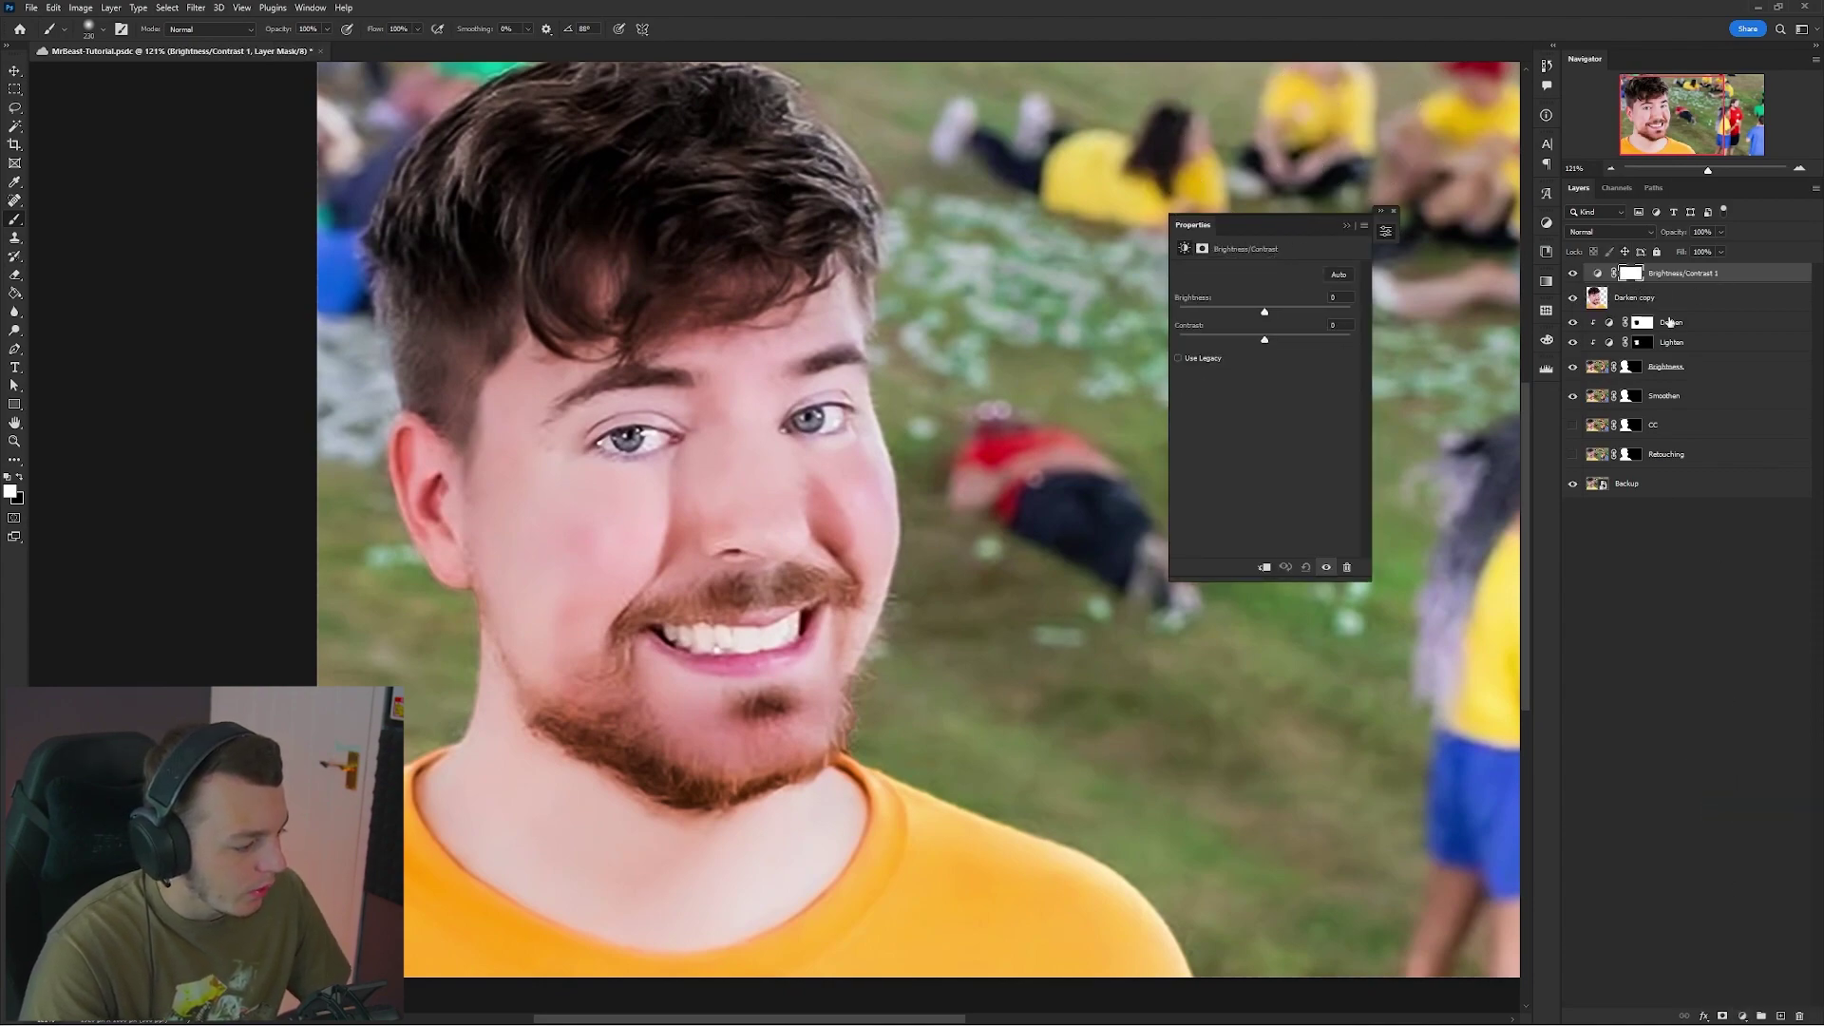
{"action": "key", "text": "ctrl+alt+g"}
{"action": "left_click_drag", "start_coordinate": [1265, 311], "coordinate": [1278, 311]}
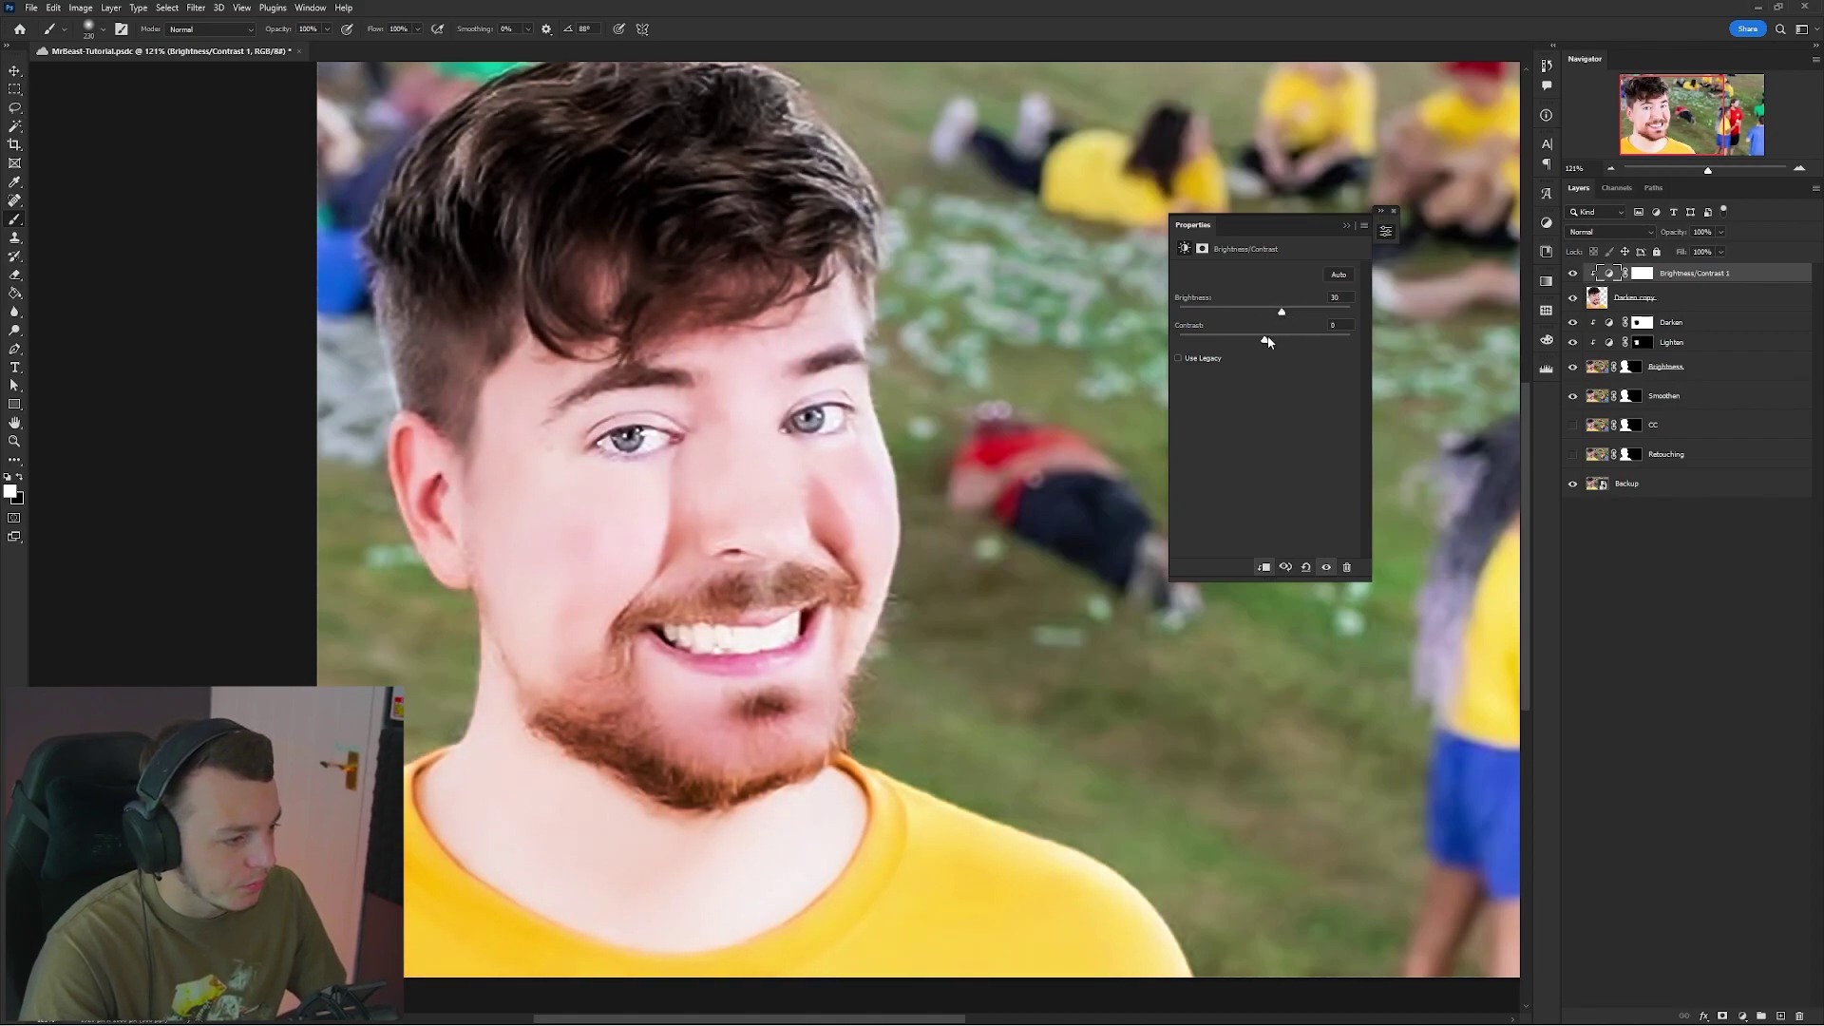
Invert the Brightness/Contrast mask to black and paint white along the bridge of the nose with a small soft brush.
{"action": "left_click", "coordinate": [1394, 211]}
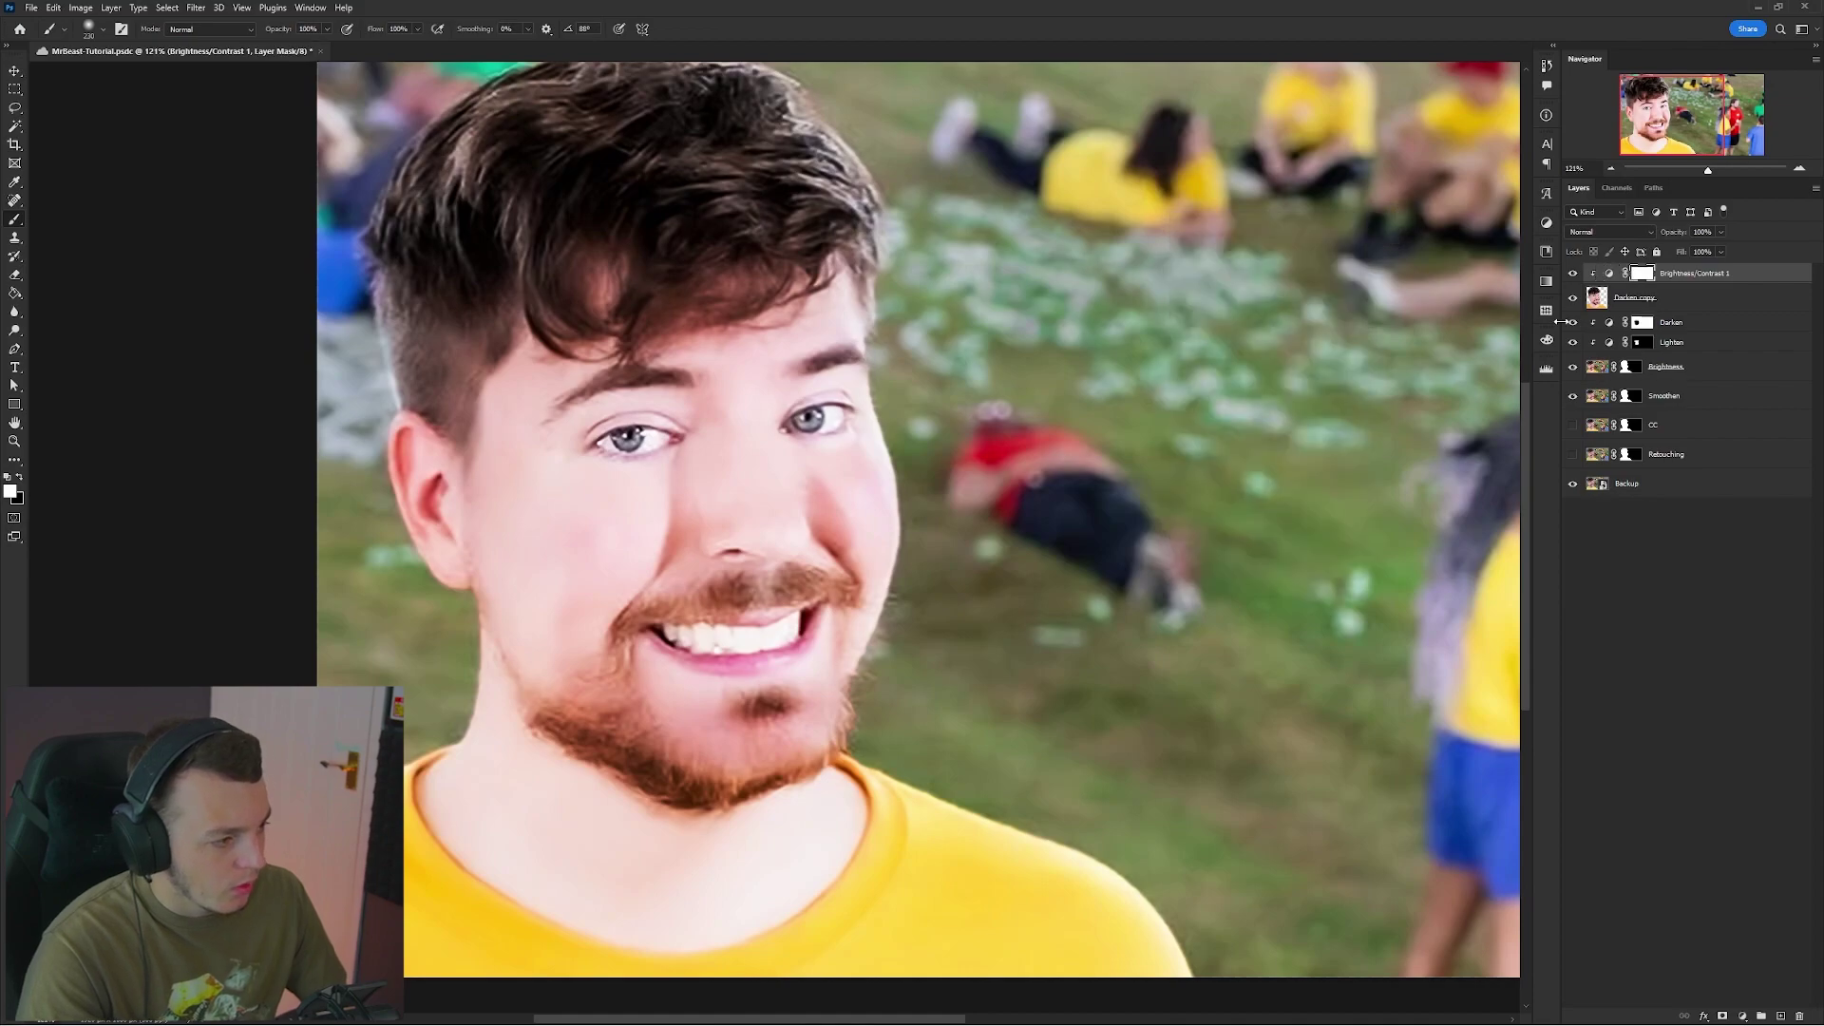
{"action": "key", "text": "ctrl+i"}
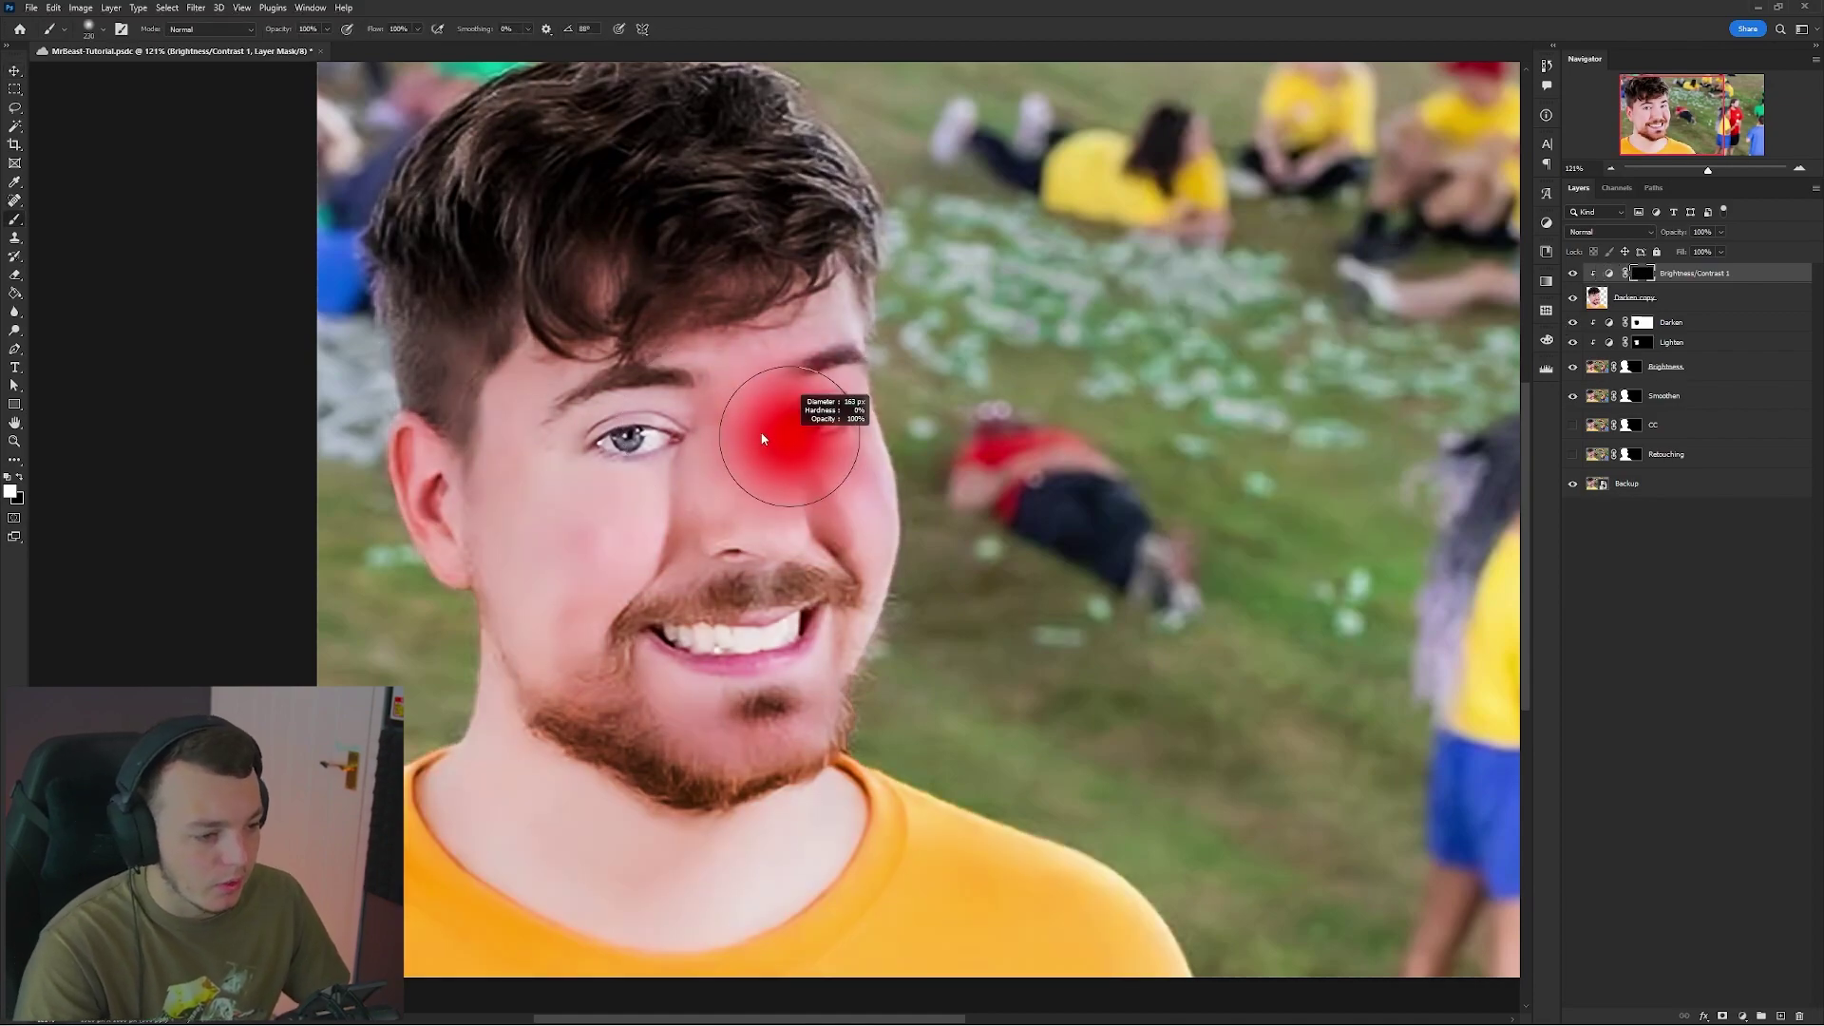
{"action": "scroll", "coordinate": [696, 422], "scroll_direction": "up", "scroll_amount": 3}
{"action": "scroll", "coordinate": [740, 454], "scroll_direction": "up", "scroll_amount": 3}
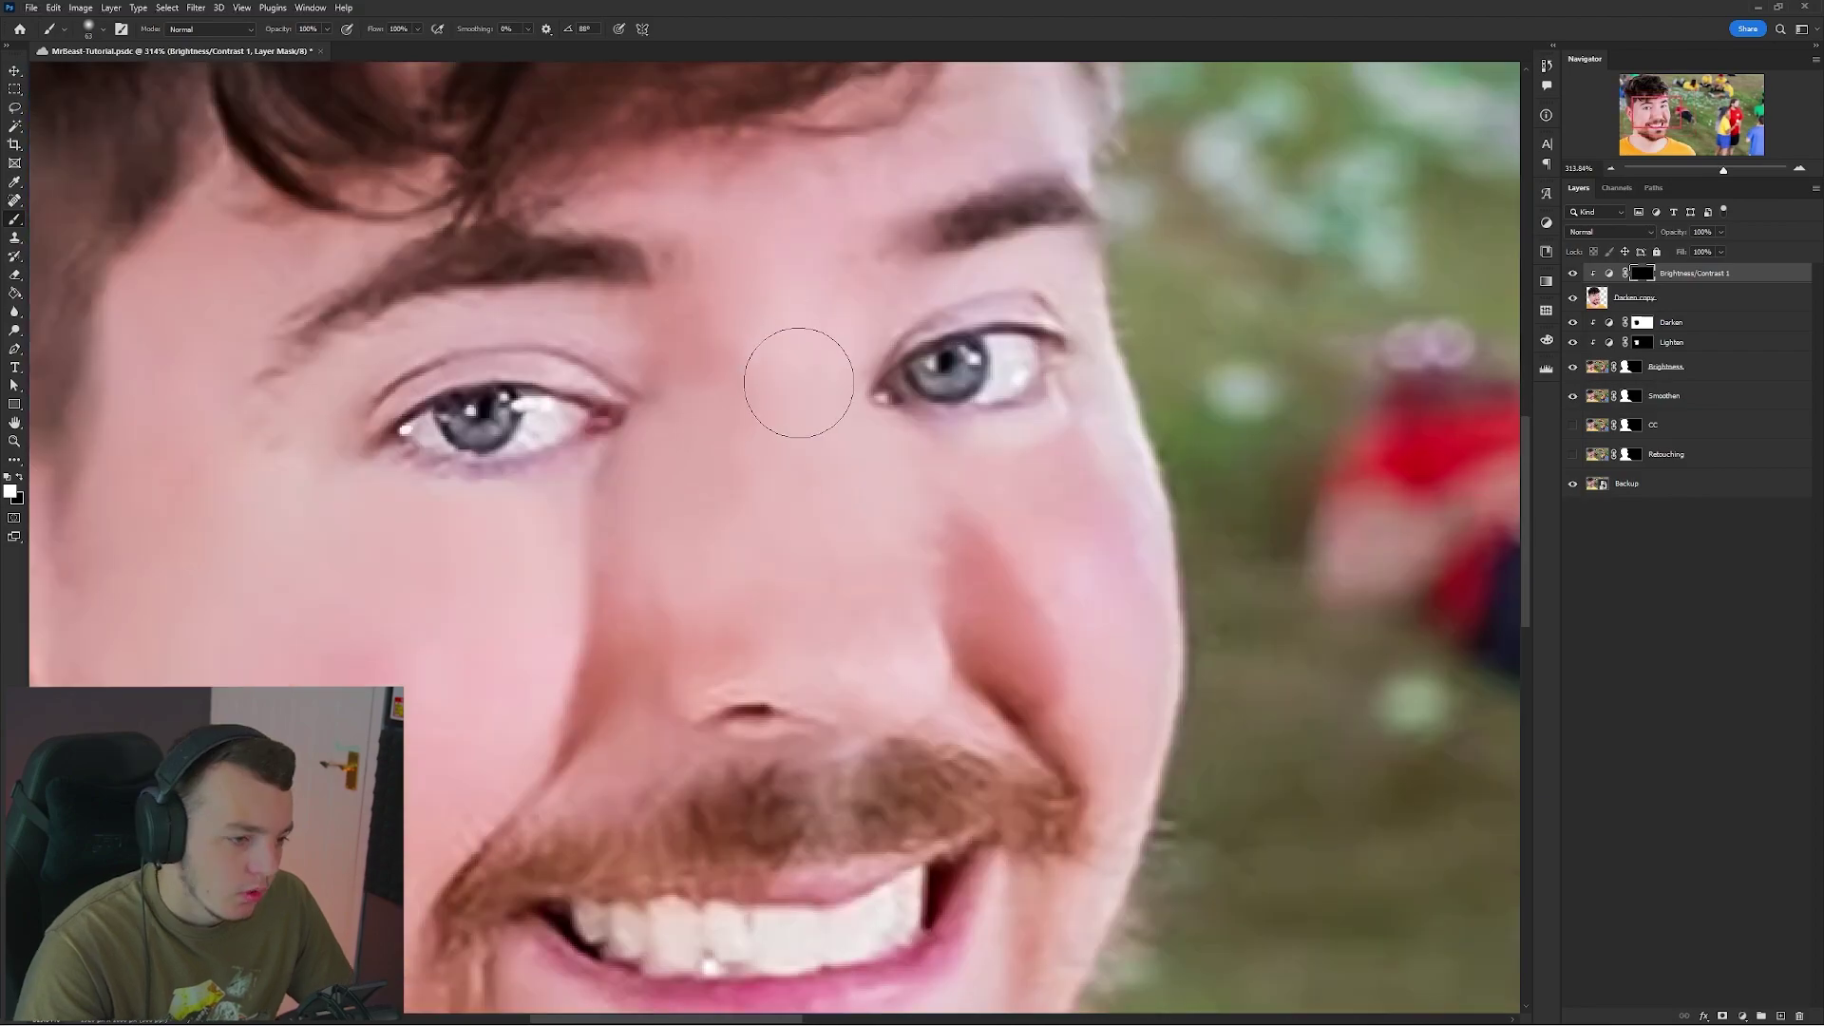
{"action": "left_click_drag", "start_coordinate": [785, 407], "coordinate": [883, 700]}
Lower the brightness of the Brightness/Contrast adjustment to soften the painted nose highlight.
{"action": "scroll", "coordinate": [822, 611], "scroll_direction": "down", "scroll_amount": 5}
{"action": "scroll", "coordinate": [901, 573], "scroll_direction": "up", "scroll_amount": 5}
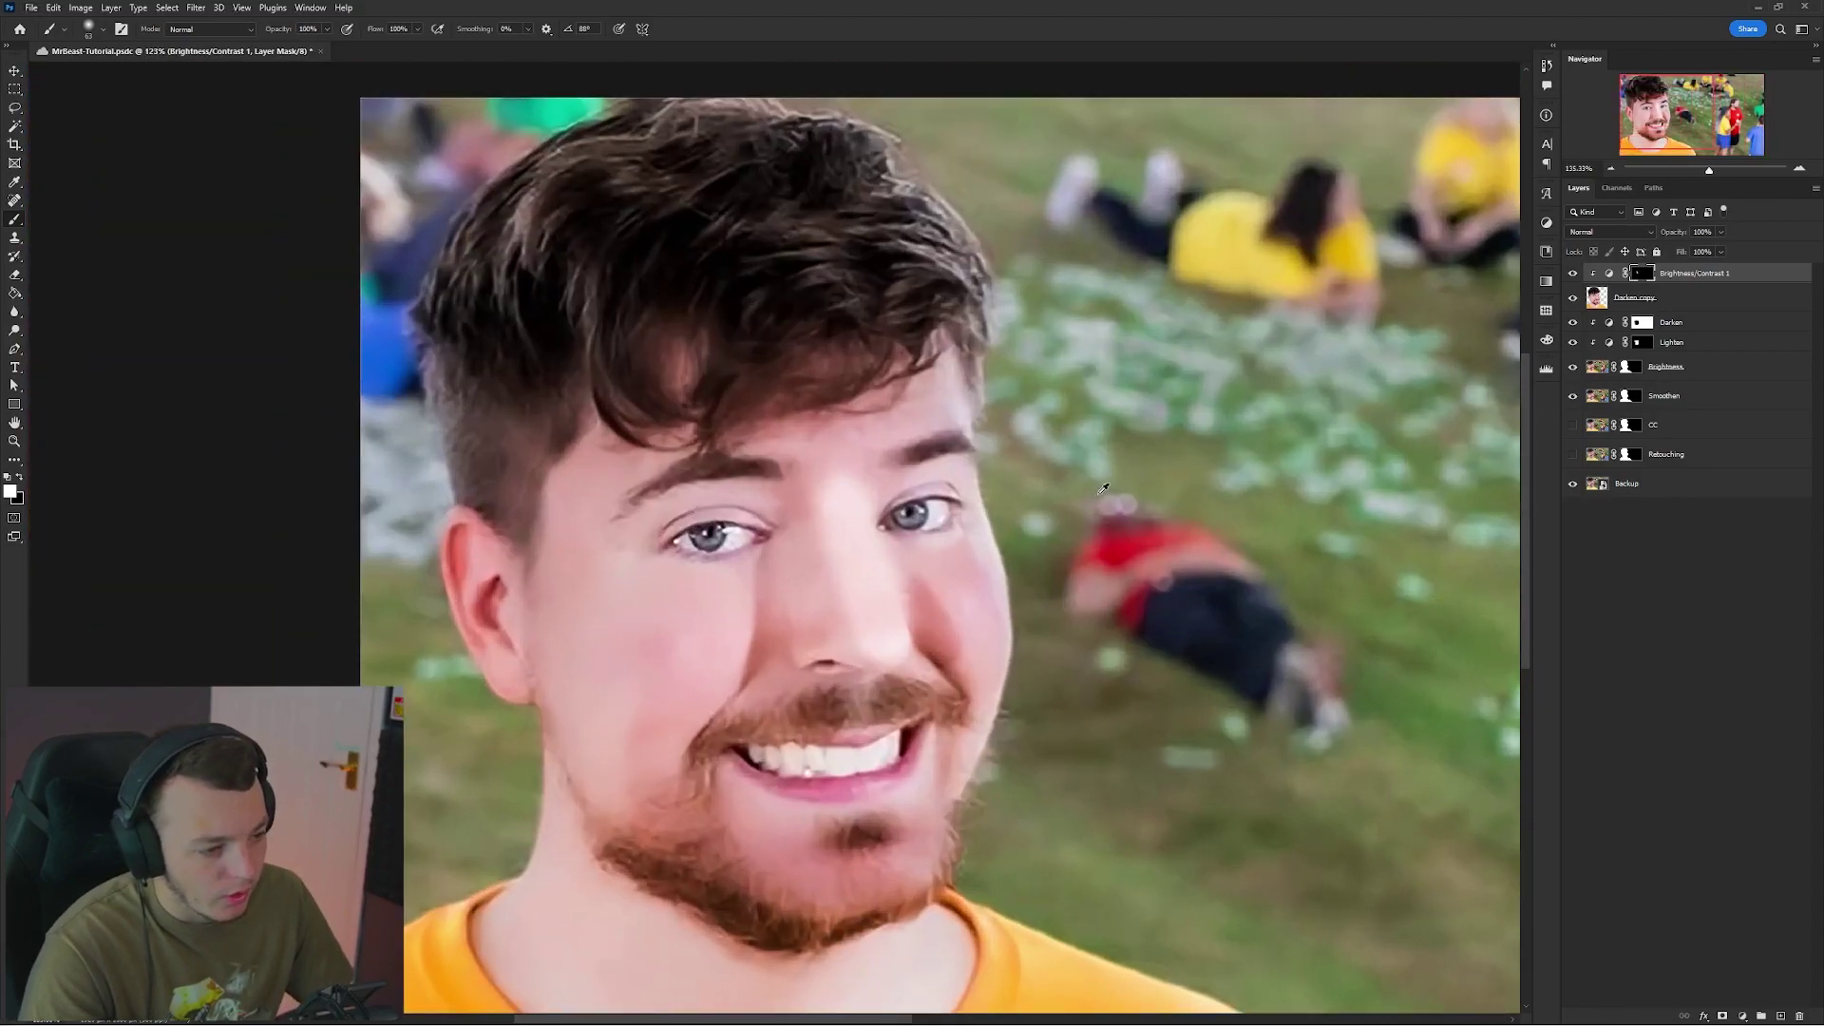
{"action": "left_click", "coordinate": [1608, 272]}
{"action": "left_click_drag", "start_coordinate": [1283, 318], "coordinate": [1273, 314]}
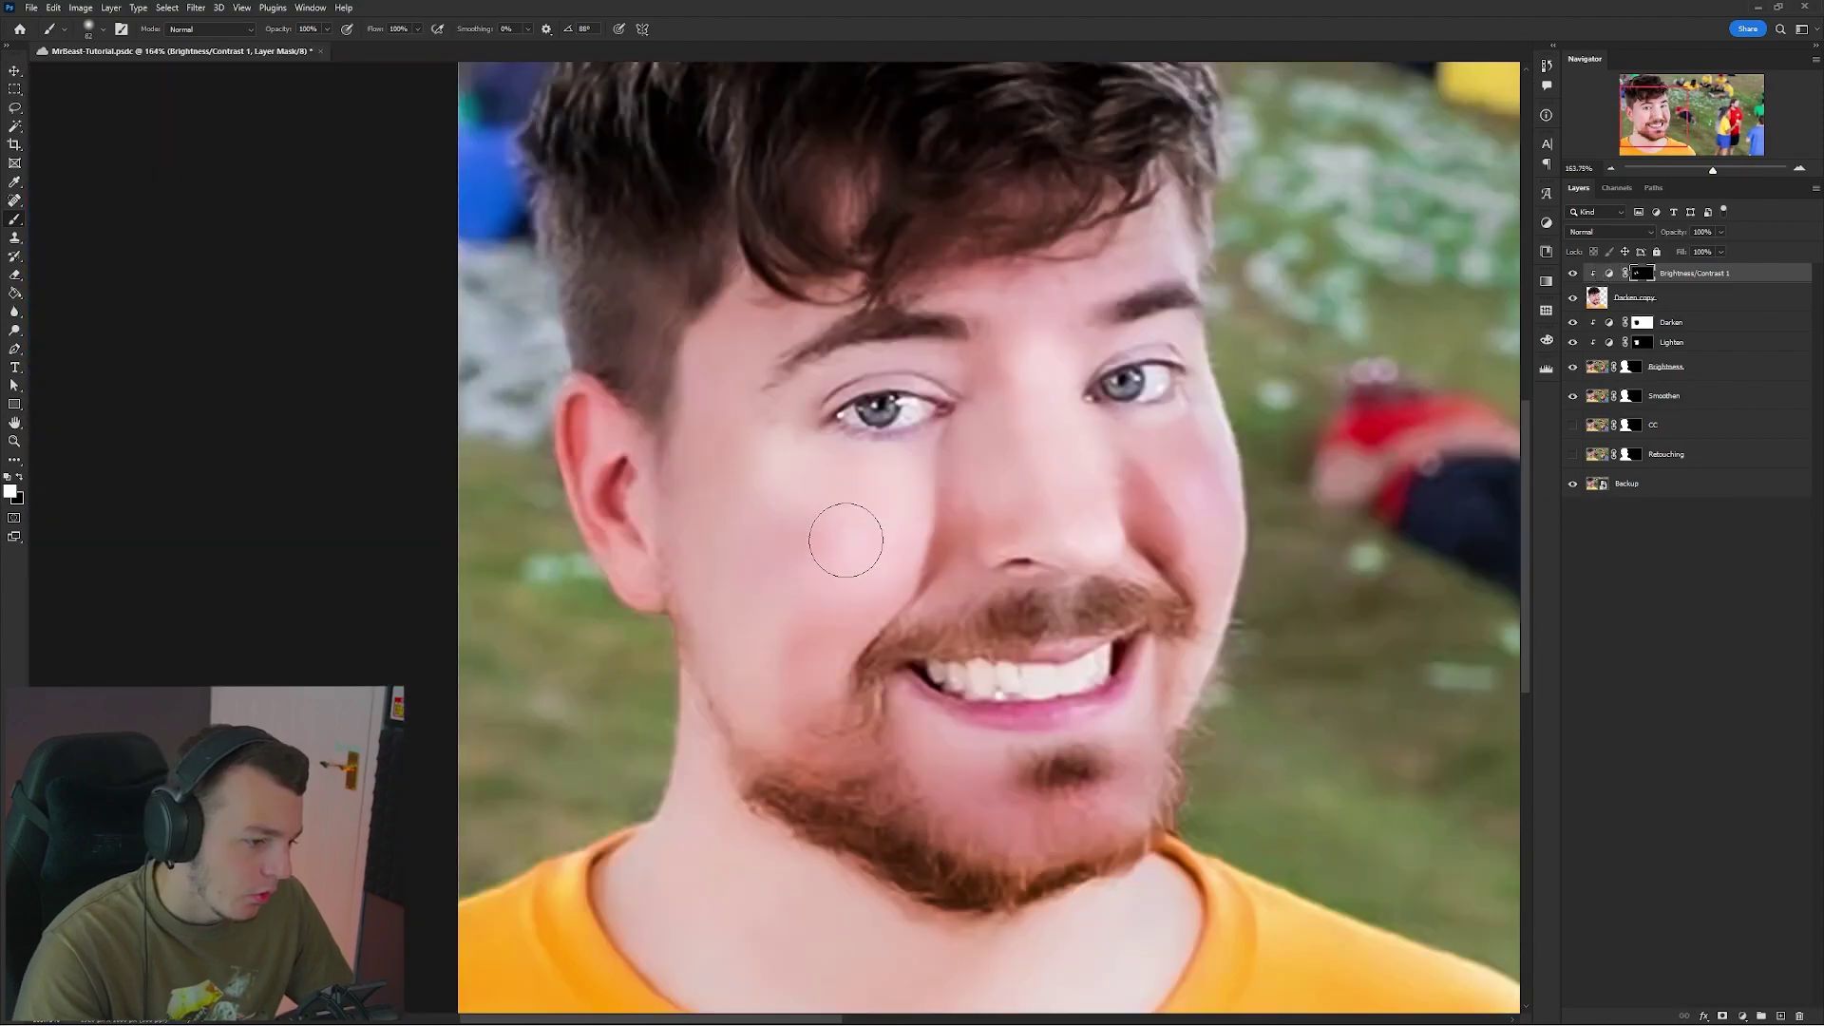
Paint soft highlights on both cheeks and the nose in the Brightness/Contrast layer's mask.
{"action": "mouse_move", "coordinate": [843, 533]}
{"action": "left_mouse_down"}
{"action": "mouse_move", "coordinate": [818, 573]}
{"action": "mouse_move", "coordinate": [851, 574]}
{"action": "left_mouse_up"}
{"action": "mouse_move", "coordinate": [1169, 470]}
{"action": "left_mouse_down"}
{"action": "mouse_move", "coordinate": [1206, 541]}
{"action": "mouse_move", "coordinate": [1189, 447]}
{"action": "left_mouse_up"}
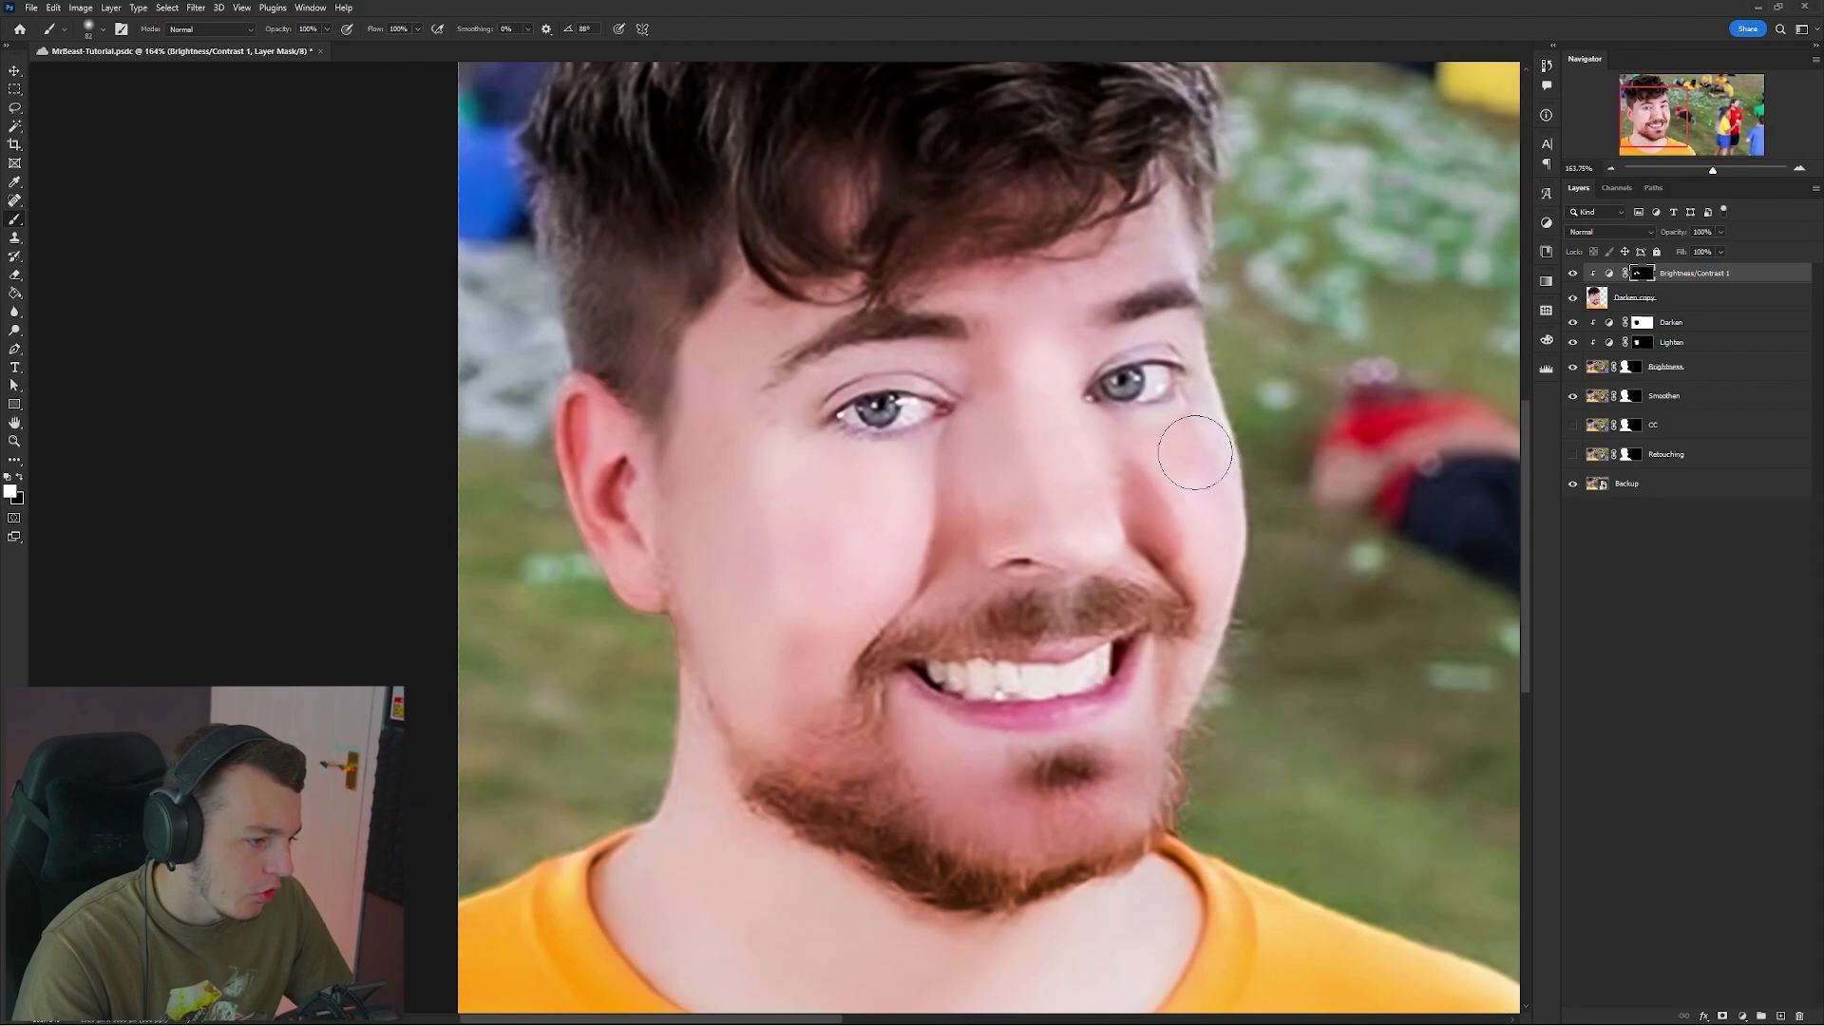
{"action": "scroll", "coordinate": [875, 399], "scroll_direction": "up", "scroll_amount": 4}
{"action": "scroll", "coordinate": [1088, 361], "scroll_direction": "down", "scroll_amount": 7}
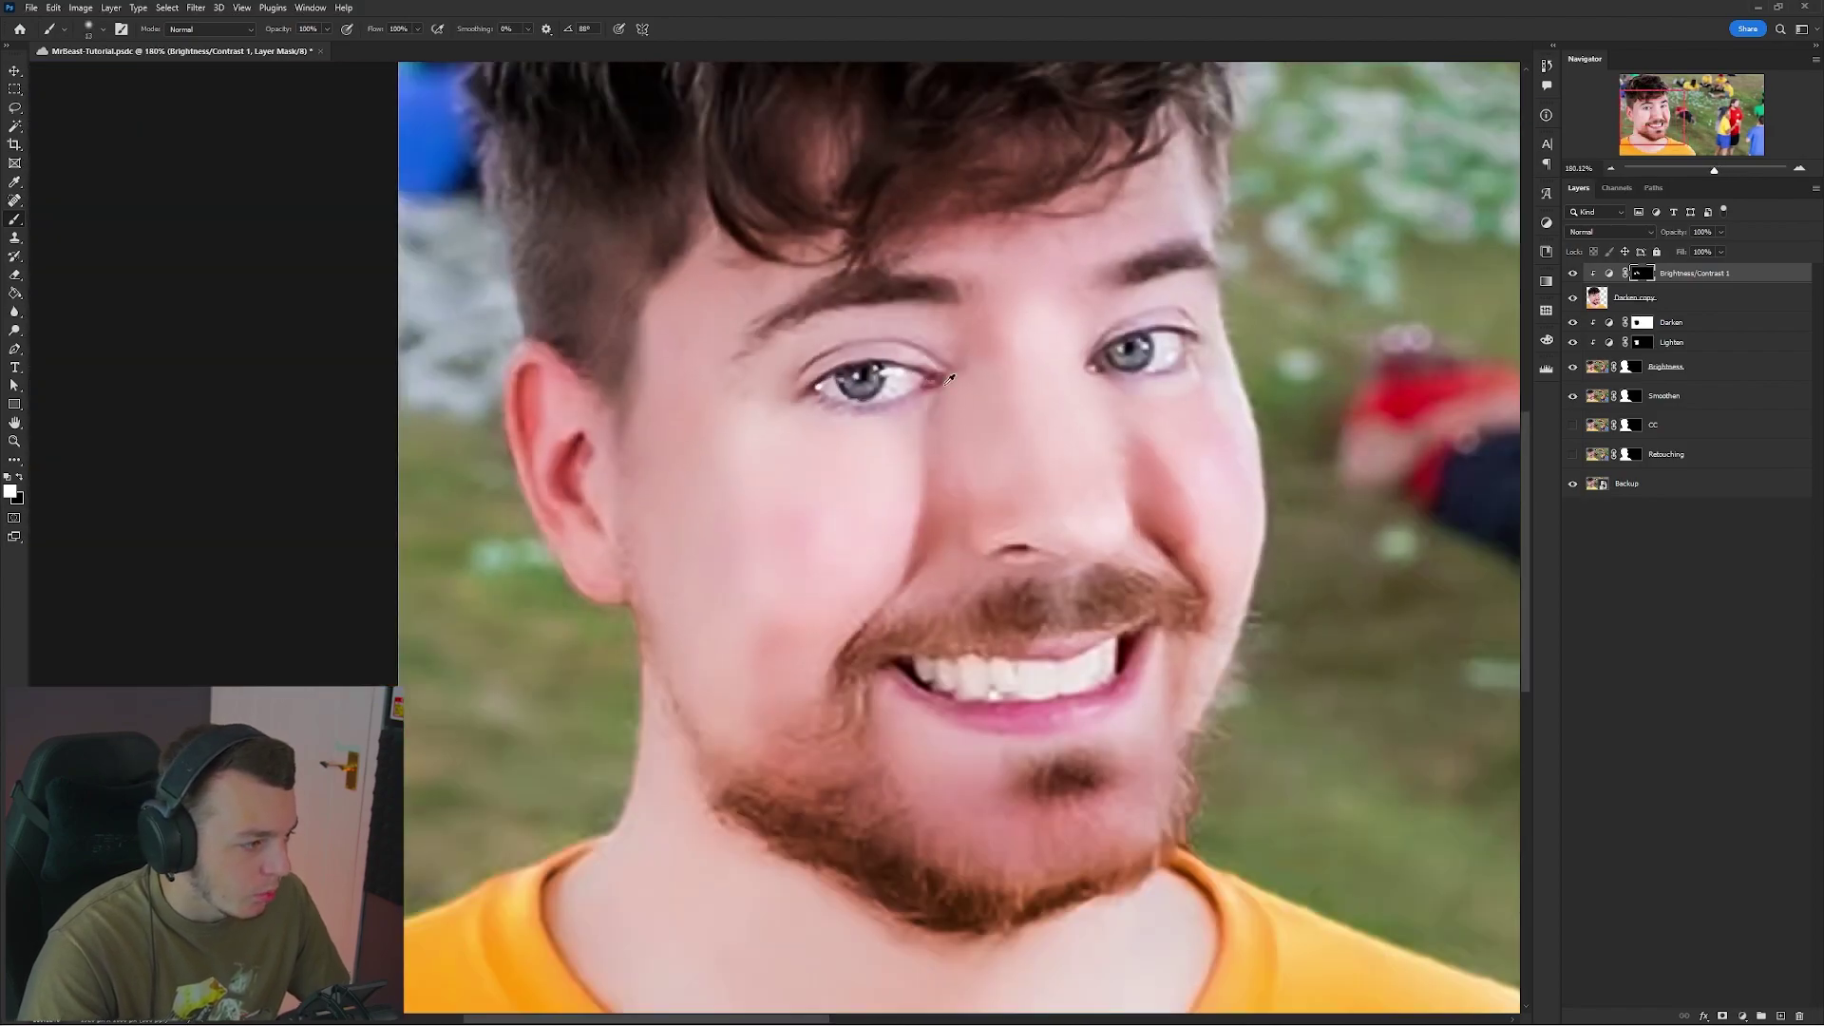
{"action": "scroll", "coordinate": [885, 412], "scroll_direction": "up", "scroll_amount": 5}
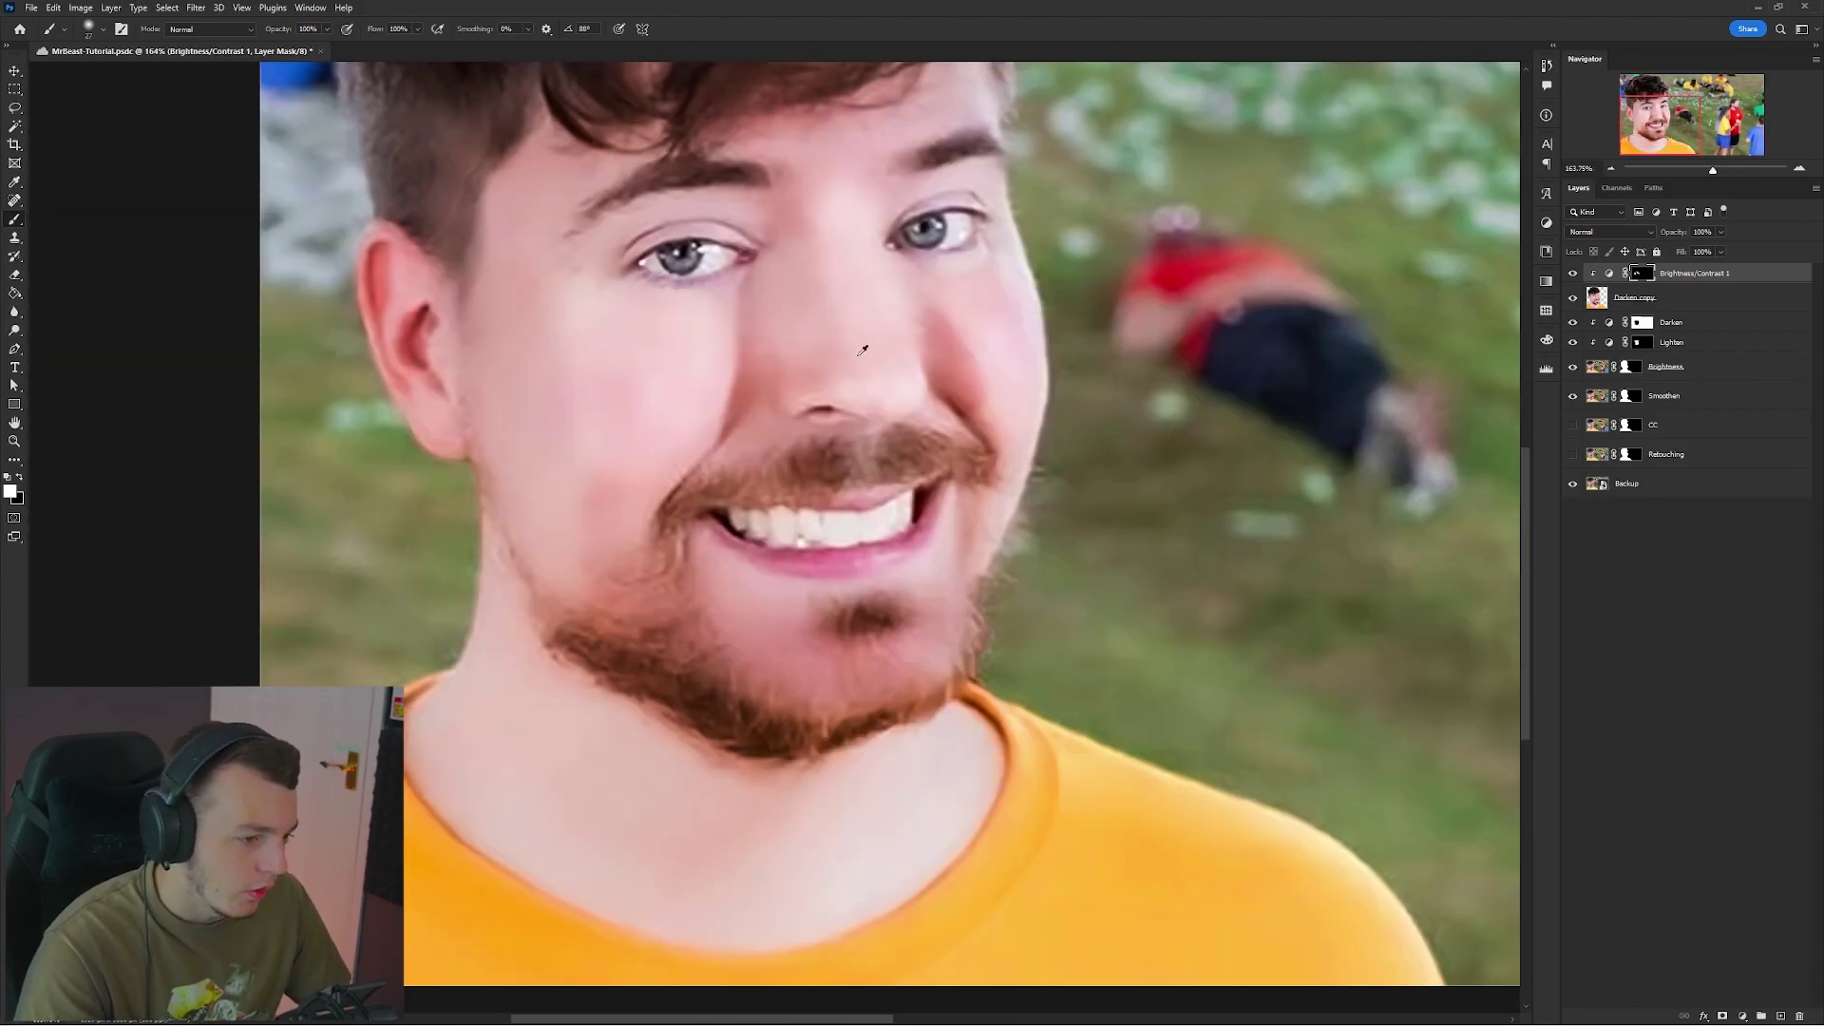
{"action": "left_click_drag", "start_coordinate": [868, 369], "coordinate": [969, 255]}
{"action": "right_click", "coordinate": [849, 331]}
{"action": "left_click_drag", "start_coordinate": [824, 319], "coordinate": [845, 319]}
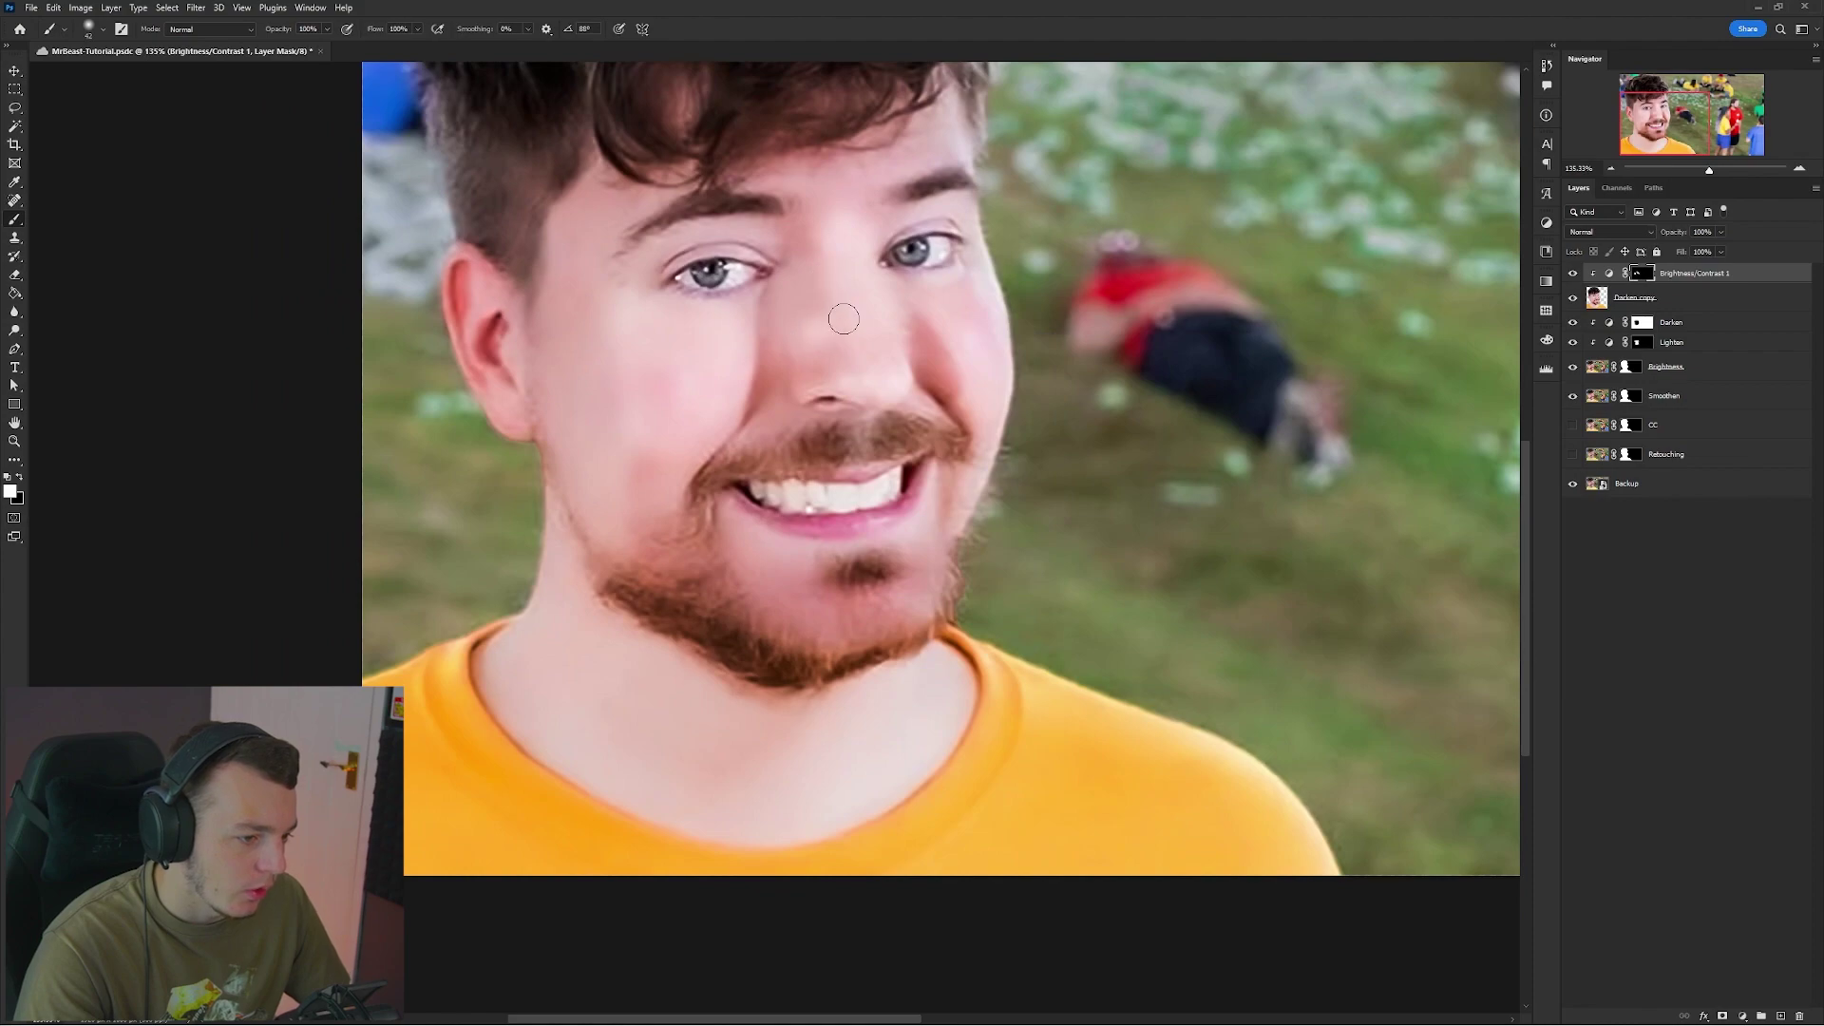
{"action": "scroll", "coordinate": [835, 340], "scroll_direction": "down", "scroll_amount": 4}
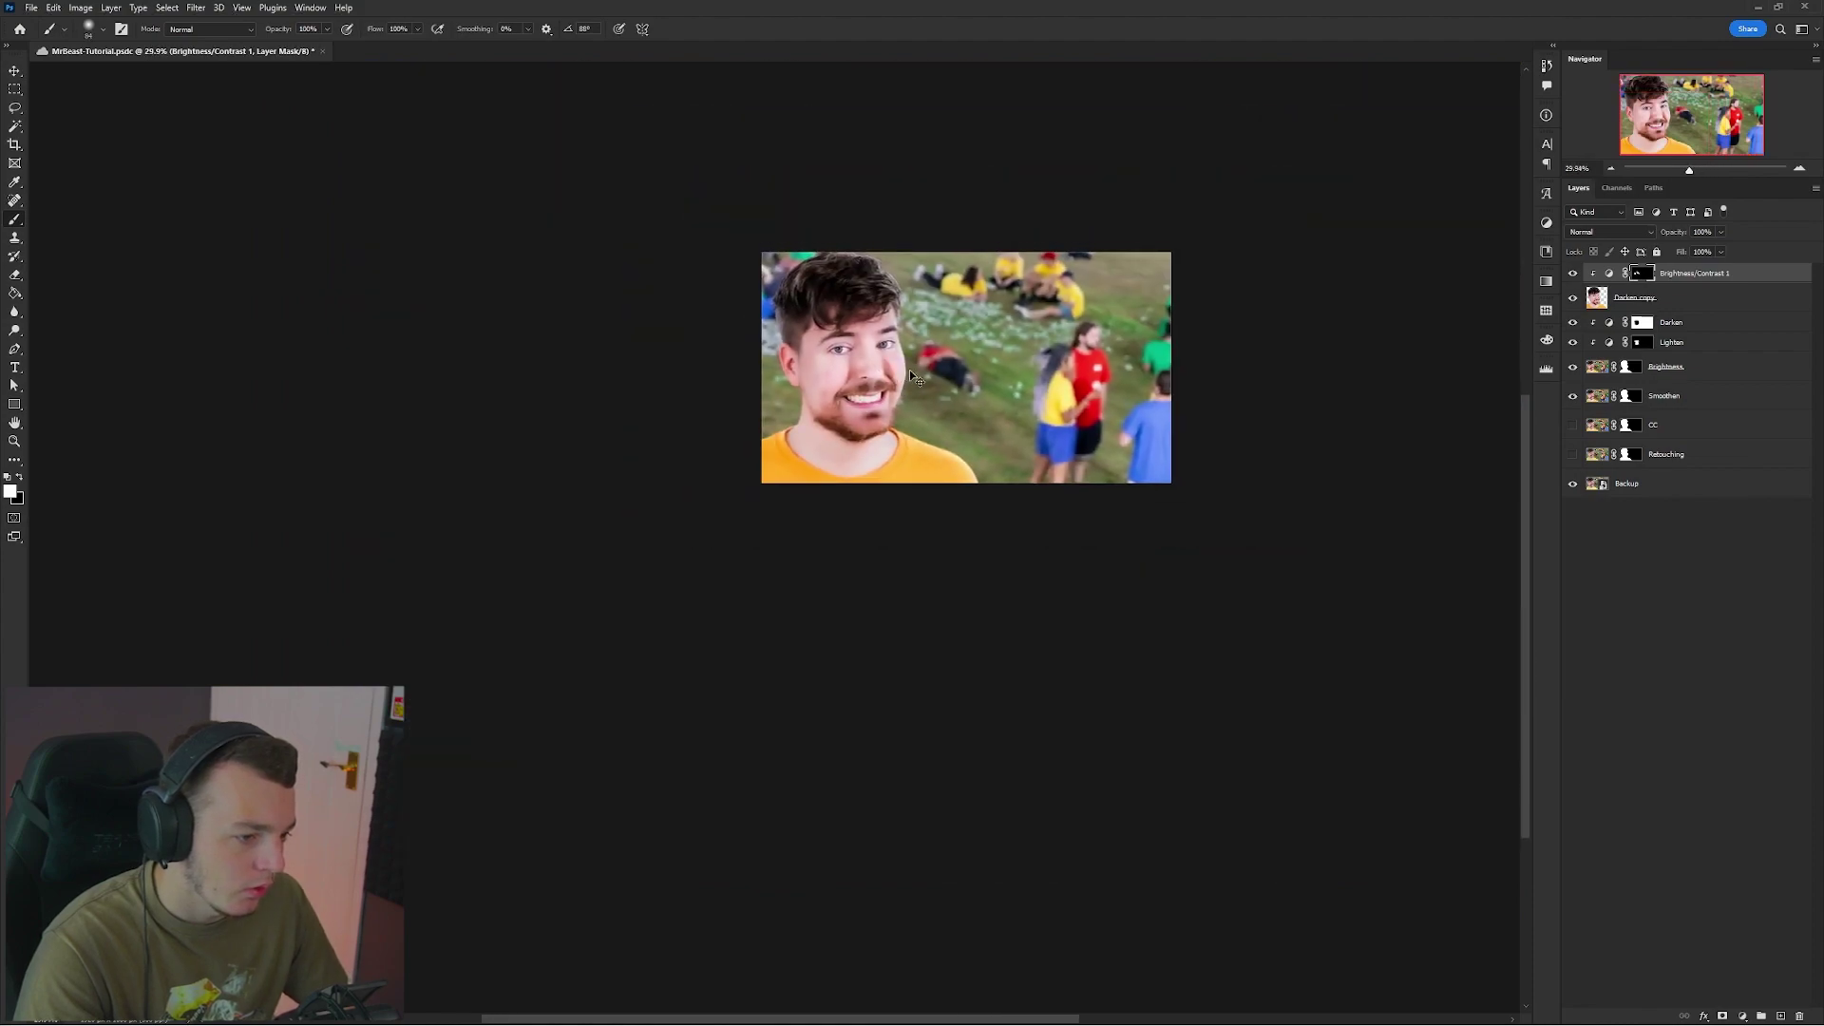
{"action": "scroll", "coordinate": [901, 382], "scroll_direction": "up", "scroll_amount": 3}
Duplicate the Brightness/Contrast adjustment with a black mask, clip the copy to the portrait and check its brightness setting.
{"action": "key", "text": "ctrl+j"}
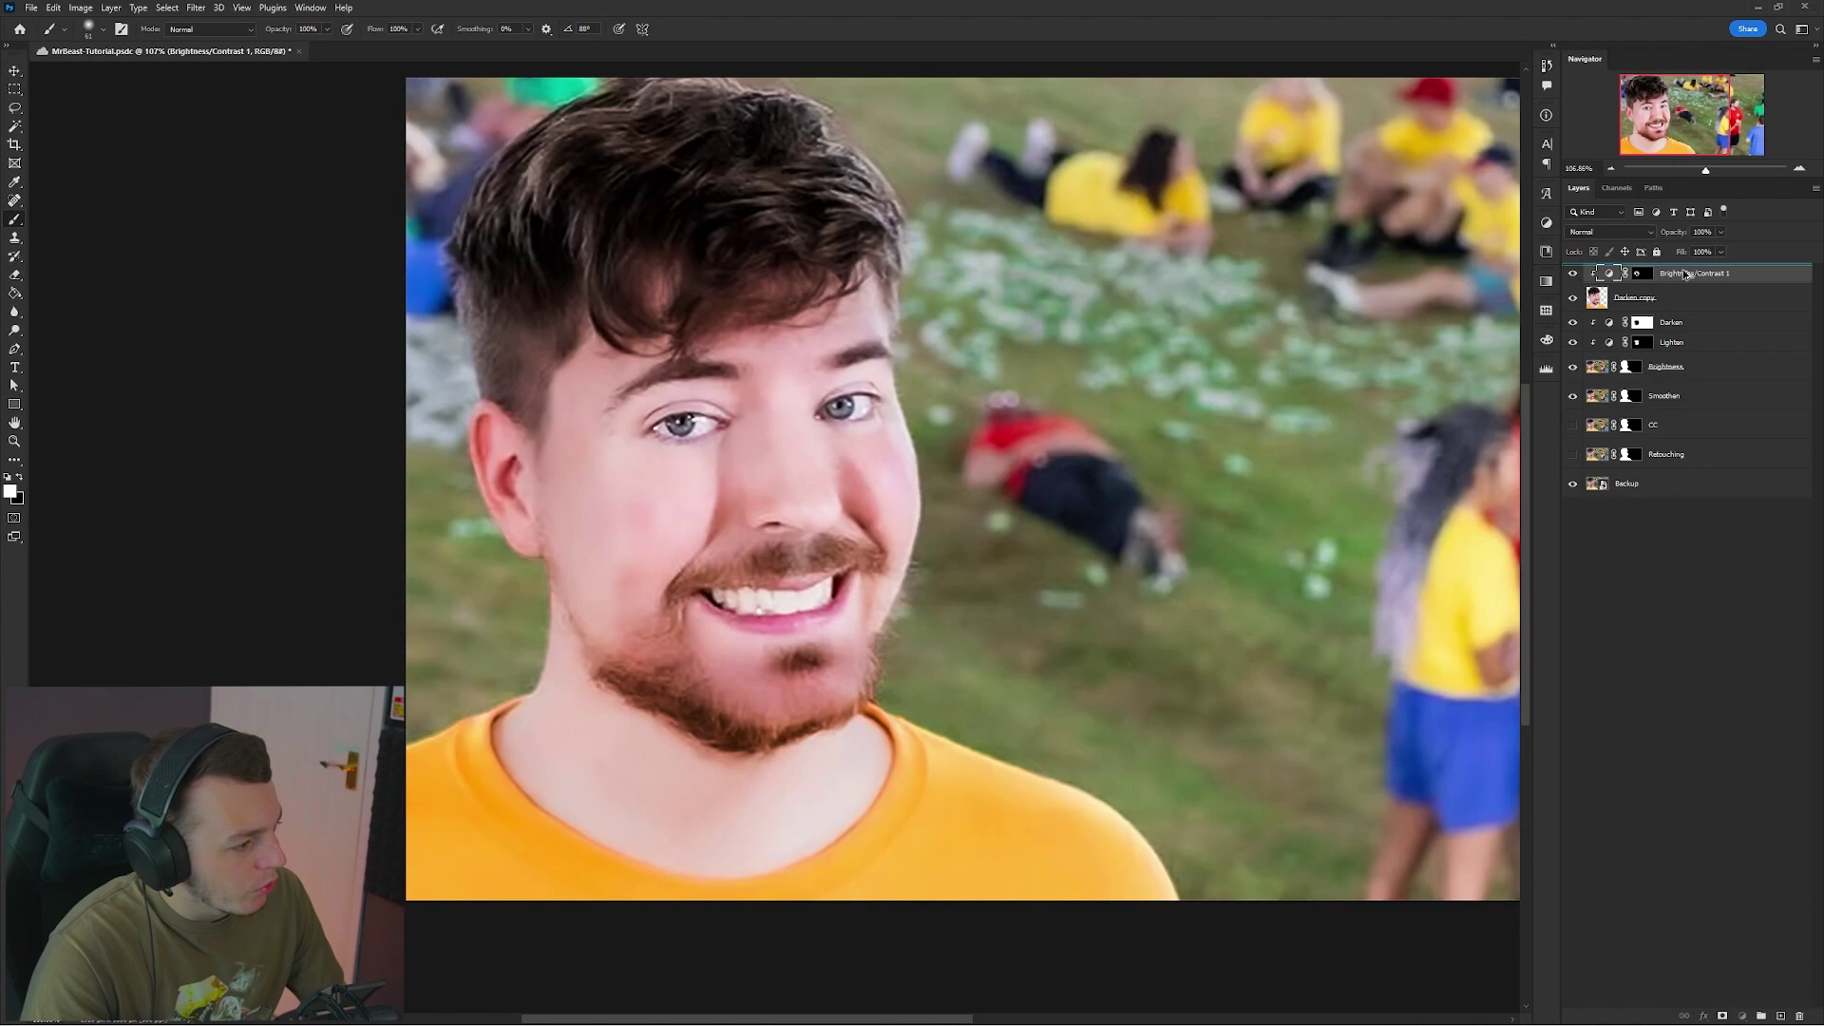
{"action": "left_click", "coordinate": [1609, 282], "text": "alt"}
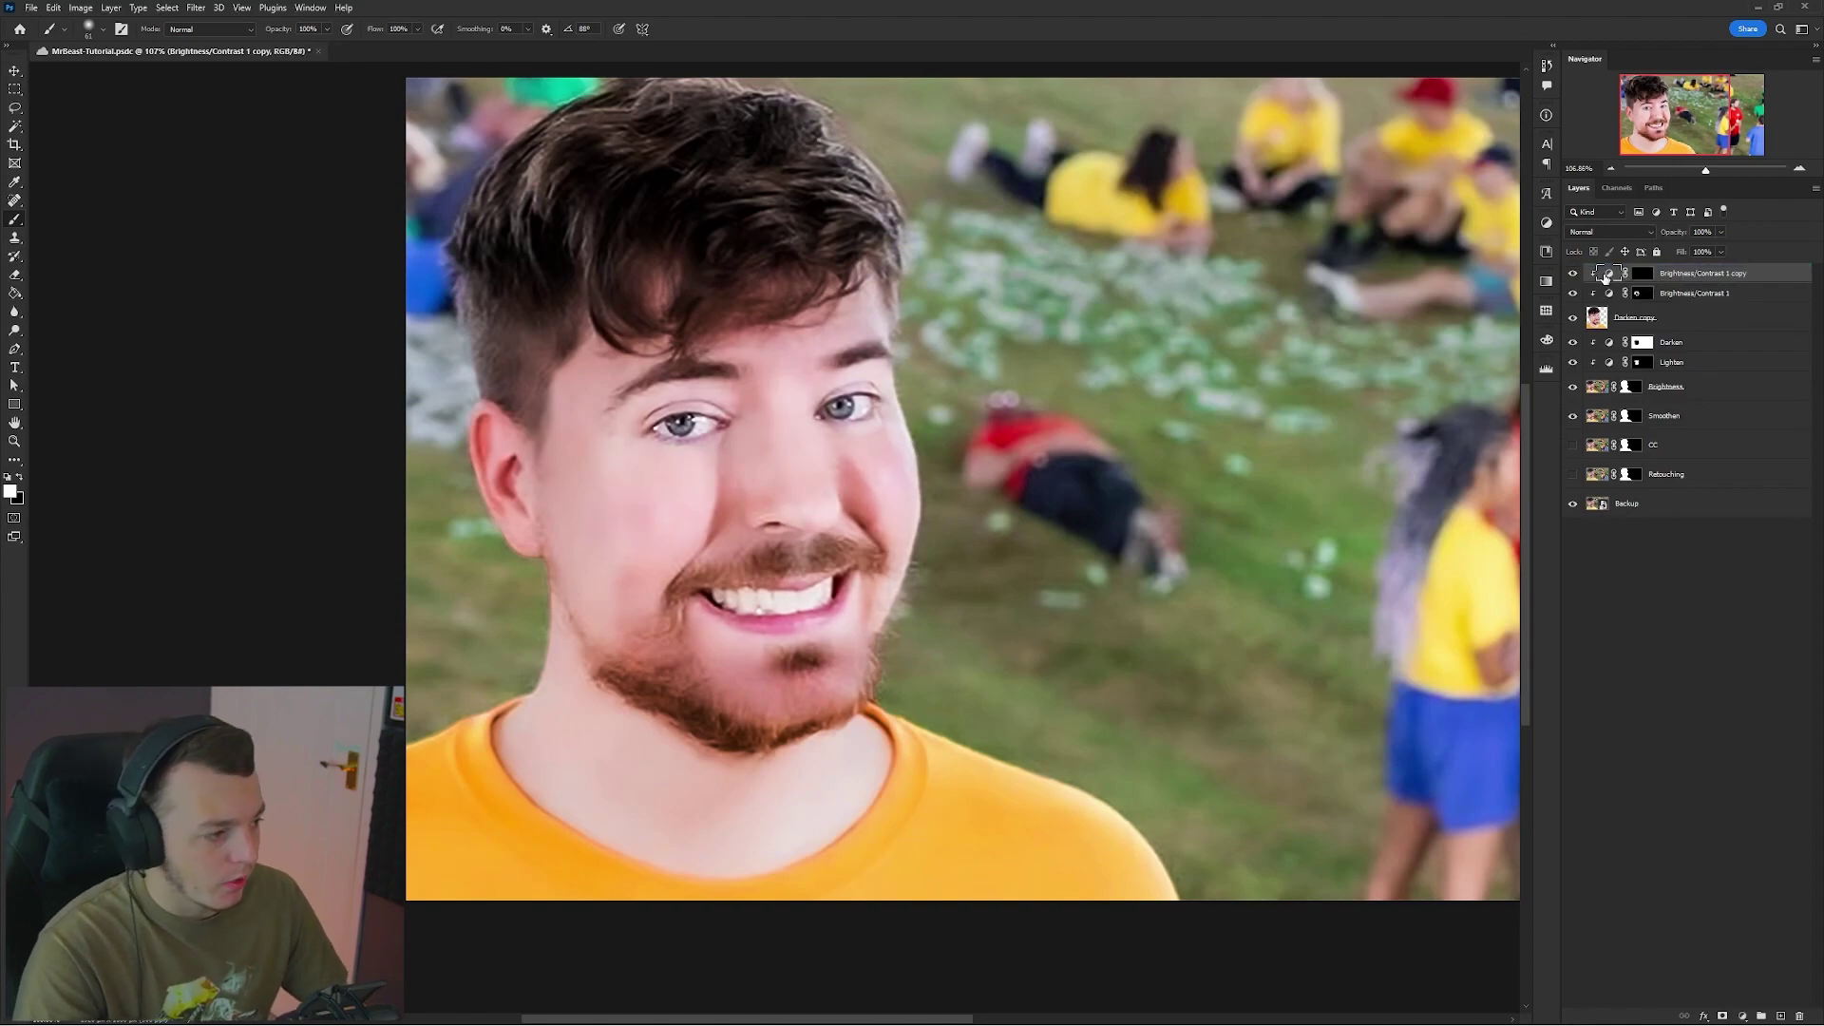
{"action": "double_click", "coordinate": [1607, 274]}
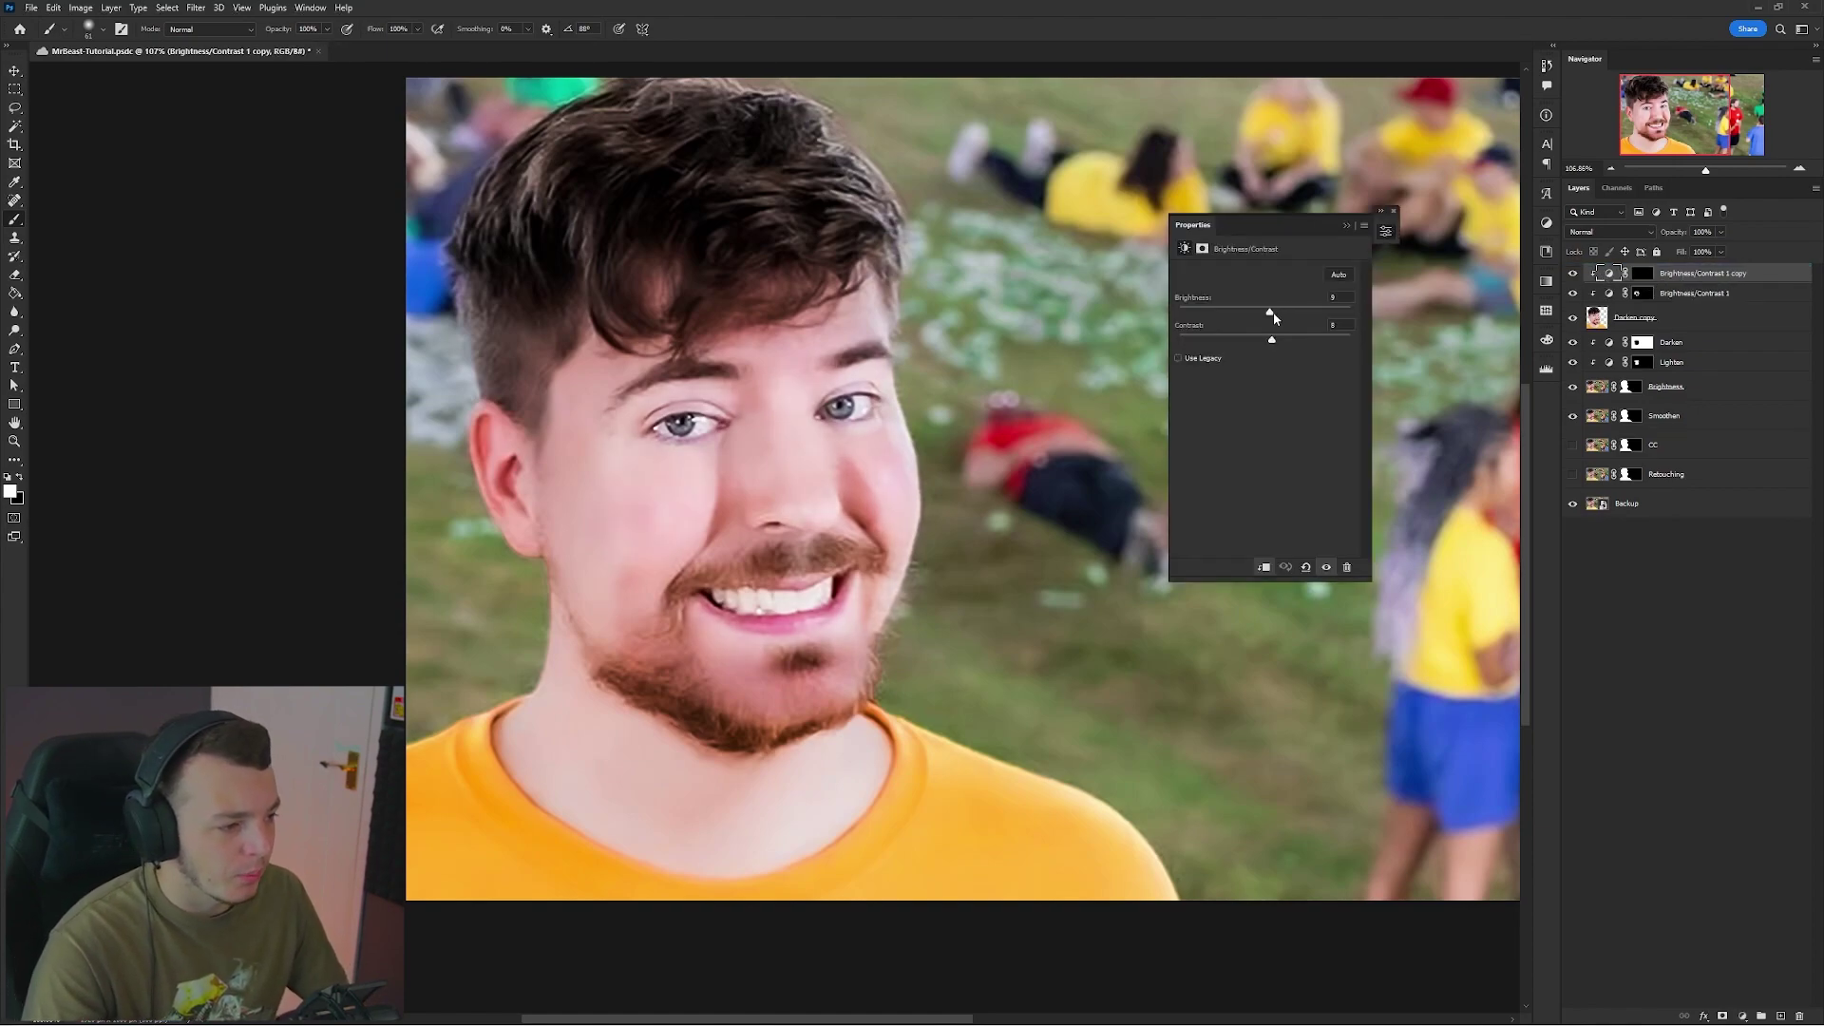
{"action": "left_click", "coordinate": [1393, 211]}
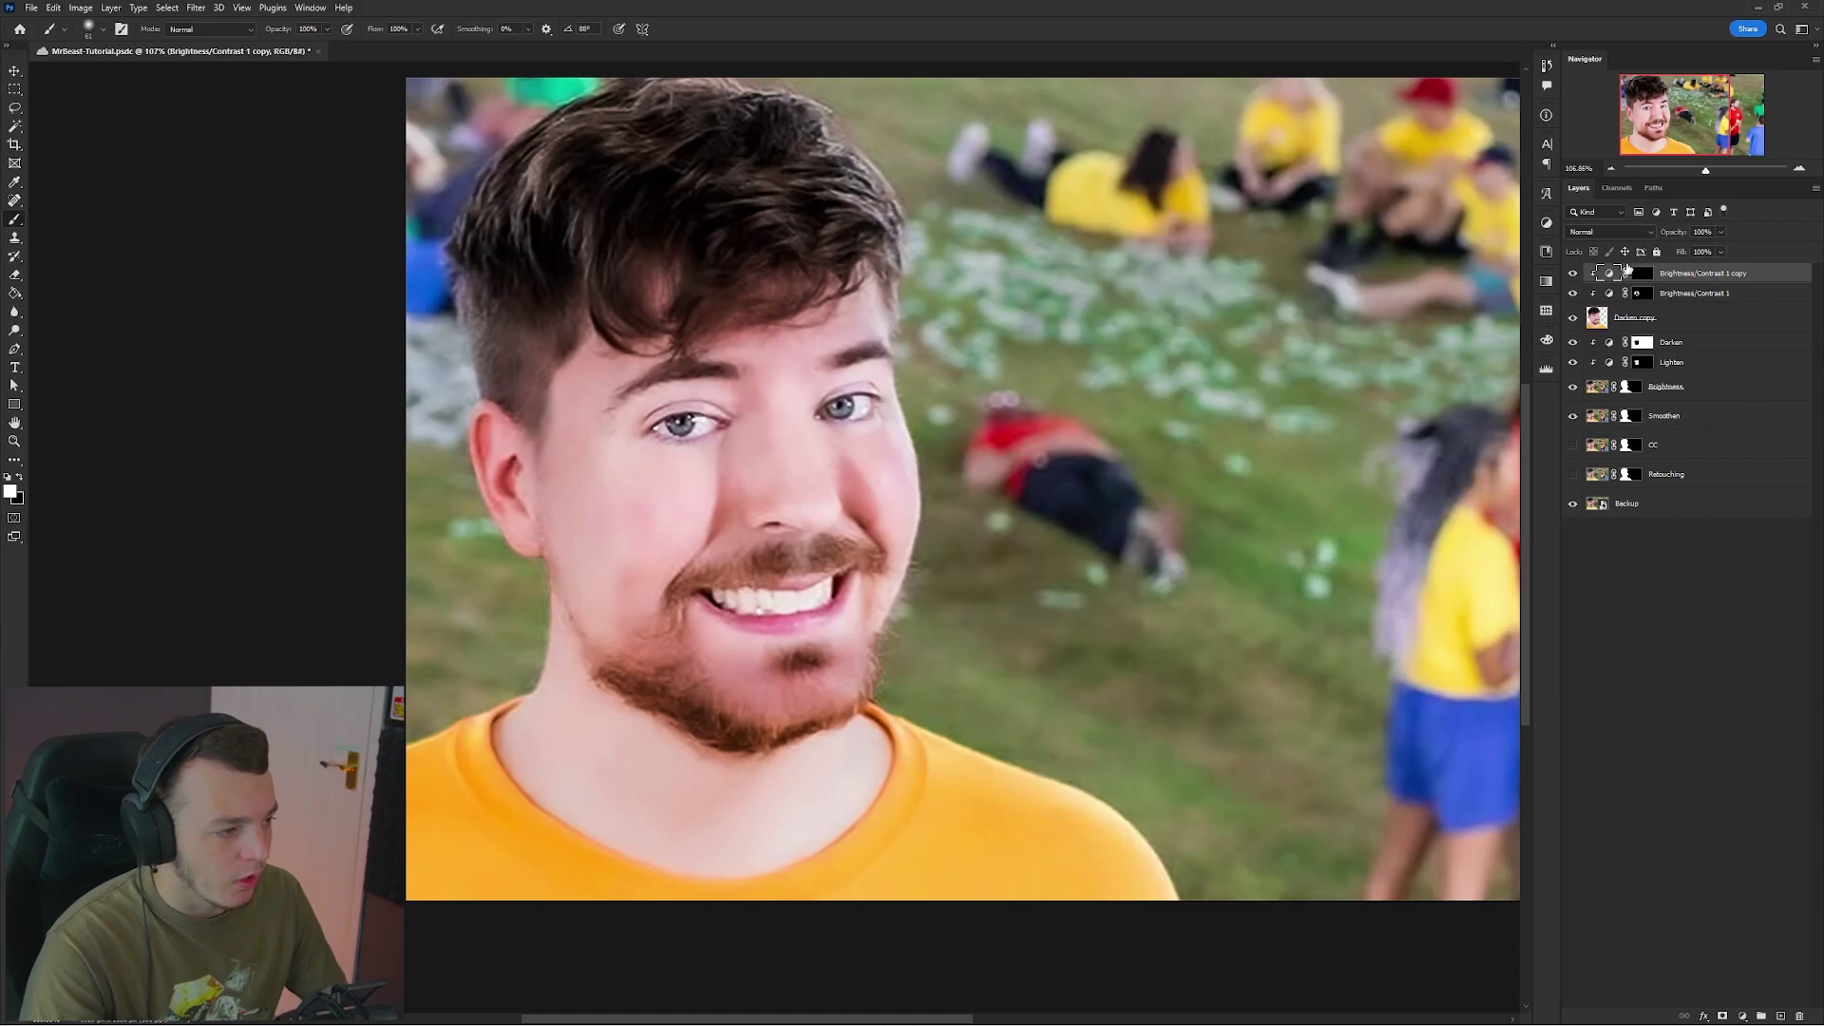
Paint the whites of the eyes into the duplicated Brightness/Contrast mask with a small soft brush.
{"action": "scroll", "coordinate": [665, 421], "scroll_direction": "up", "scroll_amount": 14}
{"action": "mouse_move", "coordinate": [757, 415]}
{"action": "left_mouse_down"}
{"action": "mouse_move", "coordinate": [750, 615]}
{"action": "mouse_move", "coordinate": [676, 614]}
{"action": "left_mouse_up"}
{"action": "scroll", "coordinate": [766, 427], "scroll_direction": "up", "scroll_amount": 6}
{"action": "mouse_move", "coordinate": [824, 436]}
{"action": "left_mouse_down"}
{"action": "mouse_move", "coordinate": [692, 432]}
{"action": "mouse_move", "coordinate": [559, 478]}
{"action": "mouse_move", "coordinate": [646, 520]}
{"action": "mouse_move", "coordinate": [835, 505]}
{"action": "mouse_move", "coordinate": [944, 456]}
{"action": "mouse_move", "coordinate": [706, 432]}
{"action": "left_mouse_up"}
{"action": "scroll", "coordinate": [825, 439], "scroll_direction": "up", "scroll_amount": 1}
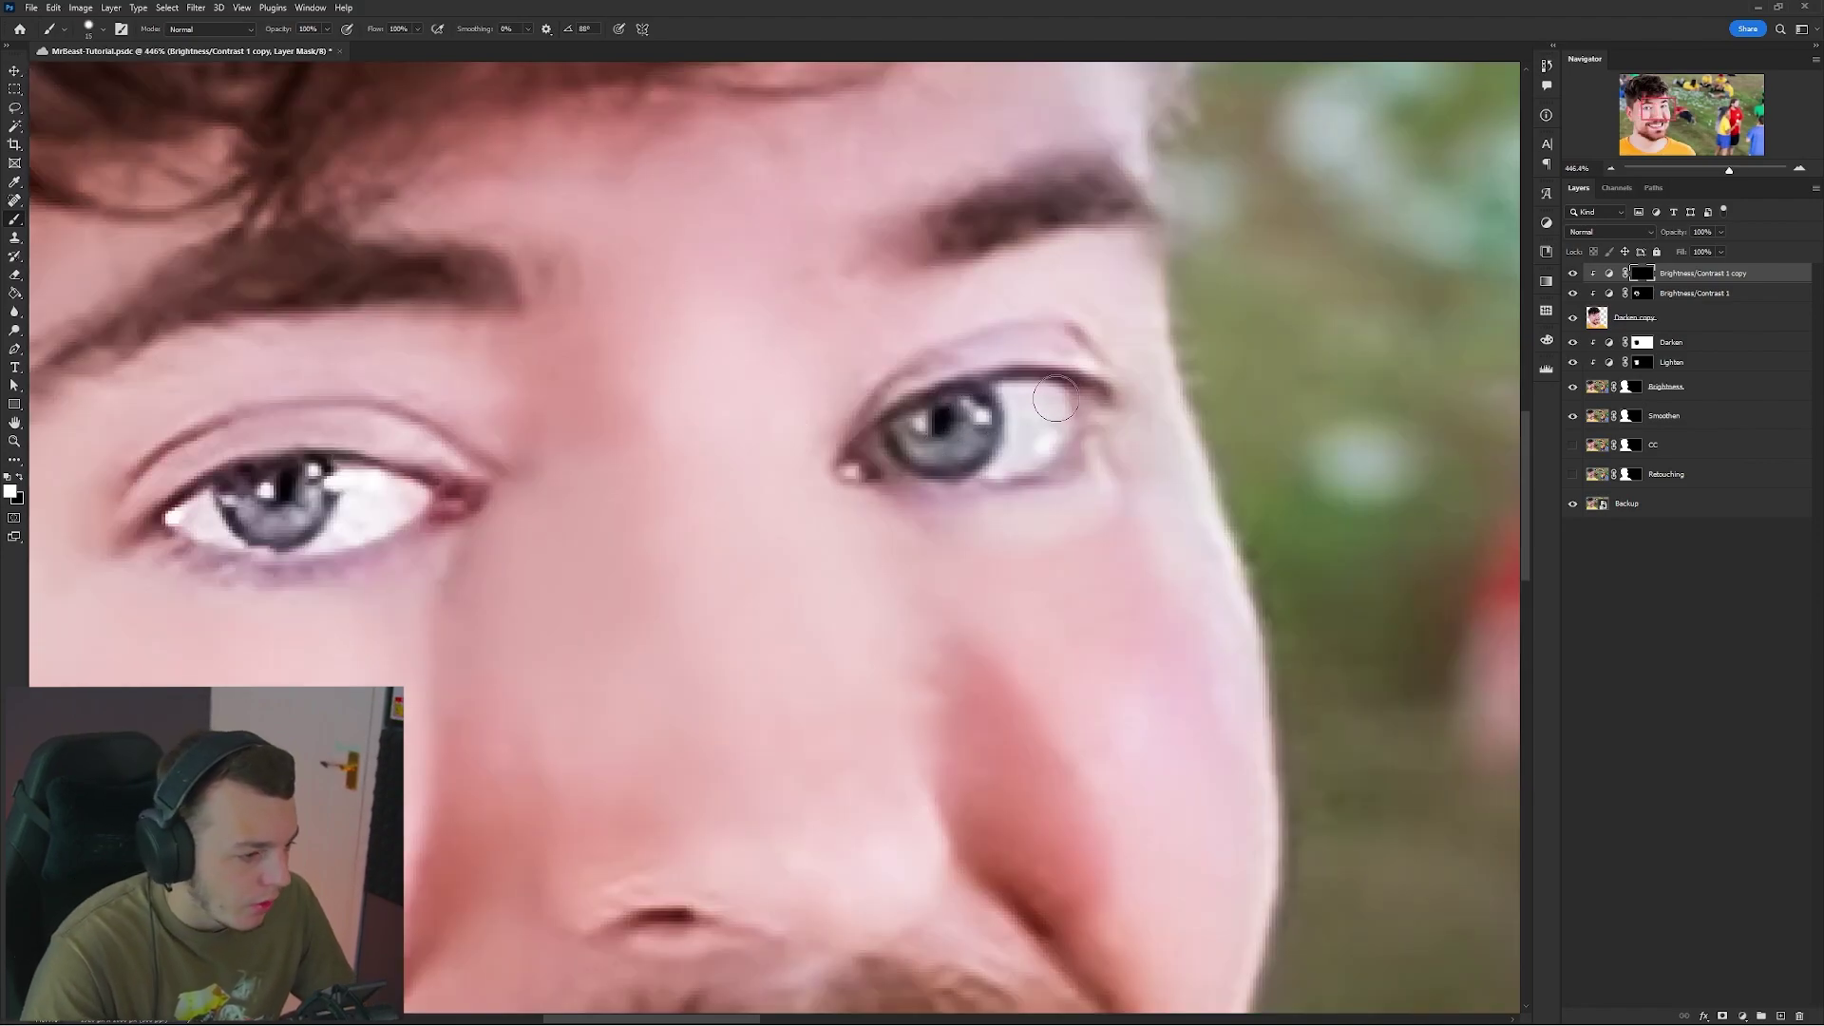
{"action": "mouse_move", "coordinate": [1056, 400]}
{"action": "left_mouse_down"}
{"action": "mouse_move", "coordinate": [1045, 433]}
{"action": "mouse_move", "coordinate": [997, 456]}
{"action": "mouse_move", "coordinate": [886, 448]}
{"action": "mouse_move", "coordinate": [1041, 405]}
{"action": "left_mouse_up"}
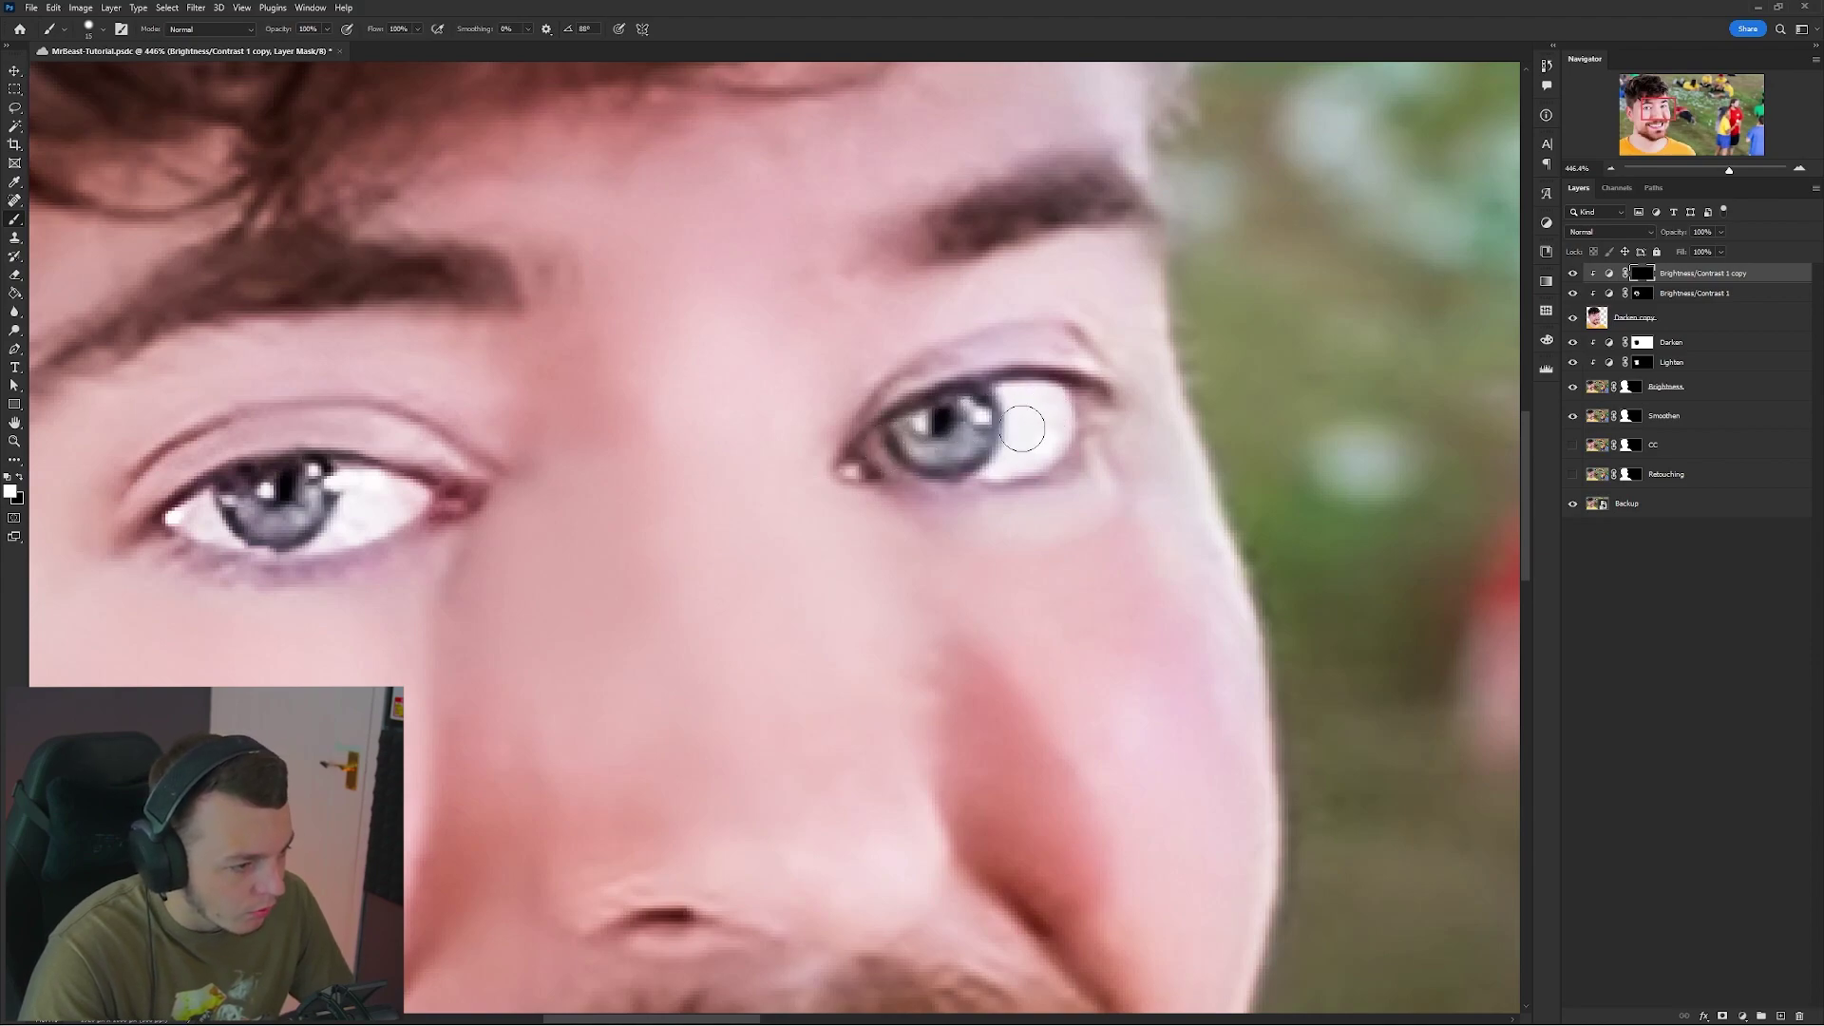
Paint white over the teeth in the duplicated Brightness/Contrast mask to brighten the smile.
{"action": "scroll", "coordinate": [988, 422], "scroll_direction": "down", "scroll_amount": 5}
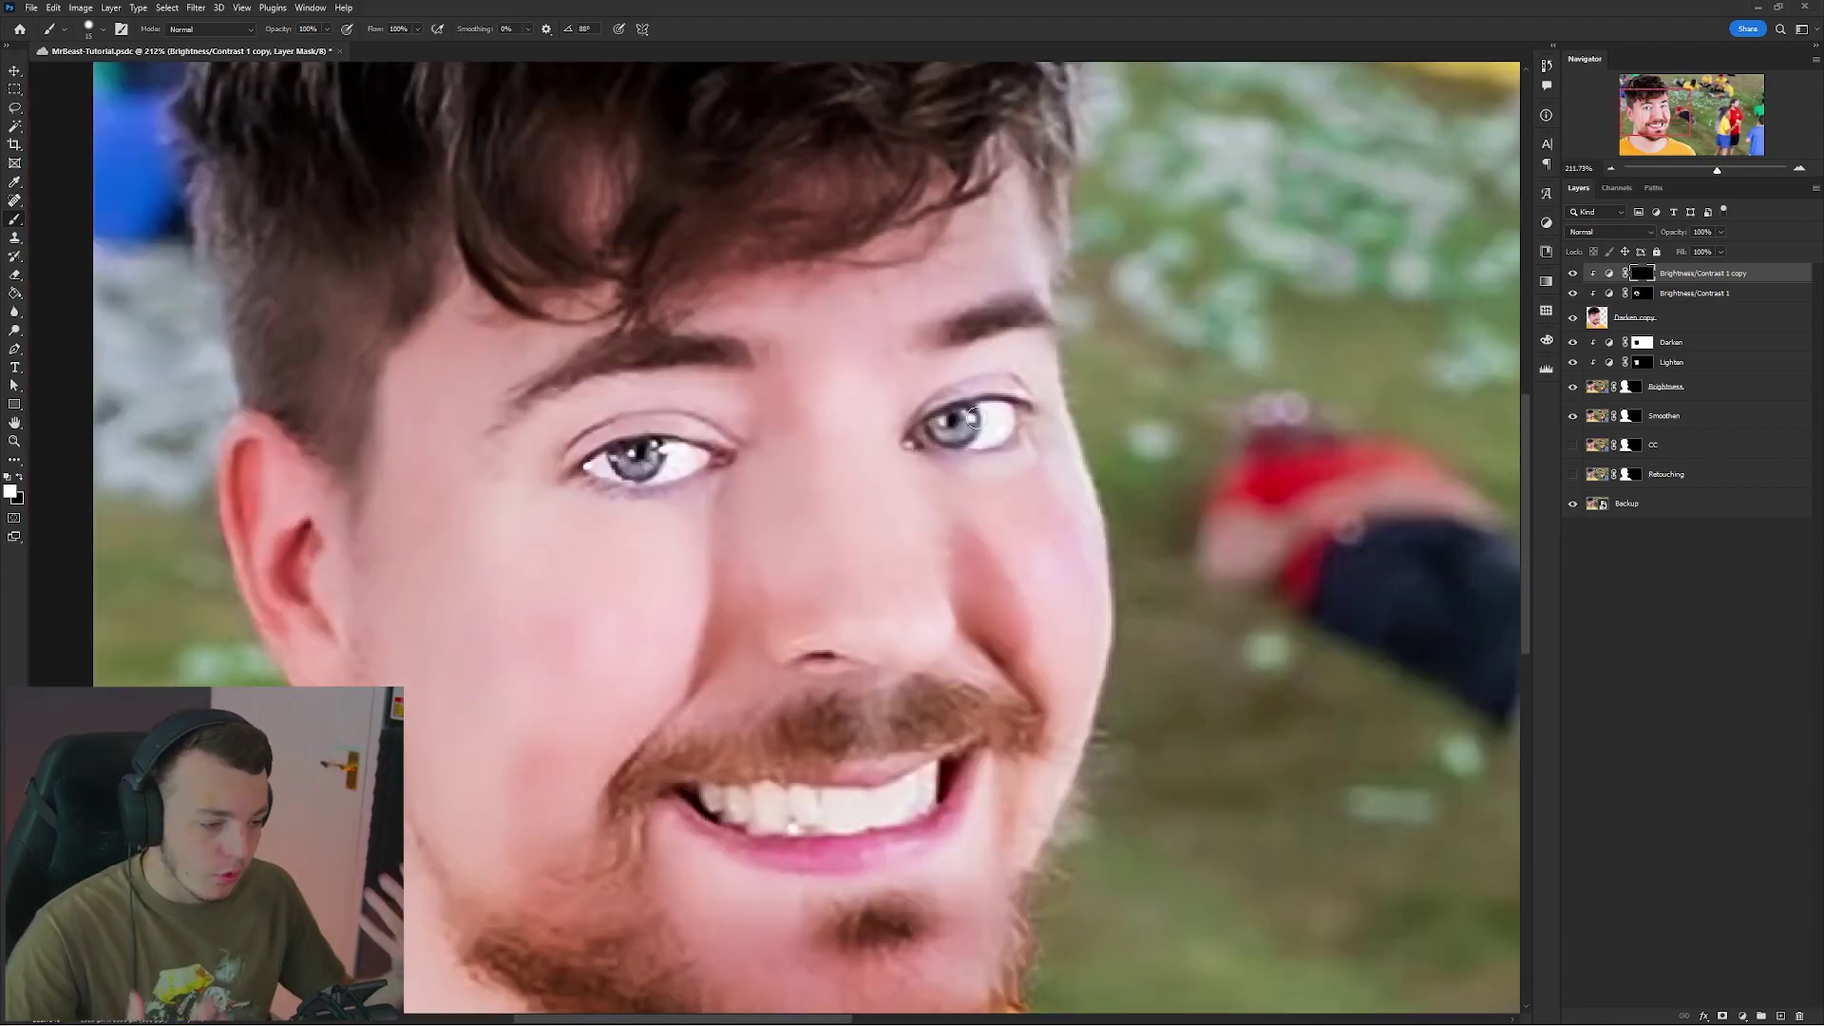
{"action": "scroll", "coordinate": [825, 825], "scroll_direction": "up", "scroll_amount": 6}
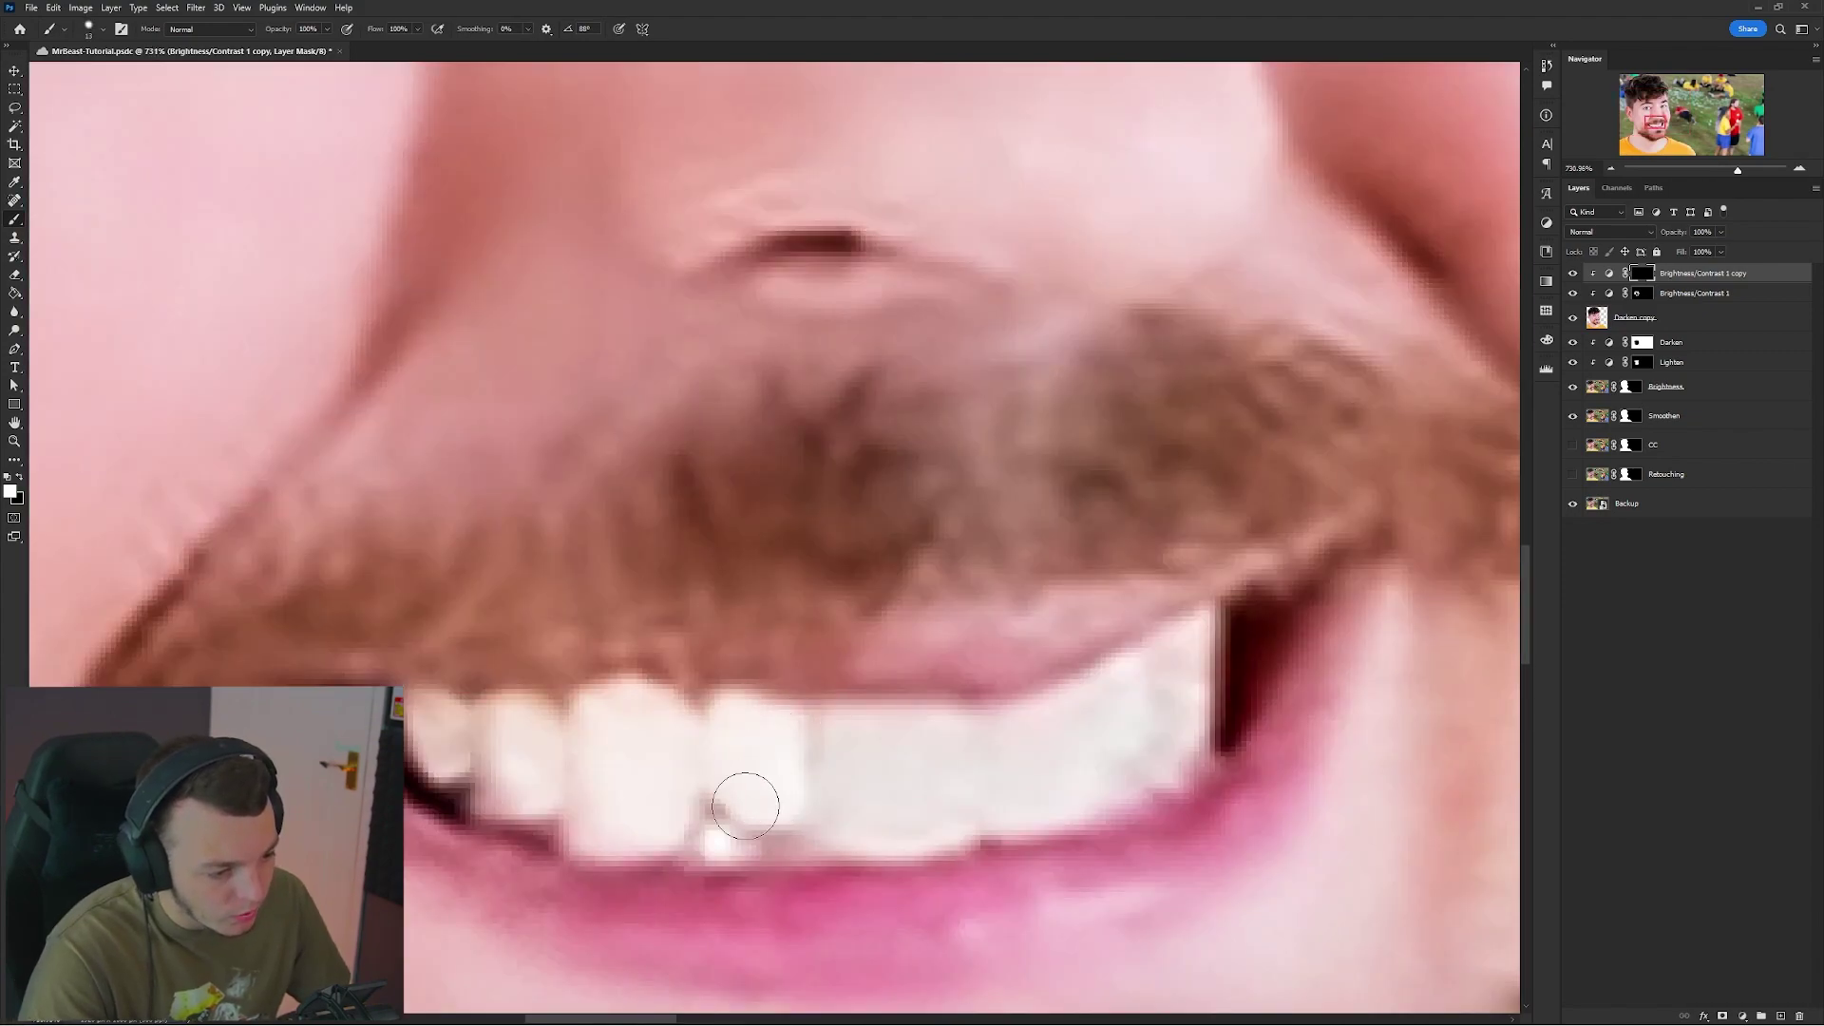
{"action": "left_click_drag", "start_coordinate": [713, 842], "coordinate": [751, 840]}
{"action": "mouse_move", "coordinate": [837, 750]}
{"action": "left_mouse_down"}
{"action": "mouse_move", "coordinate": [930, 740]}
{"action": "mouse_move", "coordinate": [943, 825]}
{"action": "mouse_move", "coordinate": [849, 823]}
{"action": "mouse_move", "coordinate": [838, 796]}
{"action": "mouse_move", "coordinate": [912, 794]}
{"action": "left_mouse_up"}
{"action": "mouse_move", "coordinate": [834, 739]}
{"action": "left_mouse_down"}
{"action": "mouse_move", "coordinate": [1024, 750]}
{"action": "mouse_move", "coordinate": [978, 749]}
{"action": "mouse_move", "coordinate": [1057, 727]}
{"action": "mouse_move", "coordinate": [1075, 777]}
{"action": "mouse_move", "coordinate": [1056, 801]}
{"action": "mouse_move", "coordinate": [1007, 787]}
{"action": "left_mouse_up"}
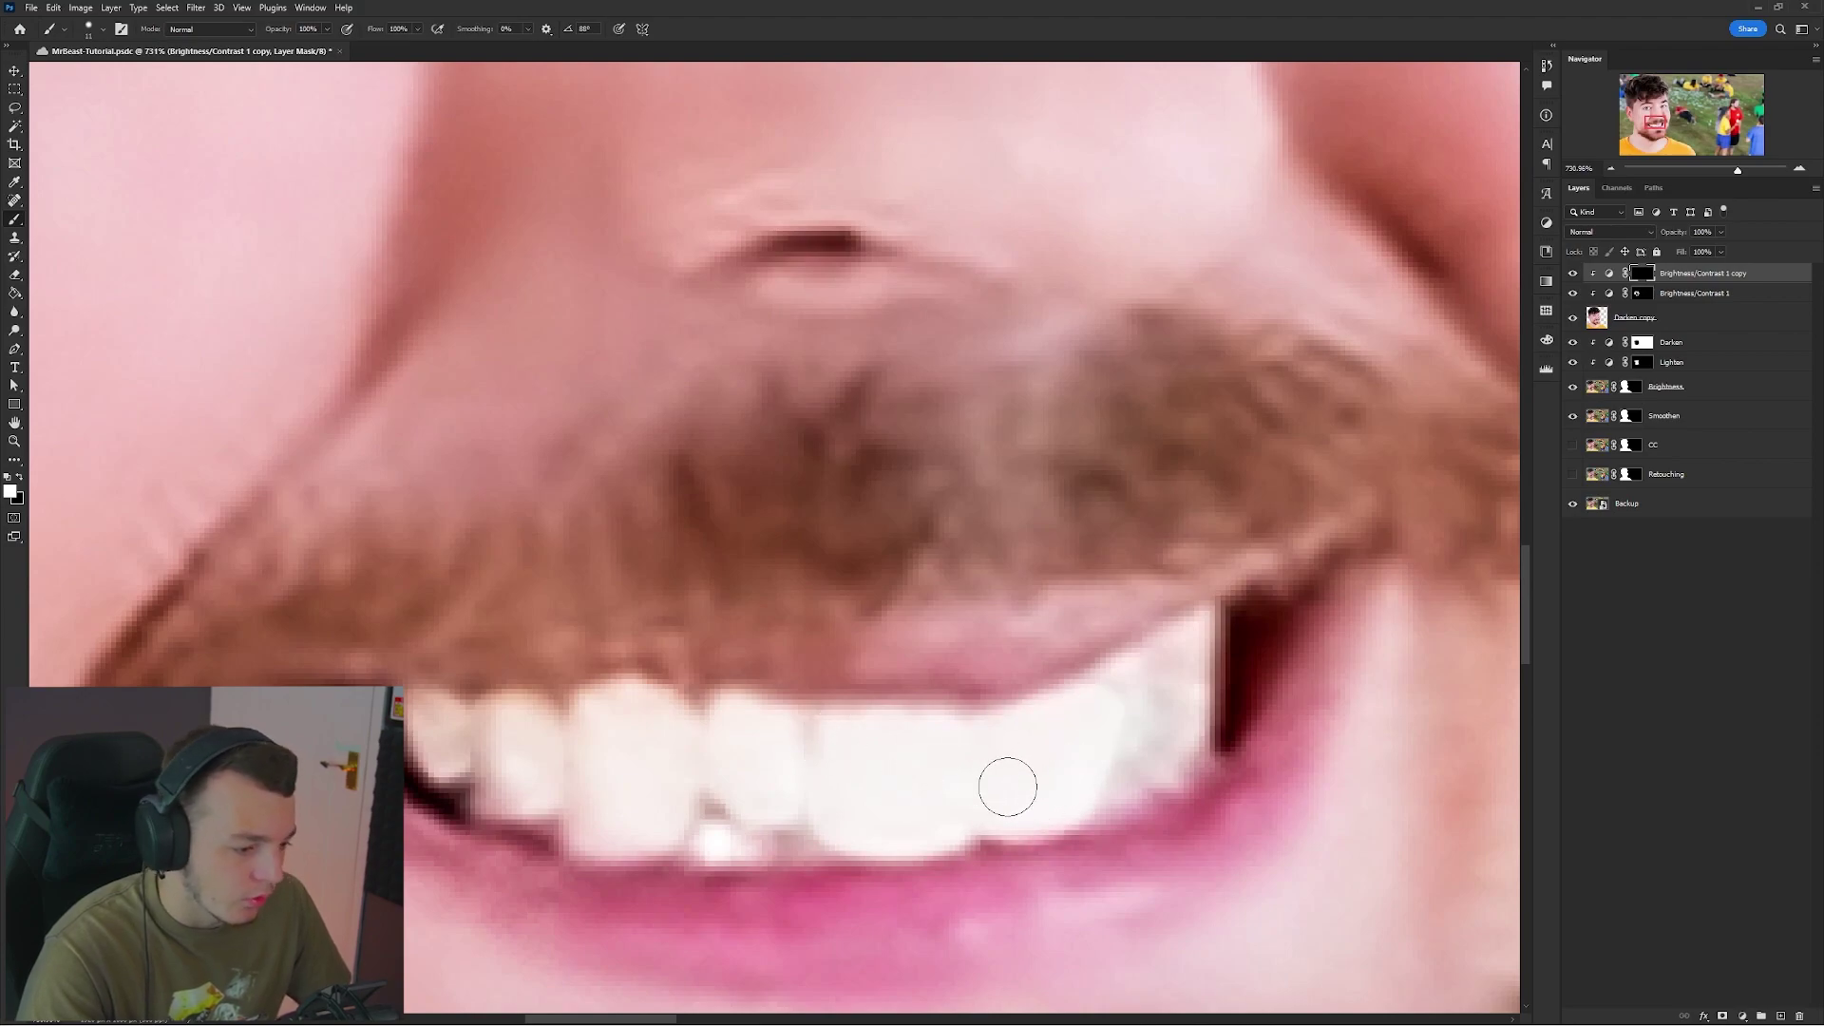
{"action": "scroll", "coordinate": [912, 790], "scroll_direction": "down", "scroll_amount": 5}
{"action": "scroll", "coordinate": [874, 770], "scroll_direction": "up", "scroll_amount": 7}
{"action": "mouse_move", "coordinate": [798, 750]}
{"action": "left_mouse_down"}
{"action": "mouse_move", "coordinate": [859, 725]}
{"action": "mouse_move", "coordinate": [903, 664]}
{"action": "mouse_move", "coordinate": [864, 827]}
{"action": "mouse_move", "coordinate": [820, 813]}
{"action": "mouse_move", "coordinate": [782, 846]}
{"action": "mouse_move", "coordinate": [1095, 794]}
{"action": "left_mouse_up"}
{"action": "left_click_drag", "start_coordinate": [856, 828], "coordinate": [710, 800]}
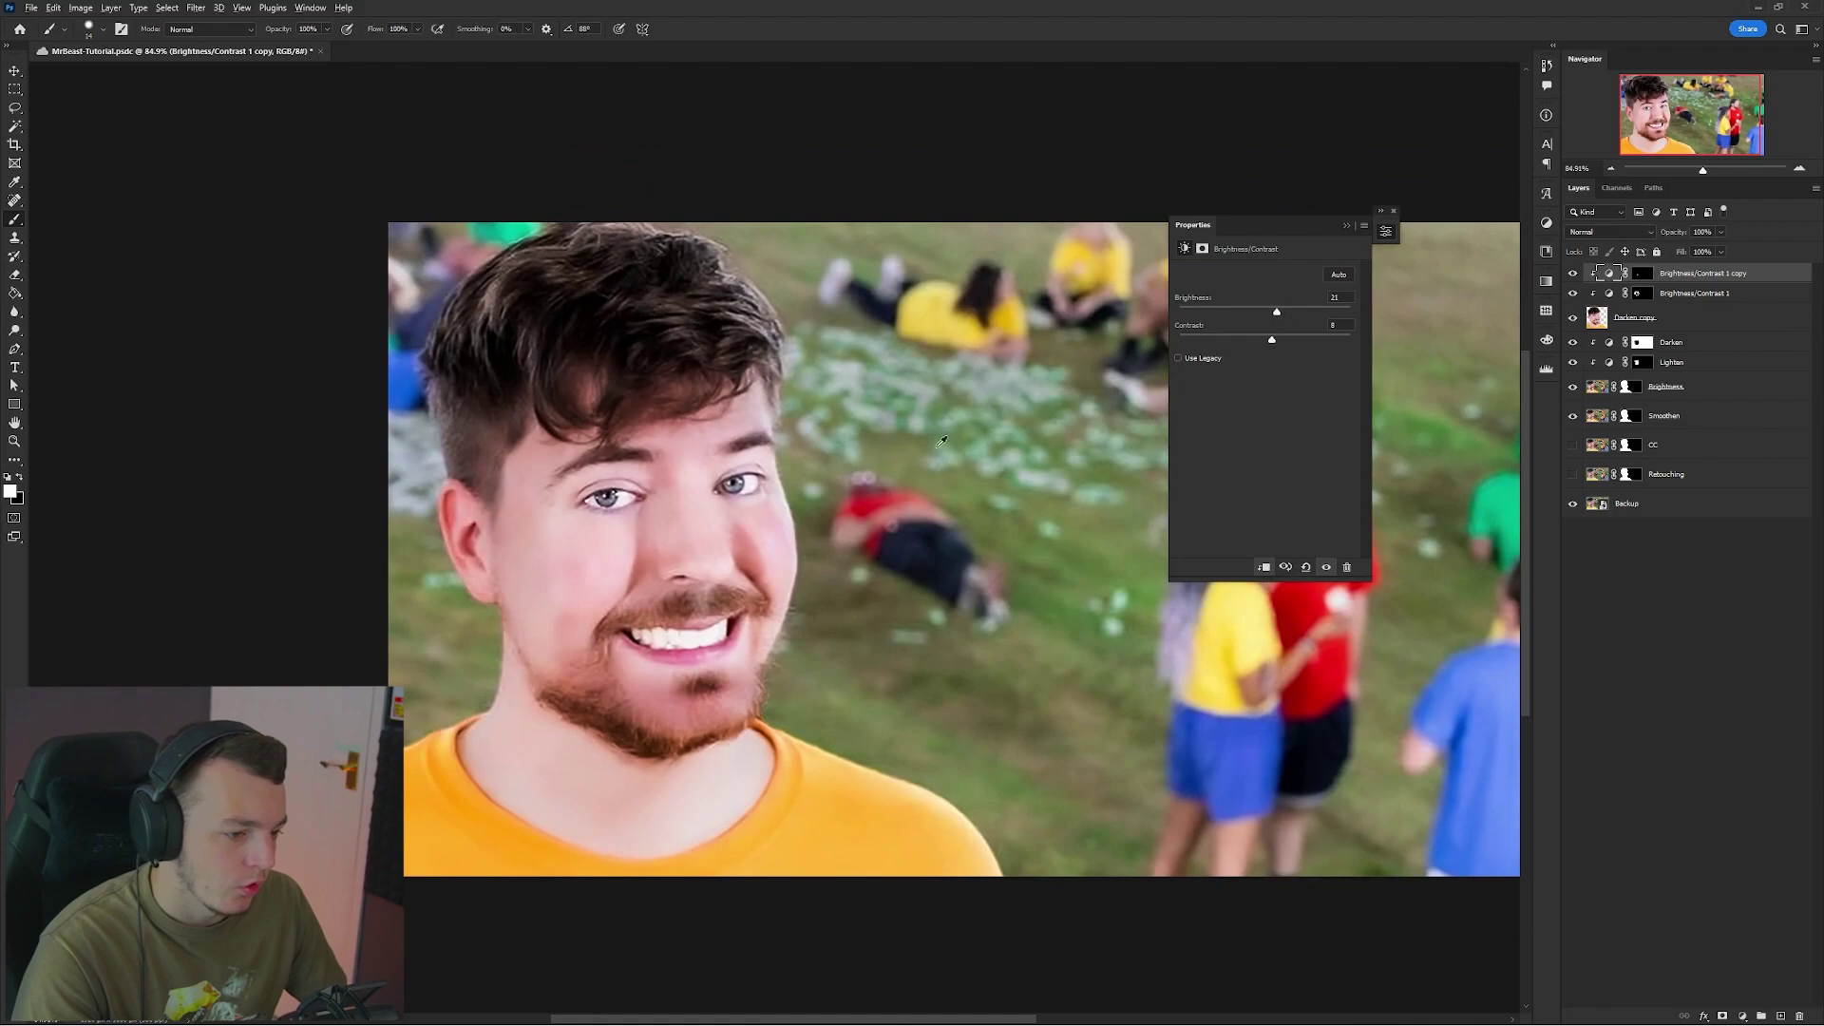
Try a brightness of about 85 on the eyes-and-teeth adjustment and reduce it to about 25.
{"action": "scroll", "coordinate": [941, 441], "scroll_direction": "down", "scroll_amount": 5}
{"action": "left_click_drag", "start_coordinate": [1277, 312], "coordinate": [1312, 312]}
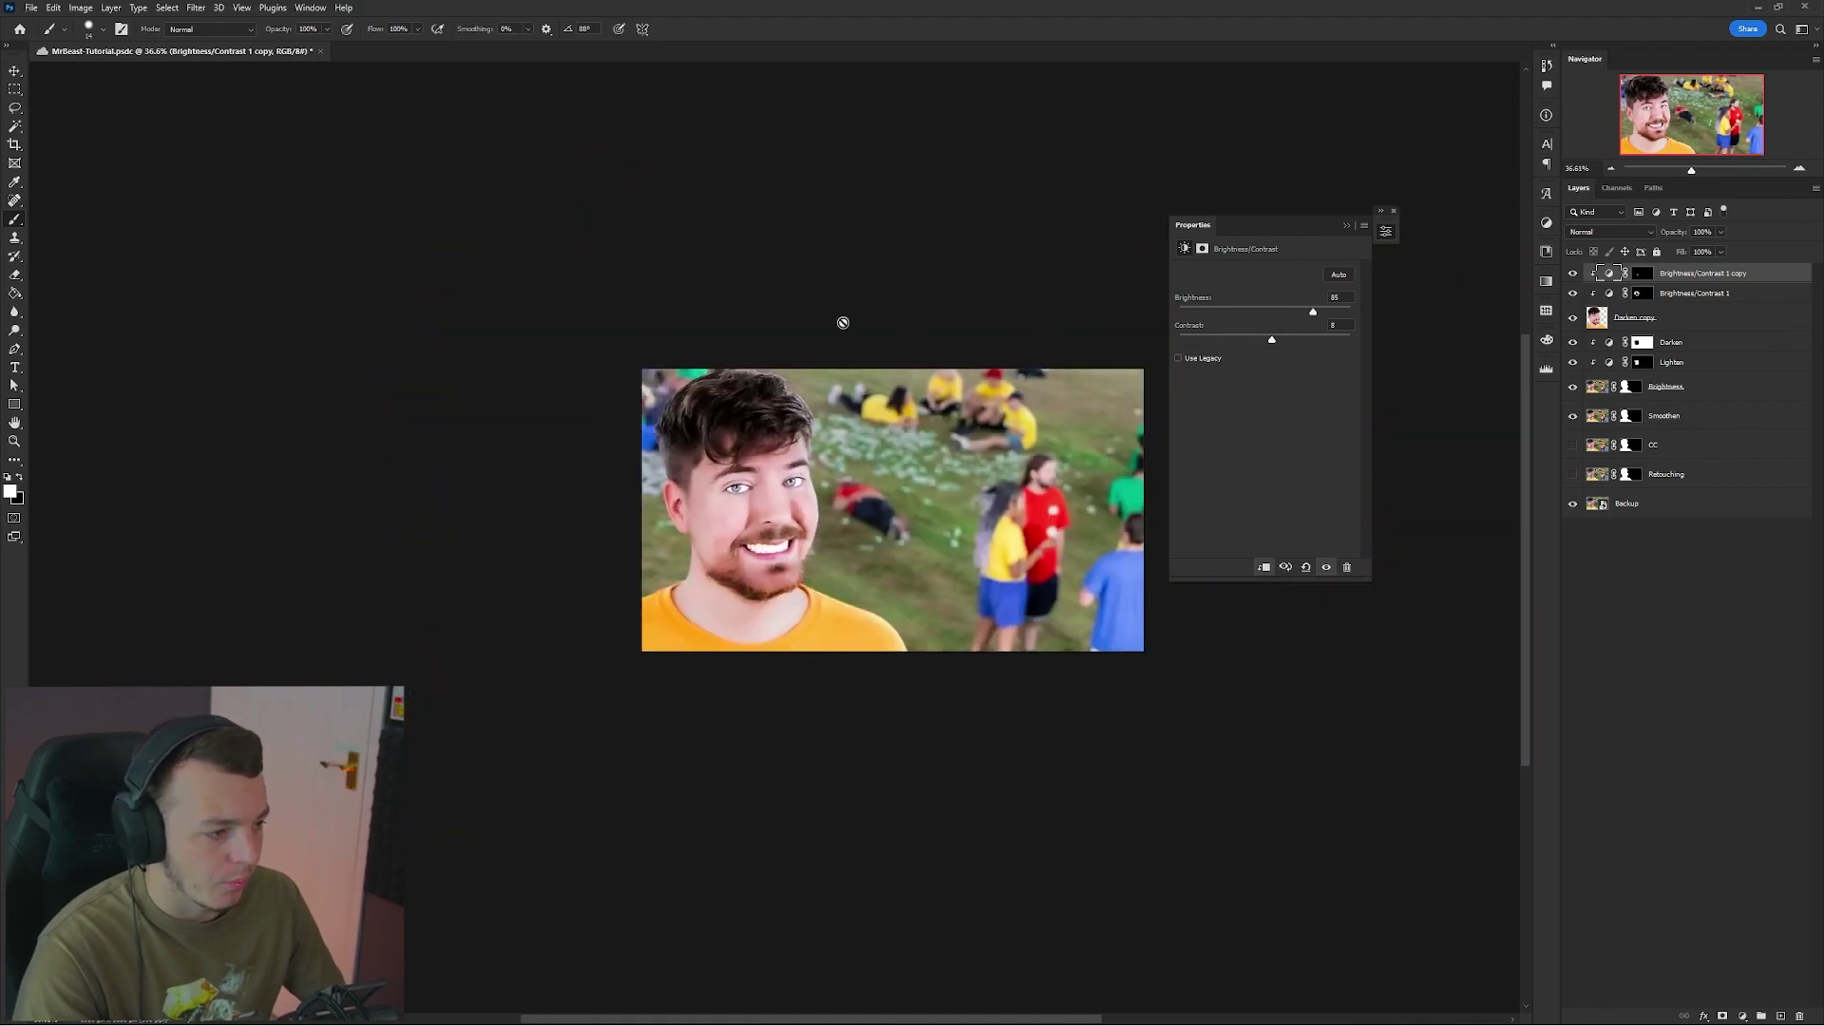
{"action": "scroll", "coordinate": [840, 464], "scroll_direction": "right", "scroll_amount": 3}
{"action": "scroll", "coordinate": [891, 415], "scroll_direction": "up", "scroll_amount": 3}
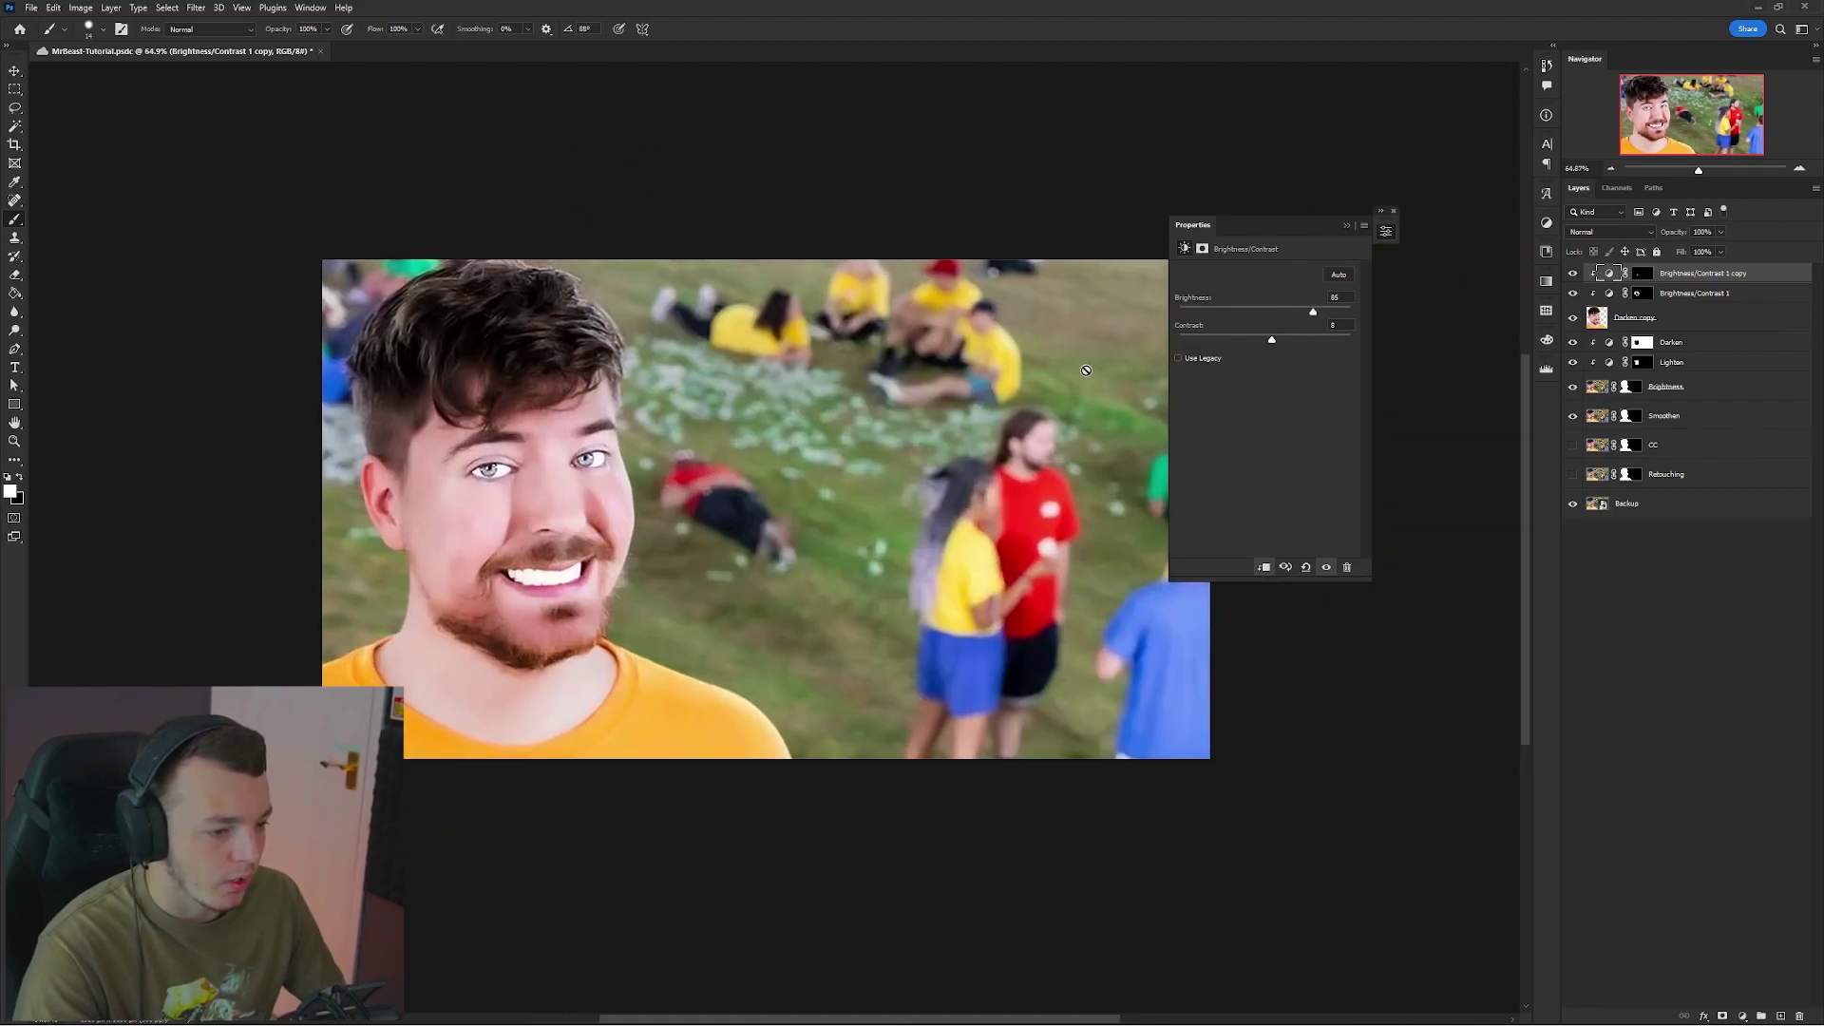
{"action": "mouse_move", "coordinate": [1312, 315]}
{"action": "left_mouse_down"}
{"action": "mouse_move", "coordinate": [1269, 315]}
{"action": "mouse_move", "coordinate": [1288, 314]}
{"action": "left_mouse_up"}
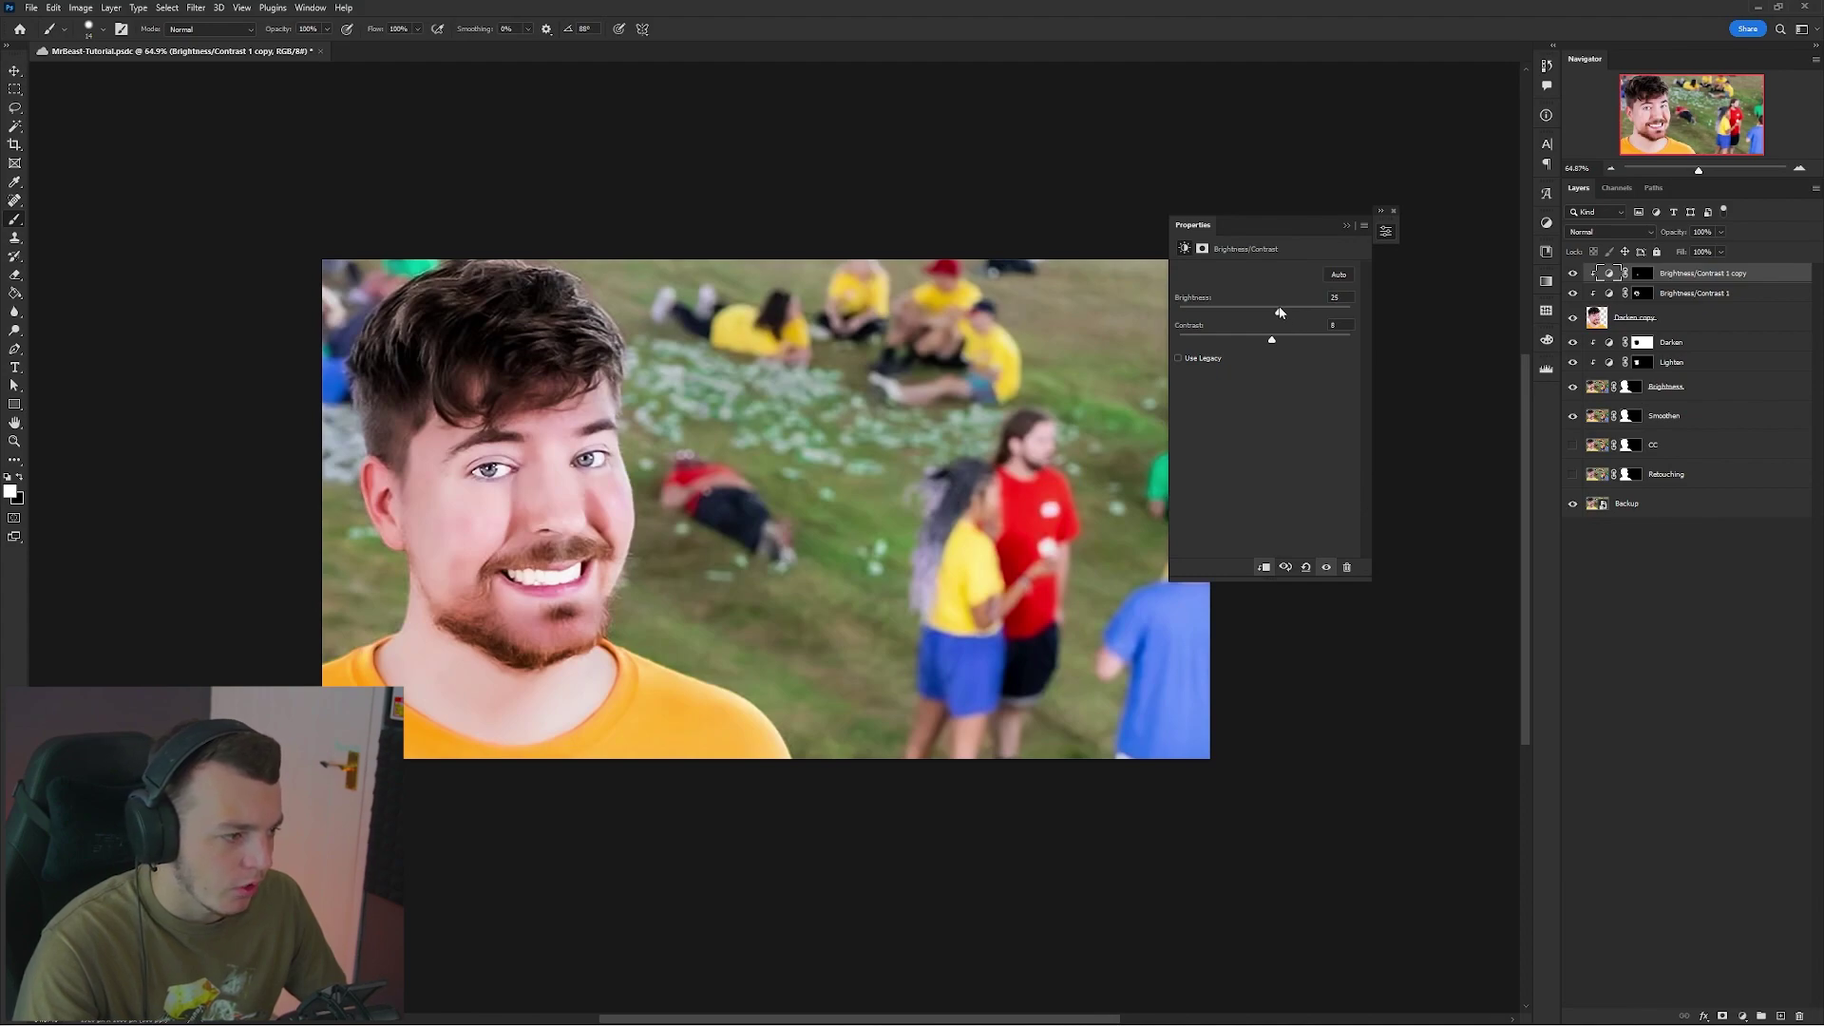
{"action": "scroll", "coordinate": [1117, 510], "scroll_direction": "up", "scroll_amount": 1}
{"action": "left_click_drag", "start_coordinate": [1118, 510], "coordinate": [1303, 602]}
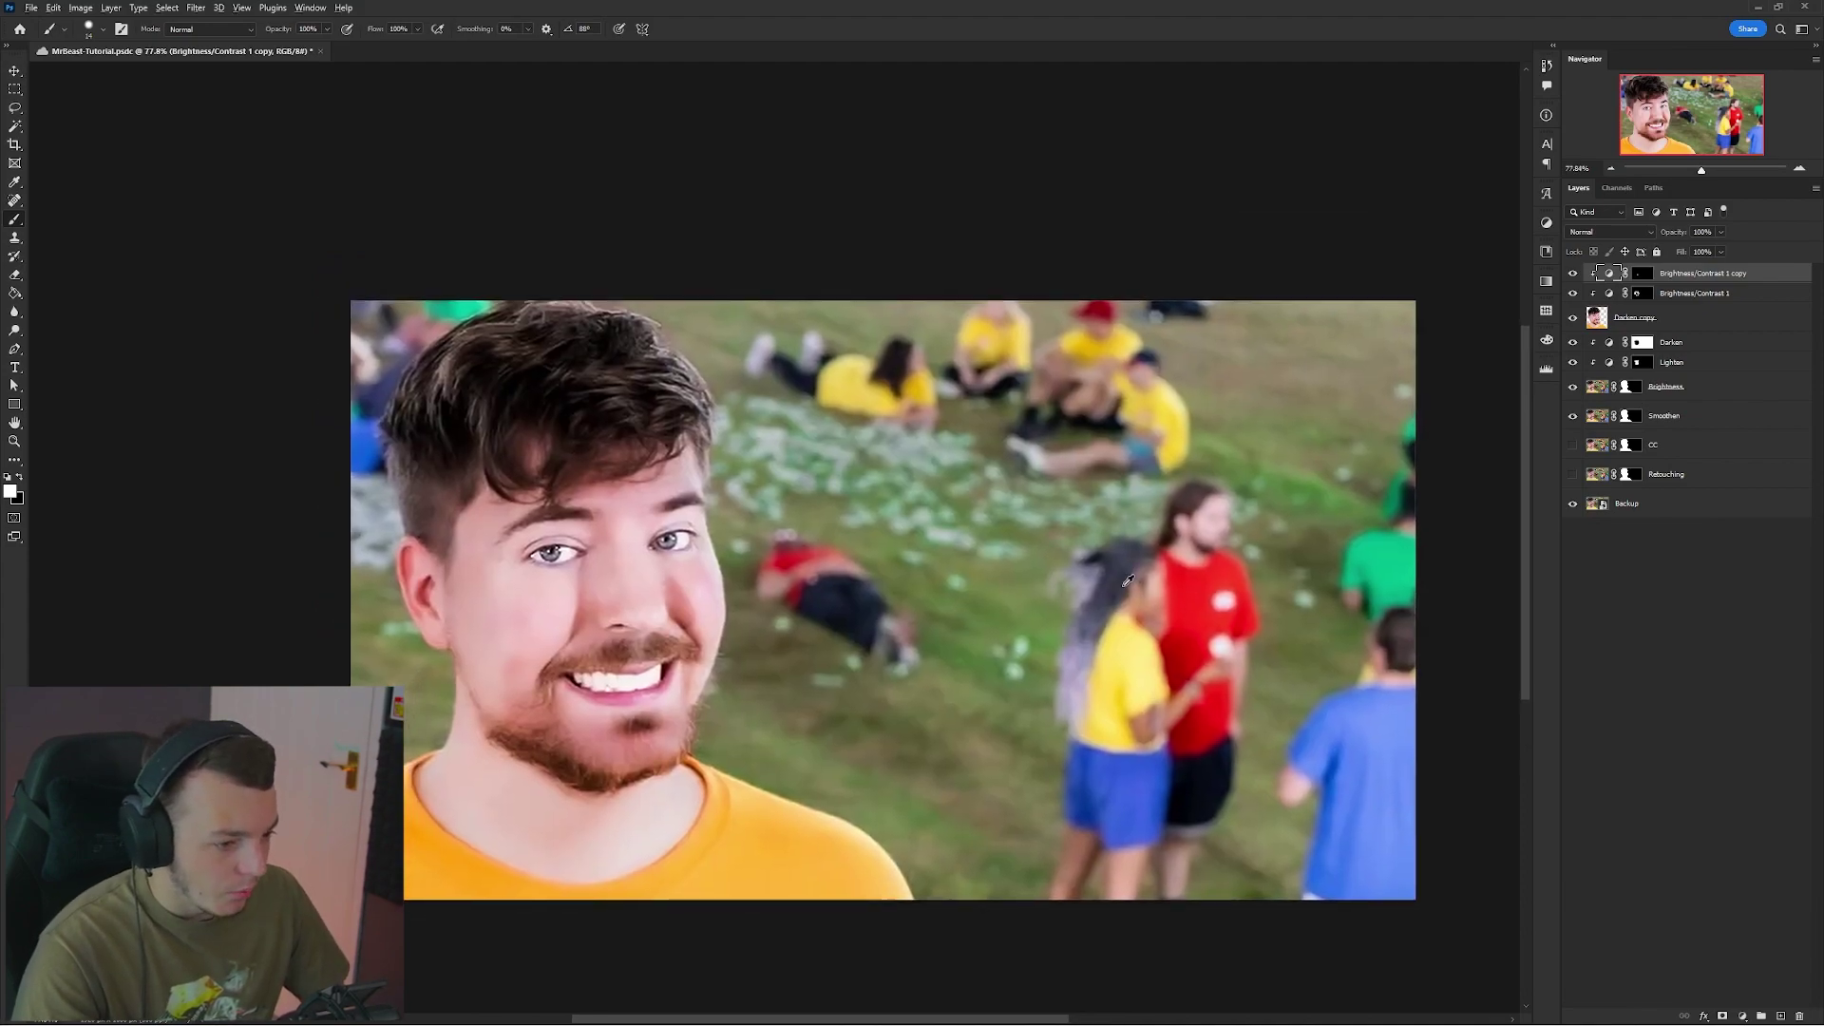
Add a Hue/Saturation adjustment above the eyes-and-teeth layer, copy that layer's mask onto it and clip it to the portrait.
{"action": "scroll", "coordinate": [1126, 591], "scroll_direction": "up", "scroll_amount": 1}
{"action": "left_click_drag", "start_coordinate": [1126, 591], "coordinate": [1090, 533]}
{"action": "left_click", "coordinate": [1742, 1016]}
{"action": "left_click", "coordinate": [1748, 876]}
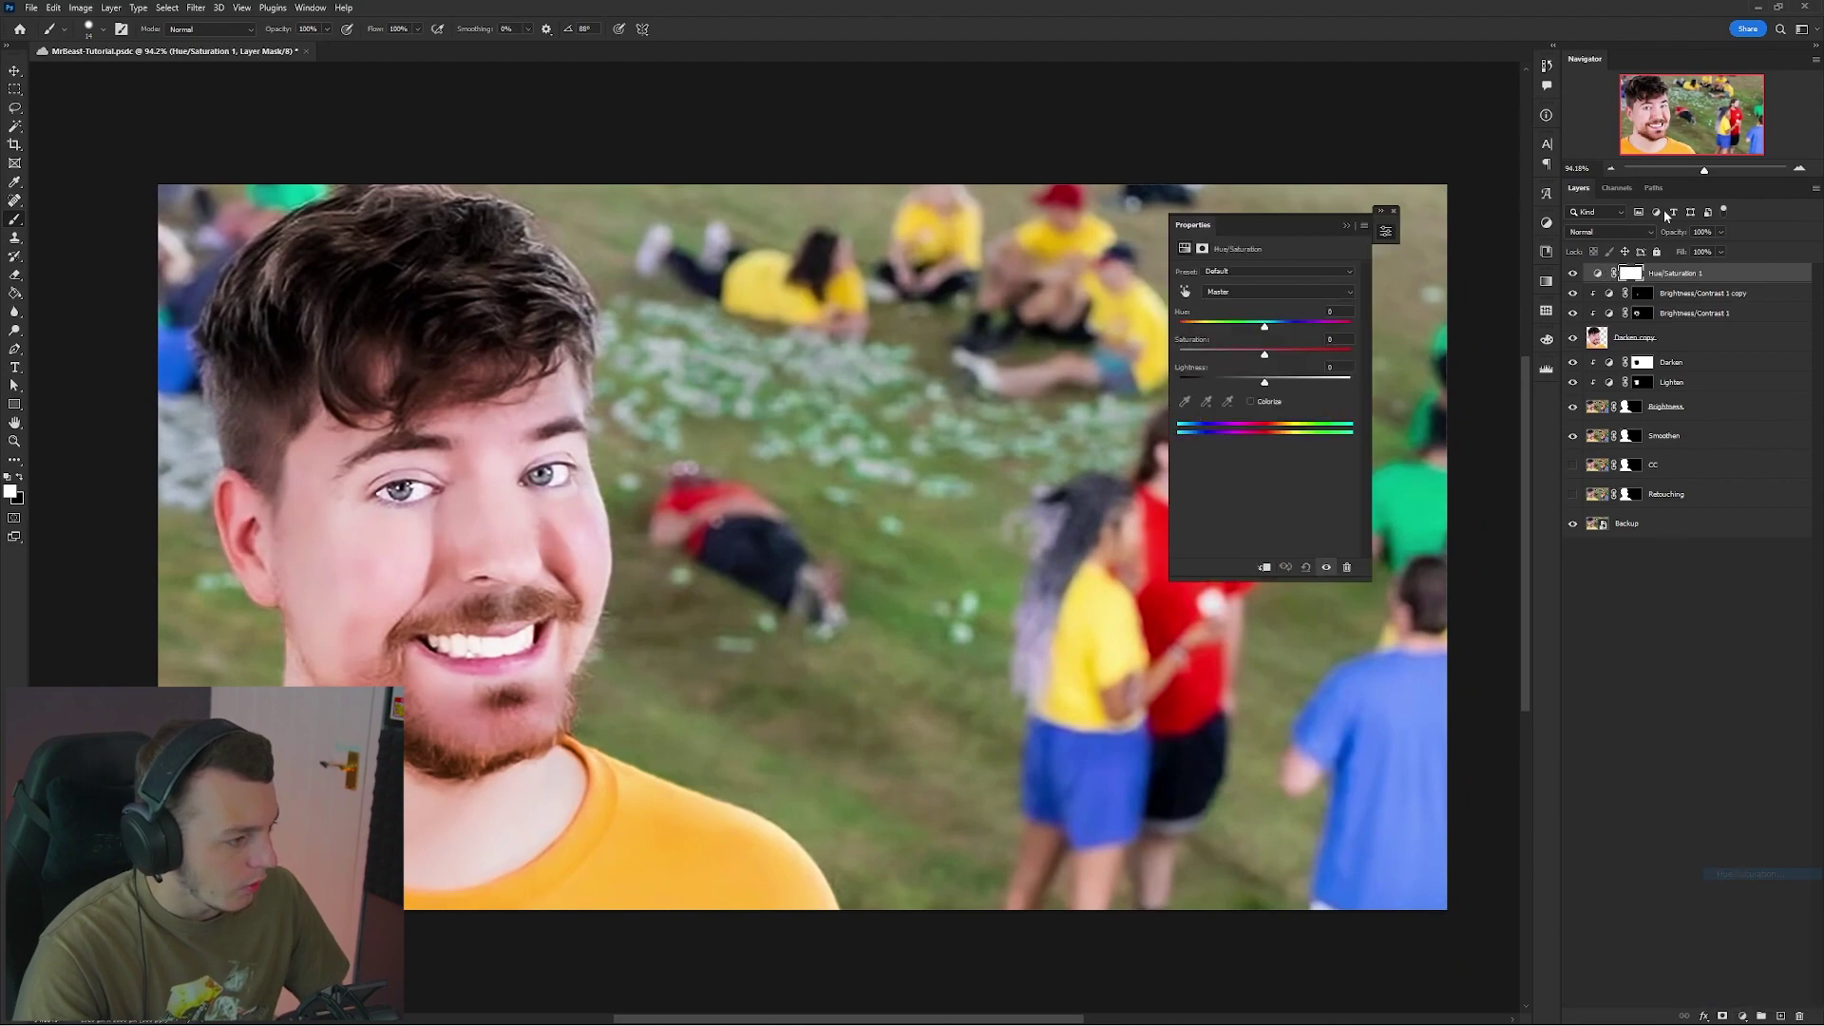
{"action": "left_click", "coordinate": [1642, 294]}
{"action": "left_click_drag", "start_coordinate": [1638, 299], "coordinate": [1636, 278]}
{"action": "left_click", "coordinate": [1601, 277]}
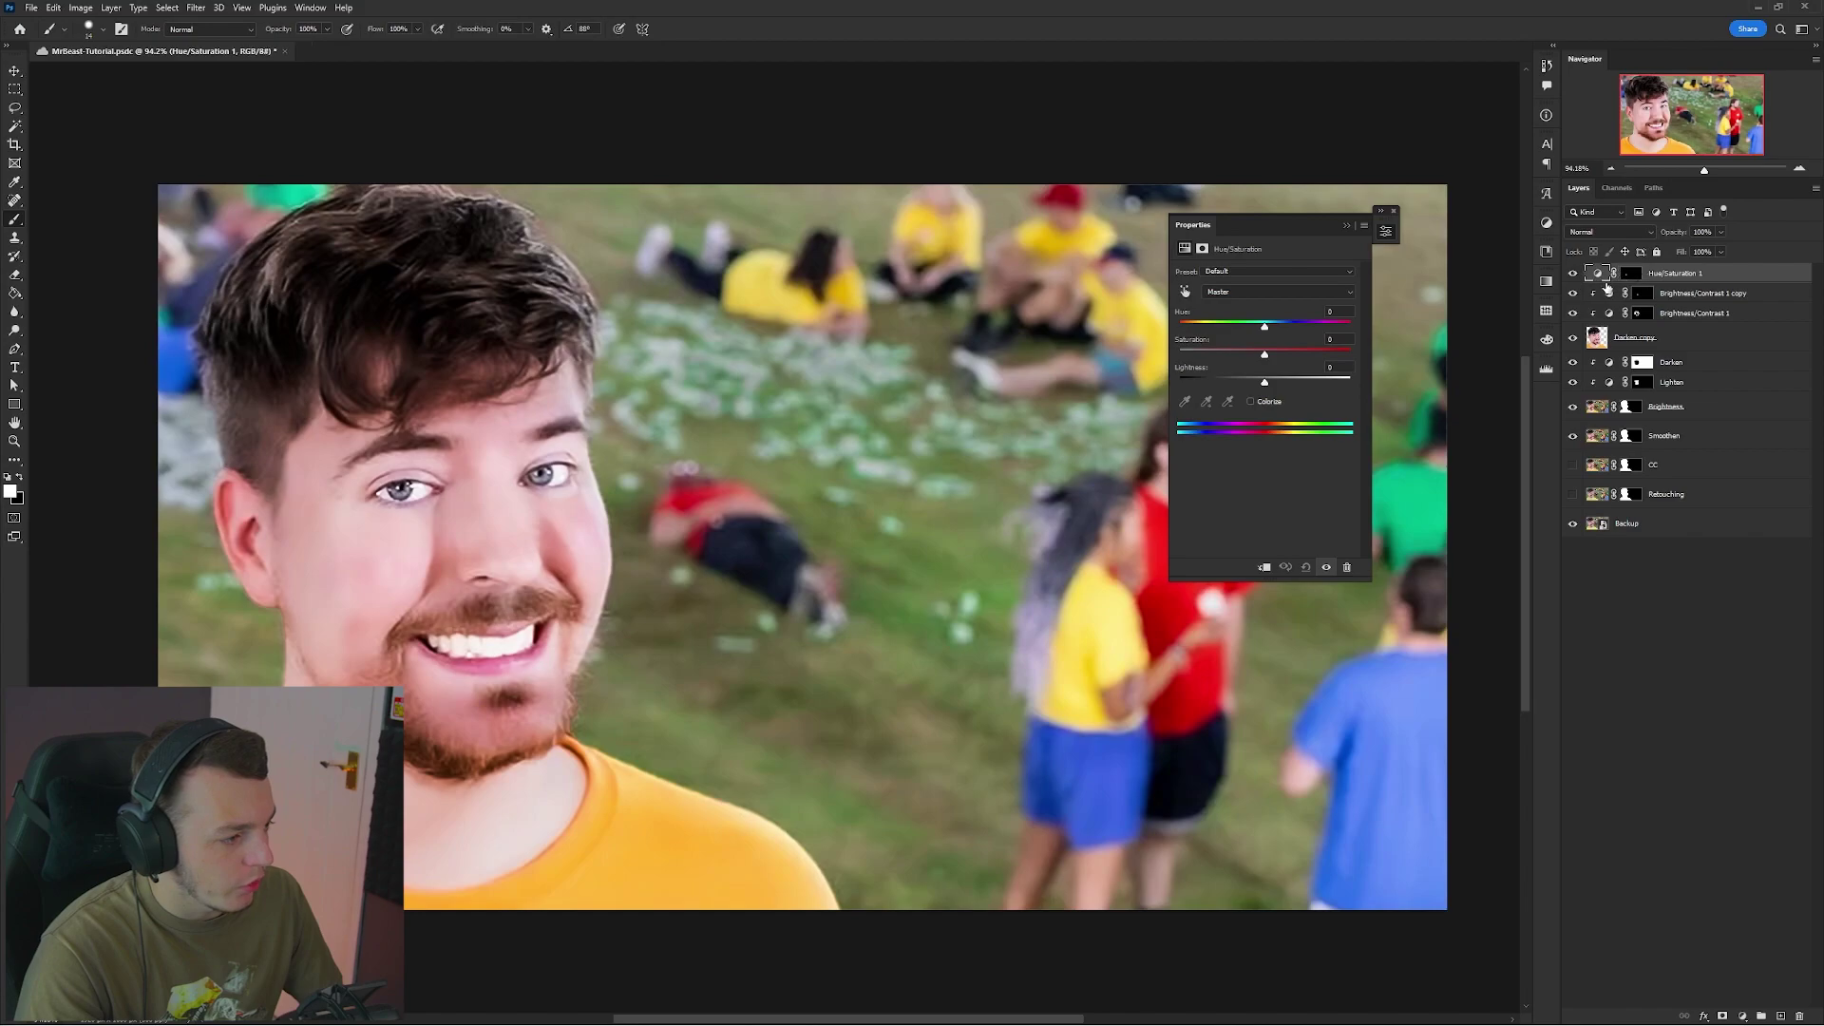
{"action": "left_click", "coordinate": [1602, 280], "text": "alt"}
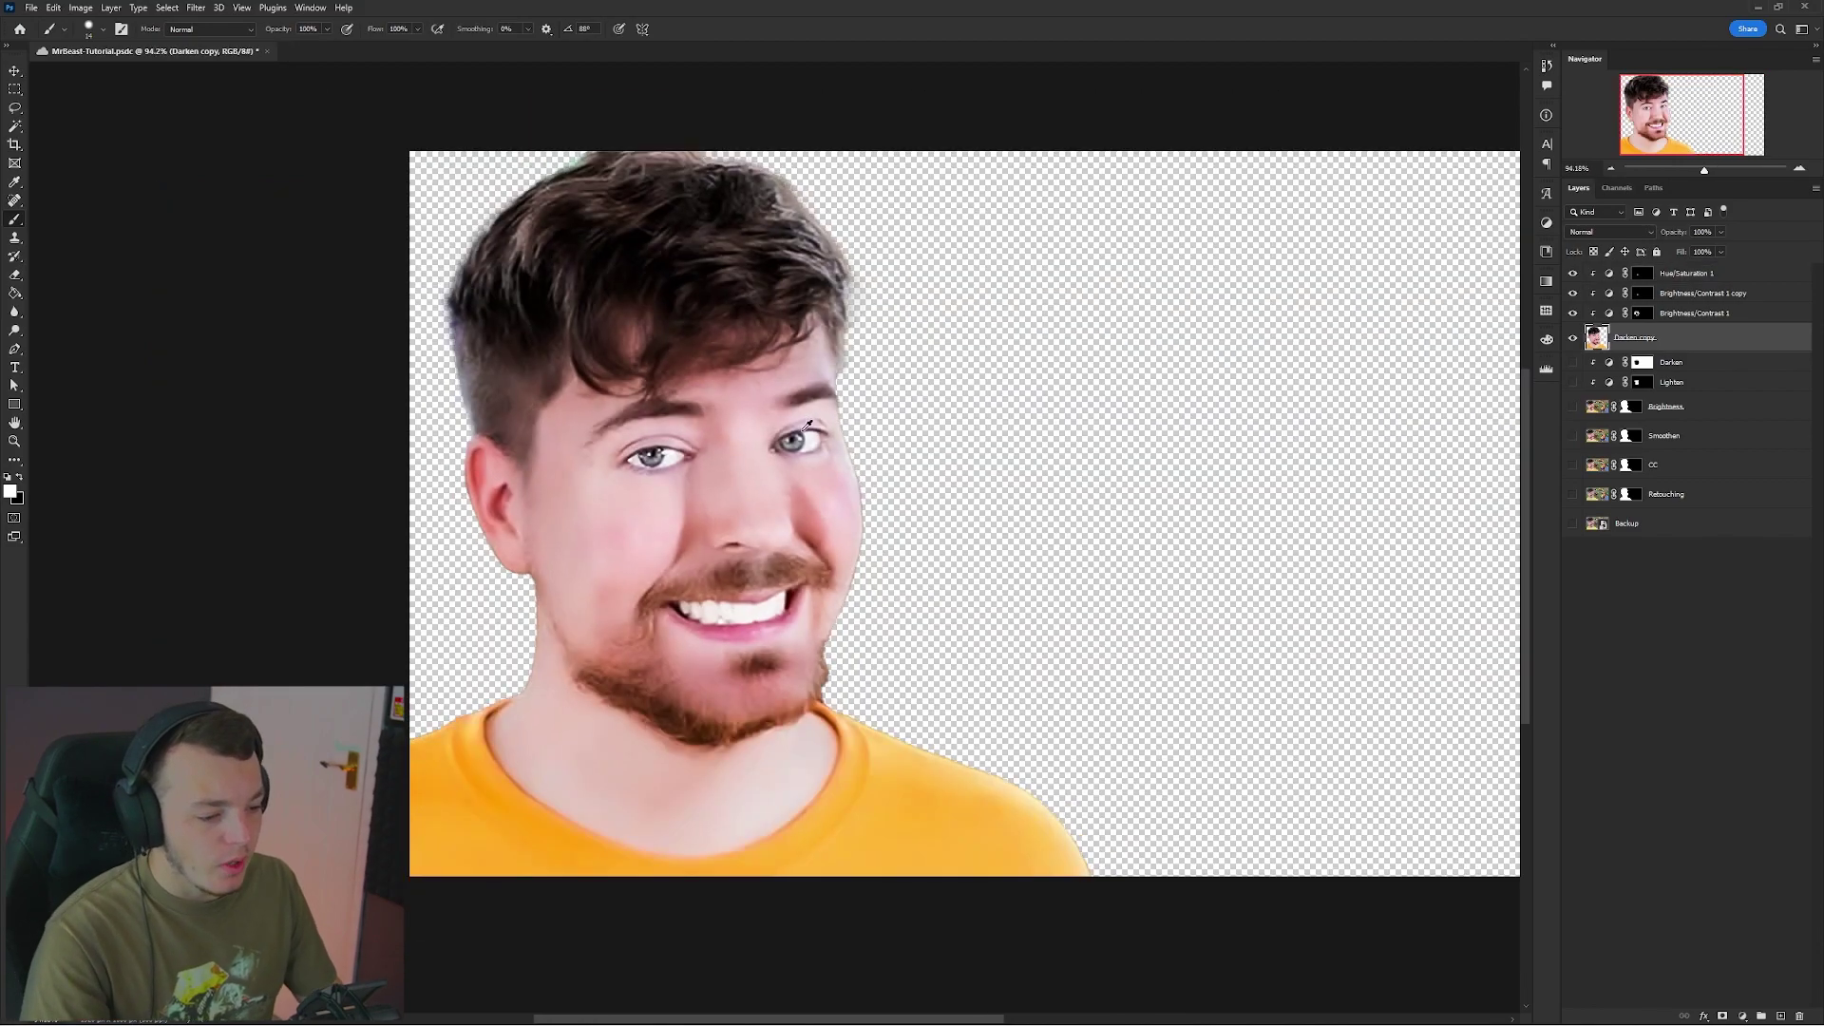
Show the Backup layer and group the merged portrait layer with its three clipped adjustments.
{"action": "scroll", "coordinate": [864, 411], "scroll_direction": "down", "scroll_amount": 5}
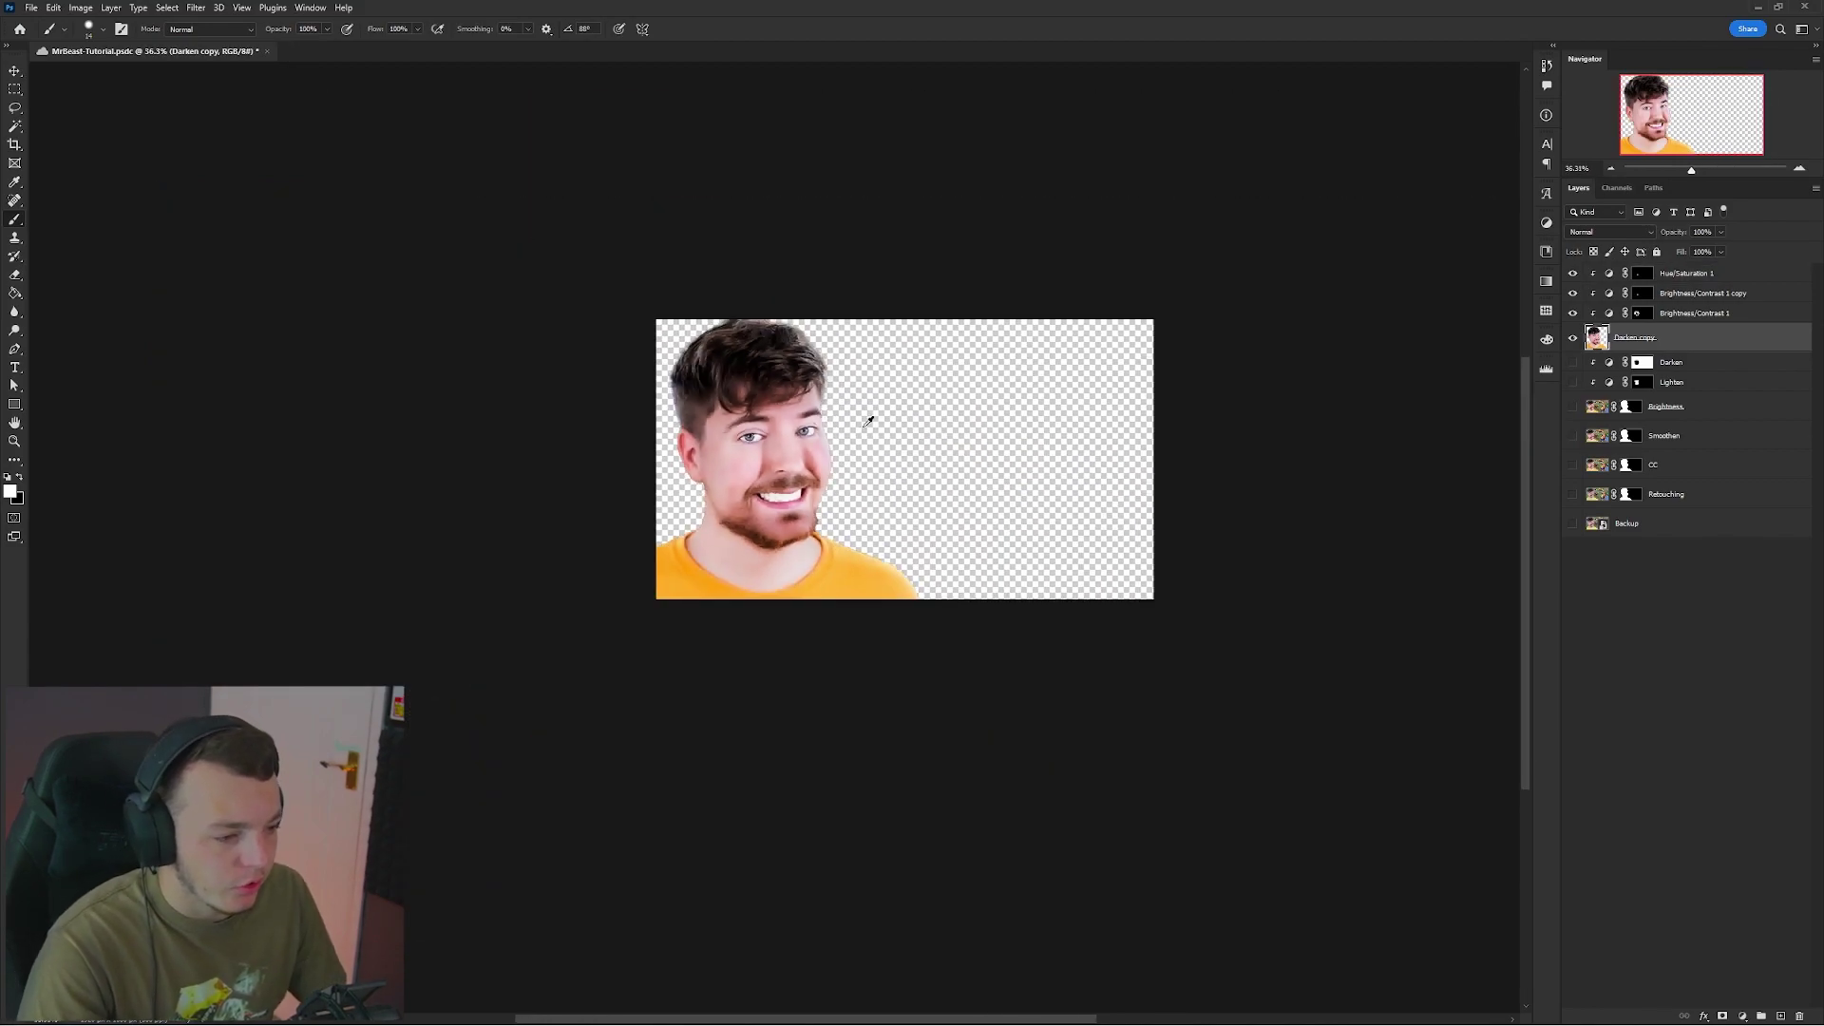
{"action": "scroll", "coordinate": [863, 411], "scroll_direction": "up", "scroll_amount": 4}
{"action": "left_click", "coordinate": [1572, 523]}
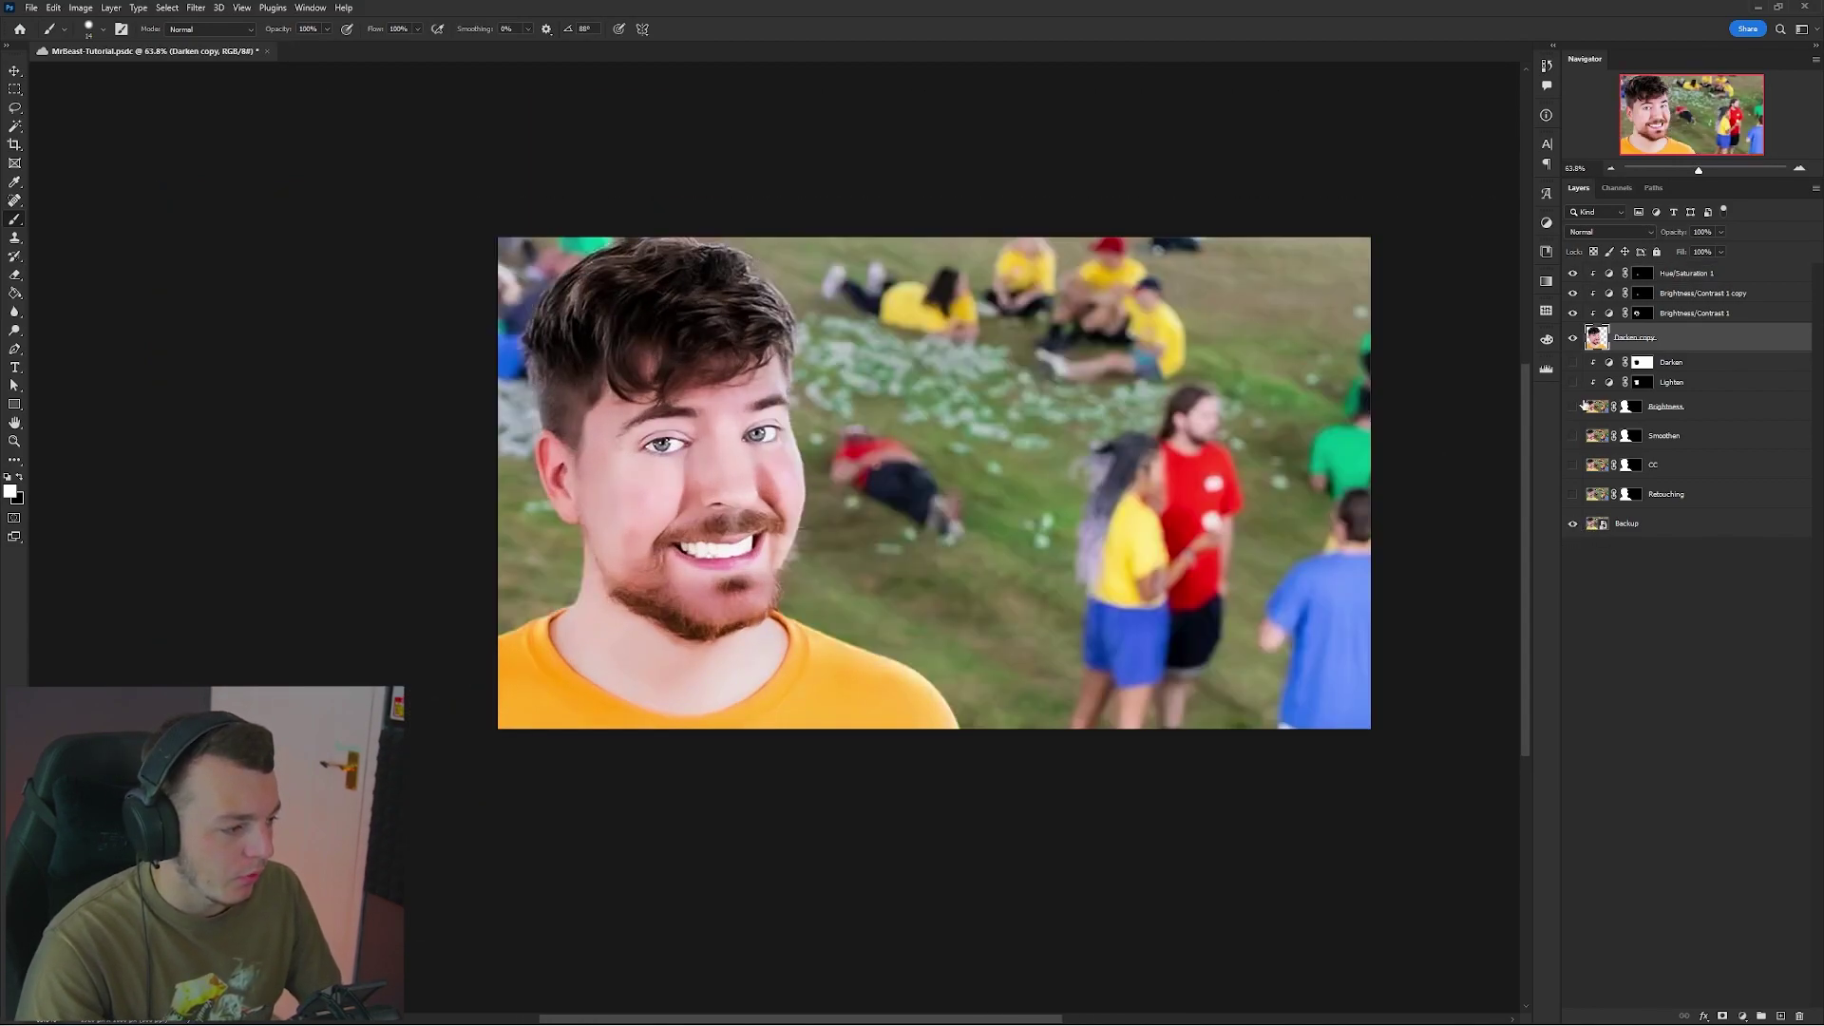
{"action": "left_click", "coordinate": [1702, 281], "text": "shift"}
{"action": "key", "text": "ctrl+g"}
Compare the retouched portrait with the original by toggling the group's visibility, and review the adjustment layers inside the group.
{"action": "left_click", "coordinate": [1575, 273]}
{"action": "left_click", "coordinate": [1575, 273]}
{"action": "left_click", "coordinate": [1575, 273]}
{"action": "left_click", "coordinate": [1575, 273]}
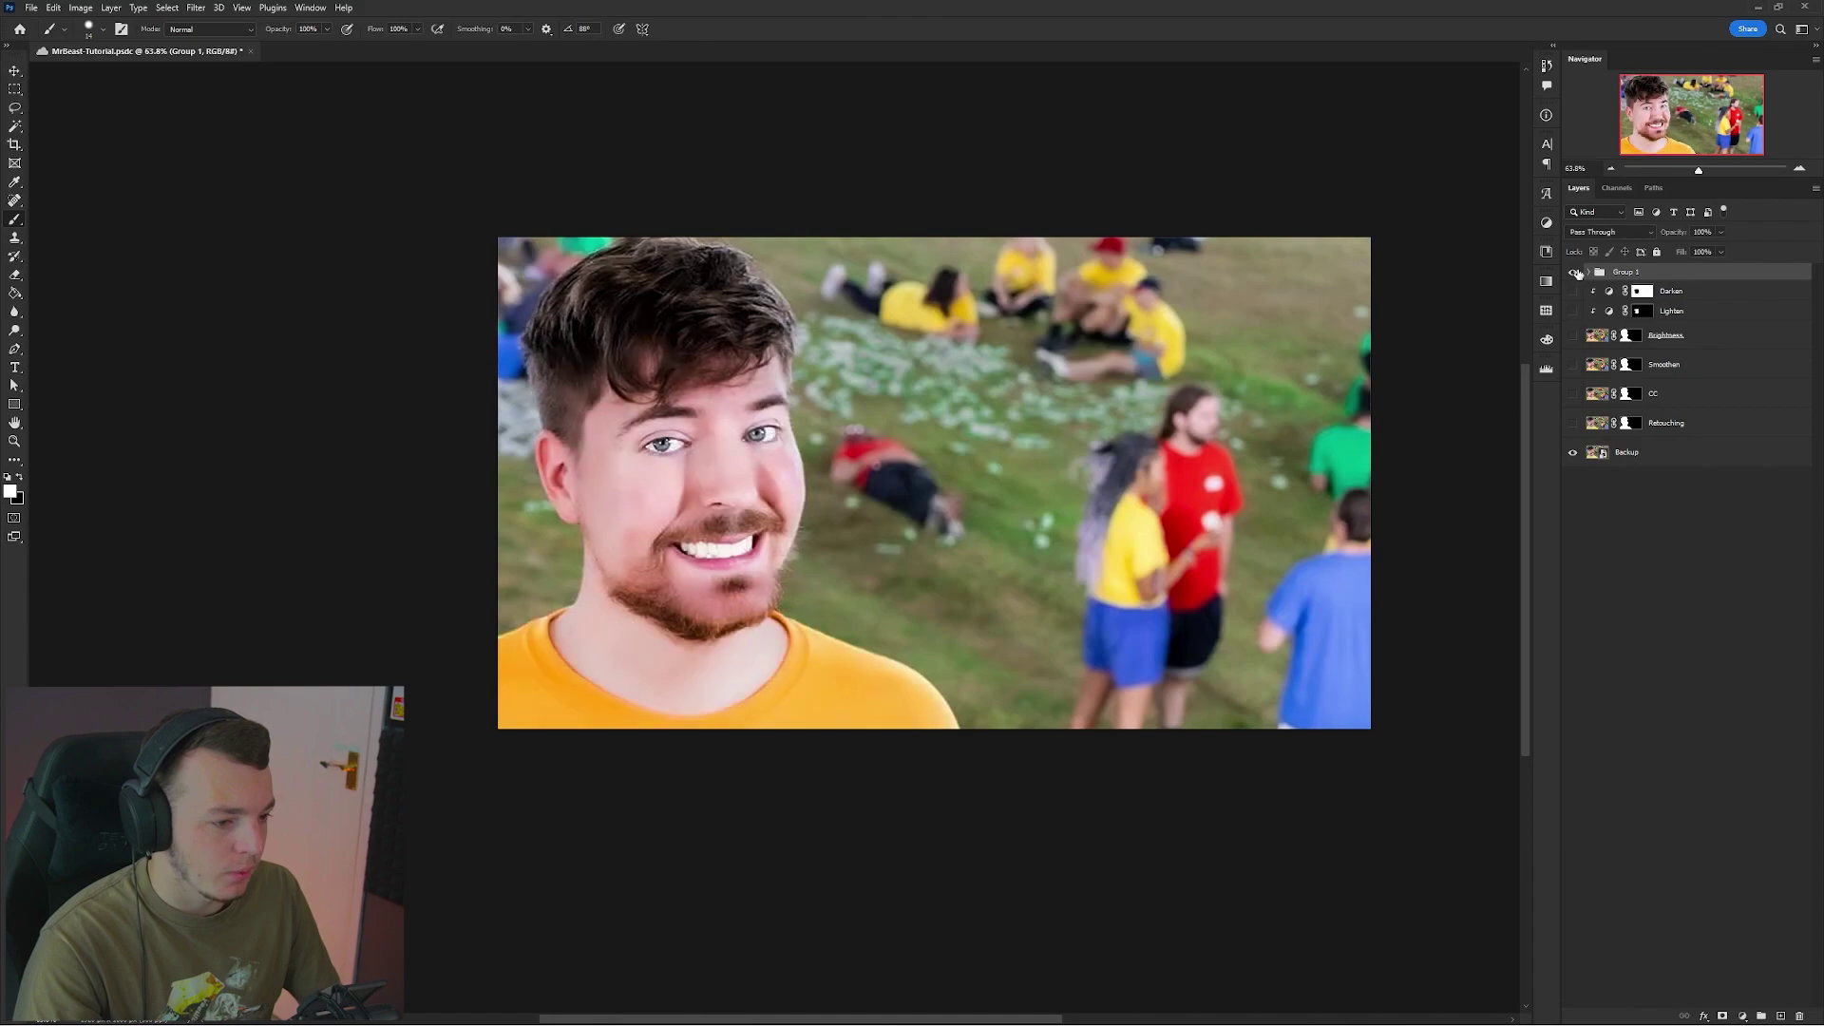
{"action": "left_click", "coordinate": [1575, 273]}
{"action": "left_click", "coordinate": [1574, 273]}
{"action": "left_click", "coordinate": [1574, 273]}
{"action": "left_click", "coordinate": [1574, 273]}
{"action": "scroll", "coordinate": [1147, 389], "scroll_direction": "down", "scroll_amount": 3}
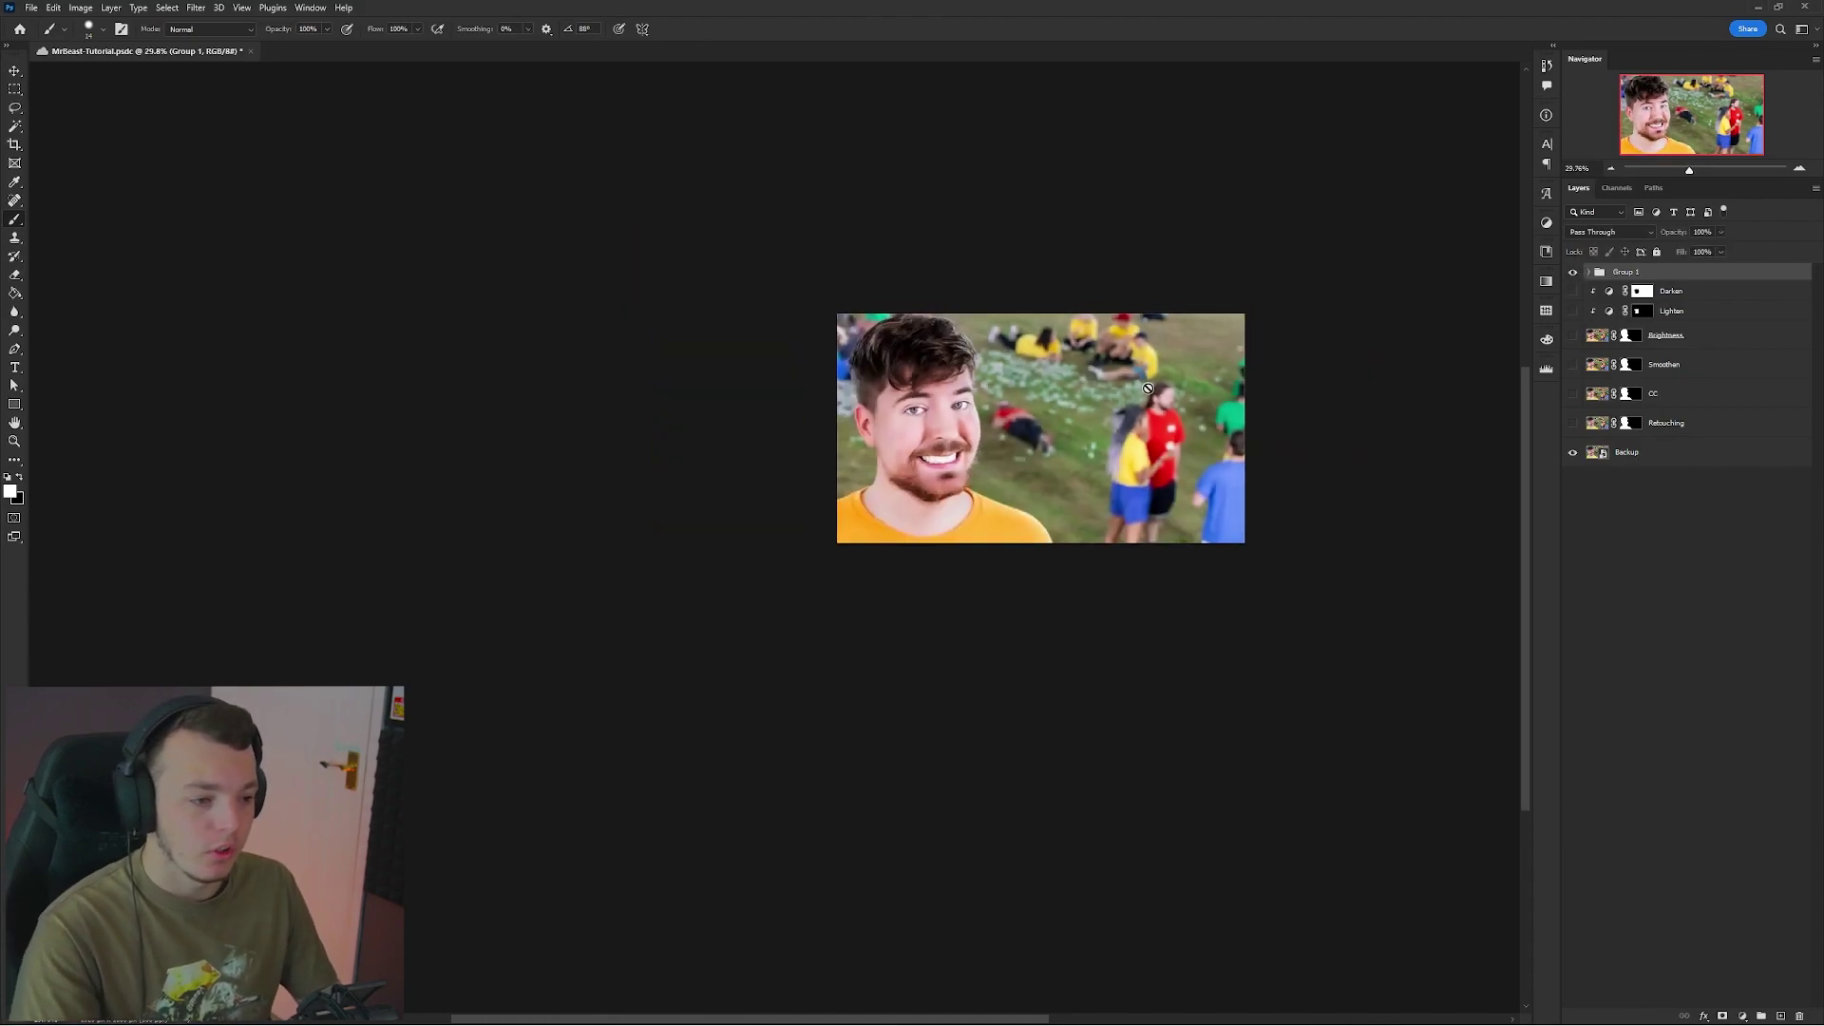
{"action": "scroll", "coordinate": [1188, 361], "scroll_direction": "right", "scroll_amount": 3}
{"action": "left_click", "coordinate": [1572, 273]}
{"action": "scroll", "coordinate": [1001, 384], "scroll_direction": "down", "scroll_amount": 3}
{"action": "left_click_drag", "start_coordinate": [1001, 384], "coordinate": [927, 399]}
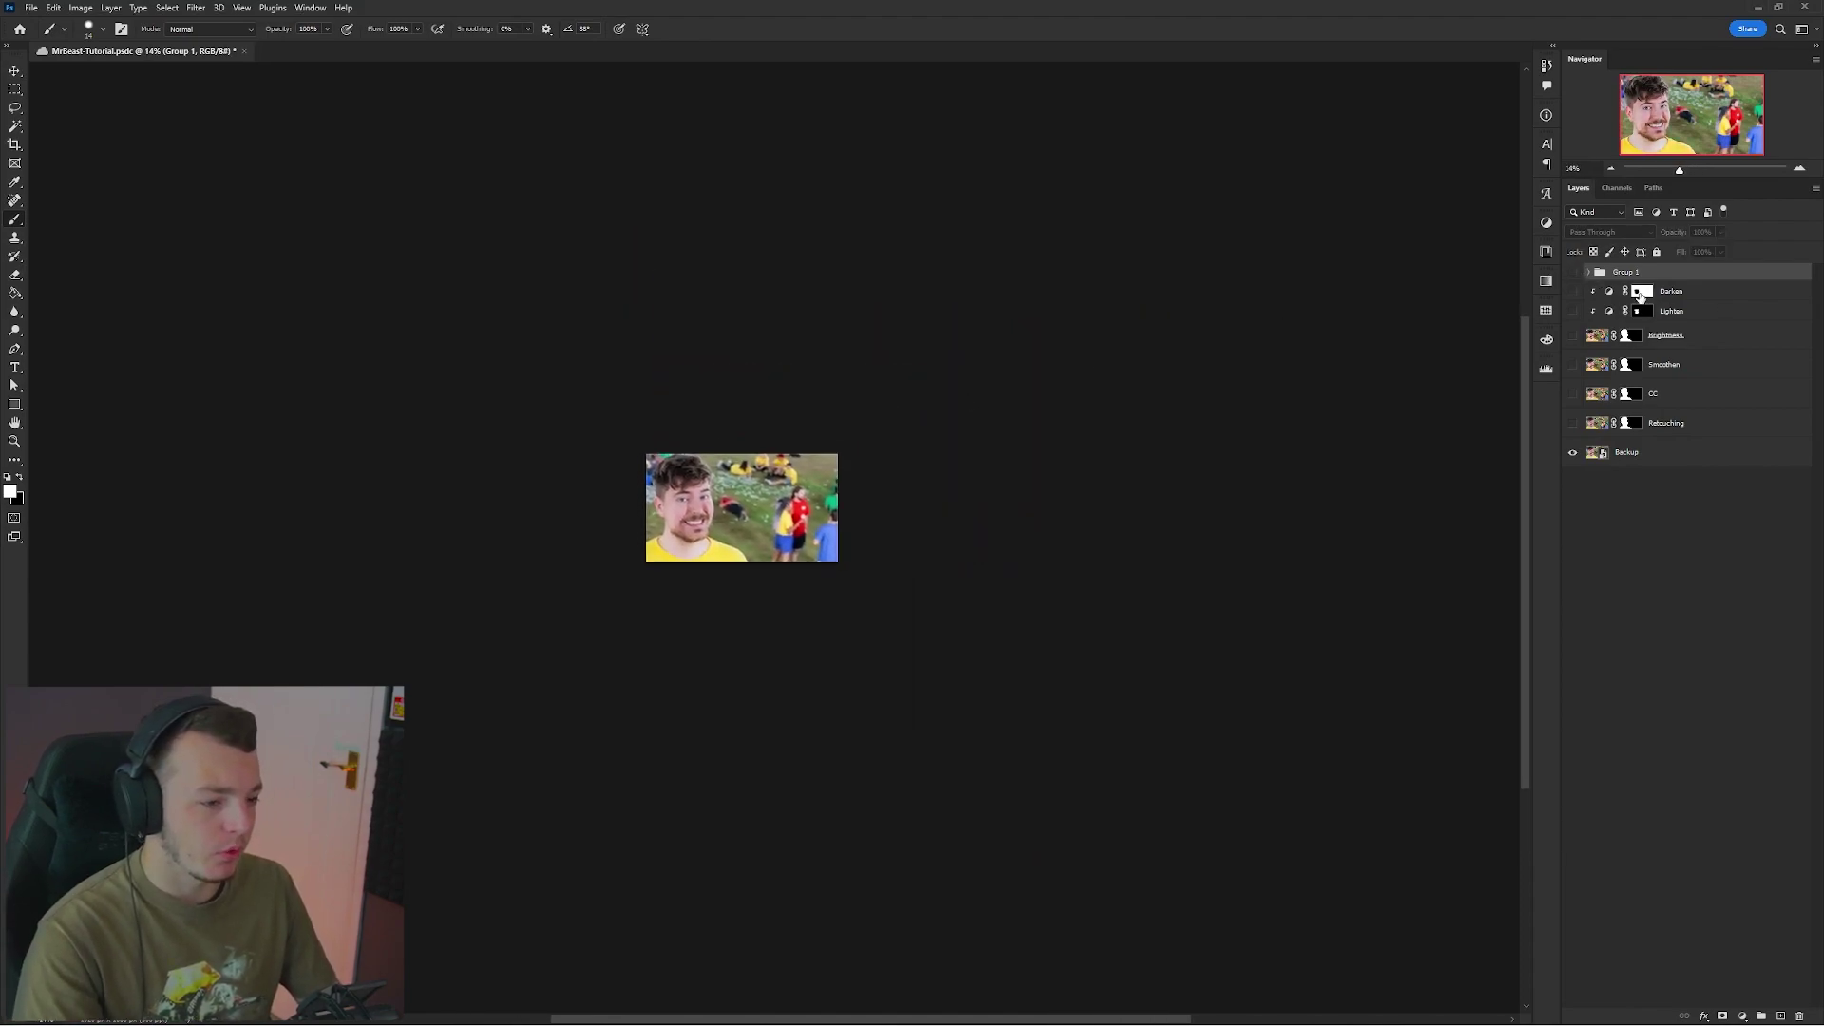
{"action": "left_click", "coordinate": [1572, 273]}
{"action": "left_click", "coordinate": [1572, 273]}
{"action": "left_click", "coordinate": [1572, 272]}
{"action": "left_click", "coordinate": [1572, 273]}
{"action": "scroll", "coordinate": [652, 491], "scroll_direction": "up", "scroll_amount": 10}
{"action": "left_click_drag", "start_coordinate": [875, 520], "coordinate": [749, 486]}
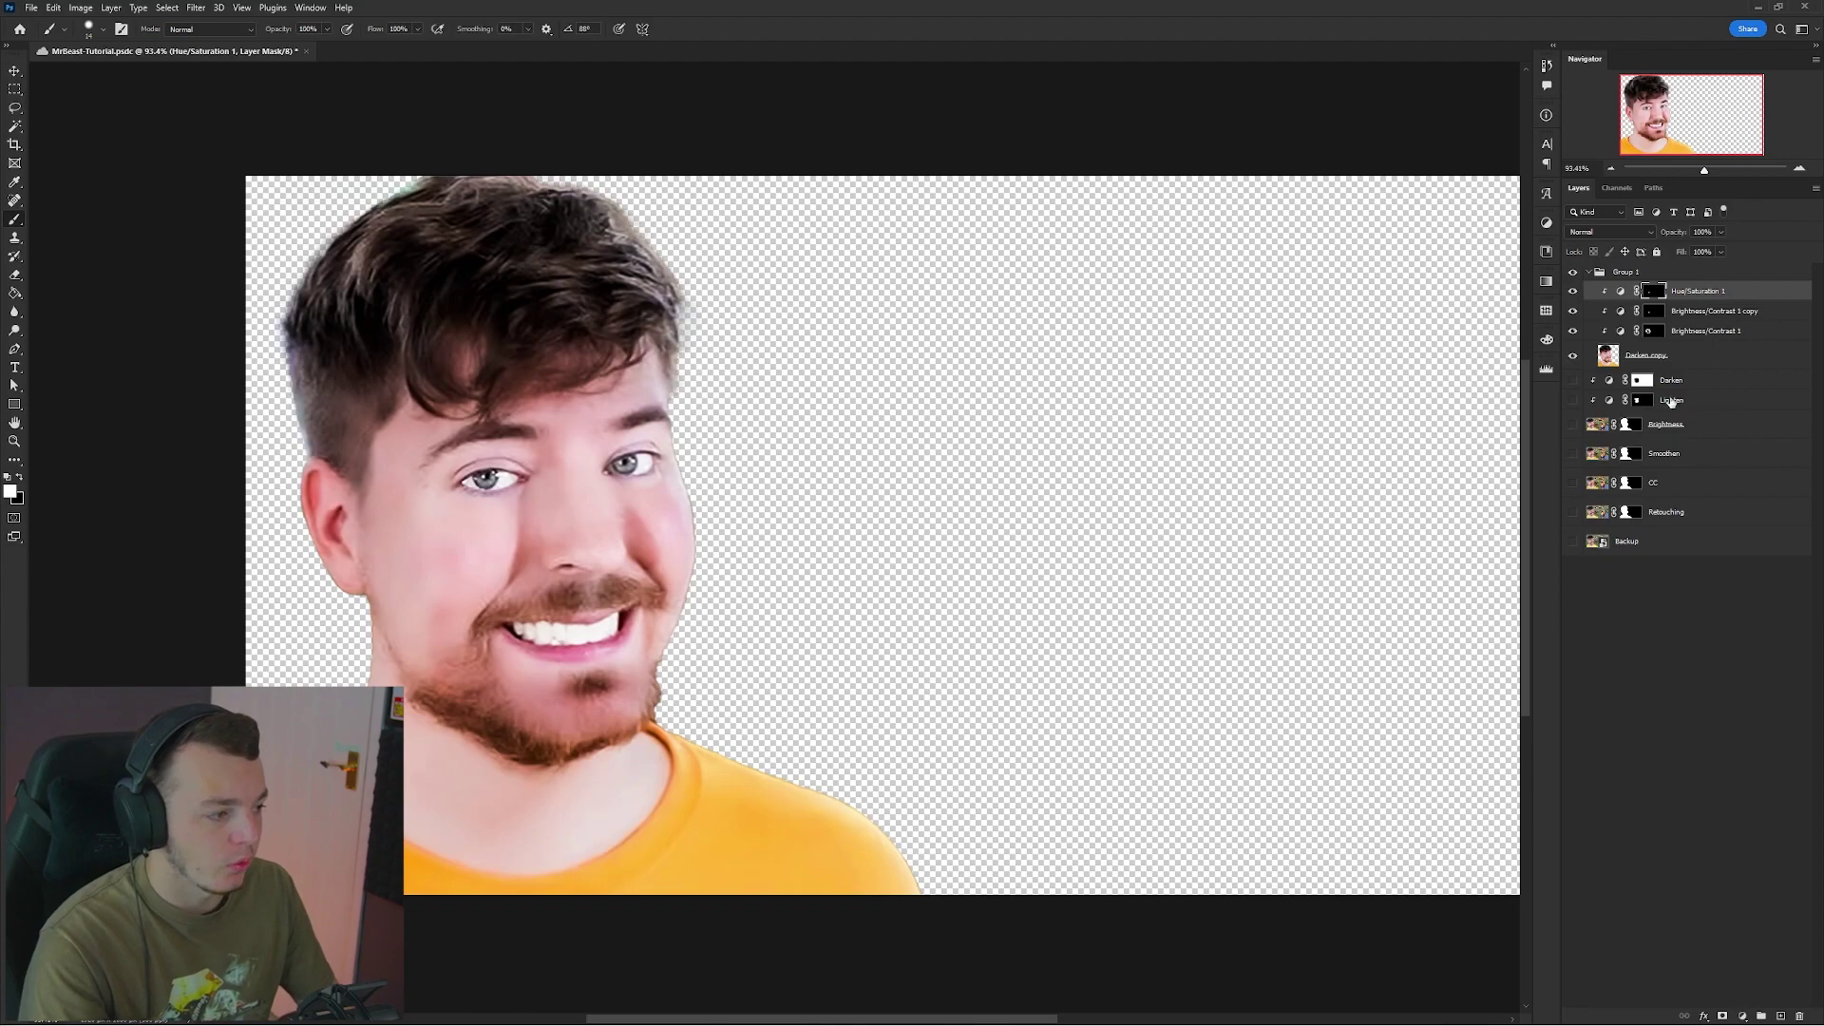
{"action": "left_click", "coordinate": [1601, 324]}
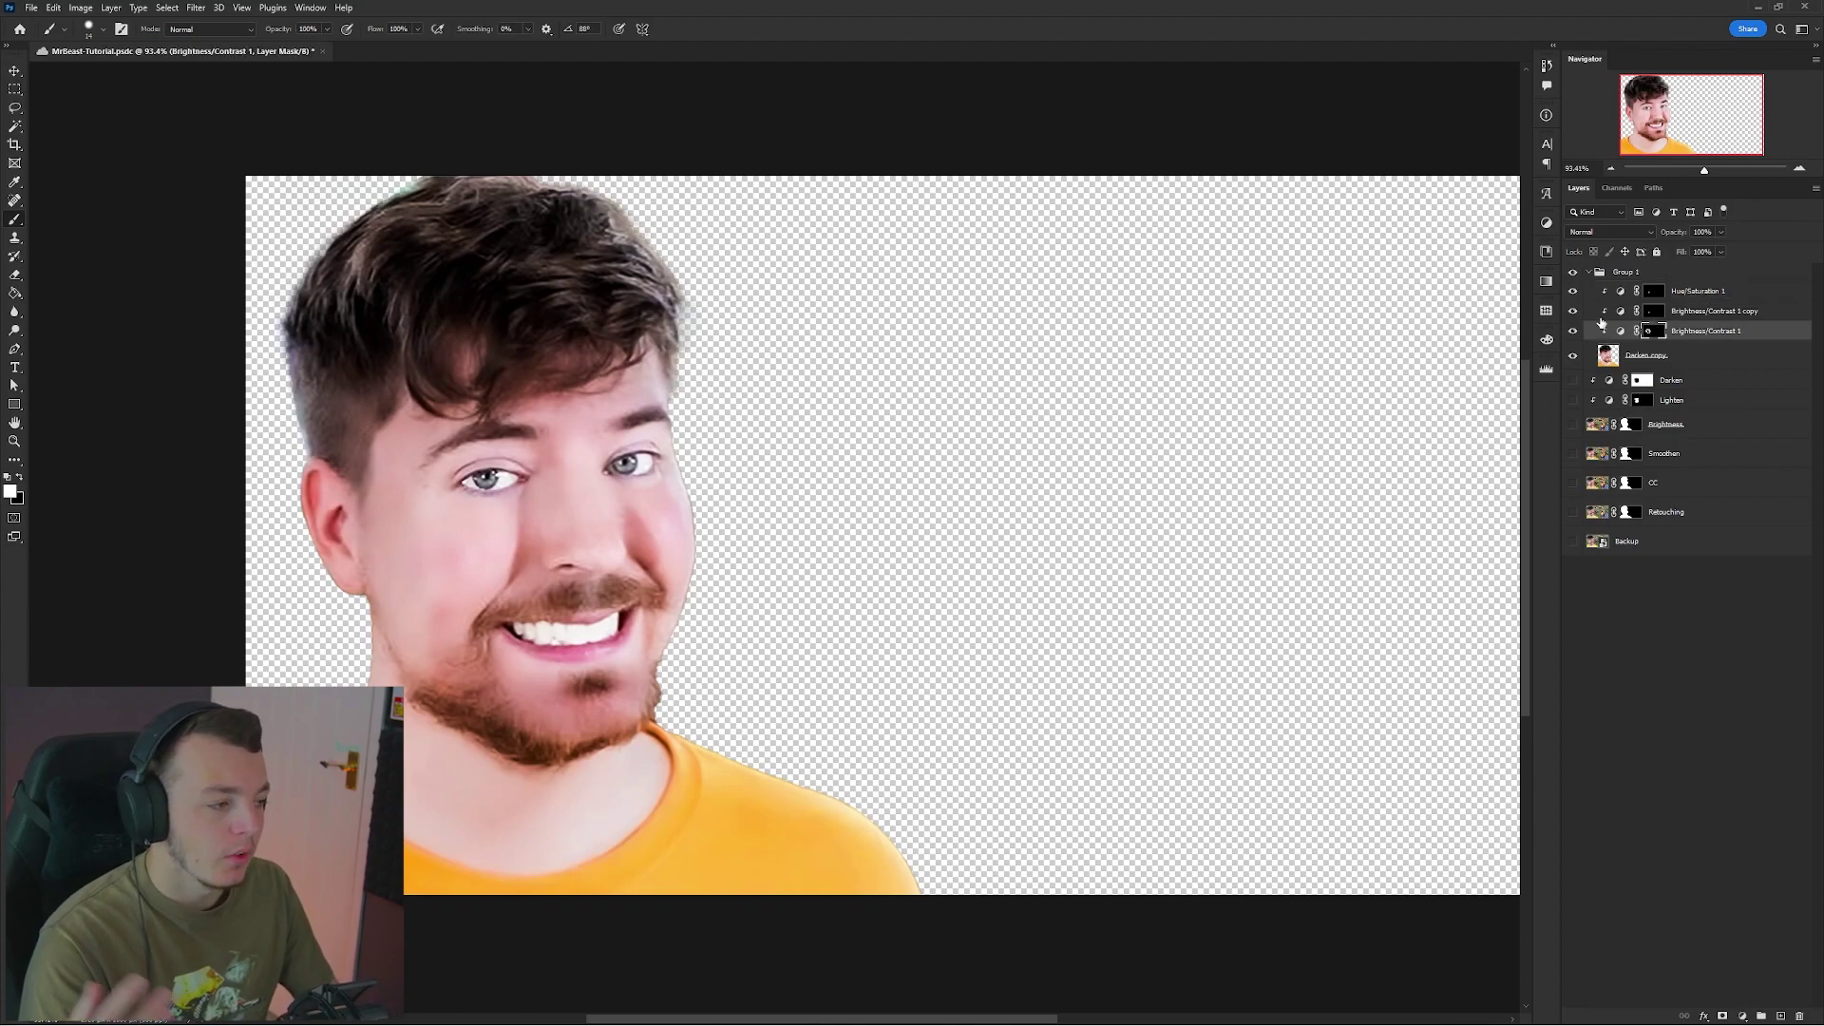
{"action": "left_click", "coordinate": [1692, 294]}
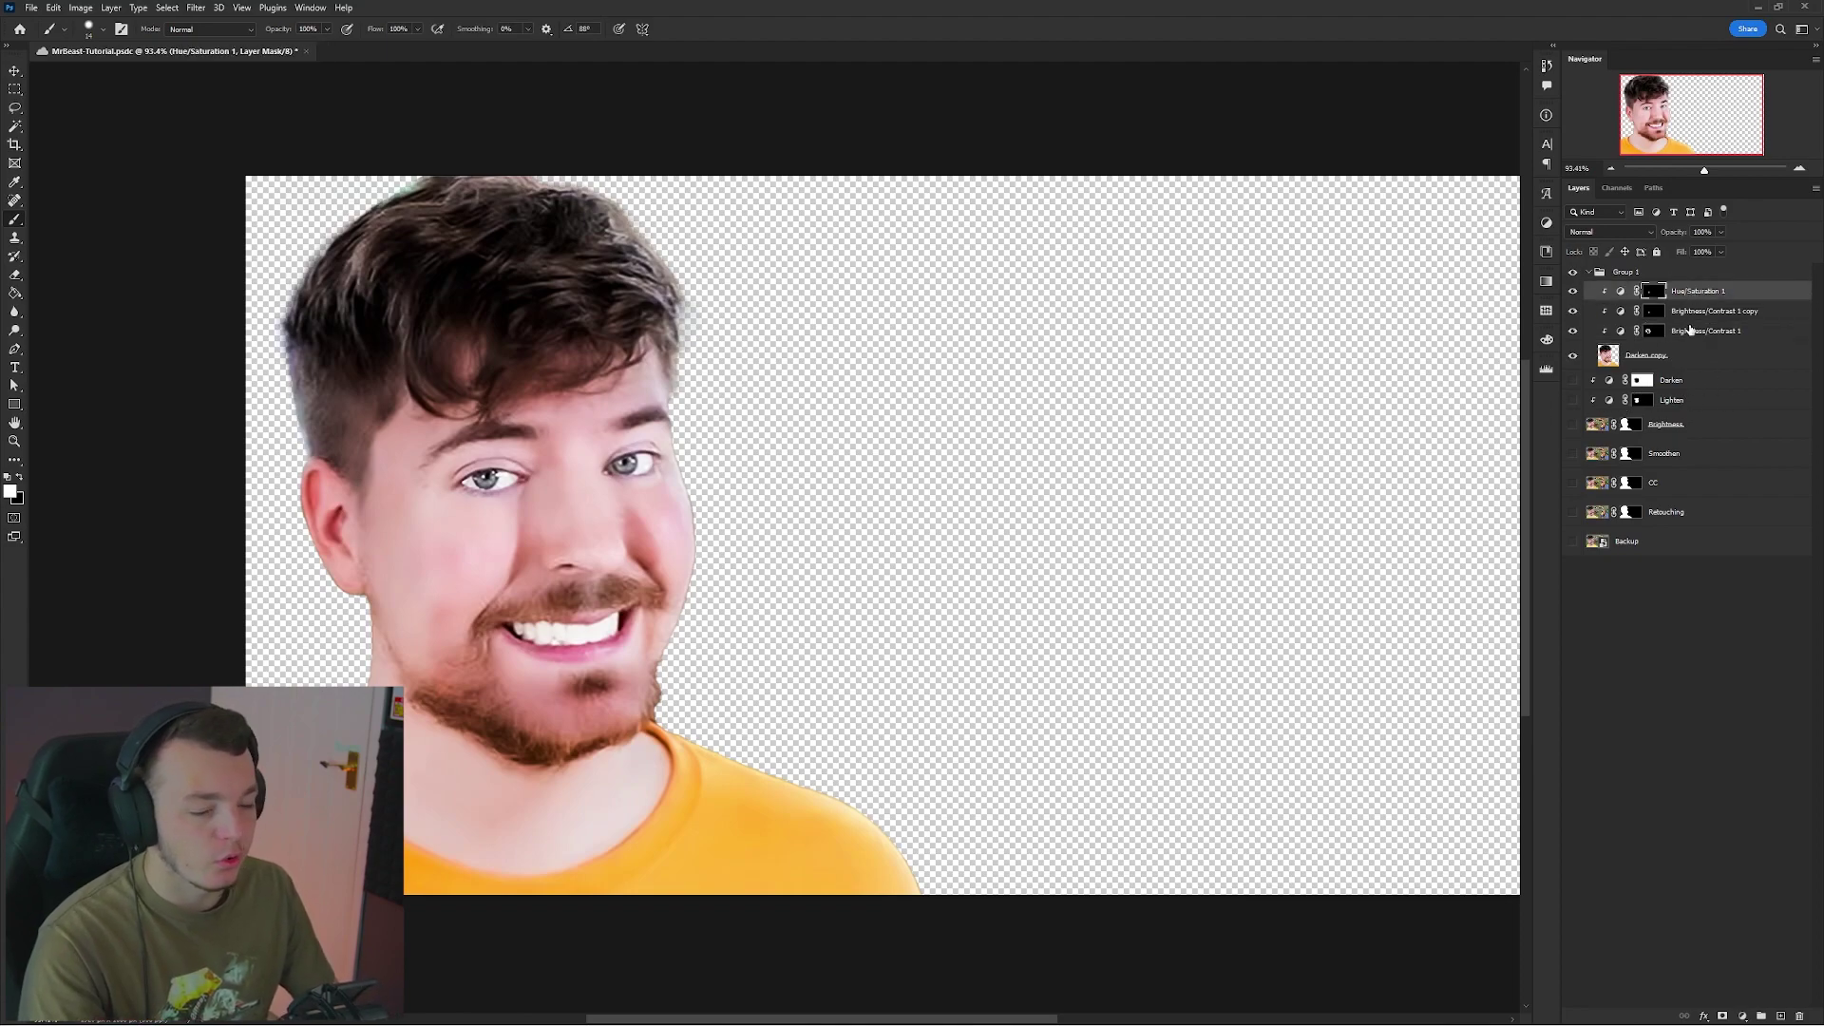
{"action": "left_click", "coordinate": [1622, 294]}
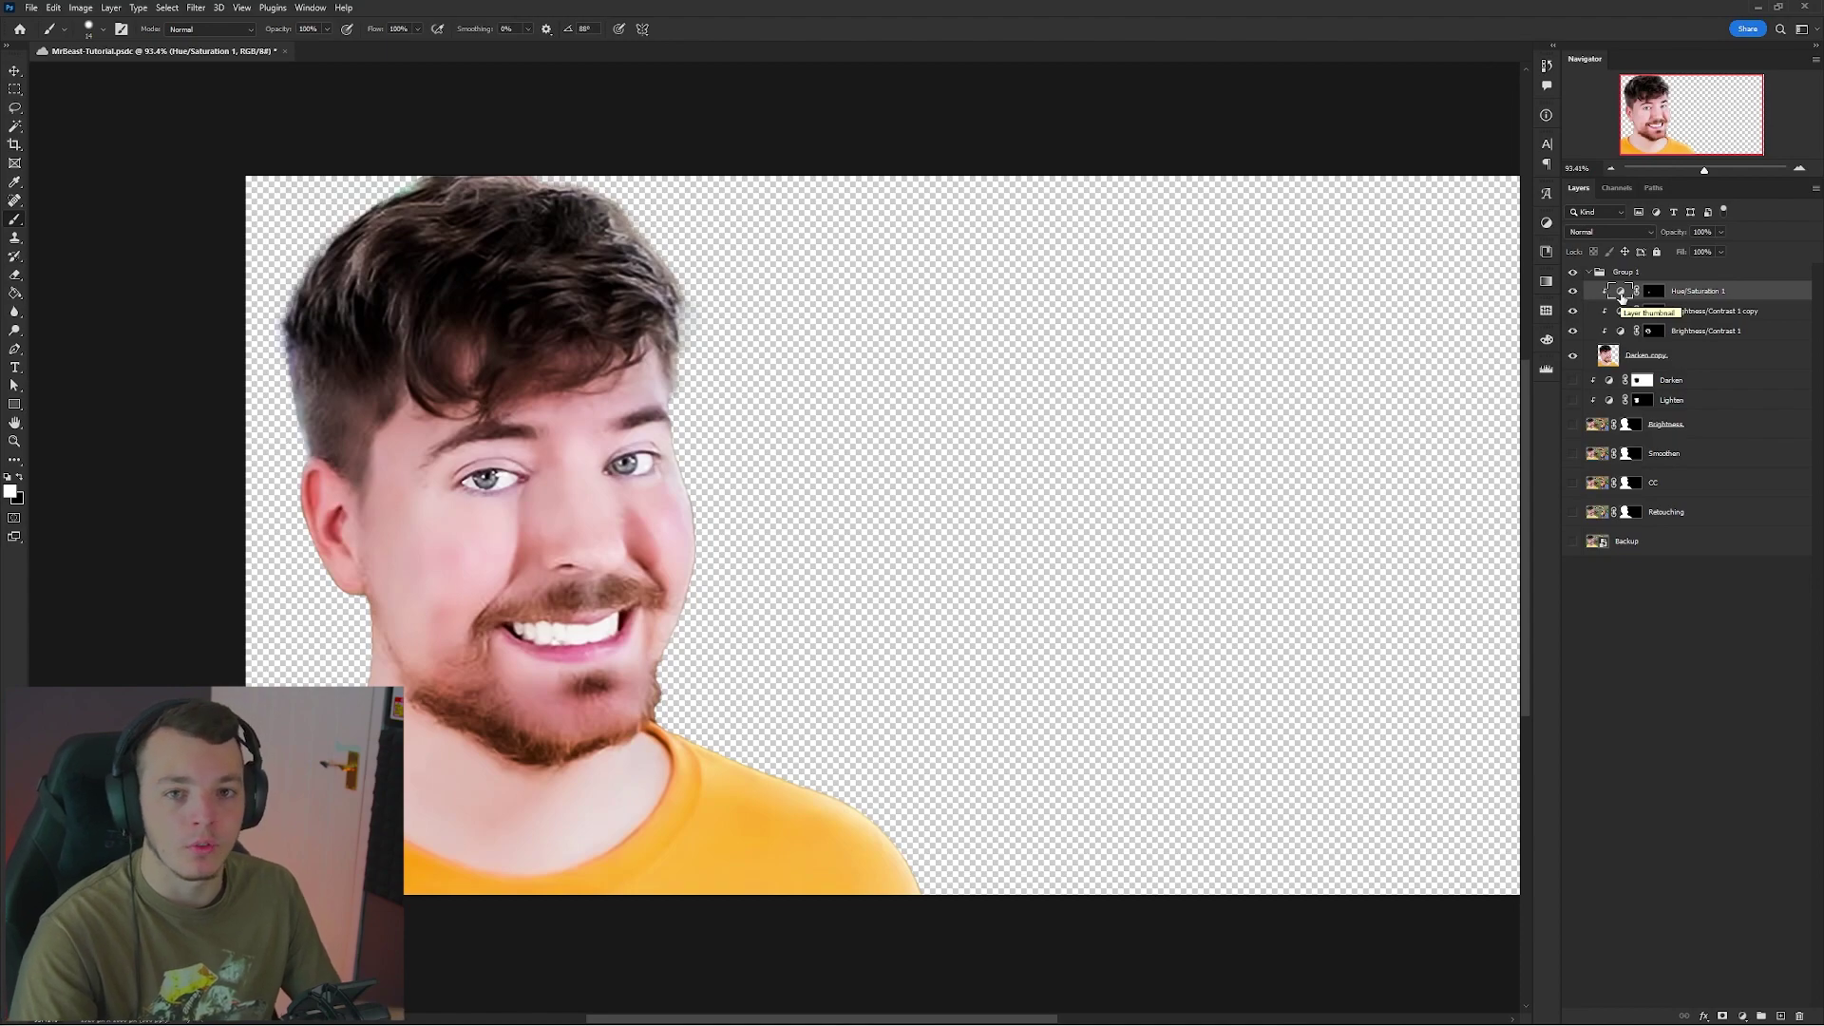
Duplicate the portrait group, merge the copy into one layer, hide the original group and select the merged copy.
{"action": "left_click", "coordinate": [1588, 273]}
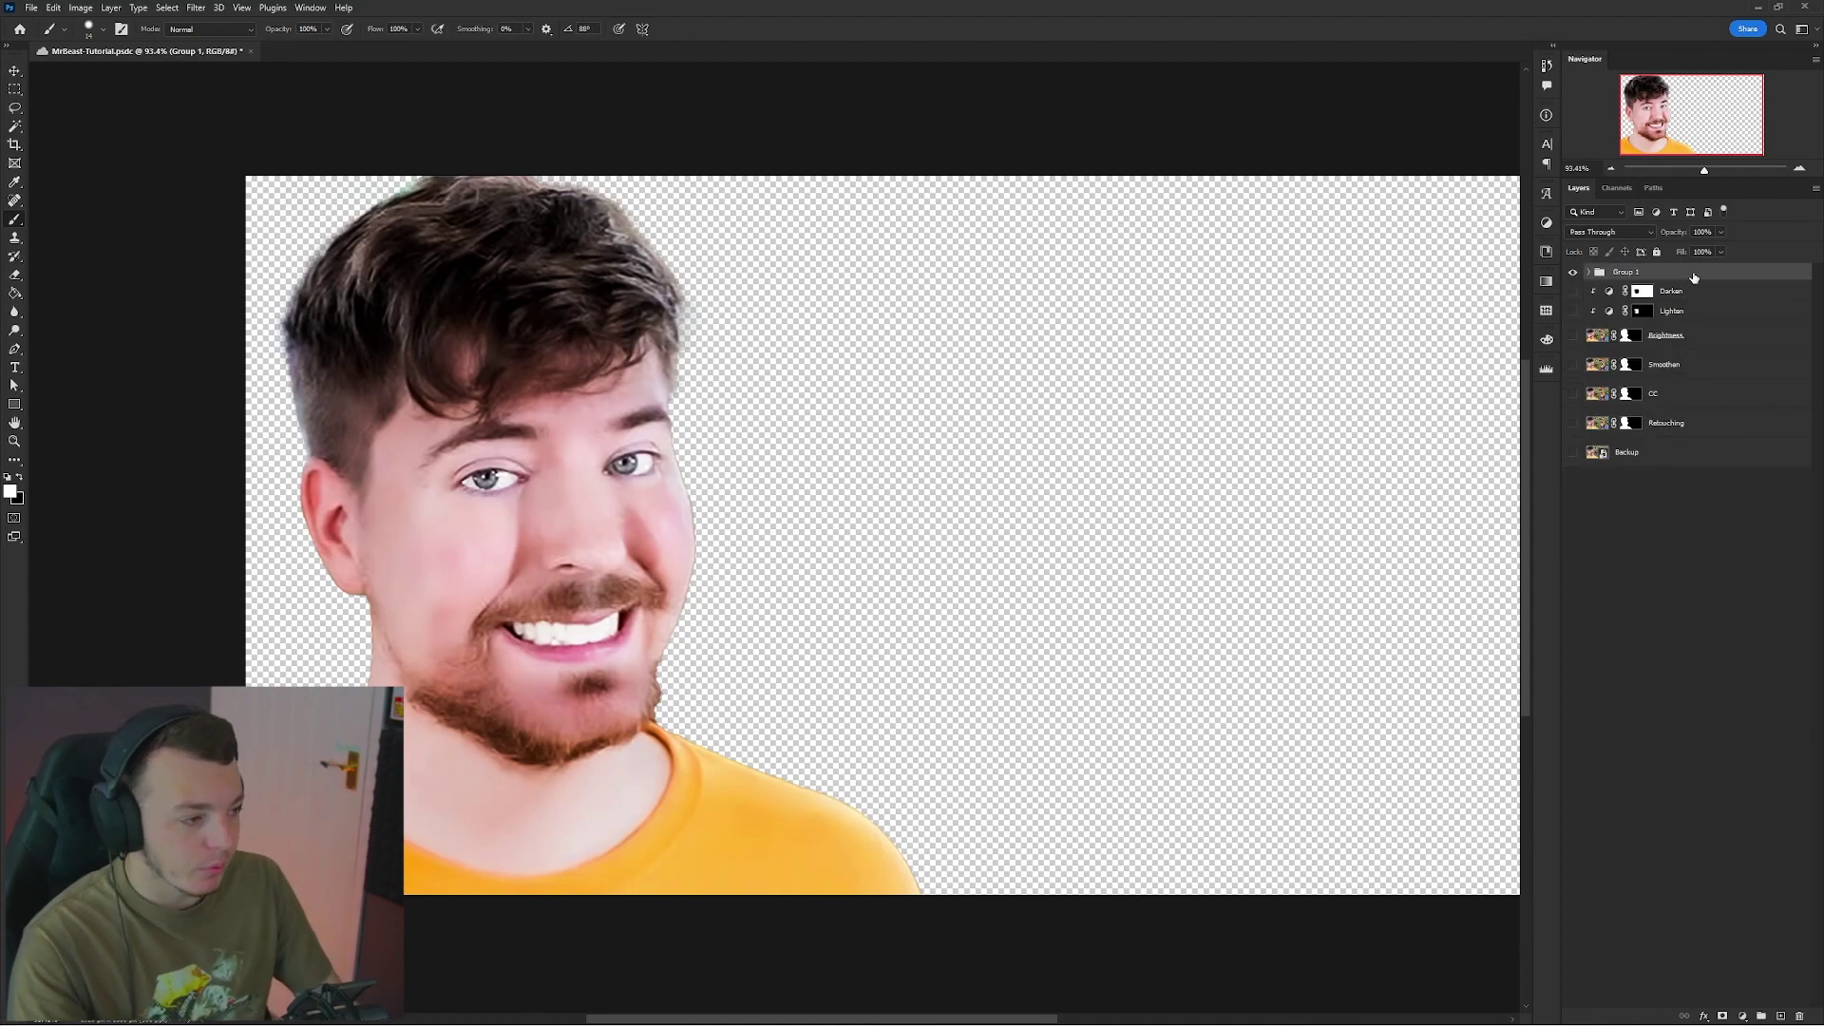
{"action": "key", "text": "ctrl+j"}
{"action": "key", "text": "ctrl+e"}
{"action": "left_click", "coordinate": [1626, 302]}
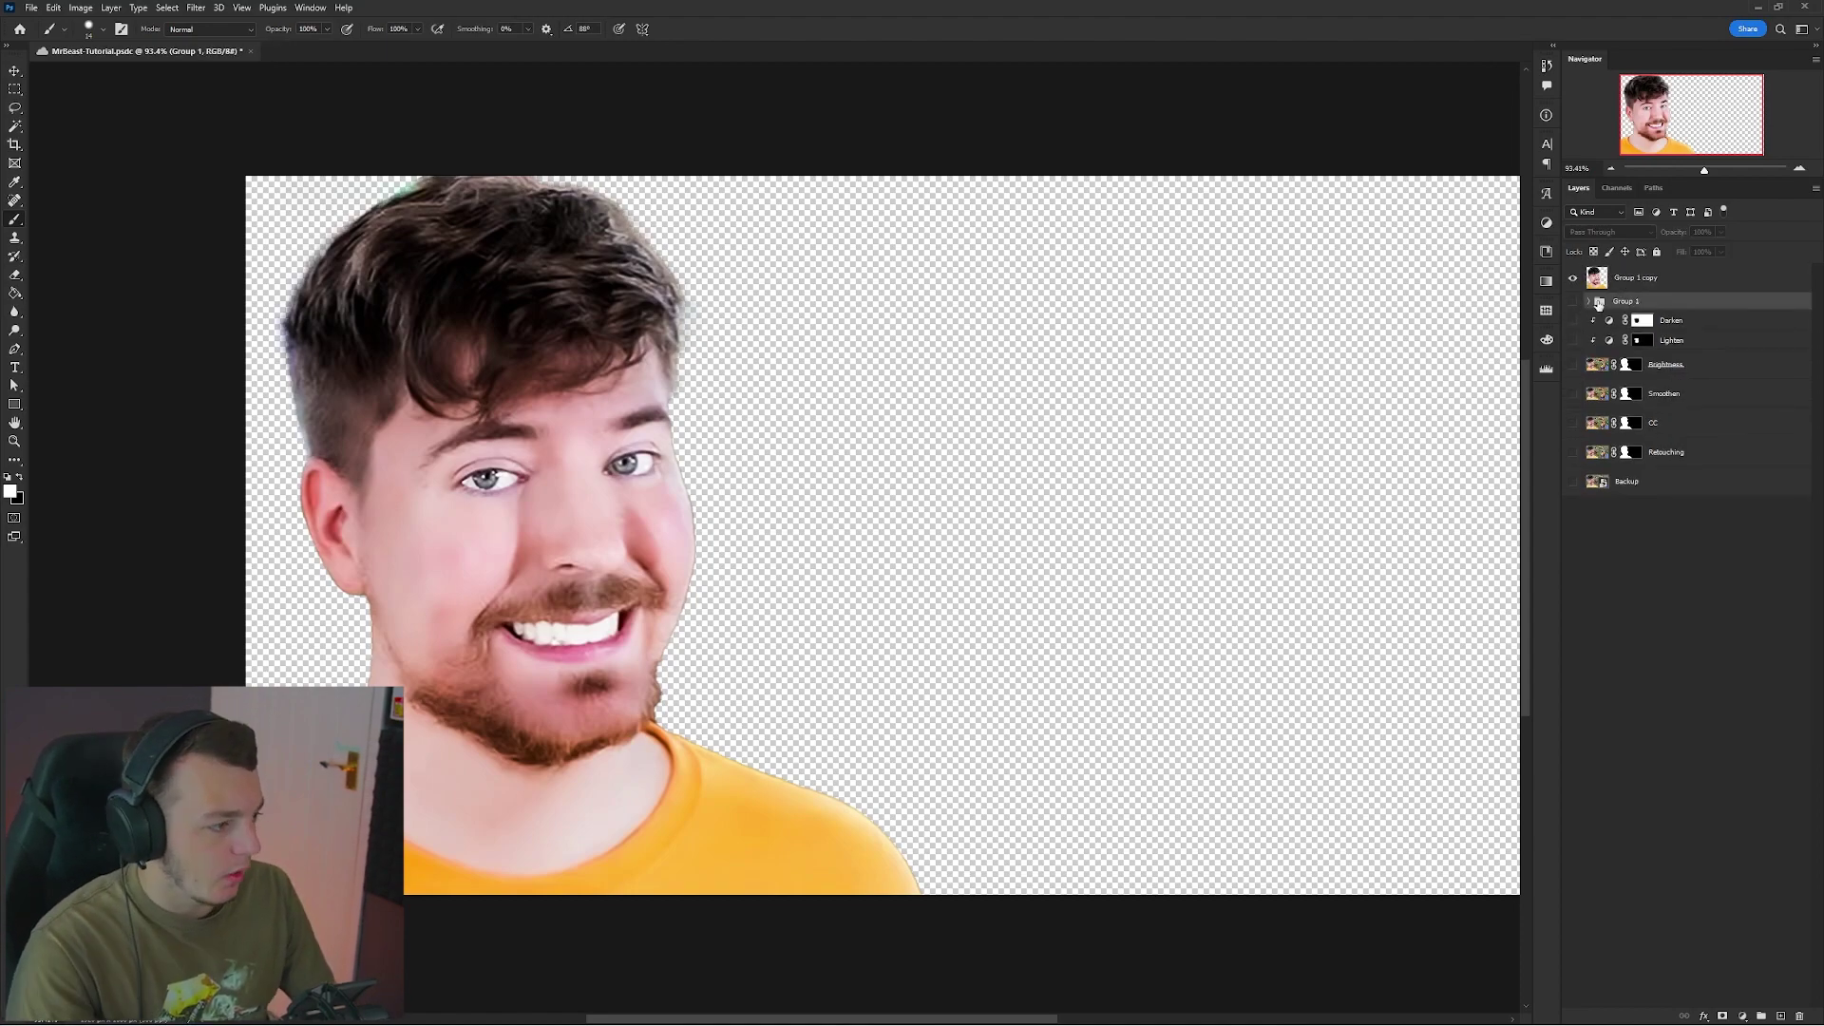
{"action": "left_click", "coordinate": [1589, 301]}
{"action": "left_click", "coordinate": [1575, 302]}
{"action": "left_click", "coordinate": [1589, 301]}
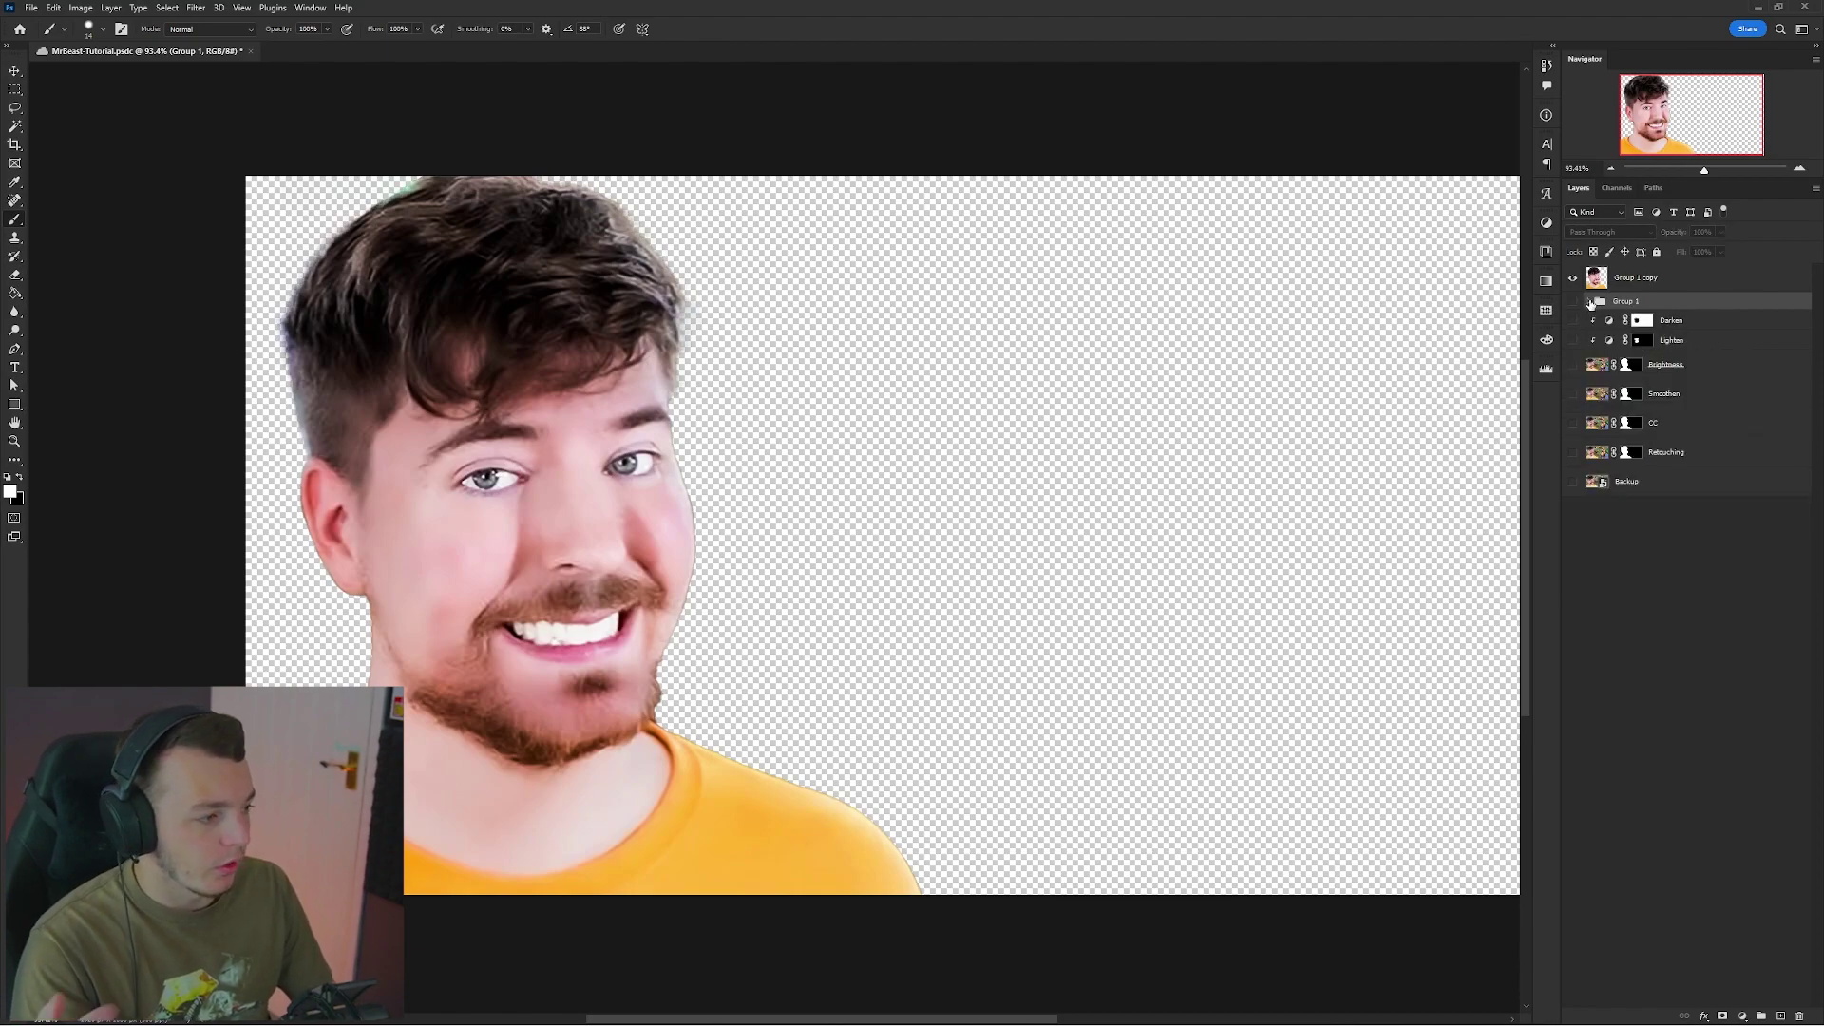
{"action": "left_click", "coordinate": [1607, 283]}
{"action": "key", "text": "v"}
{"action": "key", "text": "ctrl+1"}
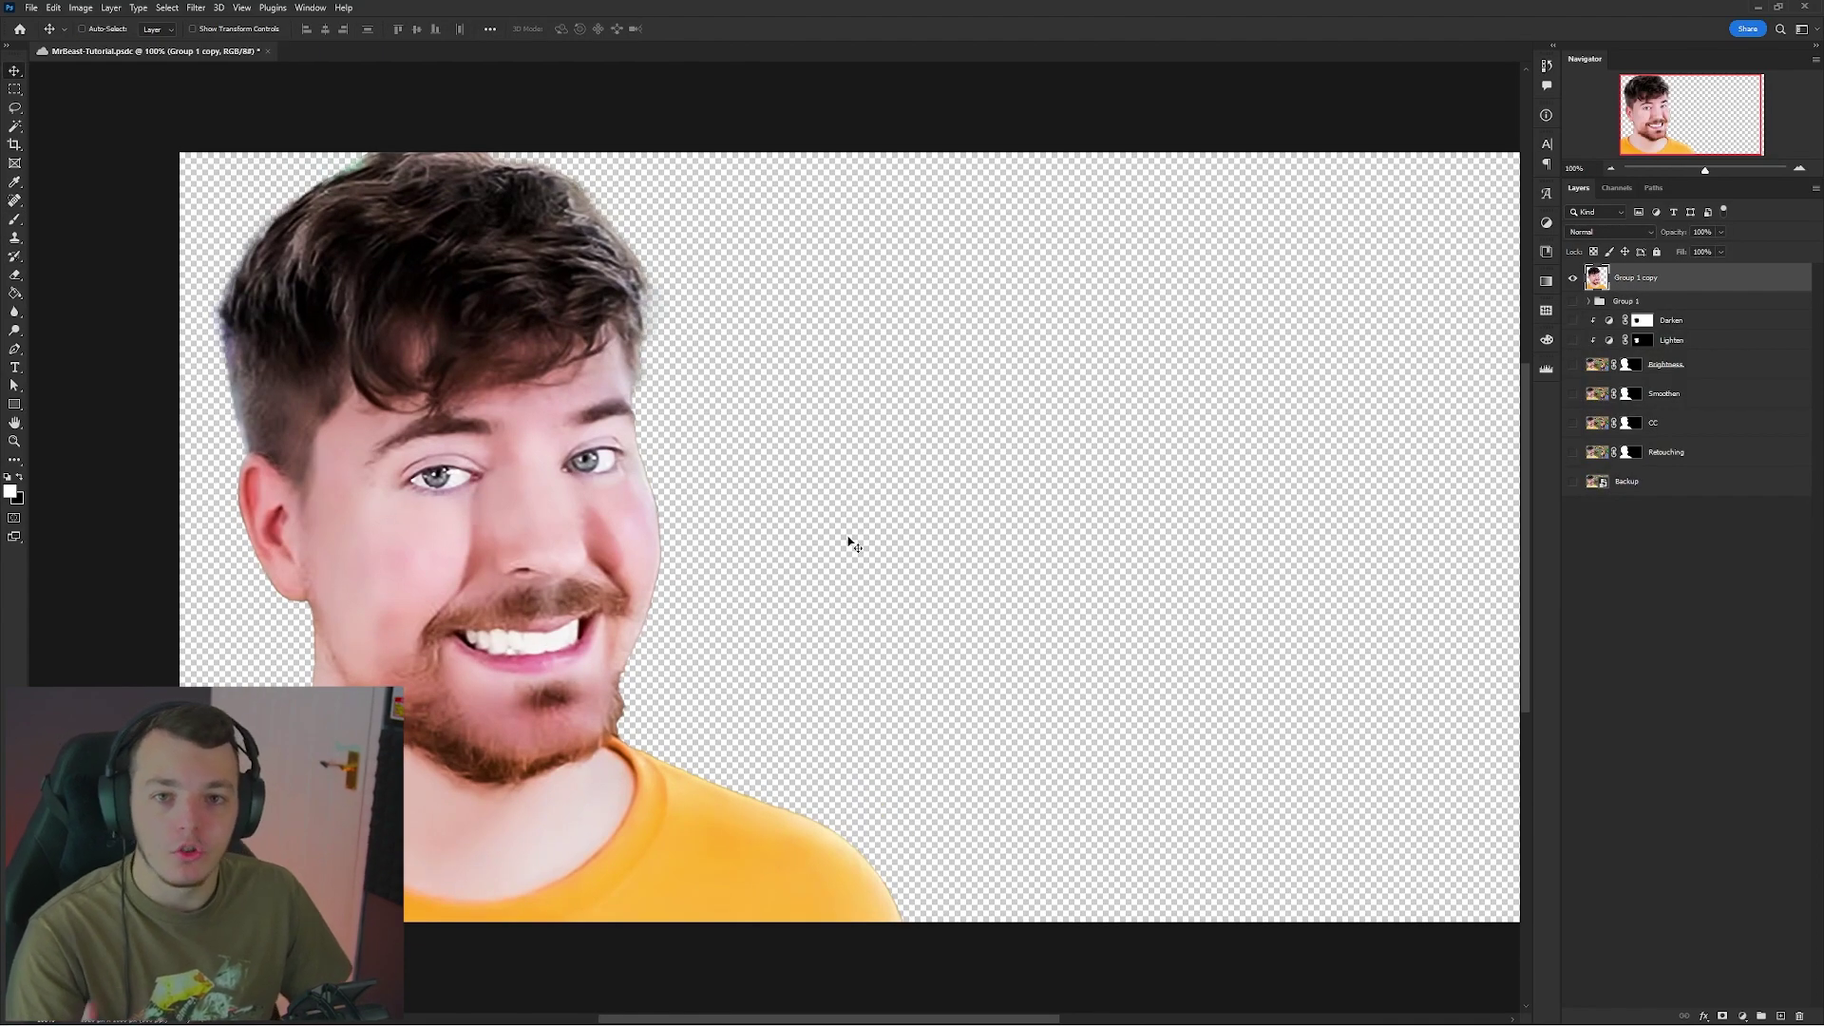
Show the original portrait group and apply a High Pass filter with a radius of about 23.5 pixels to the merged copy above it.
{"action": "left_click", "coordinate": [1620, 303]}
{"action": "left_click", "coordinate": [1634, 277]}
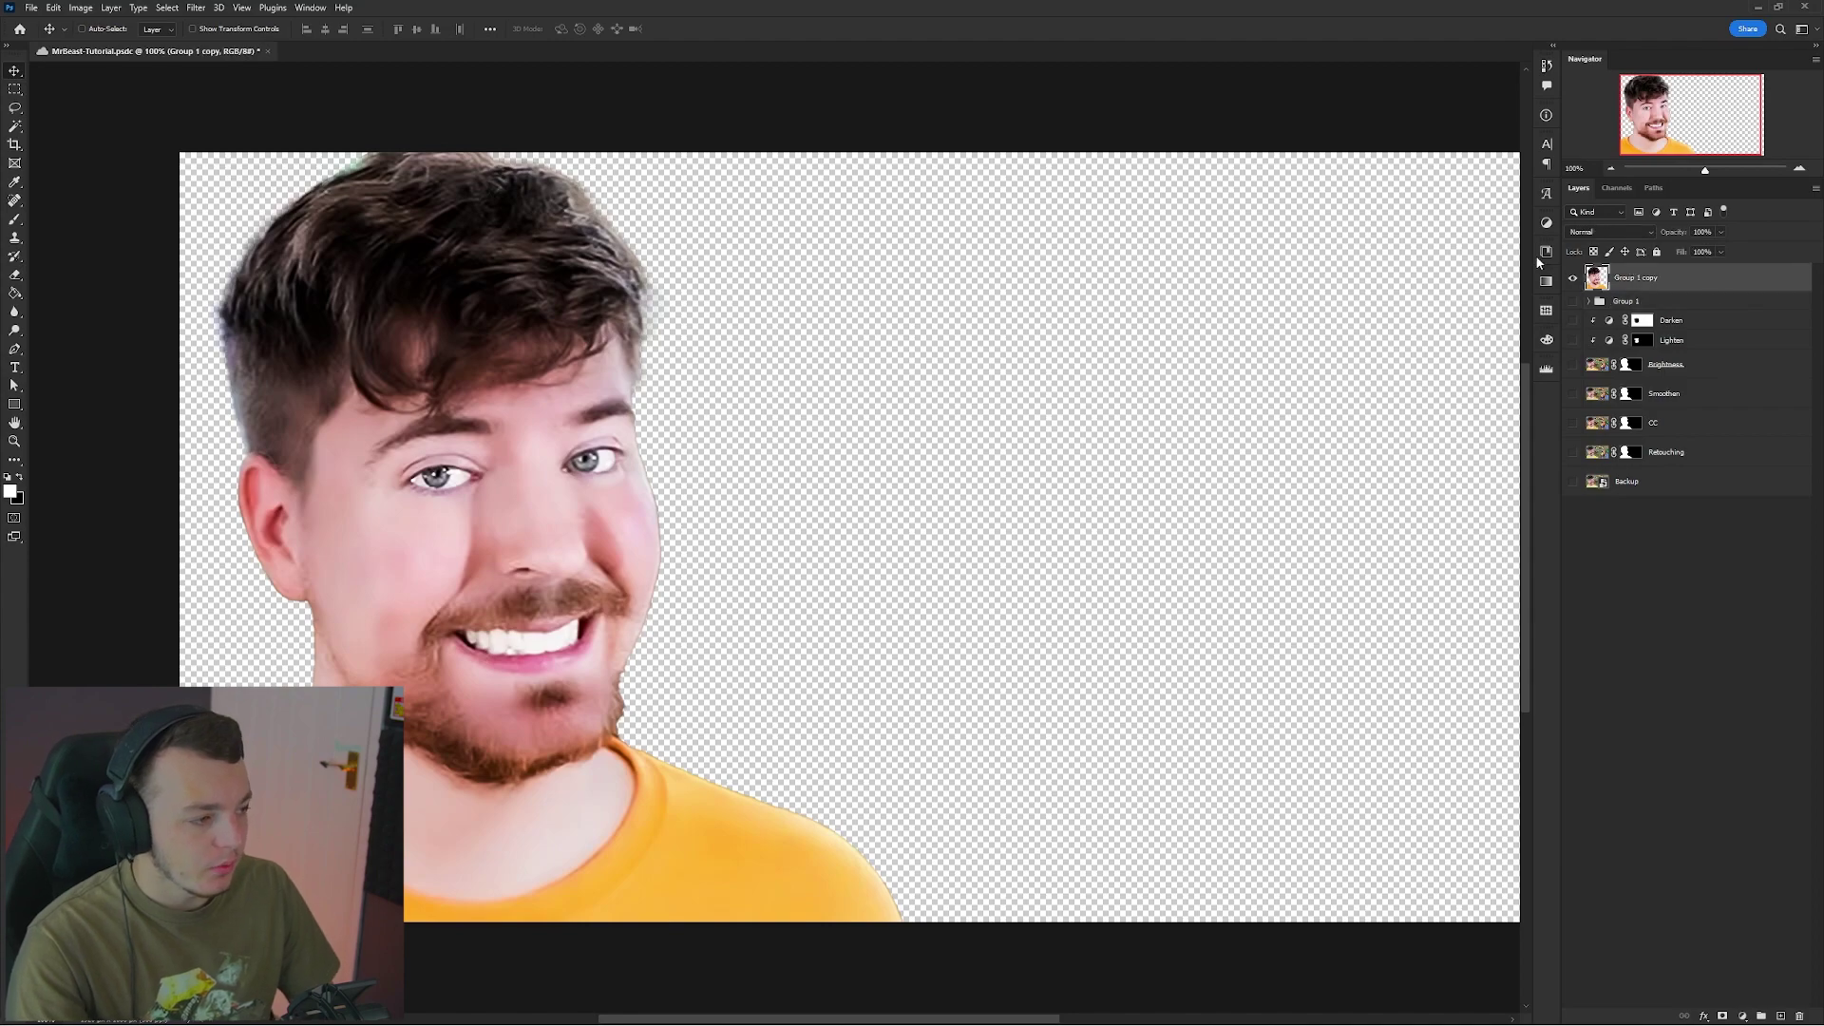
{"action": "left_click", "coordinate": [196, 7]}
{"action": "mouse_move", "coordinate": [233, 311]}
{"action": "left_click", "coordinate": [399, 326]}
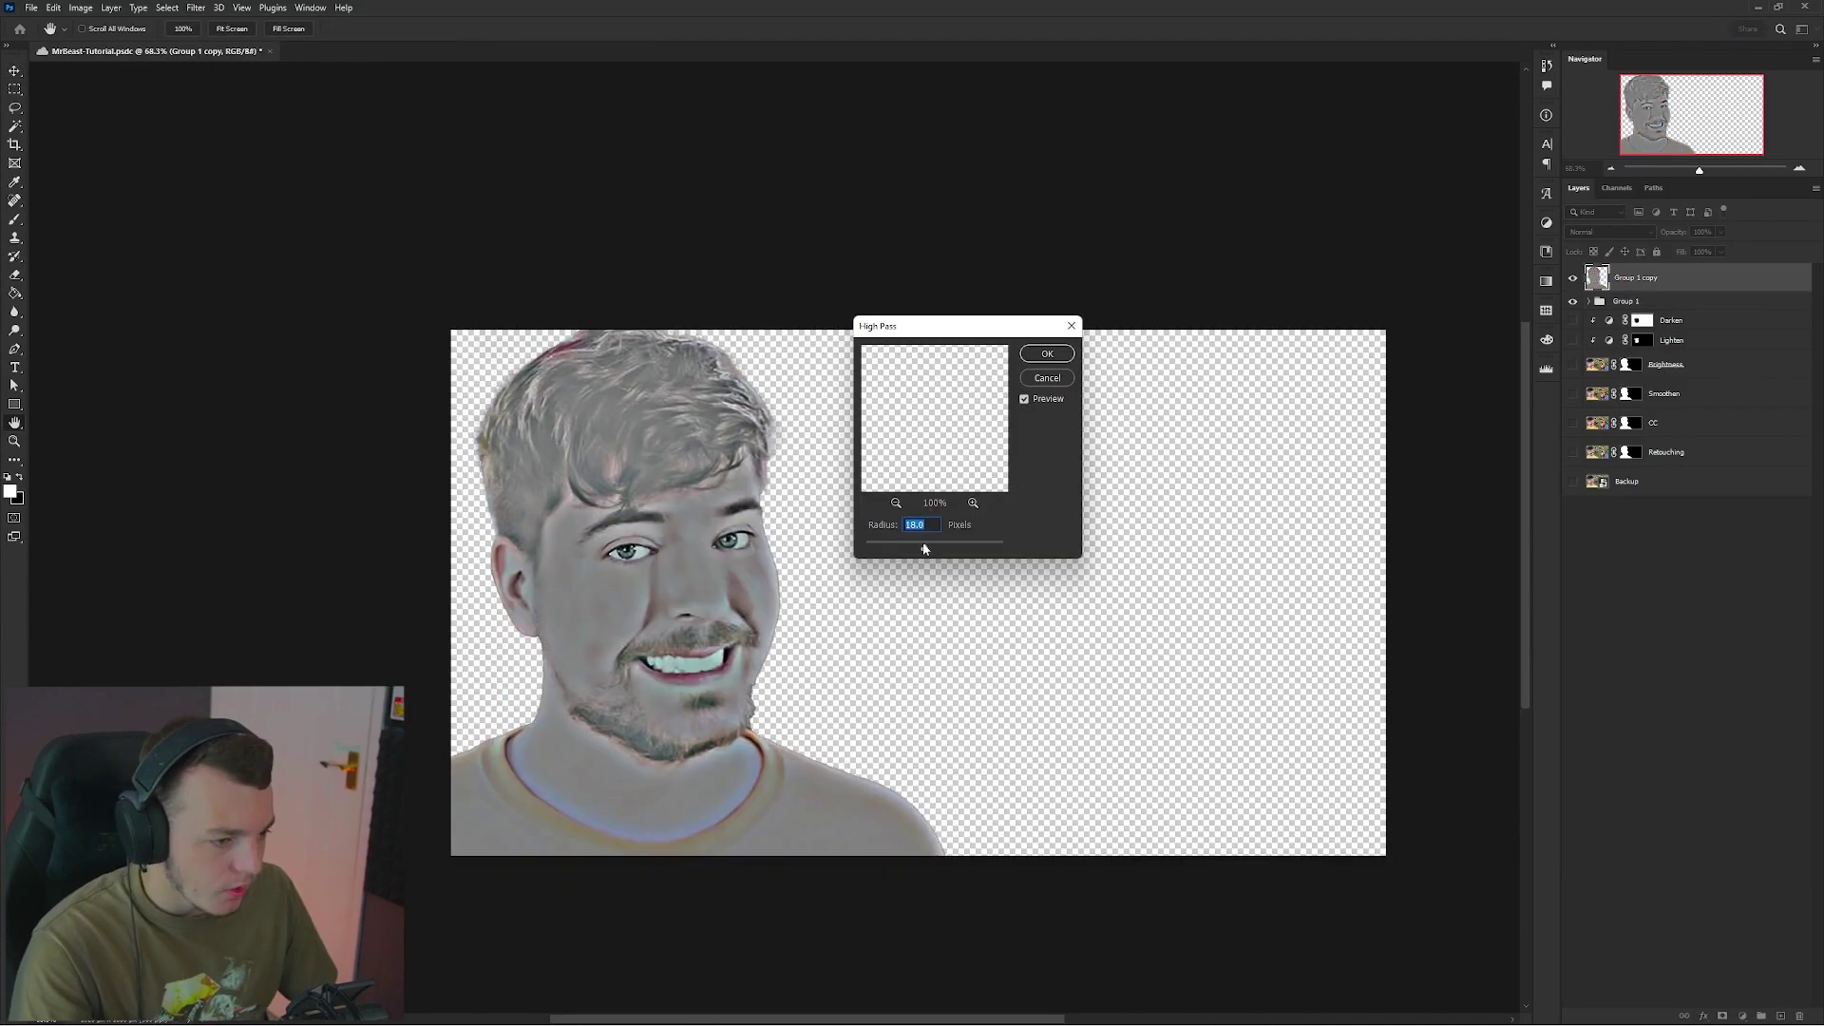
{"action": "left_click_drag", "start_coordinate": [925, 547], "coordinate": [928, 550]}
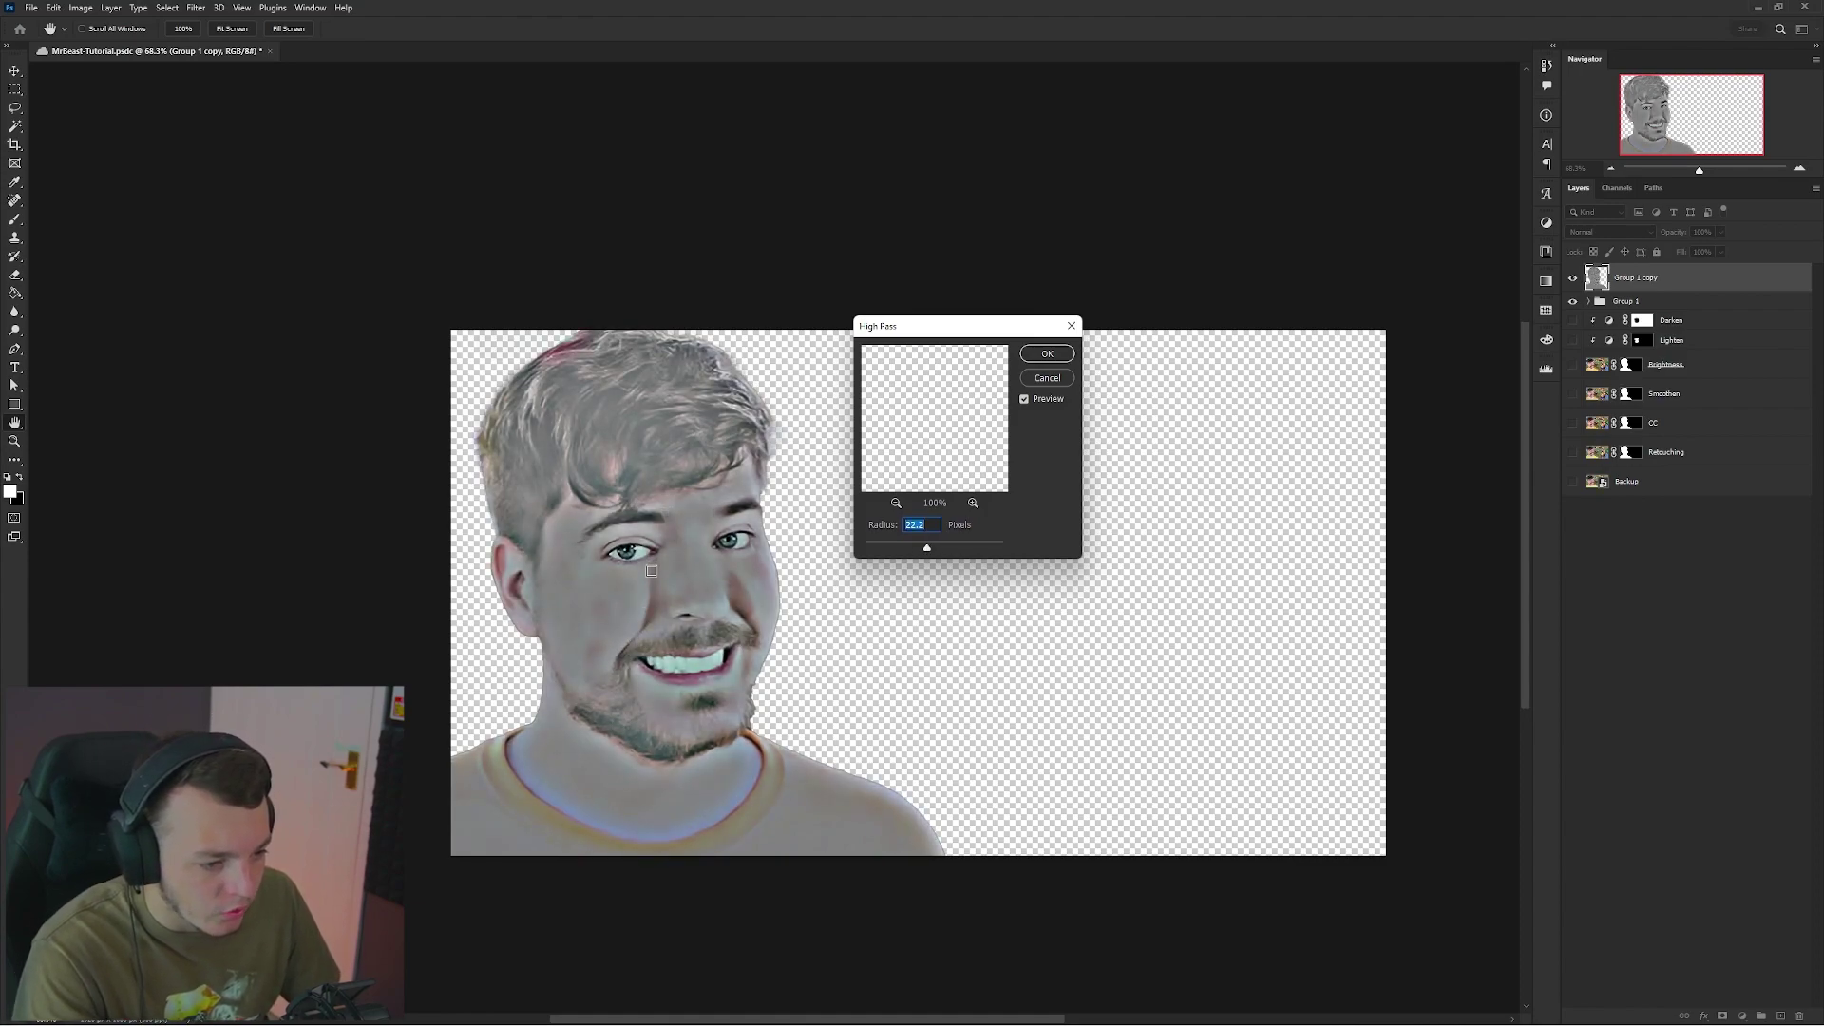
{"action": "left_click_drag", "start_coordinate": [928, 548], "coordinate": [897, 544]}
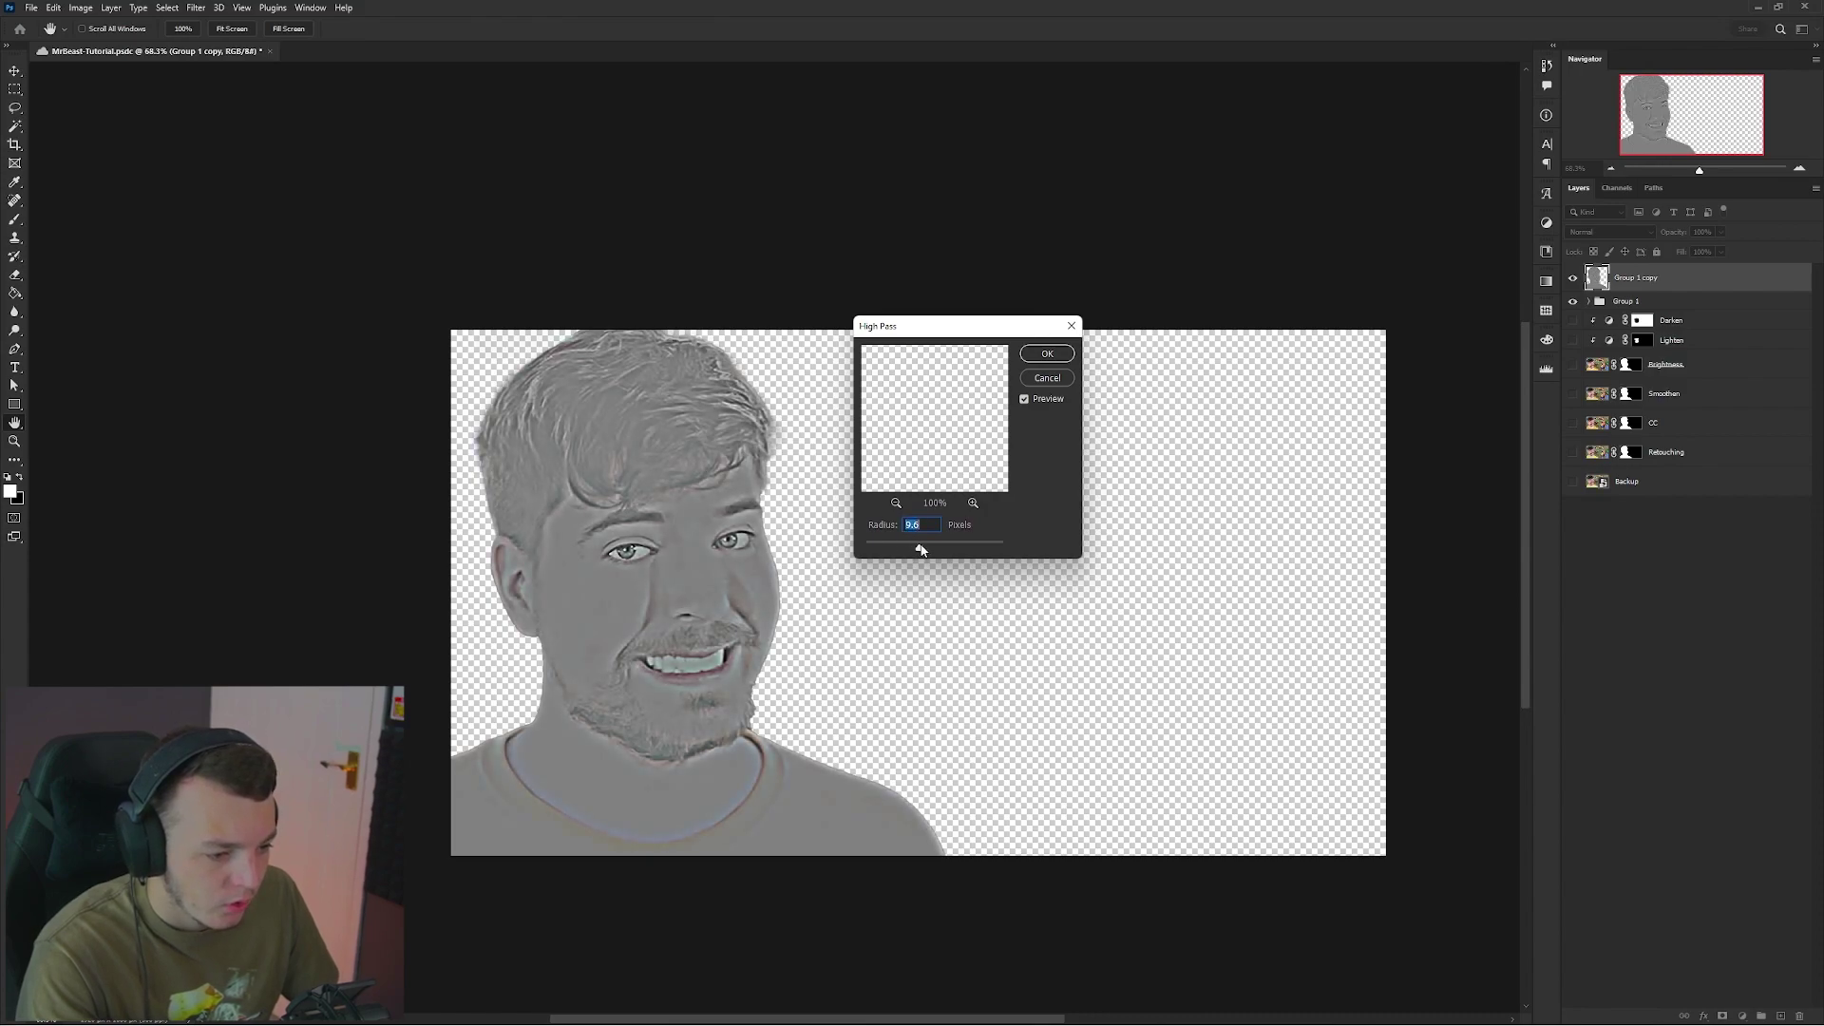
{"action": "left_click_drag", "start_coordinate": [926, 549], "coordinate": [933, 549]}
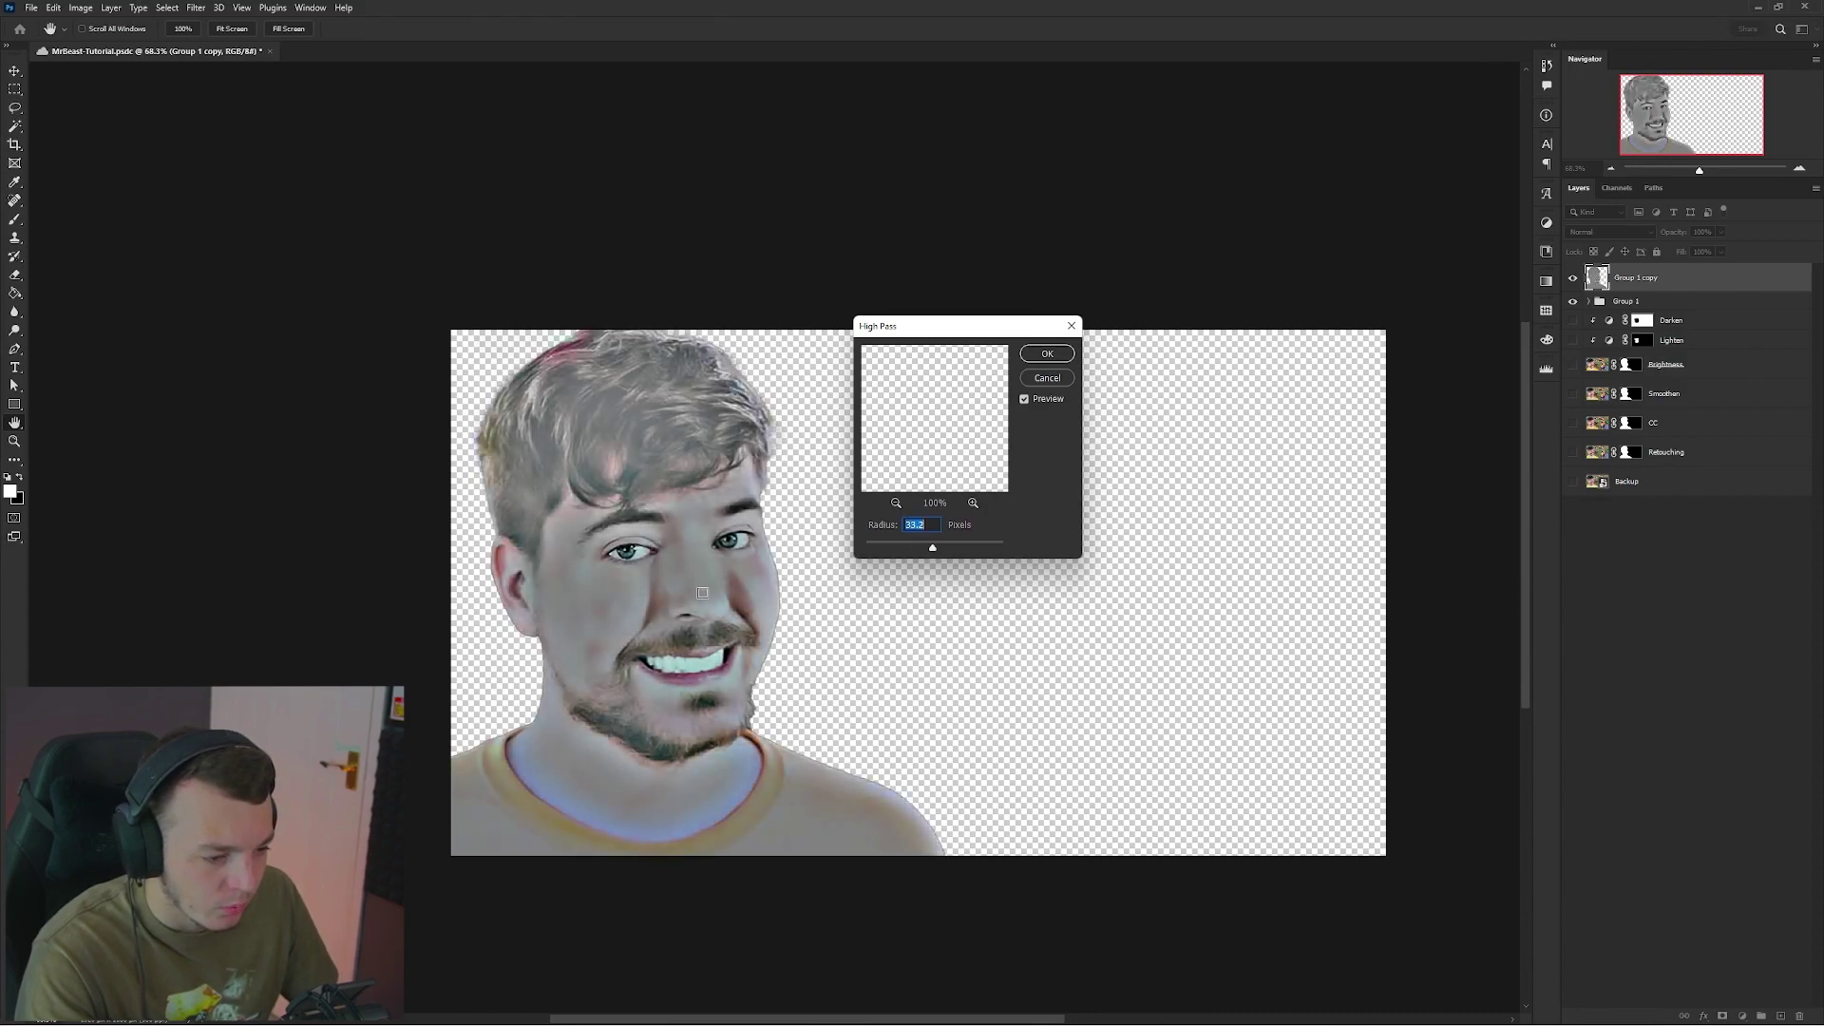
{"action": "left_click_drag", "start_coordinate": [937, 555], "coordinate": [928, 549]}
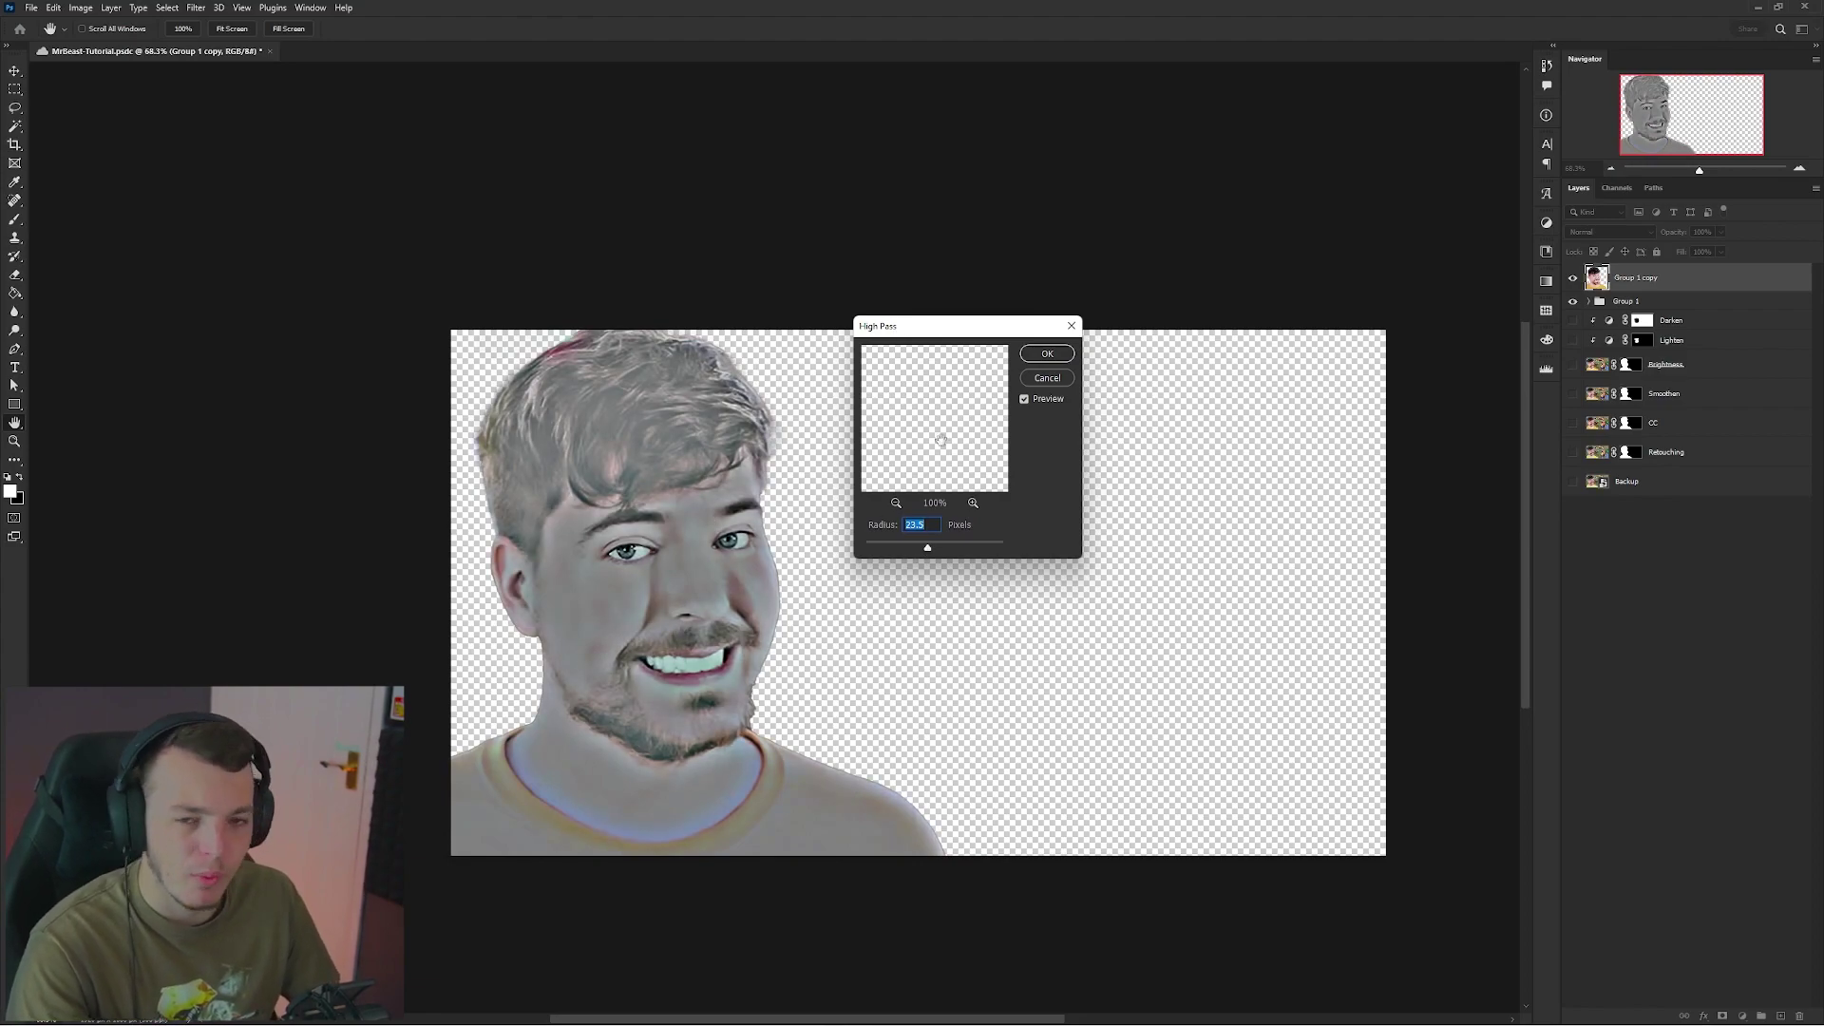
{"action": "left_click", "coordinate": [1055, 358]}
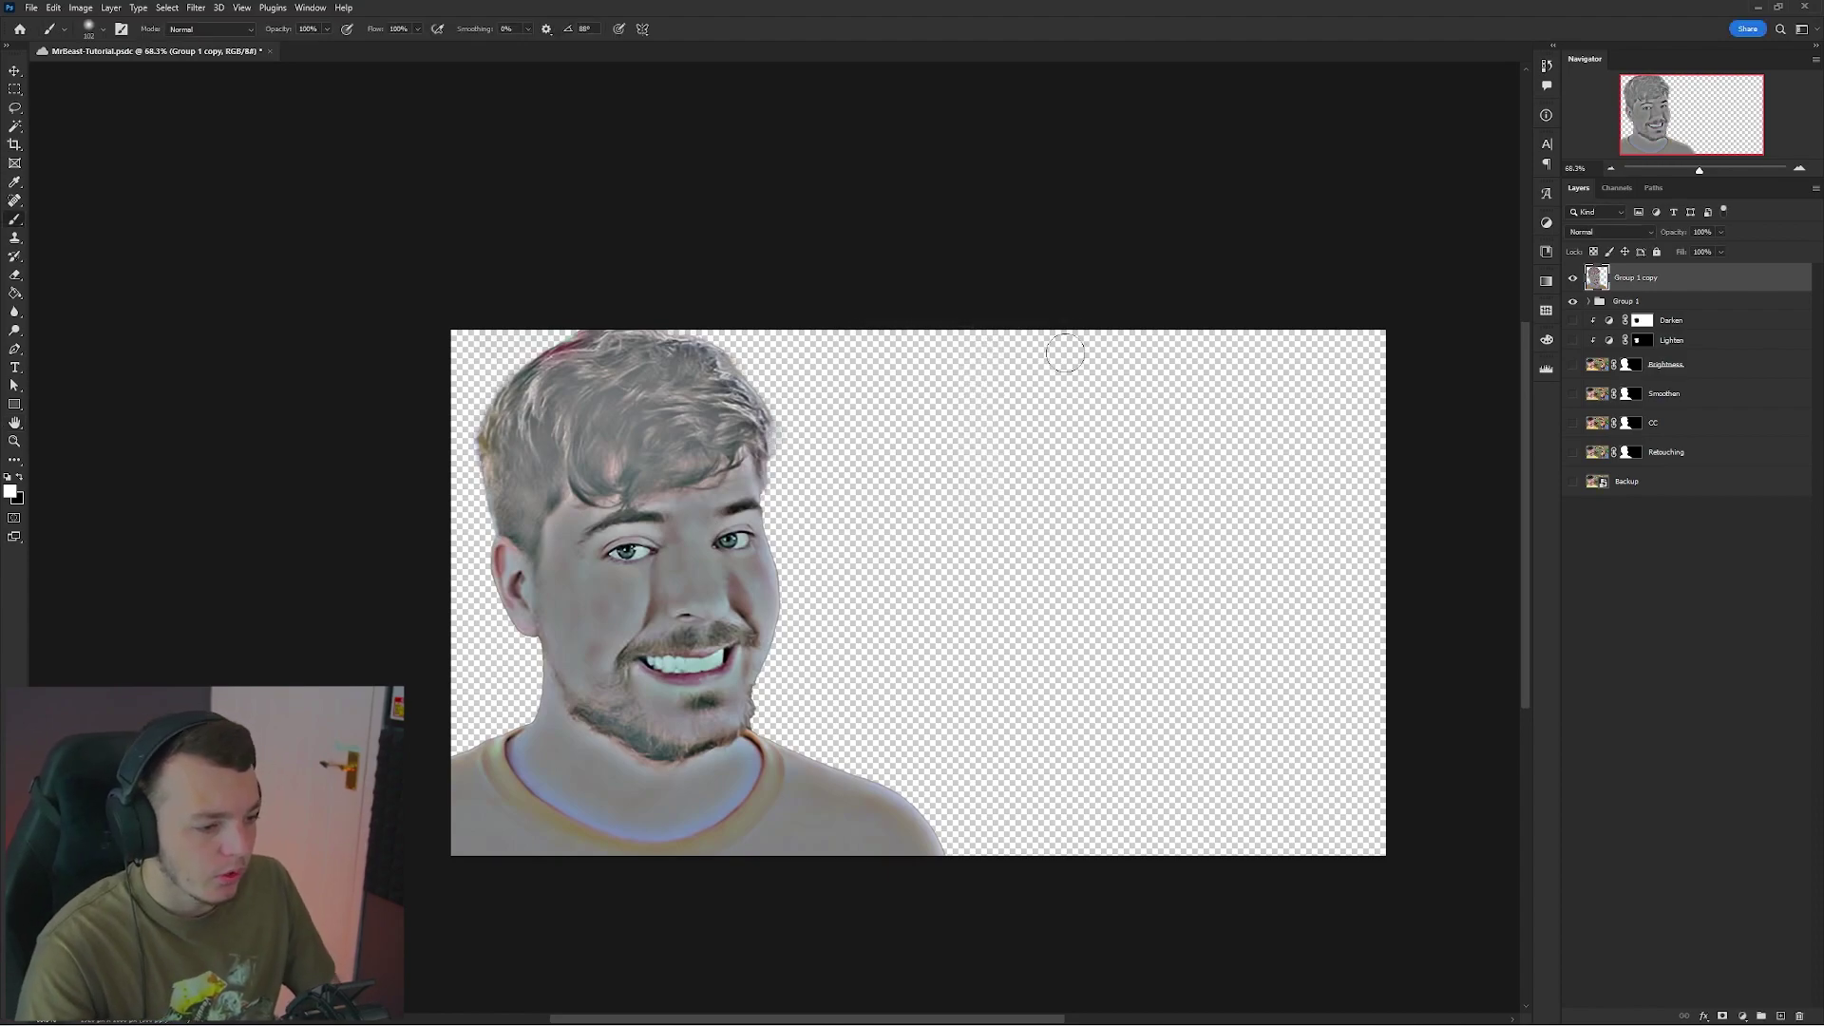
Set the High Pass layer's blend mode to Overlay and give it an inverted, fully black layer mask.
{"action": "left_click", "coordinate": [1609, 231]}
{"action": "left_click", "coordinate": [1634, 228]}
{"action": "left_click", "coordinate": [1619, 231]}
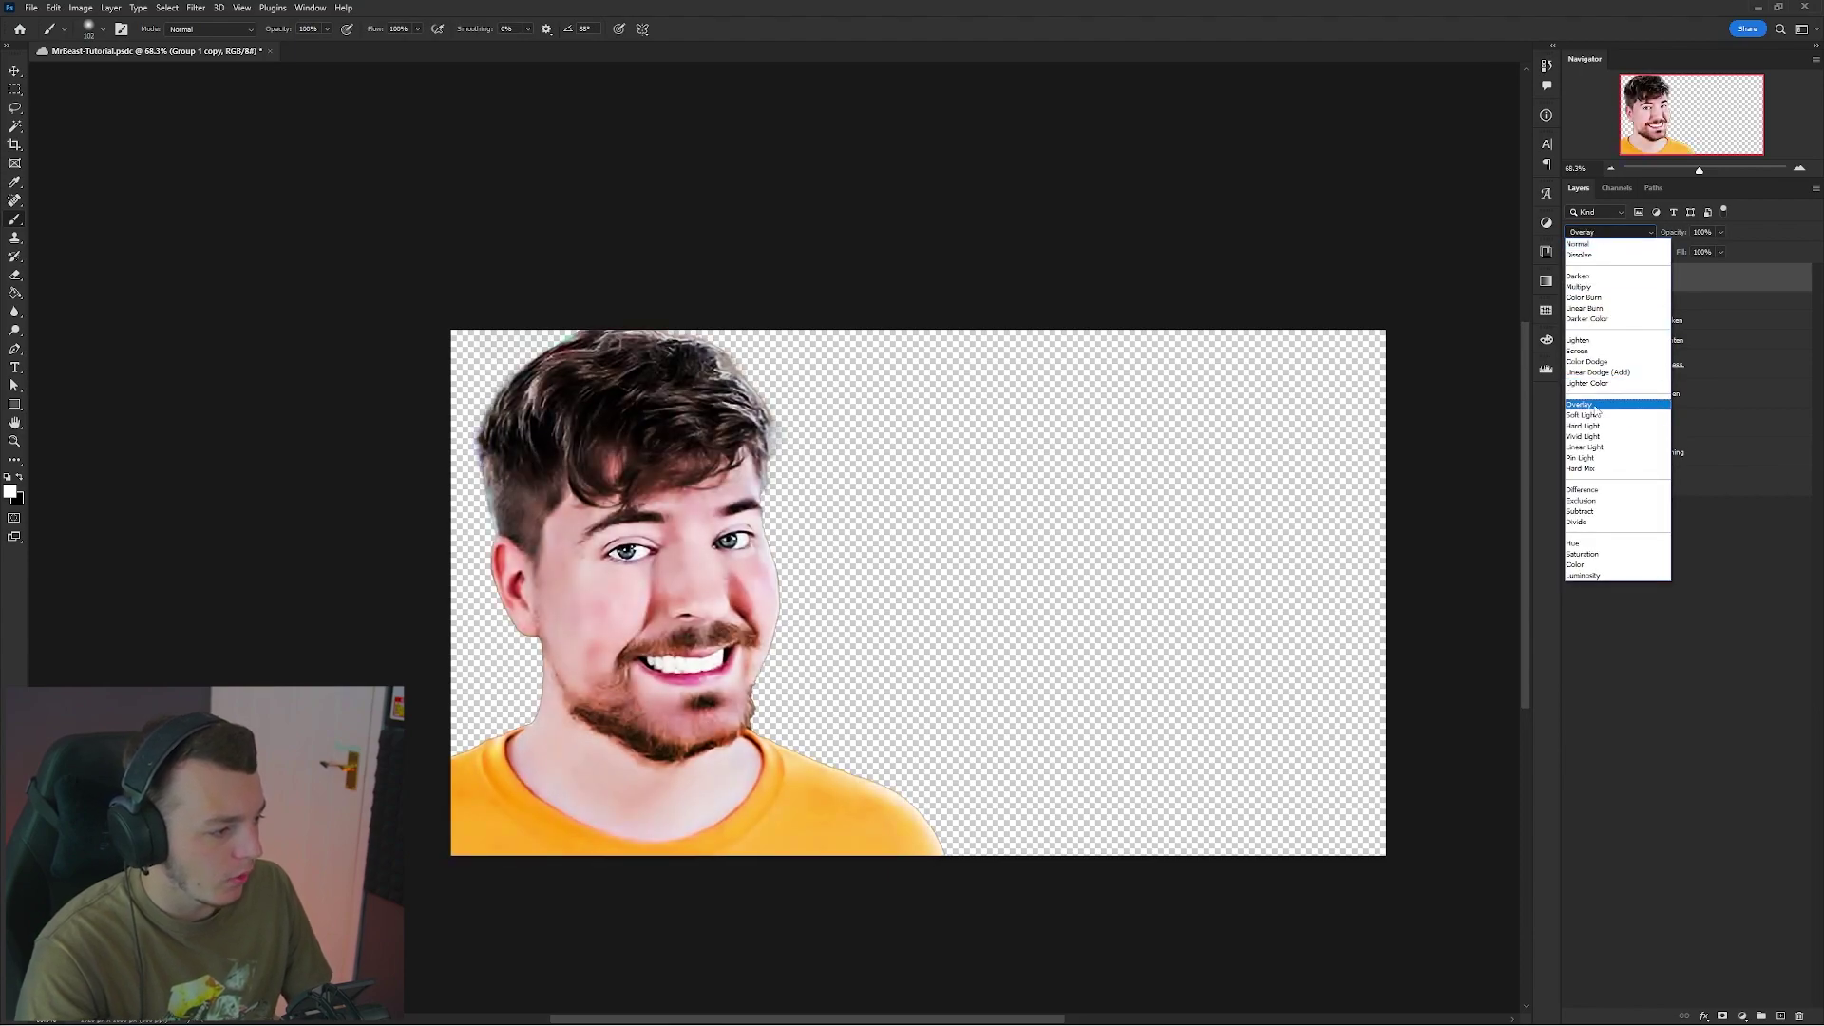
{"action": "left_click", "coordinate": [1595, 407]}
{"action": "left_click", "coordinate": [1722, 1015]}
{"action": "key", "text": "ctrl+i"}
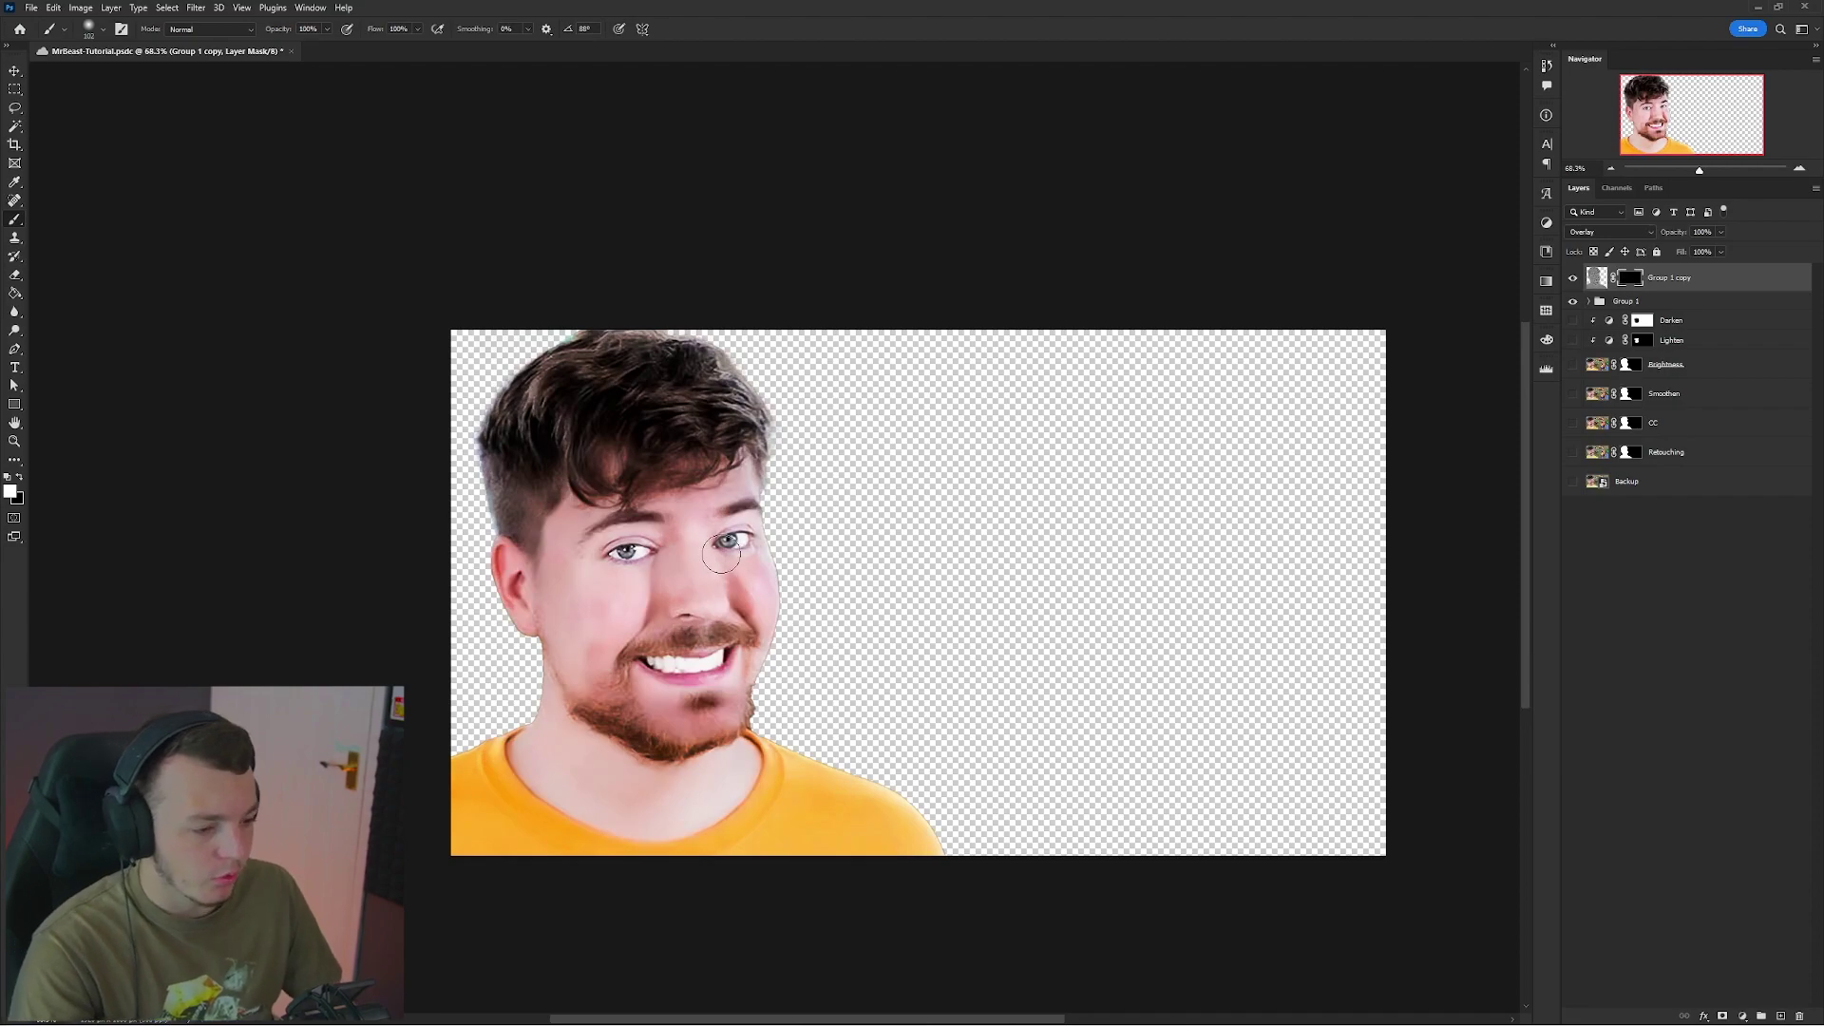
Paint white on the Overlay layer's mask with a soft brush, resized as needed, to reveal the sharpening over the facial features and hair.
{"action": "key", "text": "x"}
{"action": "scroll", "coordinate": [667, 547], "scroll_direction": "up", "scroll_amount": 5}
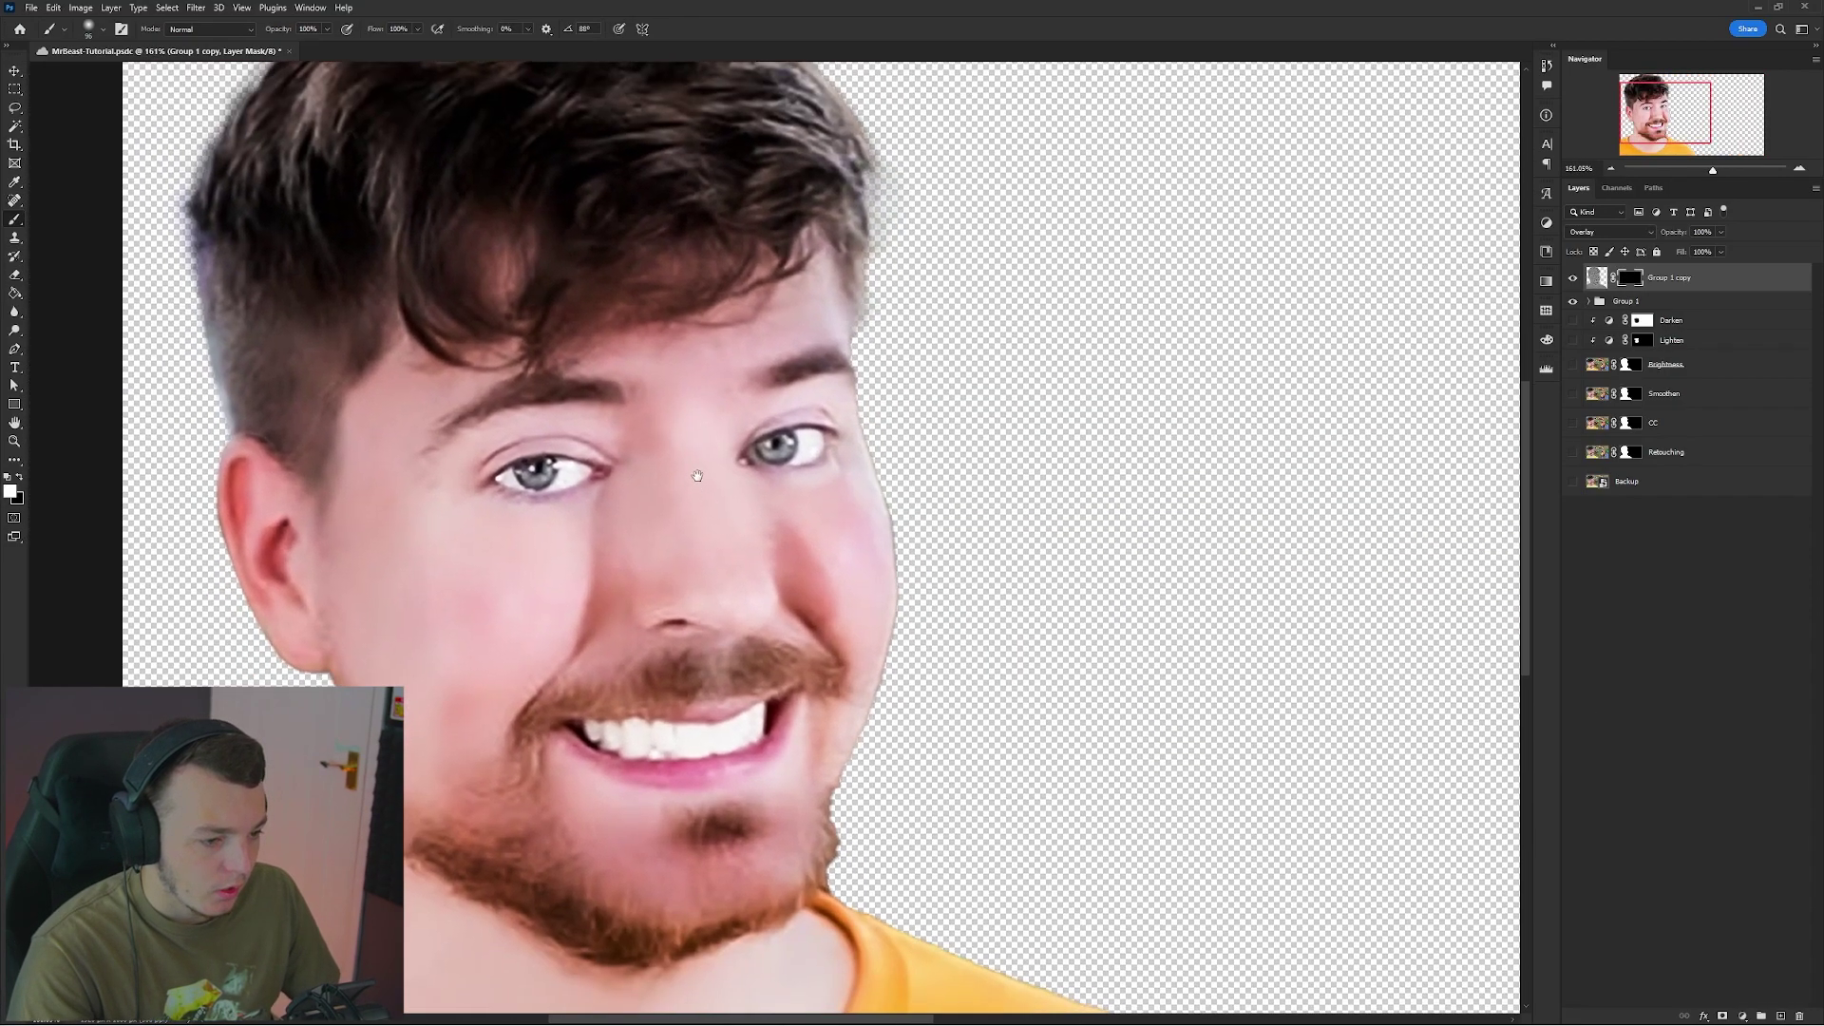
{"action": "left_click_drag", "start_coordinate": [697, 475], "coordinate": [717, 418]}
{"action": "right_click", "coordinate": [619, 489], "text": "alt"}
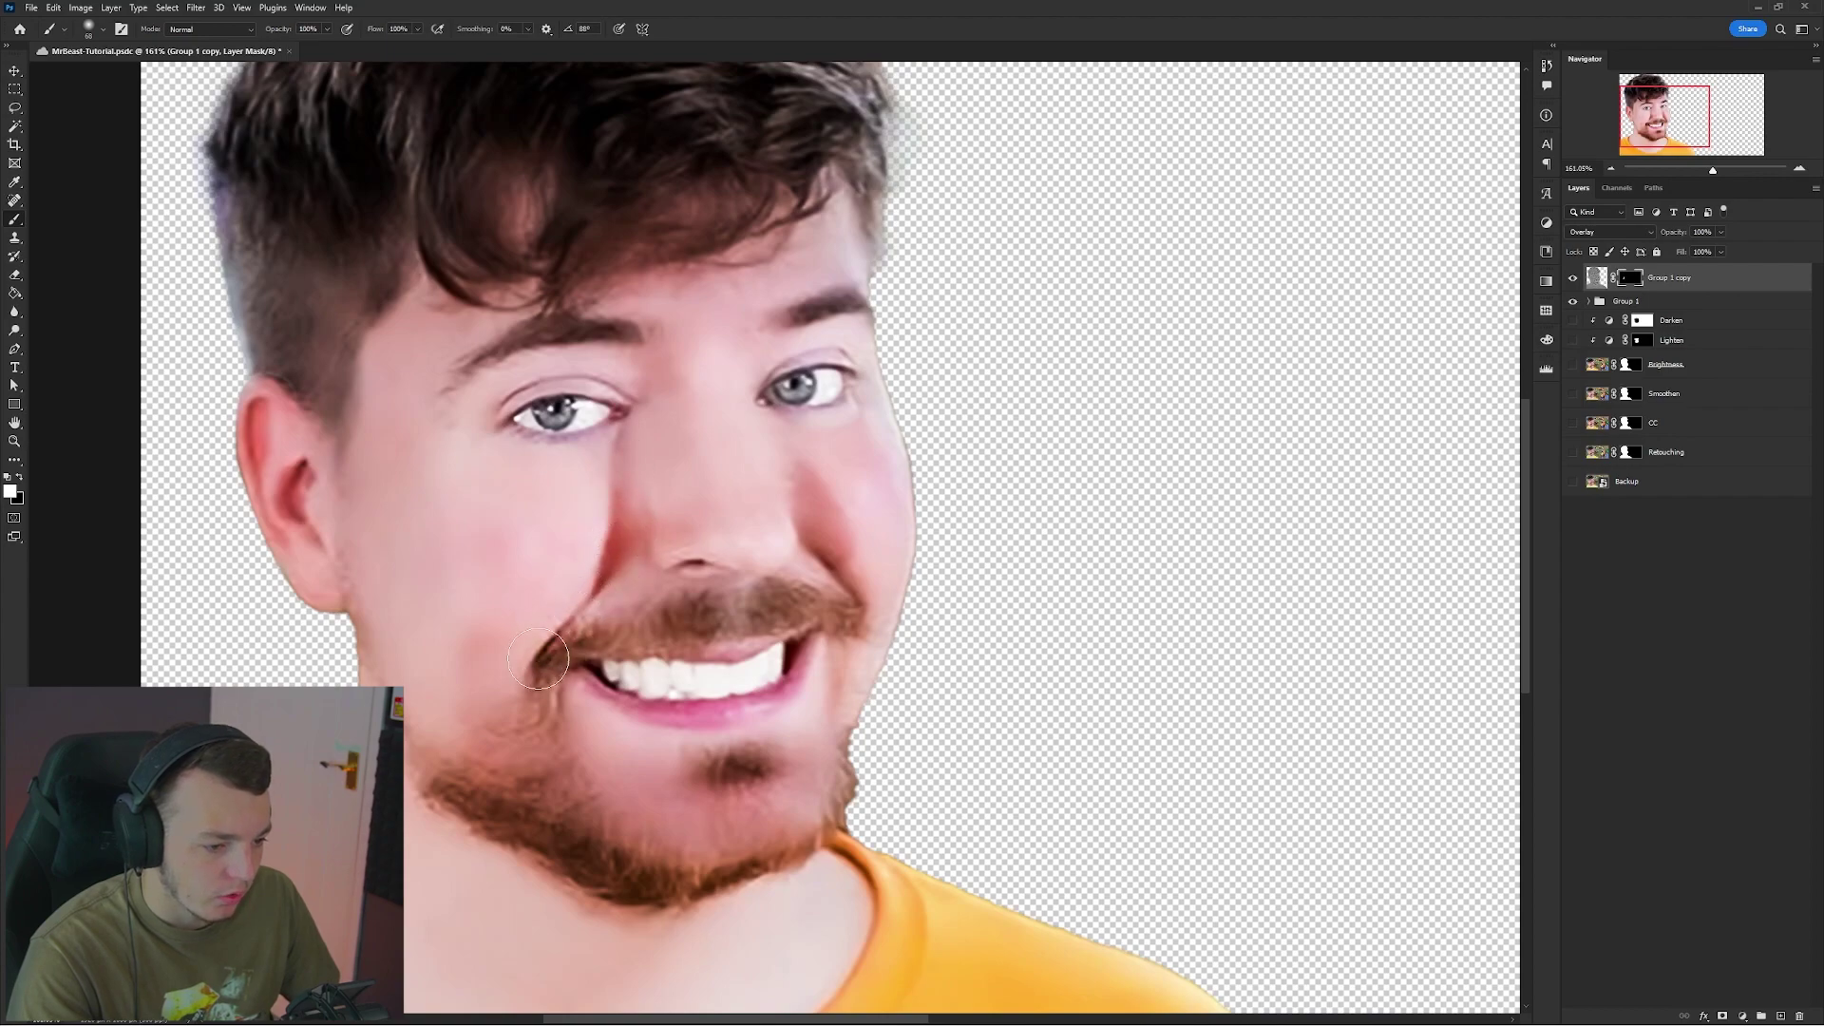
{"action": "key", "text": "ctrl+1"}
{"action": "scroll", "coordinate": [600, 637], "scroll_direction": "down", "scroll_amount": 2}
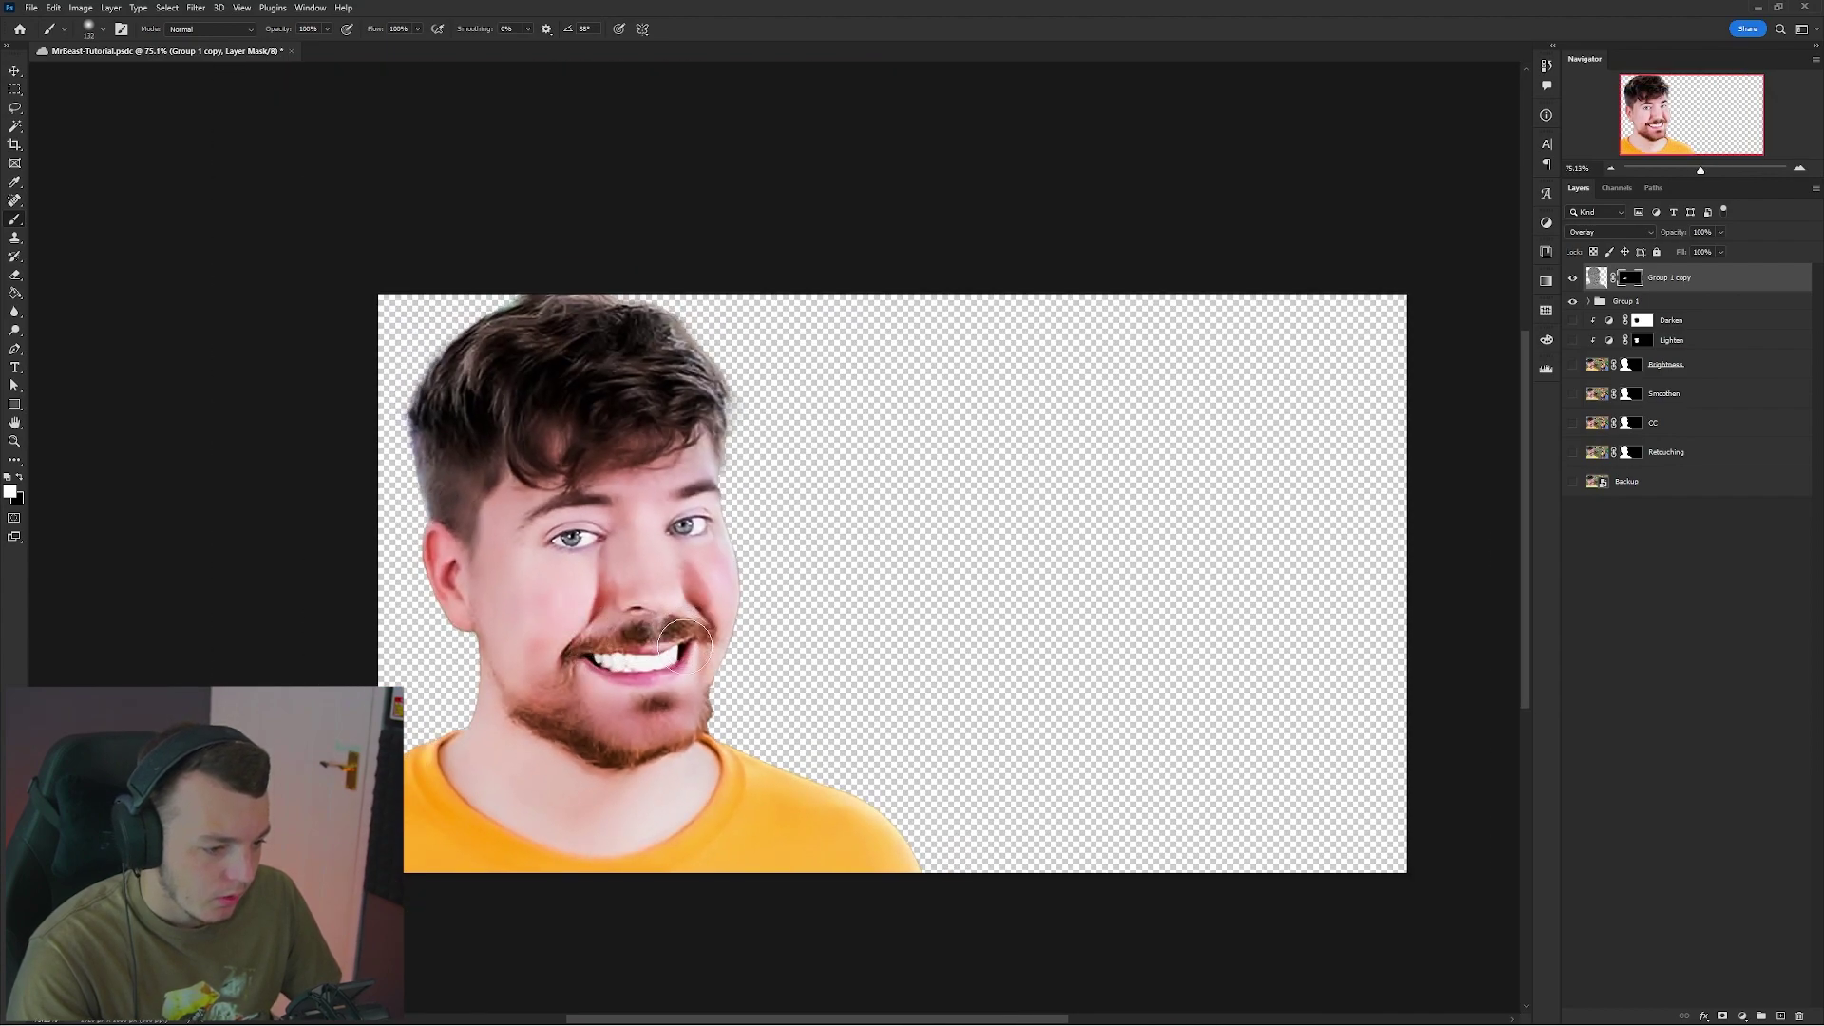
{"action": "scroll", "coordinate": [641, 665], "scroll_direction": "down", "scroll_amount": 4}
{"action": "scroll", "coordinate": [752, 586], "scroll_direction": "up", "scroll_amount": 8}
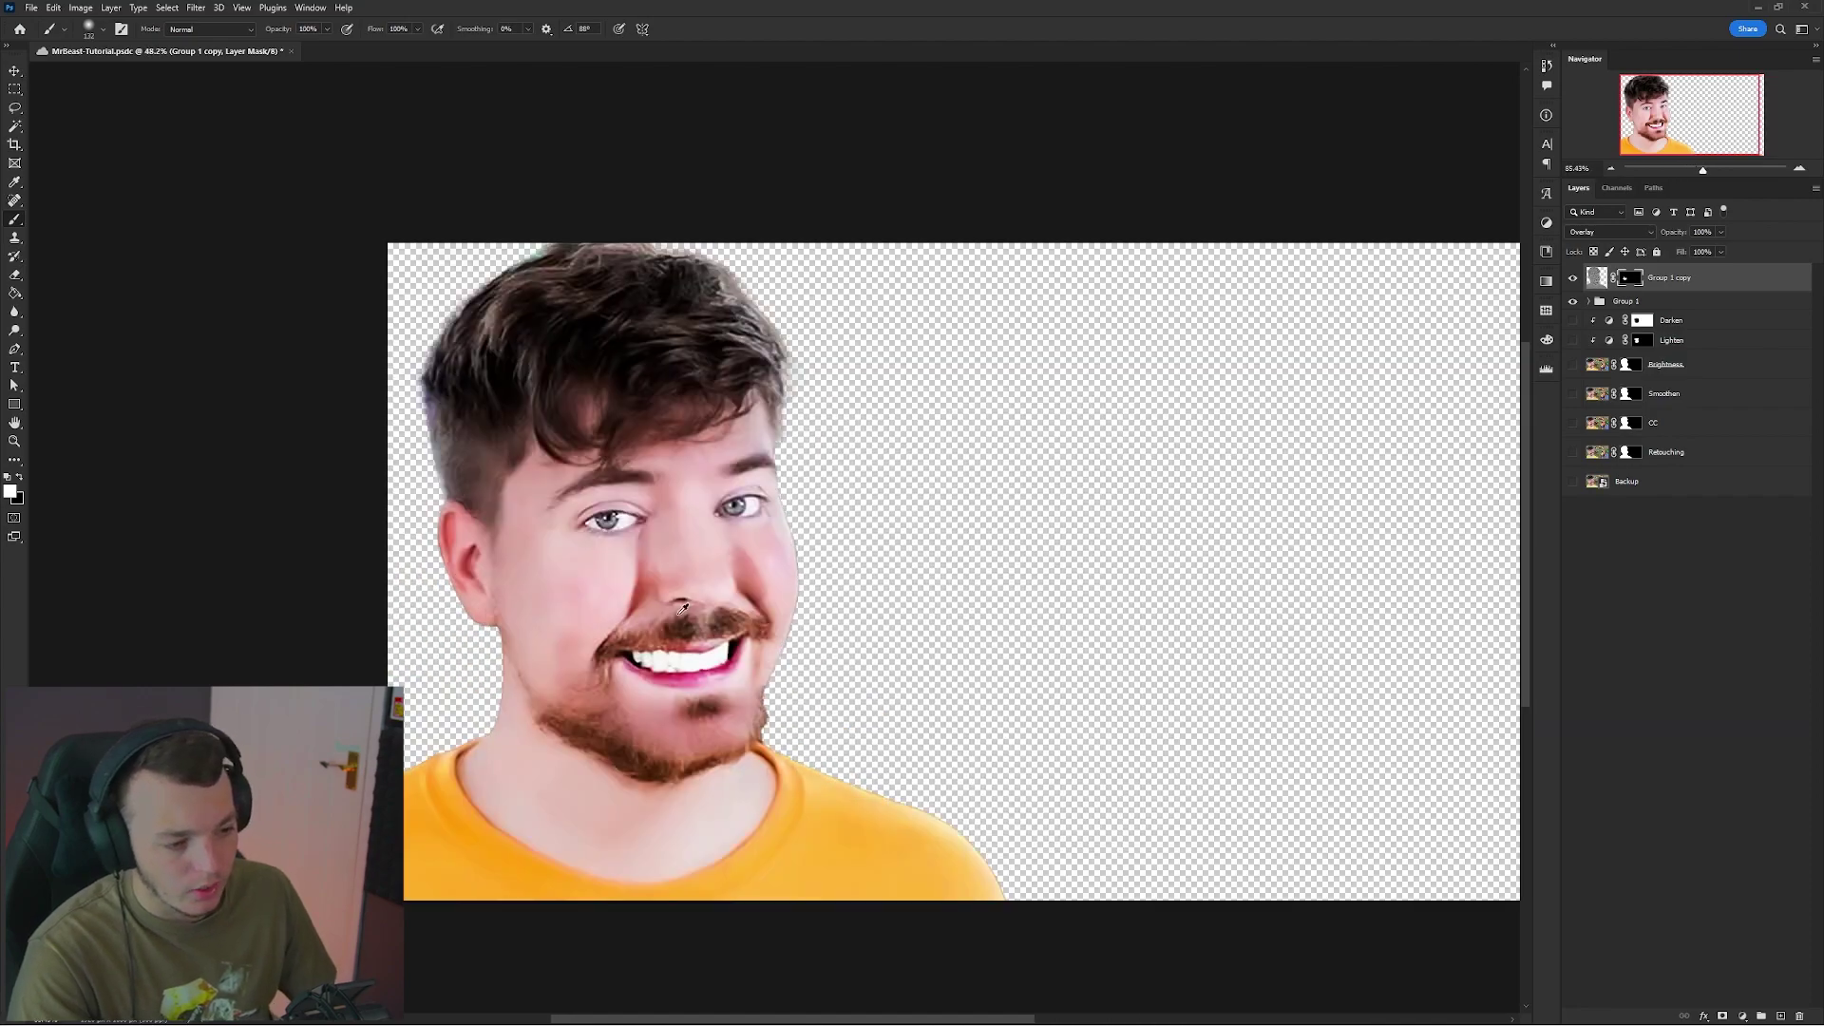
{"action": "scroll", "coordinate": [760, 594], "scroll_direction": "down", "scroll_amount": 2}
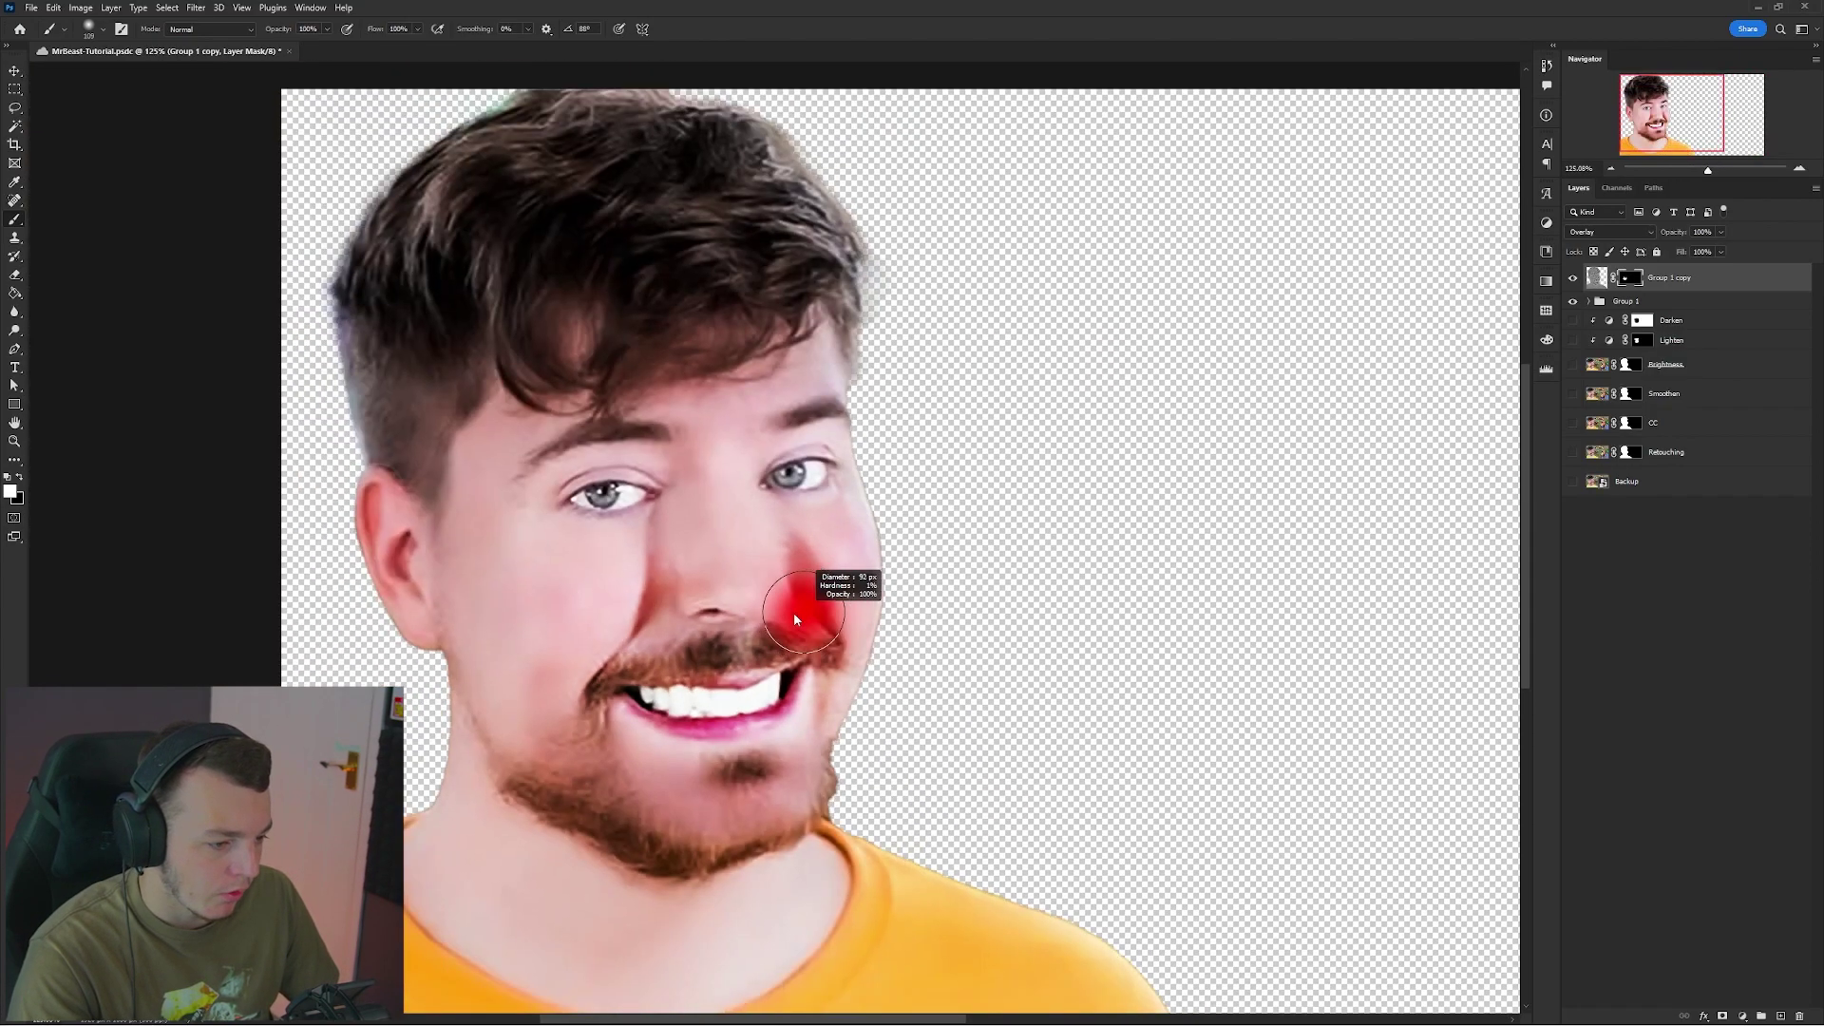
{"action": "scroll", "coordinate": [744, 603], "scroll_direction": "down", "scroll_amount": 4}
{"action": "scroll", "coordinate": [855, 532], "scroll_direction": "up", "scroll_amount": 3}
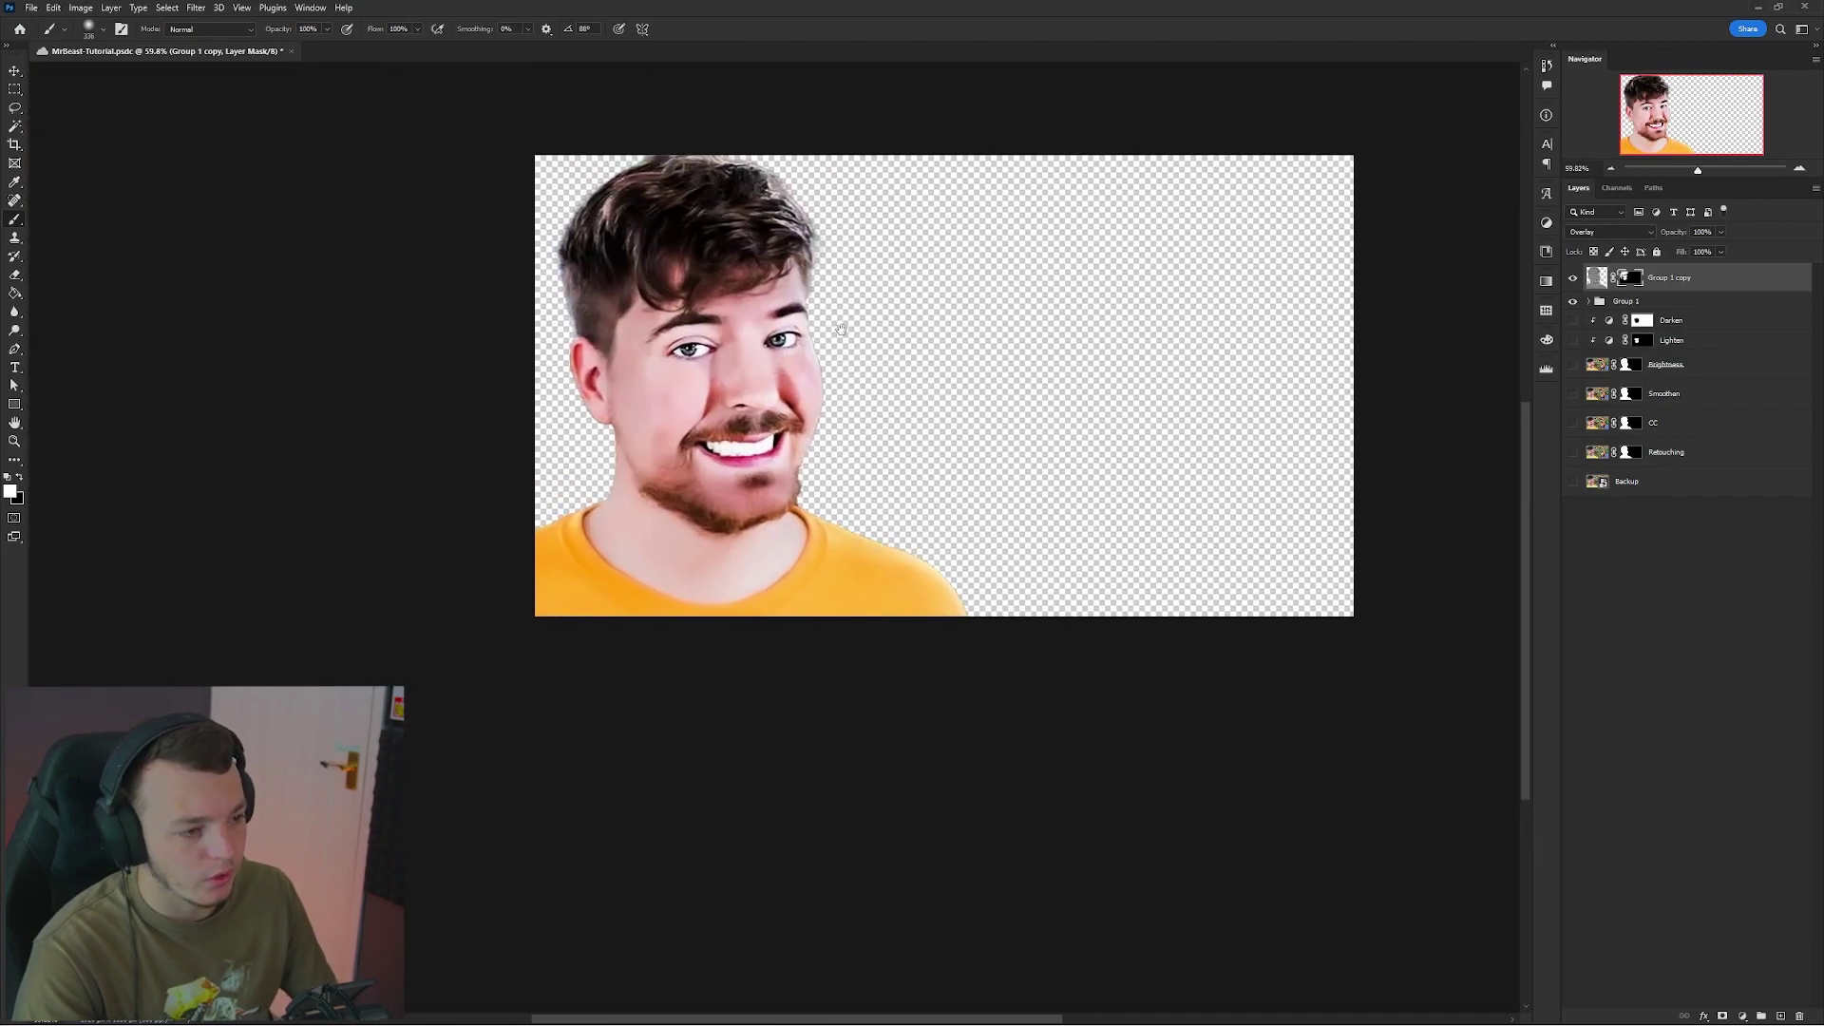
{"action": "scroll", "coordinate": [906, 497], "scroll_direction": "down", "scroll_amount": 3}
{"action": "scroll", "coordinate": [948, 445], "scroll_direction": "up", "scroll_amount": 3}
Lower the opacity of the Overlay High Pass layer to 60%.
{"action": "left_click", "coordinate": [1676, 287]}
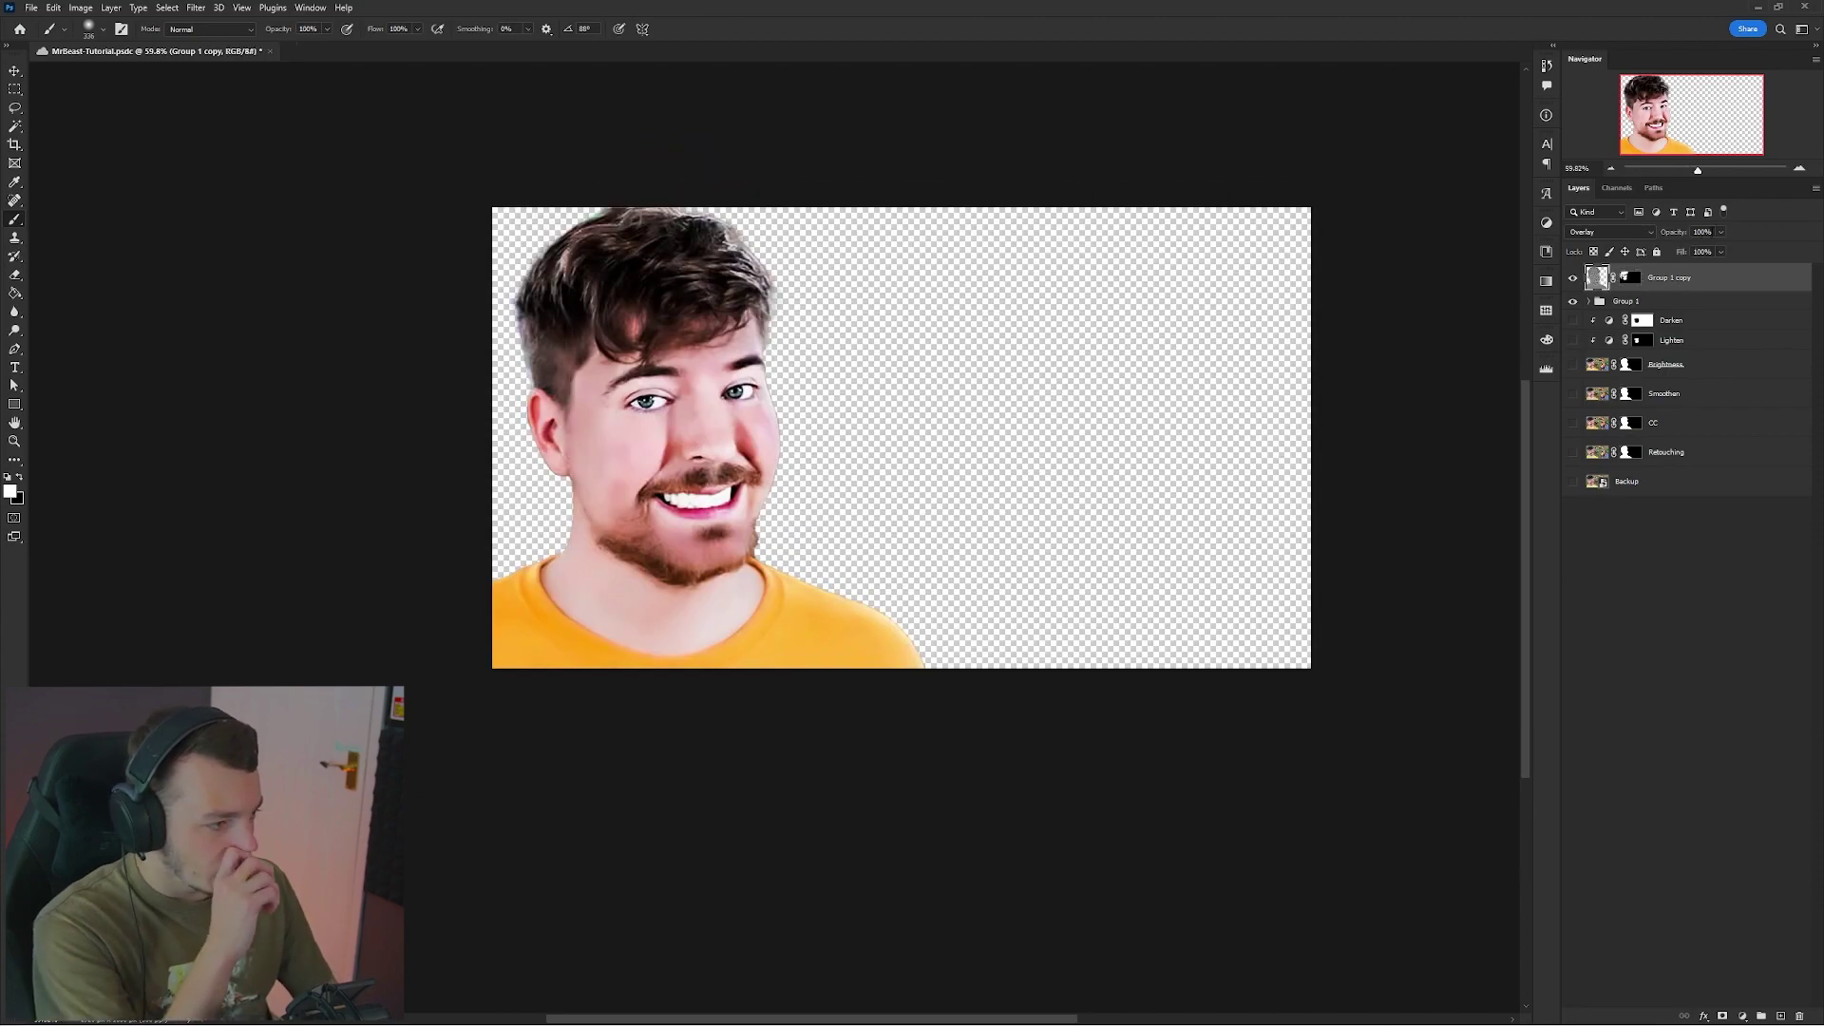
{"action": "left_click", "coordinate": [1721, 233]}
{"action": "mouse_move", "coordinate": [1690, 251]}
{"action": "left_mouse_down"}
{"action": "mouse_move", "coordinate": [1663, 251]}
{"action": "mouse_move", "coordinate": [1692, 251]}
{"action": "left_mouse_up"}
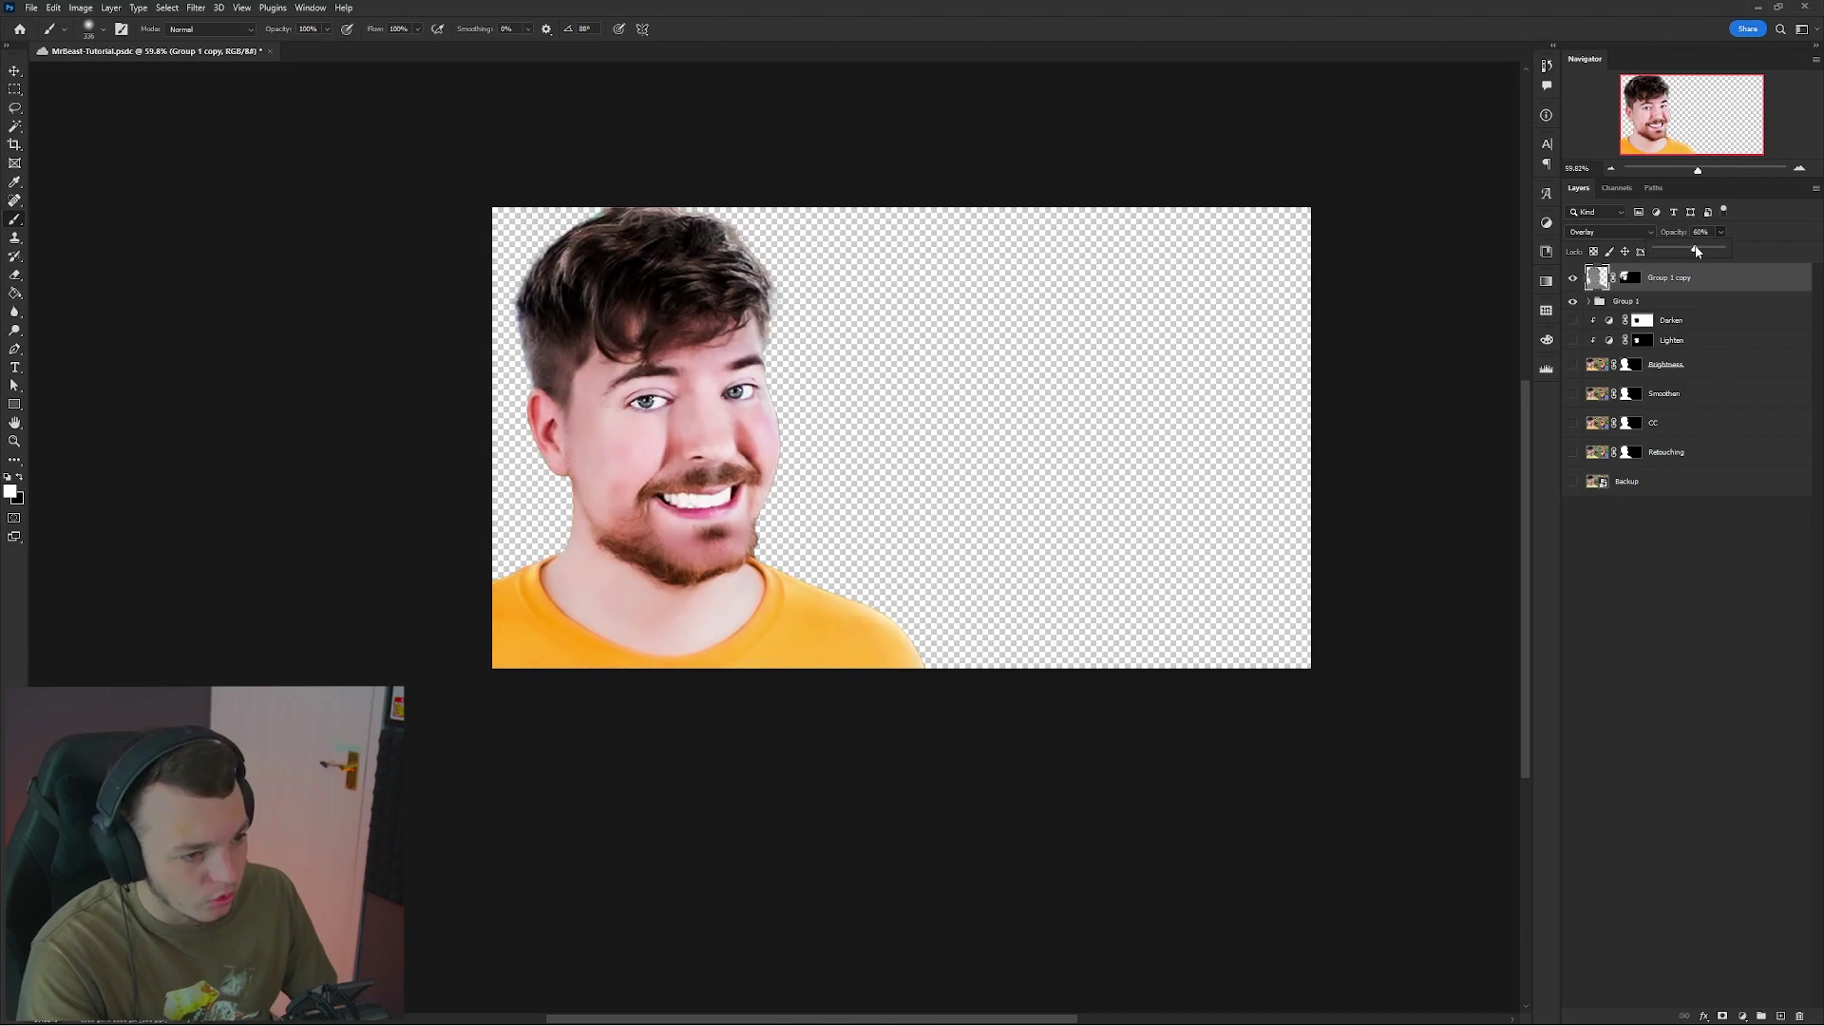
{"action": "left_click", "coordinate": [1774, 239]}
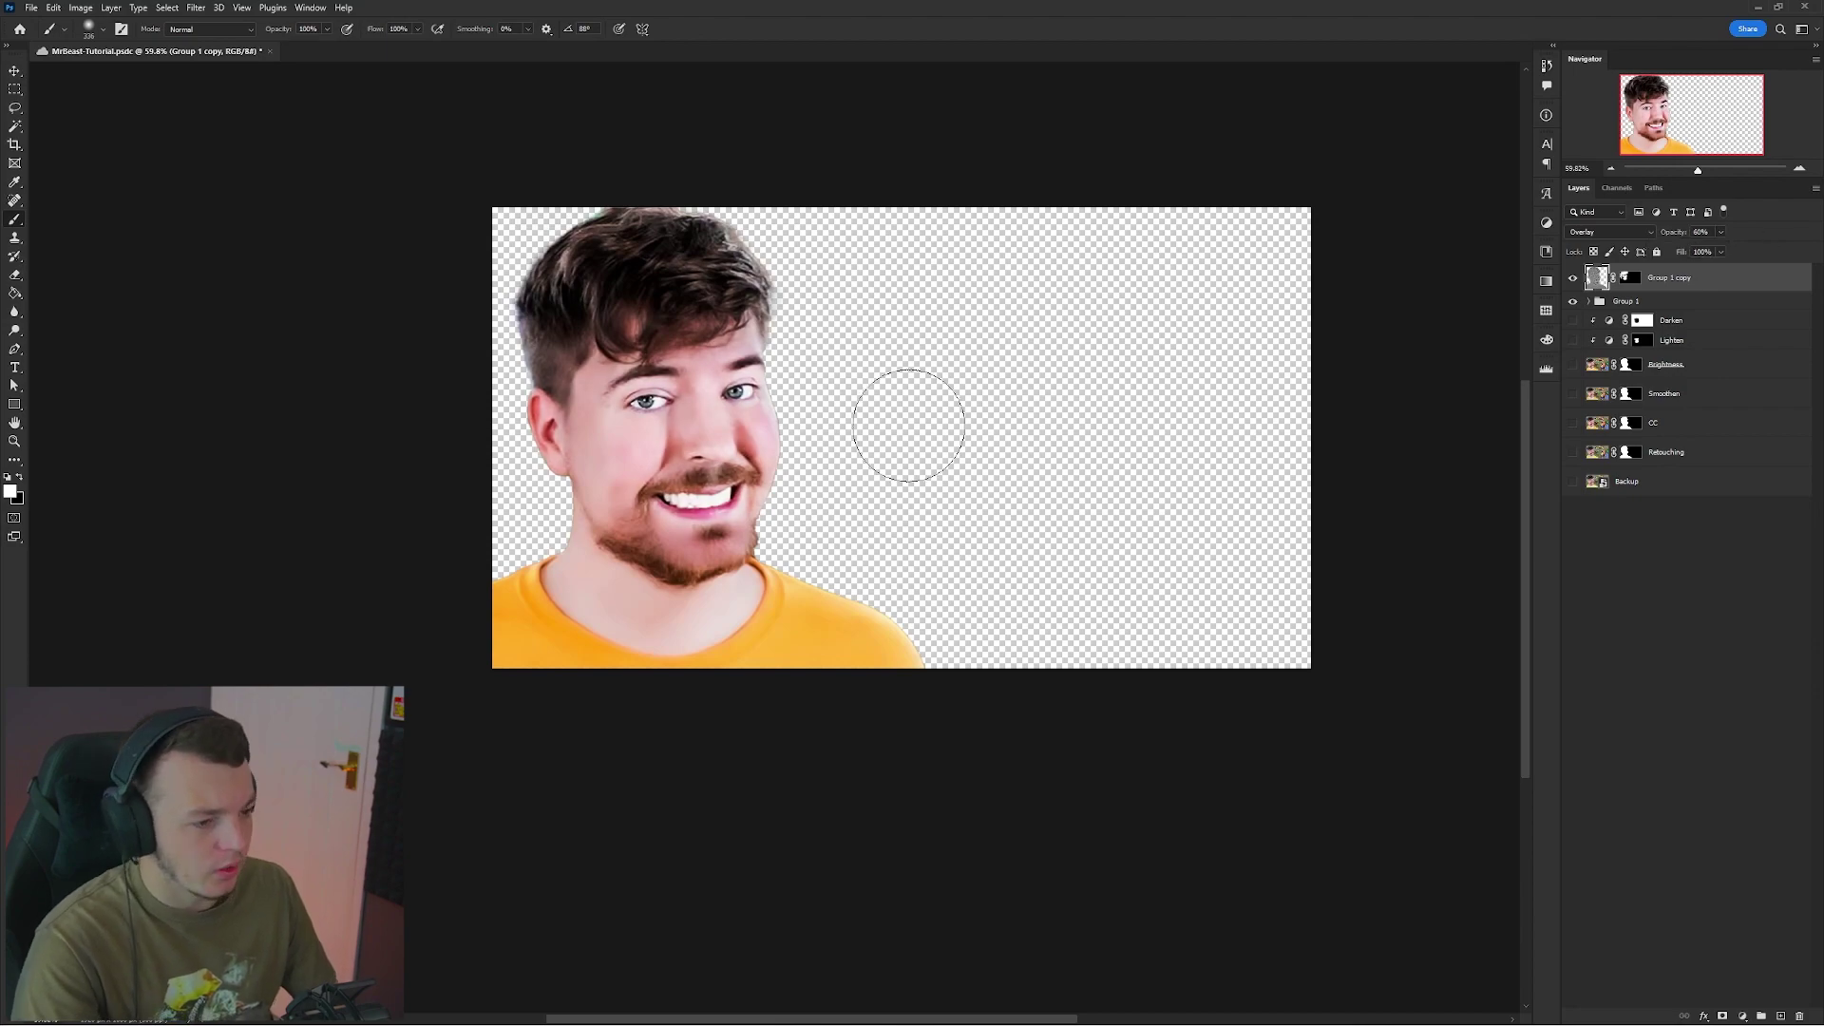
Compare the finished portrait with the original Backup image by repeatedly toggling the top portrait group's visibility, leaving the group shown.
{"action": "scroll", "coordinate": [876, 428], "scroll_direction": "down", "scroll_amount": 7}
{"action": "scroll", "coordinate": [833, 432], "scroll_direction": "up", "scroll_amount": 3}
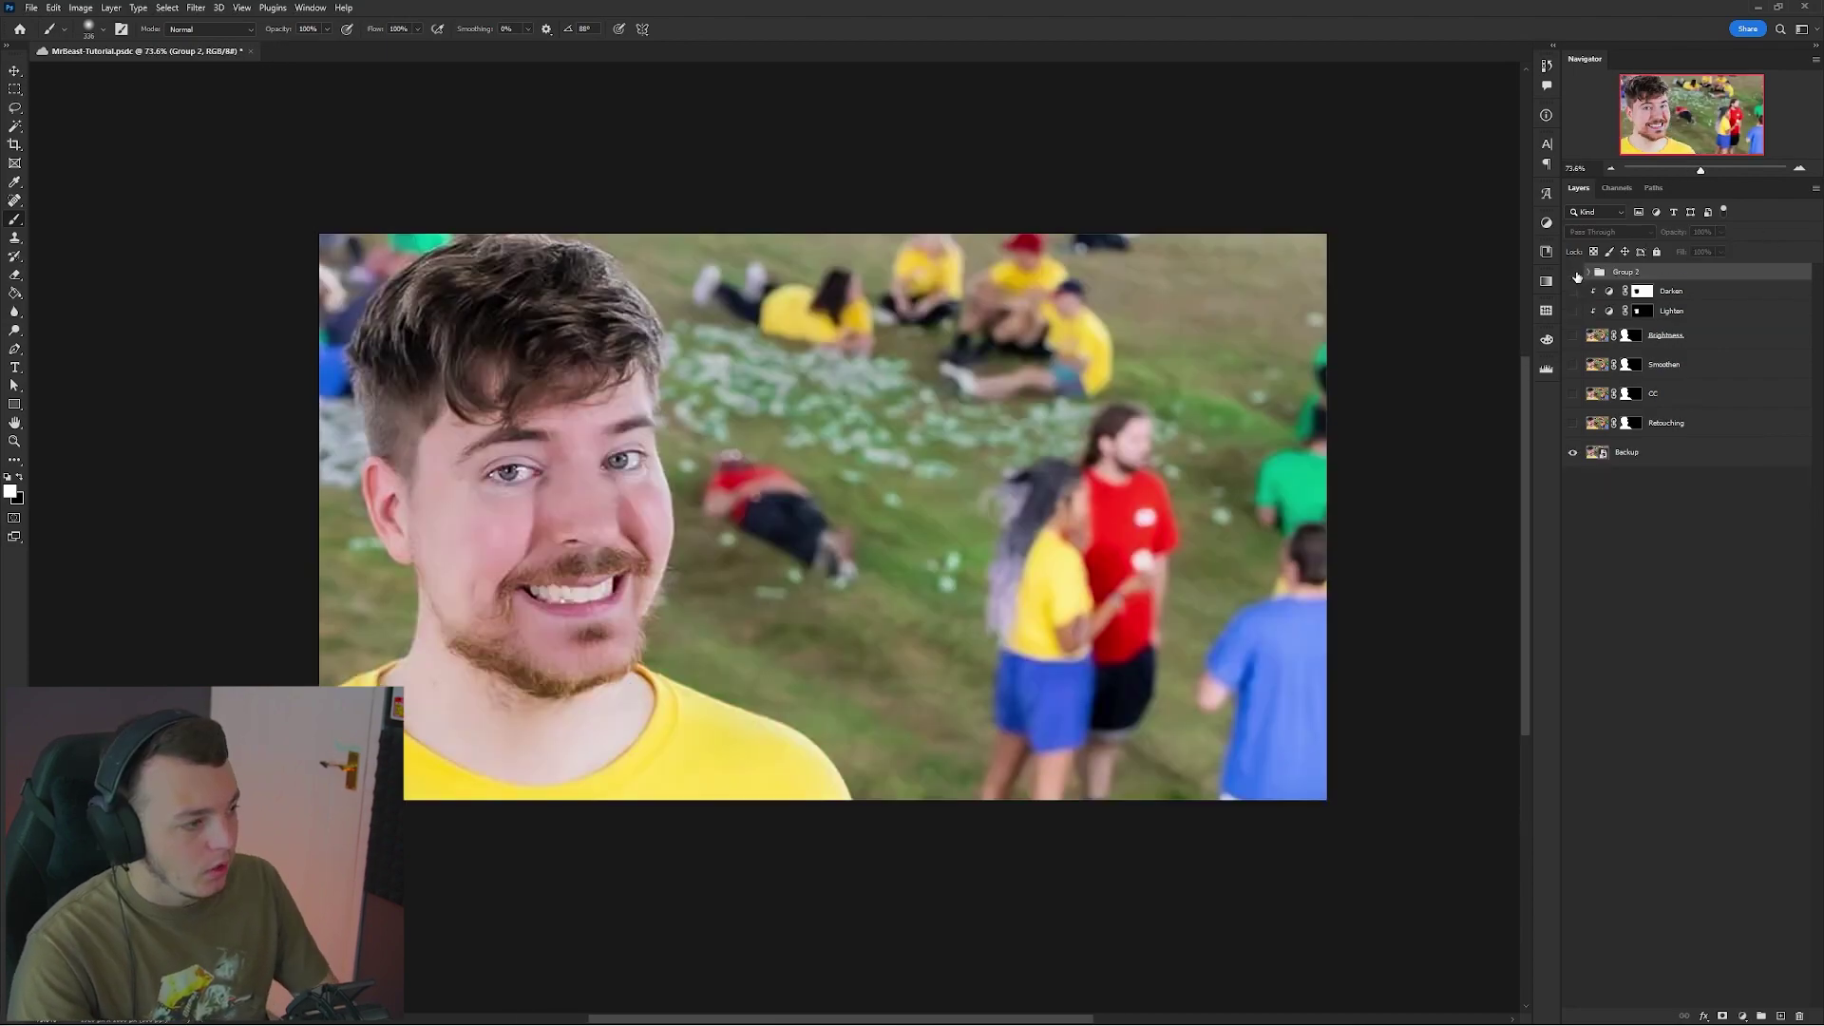
{"action": "left_click", "coordinate": [1574, 273]}
{"action": "left_click", "coordinate": [1575, 274]}
{"action": "left_click", "coordinate": [1574, 273]}
{"action": "left_click", "coordinate": [1574, 274]}
{"action": "left_click", "coordinate": [1574, 274]}
{"action": "left_click", "coordinate": [1574, 274]}
{"action": "left_click", "coordinate": [1574, 273]}
{"action": "left_click", "coordinate": [1574, 273]}
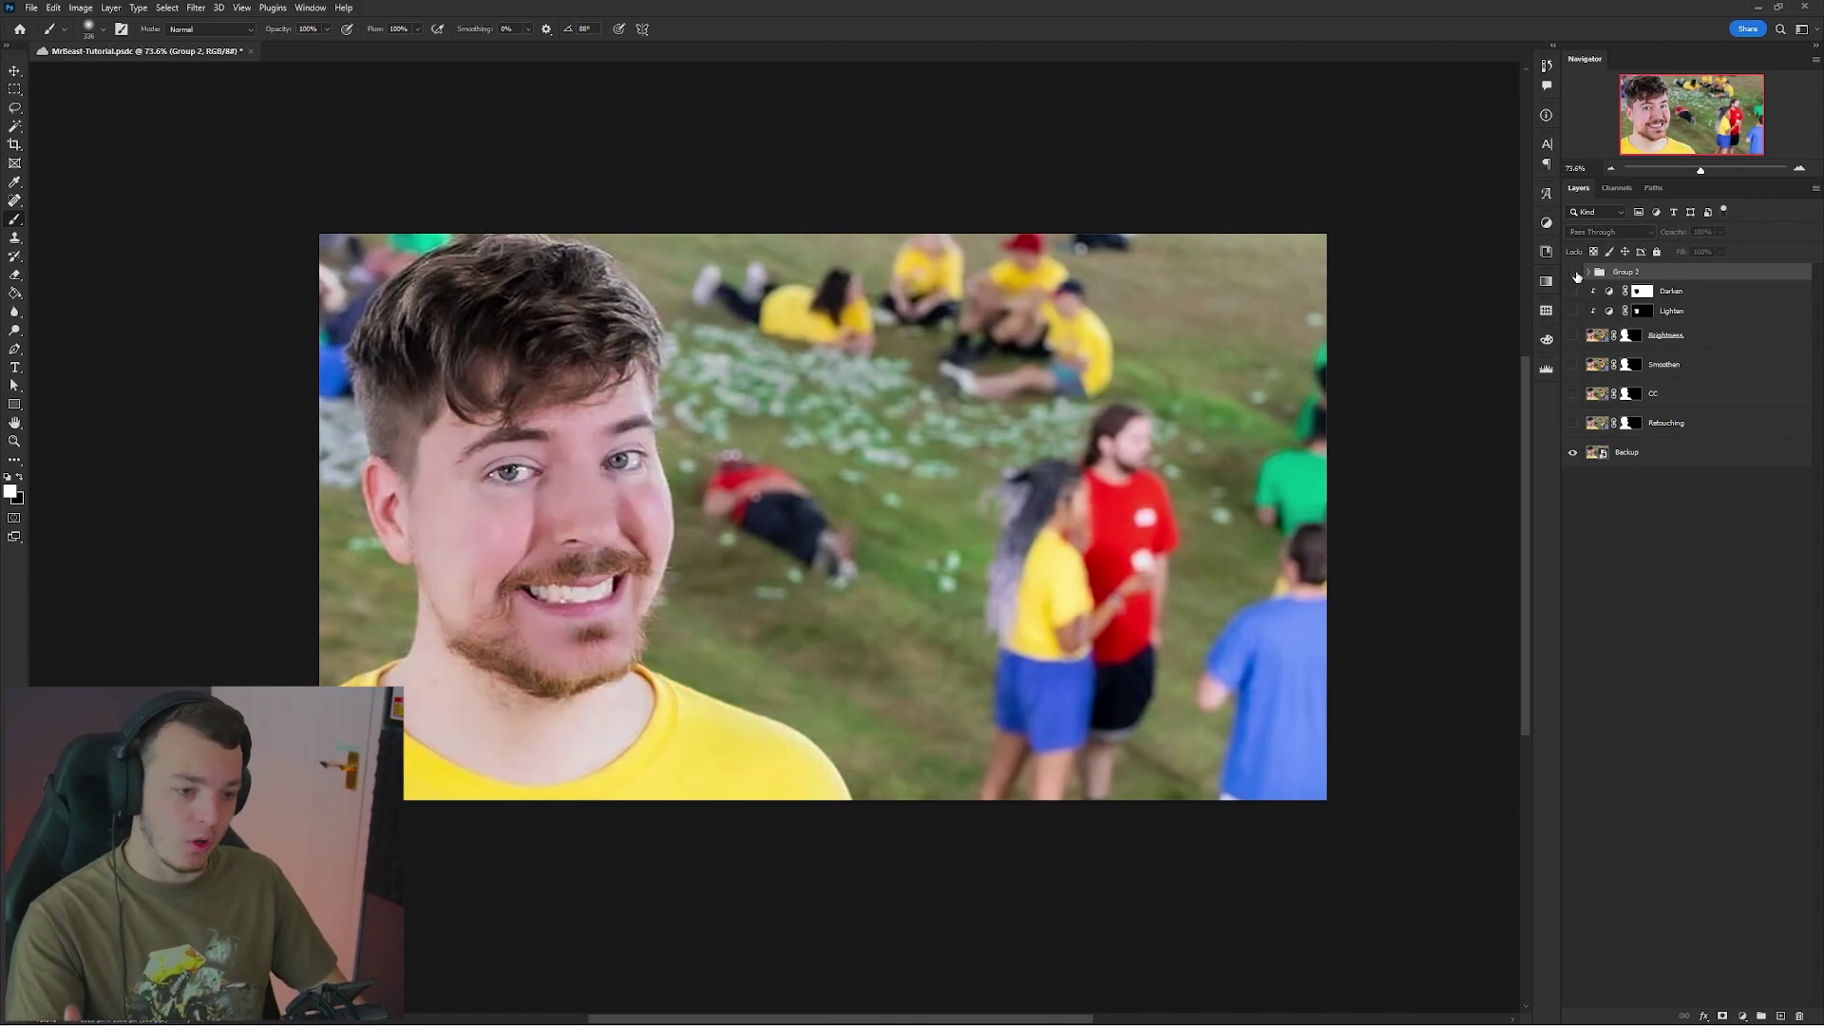
{"action": "left_click", "coordinate": [1574, 273]}
{"action": "left_click", "coordinate": [1574, 274]}
{"action": "left_click", "coordinate": [1574, 274]}
{"action": "scroll", "coordinate": [899, 514], "scroll_direction": "up", "scroll_amount": 2}
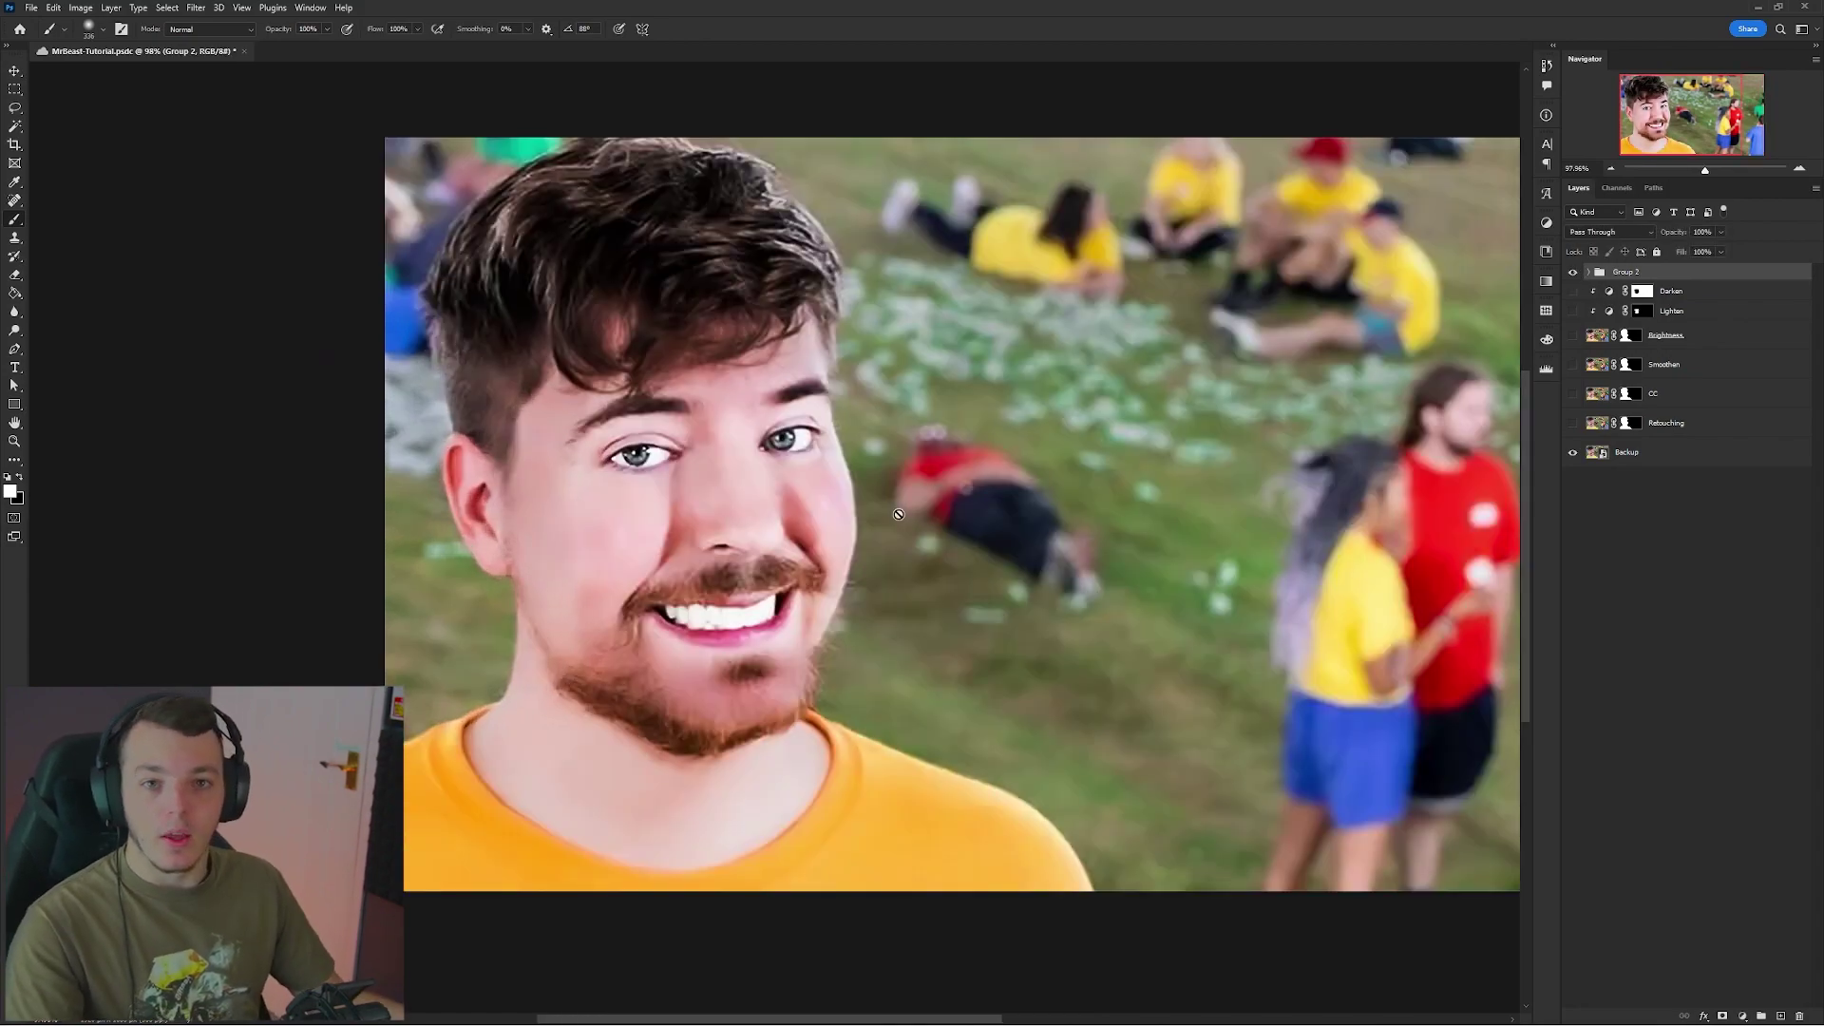